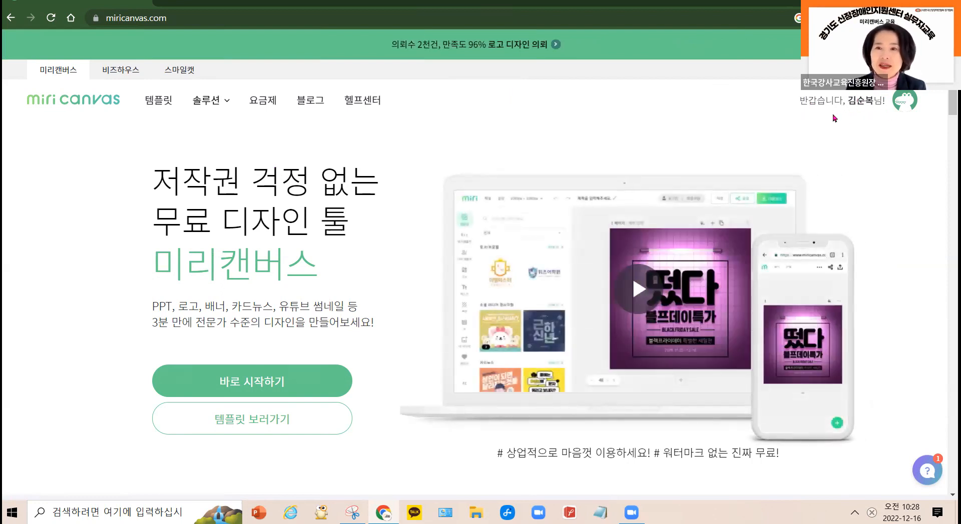
{"action": "left_click", "coordinate": [904, 100]}
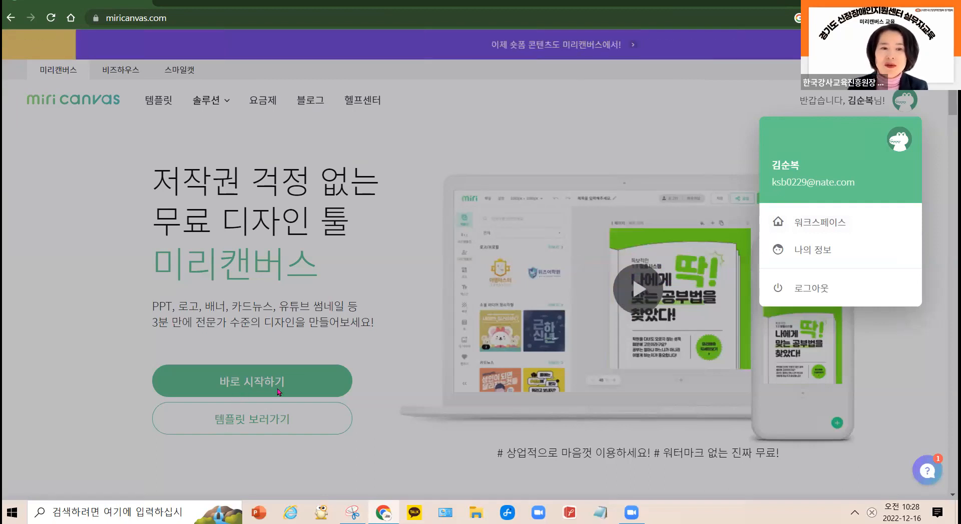
{"action": "left_click", "coordinate": [256, 387]}
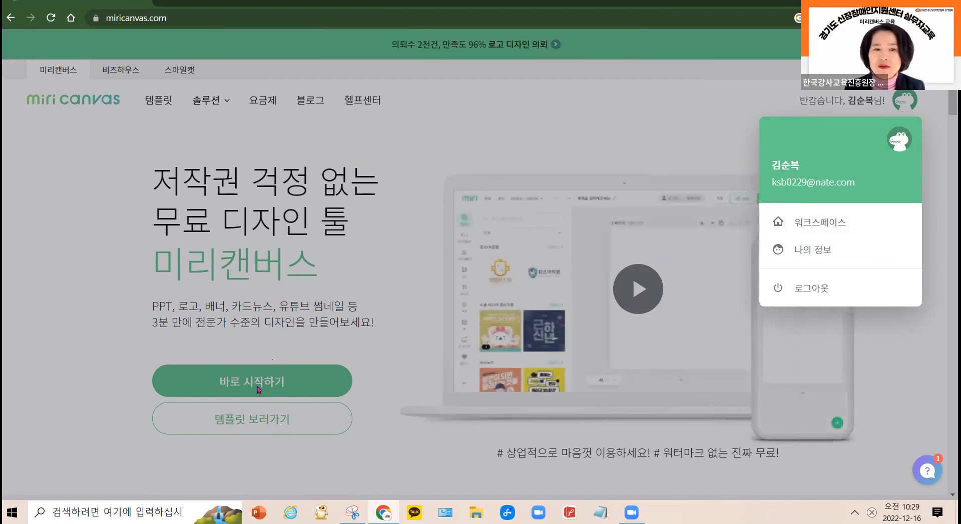
{"action": "left_click", "coordinate": [258, 390]}
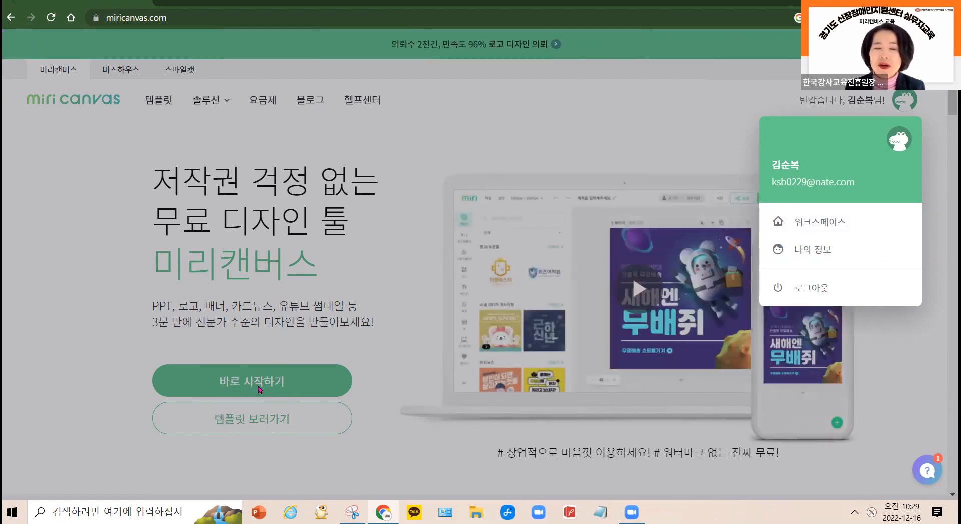
{"action": "key", "text": "ctrl"}
{"action": "key", "text": "ctrl"}
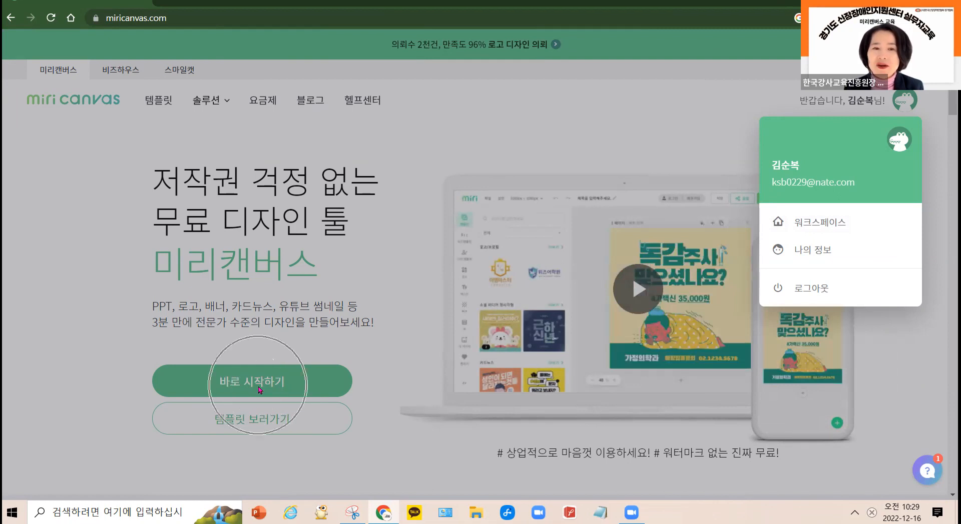
{"action": "key", "text": "ctrl"}
{"action": "key", "text": "ctrl"}
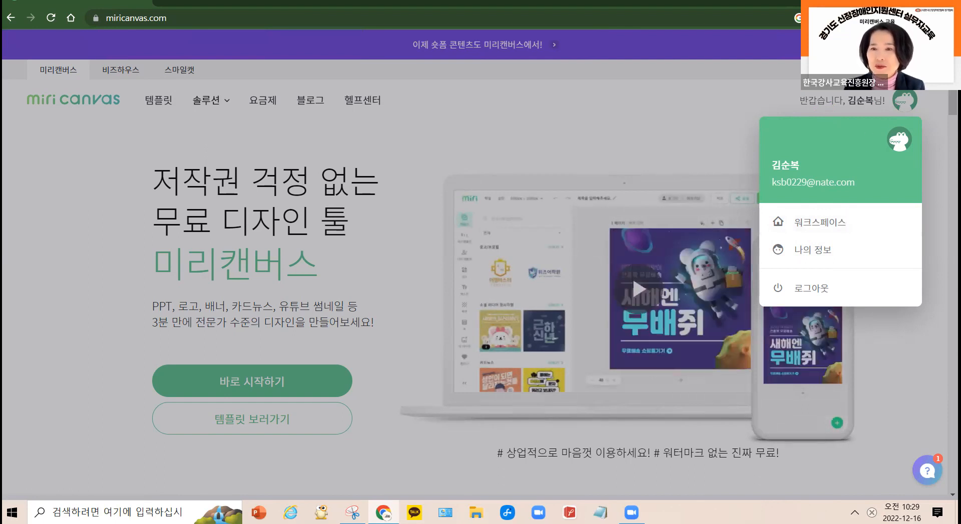
{"action": "left_click", "coordinate": [874, 115]}
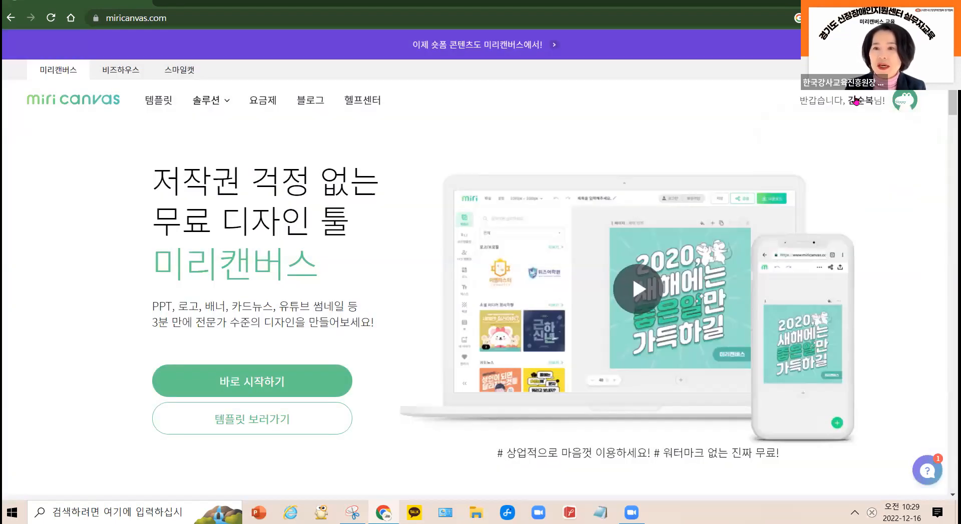
Step: Go to the account's workspace and open the design 미리캔버스 활용 from the list of saved designs
{"action": "left_click", "coordinate": [856, 102]}
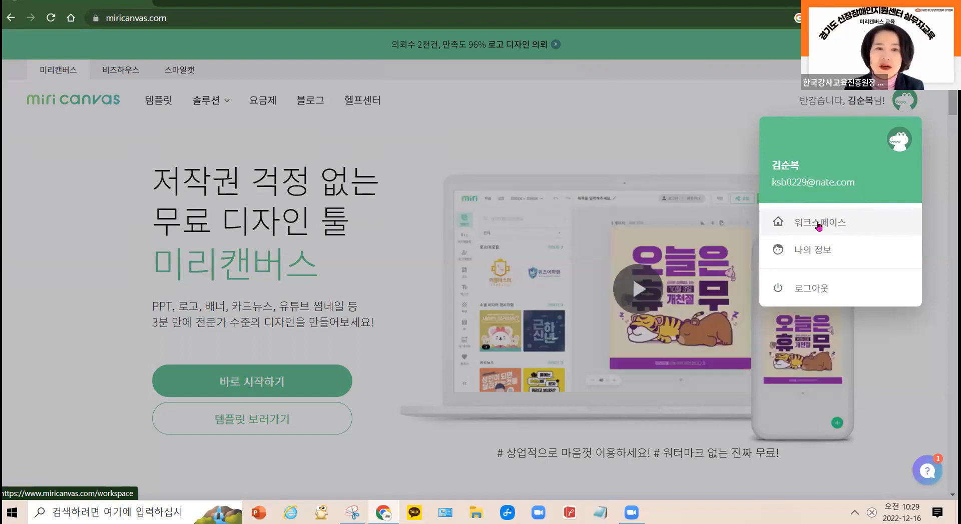
{"action": "left_click", "coordinate": [818, 224]}
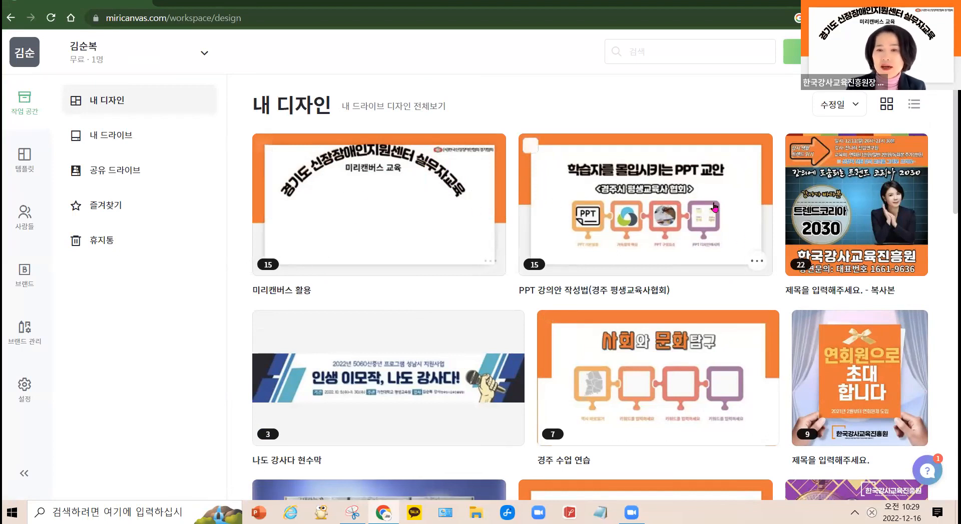
{"action": "scroll", "coordinate": [749, 263], "scroll_direction": "down", "scroll_amount": 2}
{"action": "scroll", "coordinate": [748, 263], "scroll_direction": "down", "scroll_amount": 20}
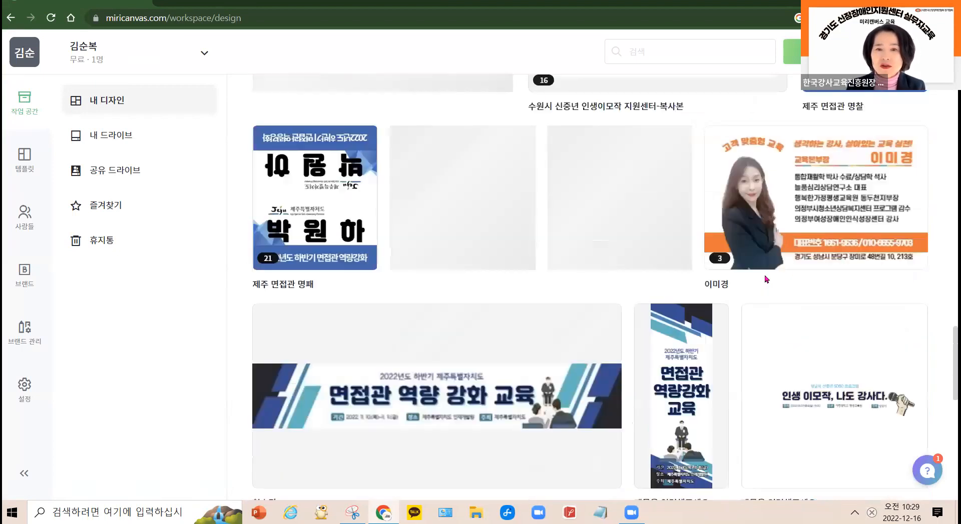
{"action": "scroll", "coordinate": [768, 278], "scroll_direction": "up", "scroll_amount": 20}
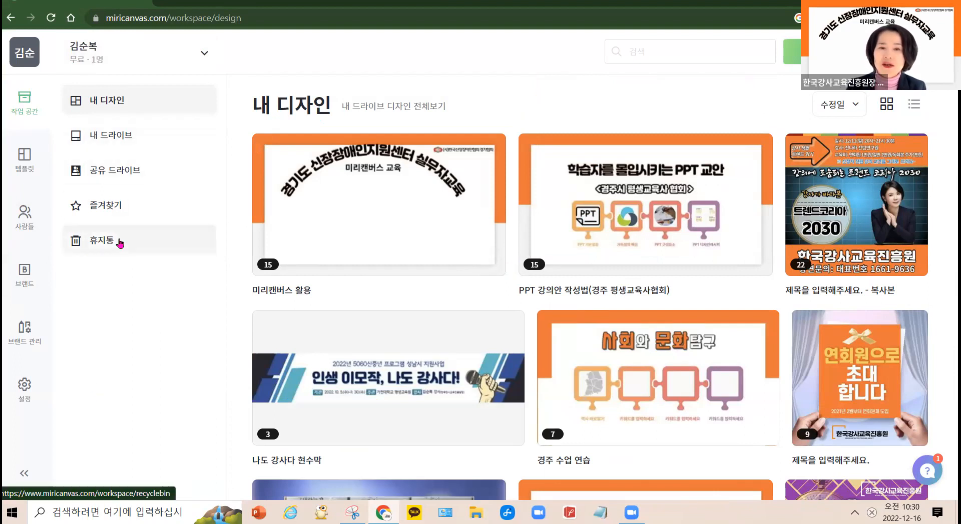
{"action": "scroll", "coordinate": [148, 242], "scroll_direction": "down", "scroll_amount": 2}
{"action": "scroll", "coordinate": [133, 212], "scroll_direction": "down", "scroll_amount": 8}
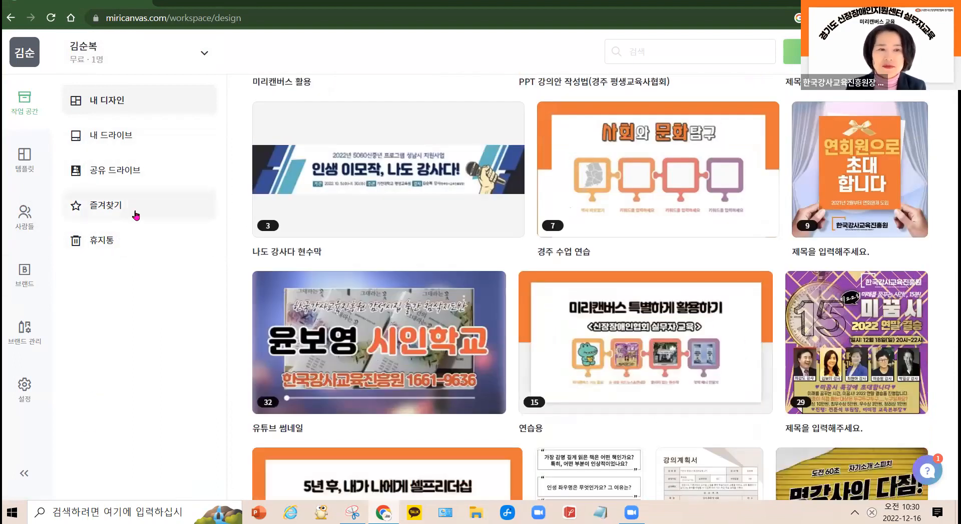
{"action": "scroll", "coordinate": [528, 297], "scroll_direction": "down", "scroll_amount": 20}
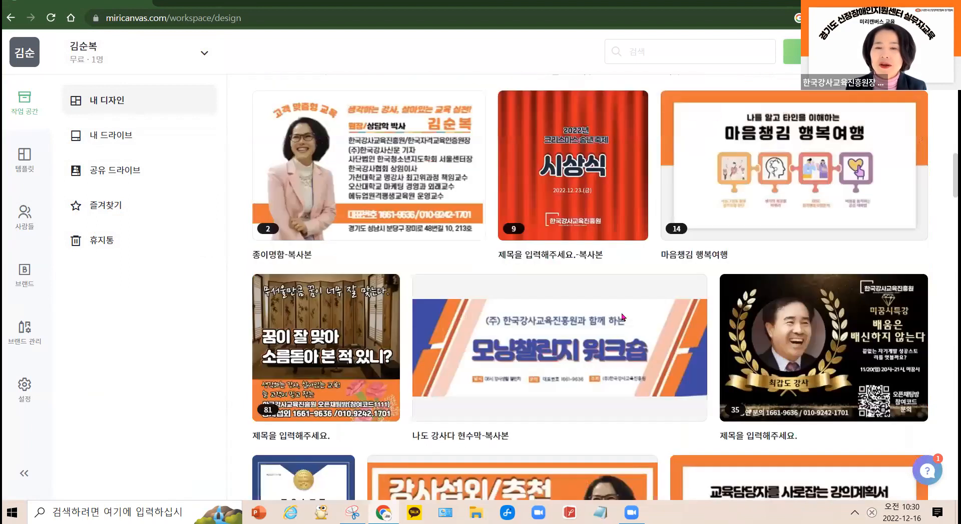
{"action": "scroll", "coordinate": [660, 296], "scroll_direction": "up", "scroll_amount": 20}
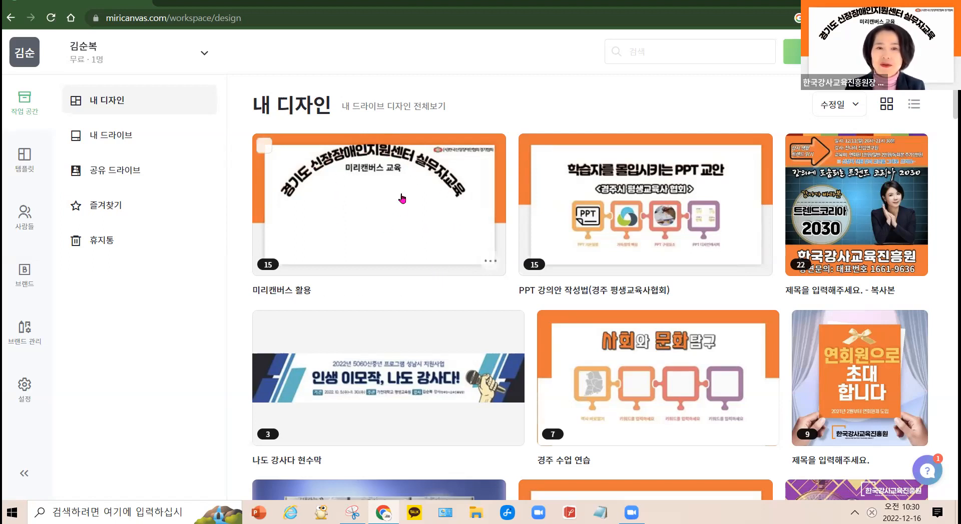
{"action": "left_click", "coordinate": [412, 224]}
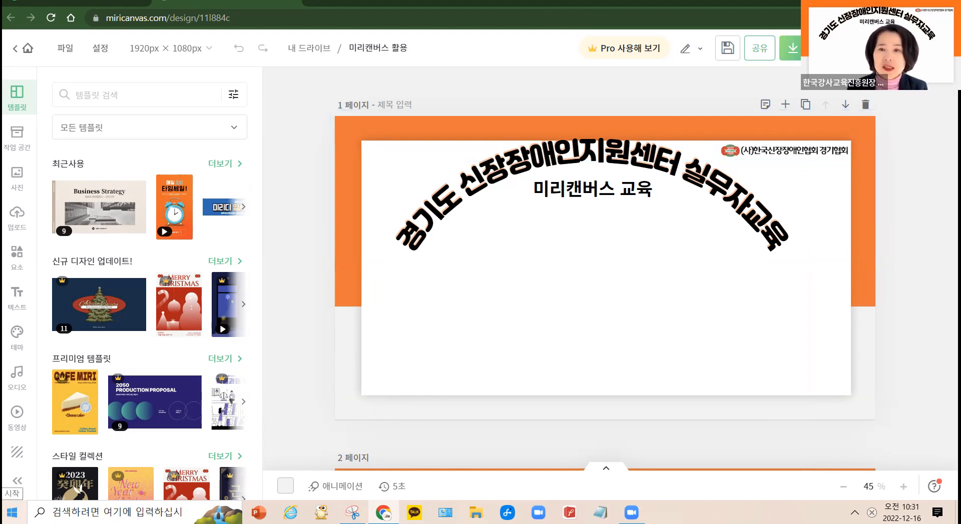
Step: Switch to a new Chrome window and search Google for 경기신장장애인협회지원센터
{"action": "left_click", "coordinate": [12, 512]}
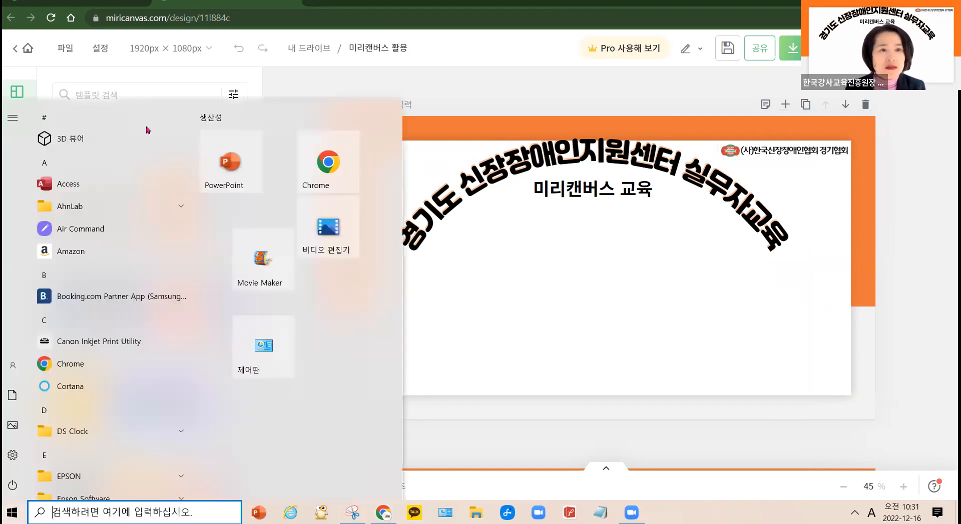
{"action": "left_click", "coordinate": [73, 368]}
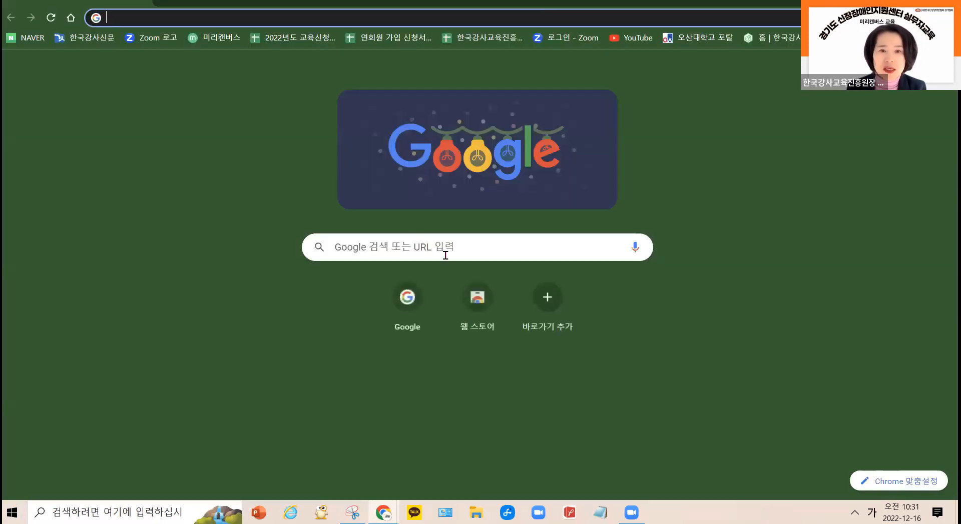
{"action": "left_click", "coordinate": [445, 256]}
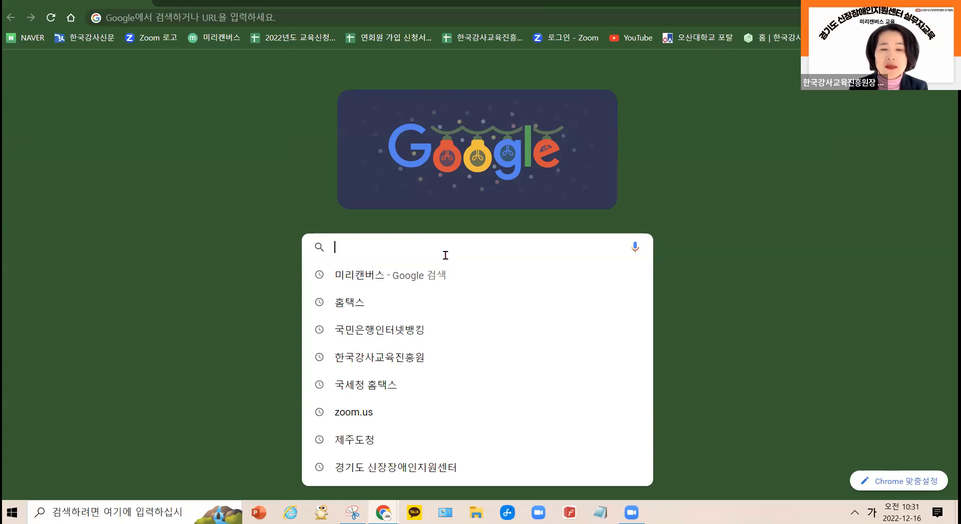
{"action": "type", "text": "신잼"}
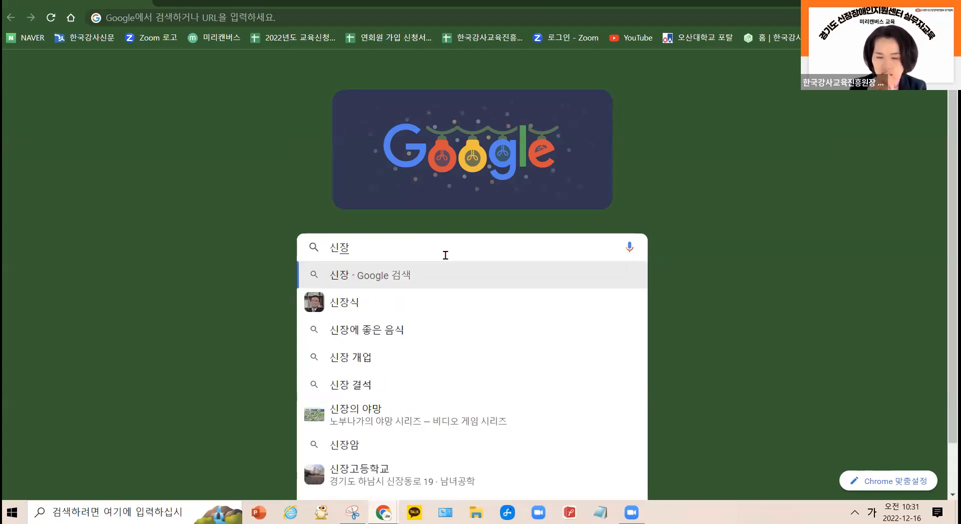
{"action": "type", "text": "장애인협"}
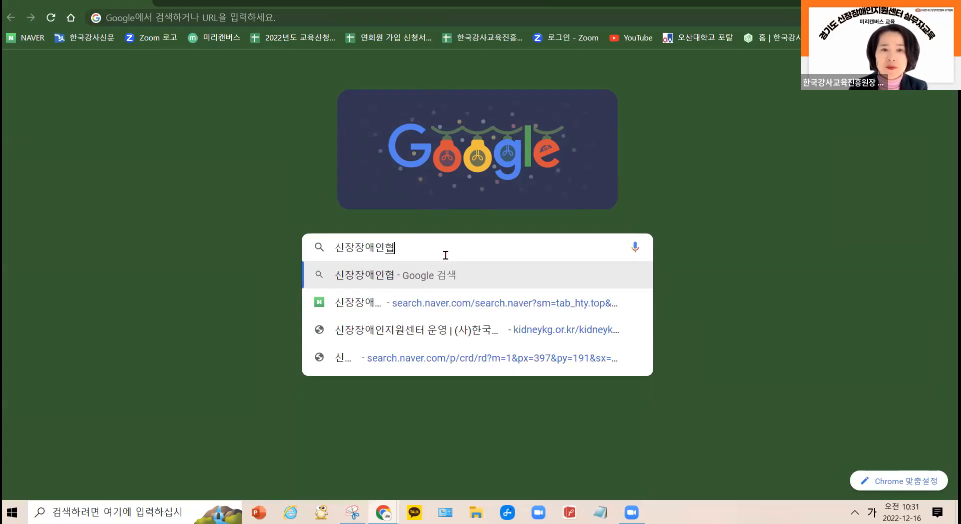
{"action": "type", "text": "회"}
{"action": "type", "text": "ㄱㅕ"}
{"action": "key", "text": "BackSpace"}
{"action": "key", "text": "BackSpace"}
{"action": "type", "text": "지원센터"}
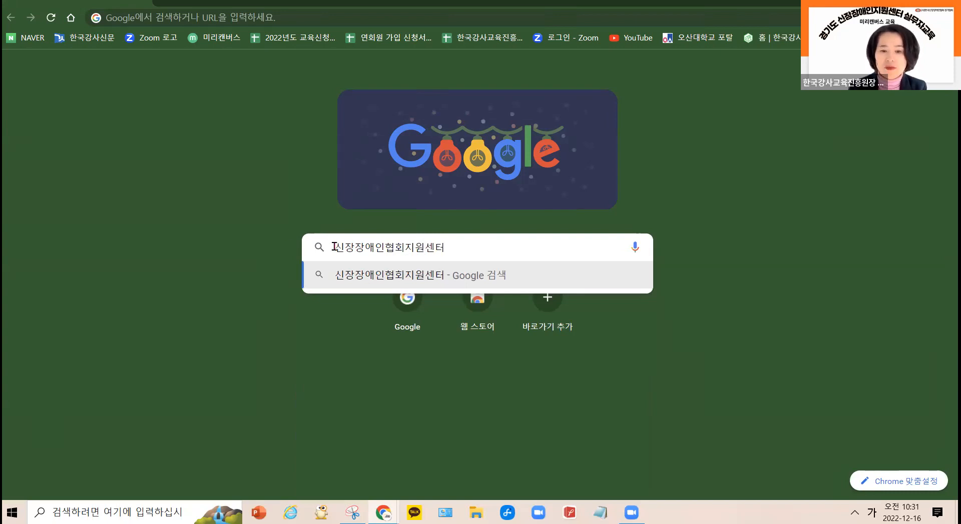
{"action": "type", "text": "경ㄱㅣ"}
{"action": "key", "text": "Return"}
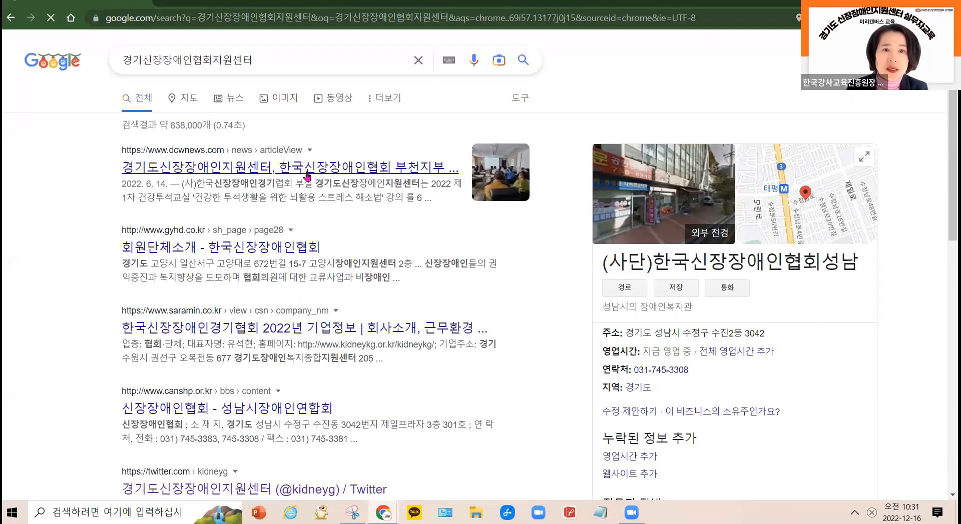
Step: Open the 경기도신장장애인지원센터 Twitter profile from the search results and follow its kidneykg.or.kr website link
{"action": "scroll", "coordinate": [270, 313], "scroll_direction": "down", "scroll_amount": 1}
{"action": "scroll", "coordinate": [270, 313], "scroll_direction": "down", "scroll_amount": 6}
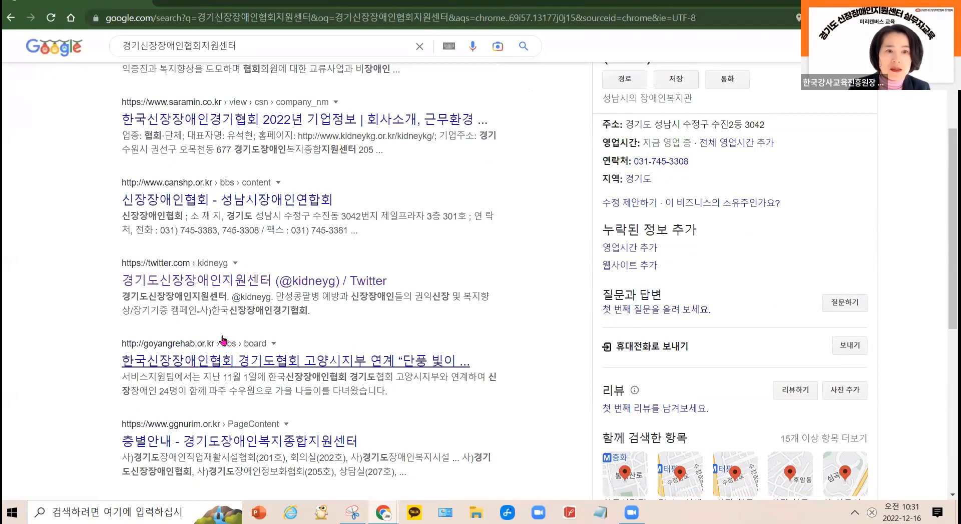
{"action": "scroll", "coordinate": [145, 120], "scroll_direction": "up", "scroll_amount": 2}
{"action": "scroll", "coordinate": [145, 120], "scroll_direction": "up", "scroll_amount": 4}
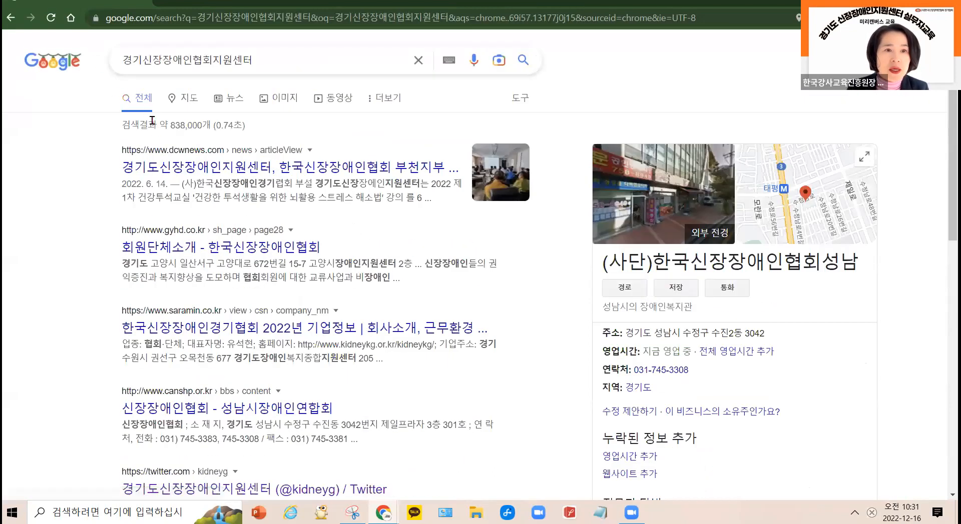
{"action": "left_click", "coordinate": [265, 61]}
{"action": "scroll", "coordinate": [266, 231], "scroll_direction": "down", "scroll_amount": 4}
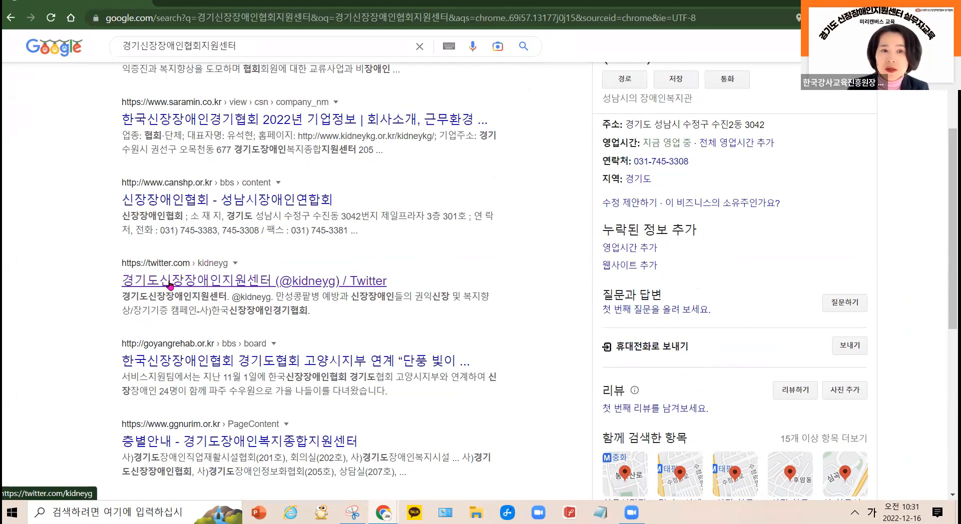
{"action": "left_click", "coordinate": [170, 284]}
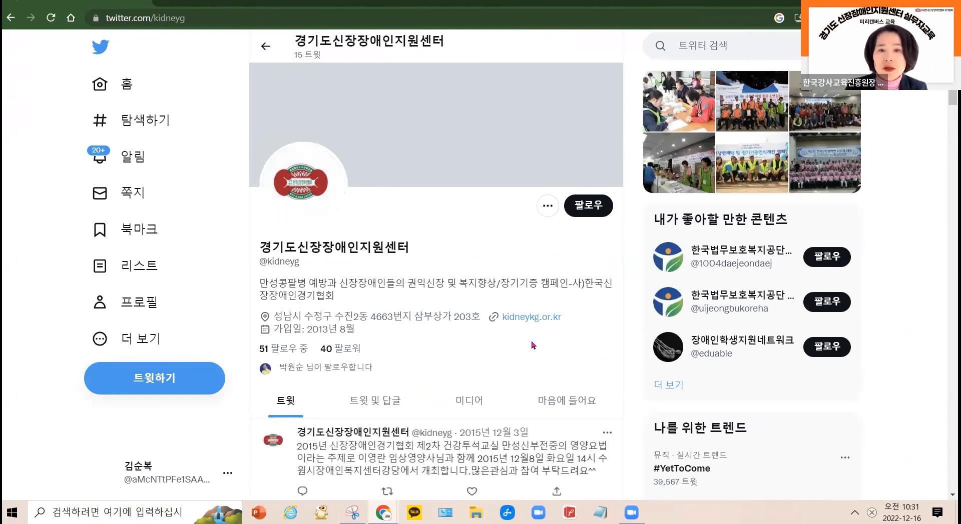
{"action": "left_click", "coordinate": [534, 317]}
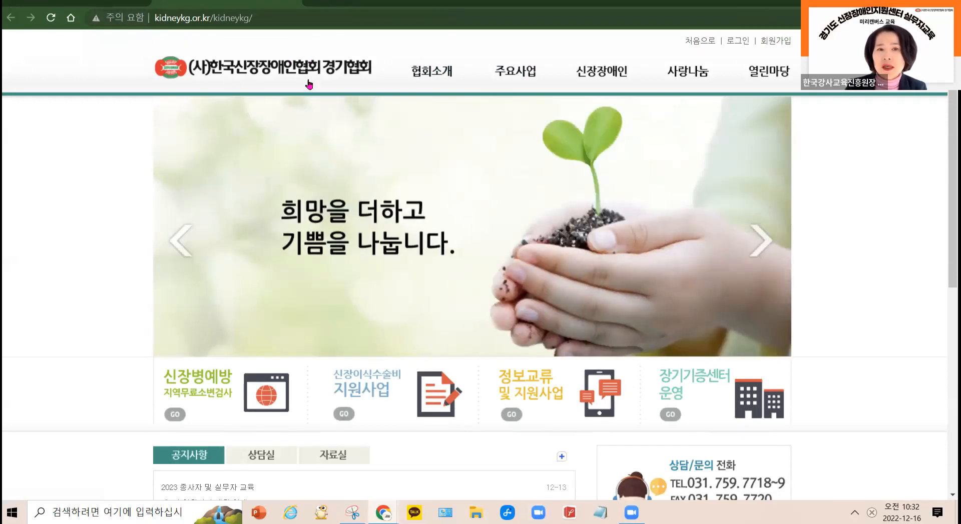
Step: Search Windows for 캡 and open the 캡처 도구 app
{"action": "mouse_move", "coordinate": [378, 48]}
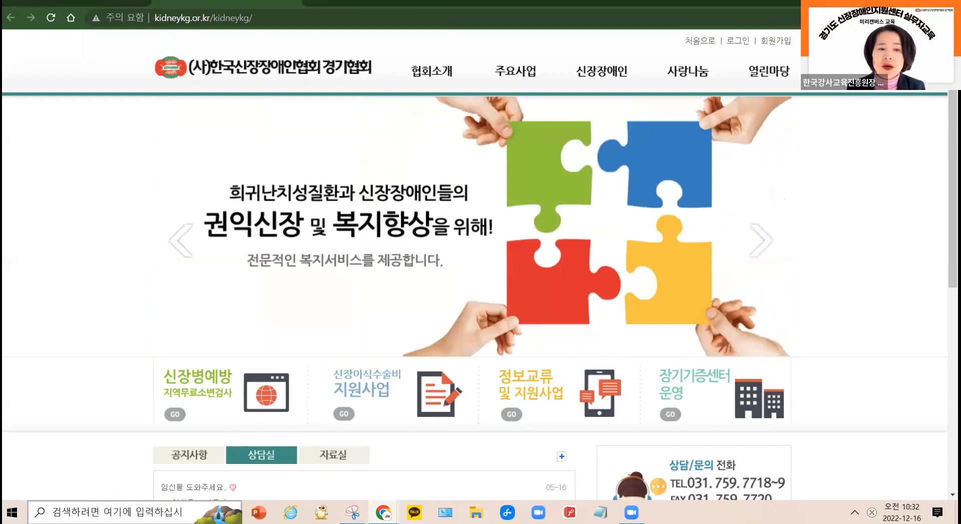
{"action": "left_click", "coordinate": [130, 512]}
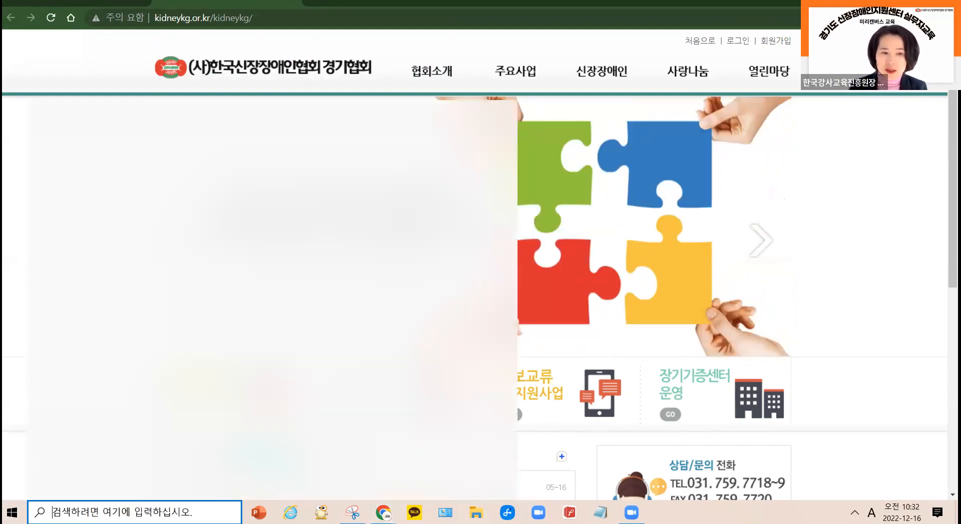
{"action": "type", "text": "zoq"}
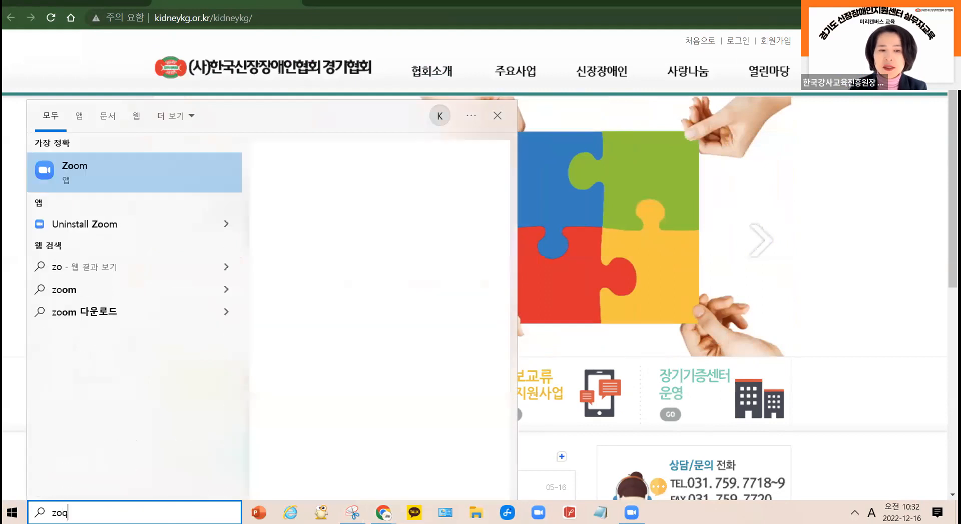
{"action": "key", "text": "BackSpace"}
{"action": "key", "text": "BackSpace"}
{"action": "key", "text": "BackSpace"}
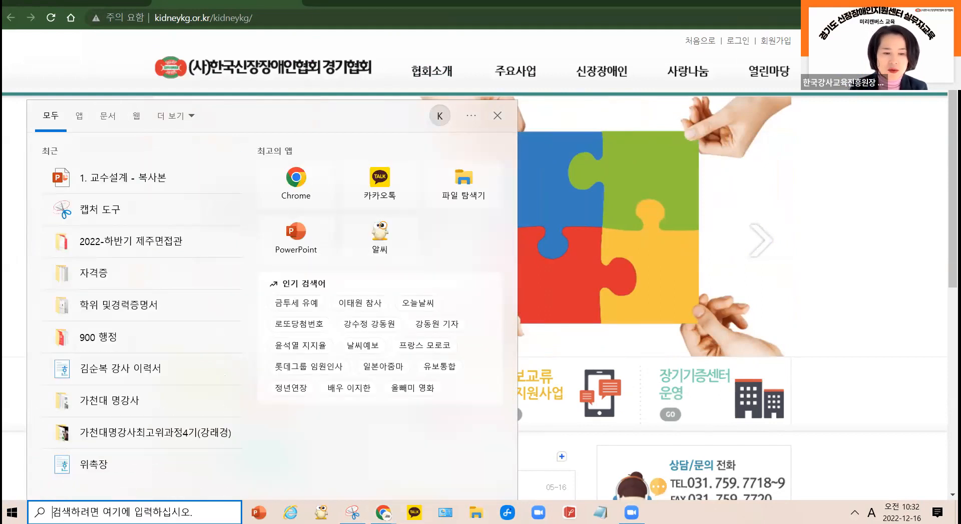
{"action": "key", "text": "Hangul"}
{"action": "type", "text": "캐ㅂ"}
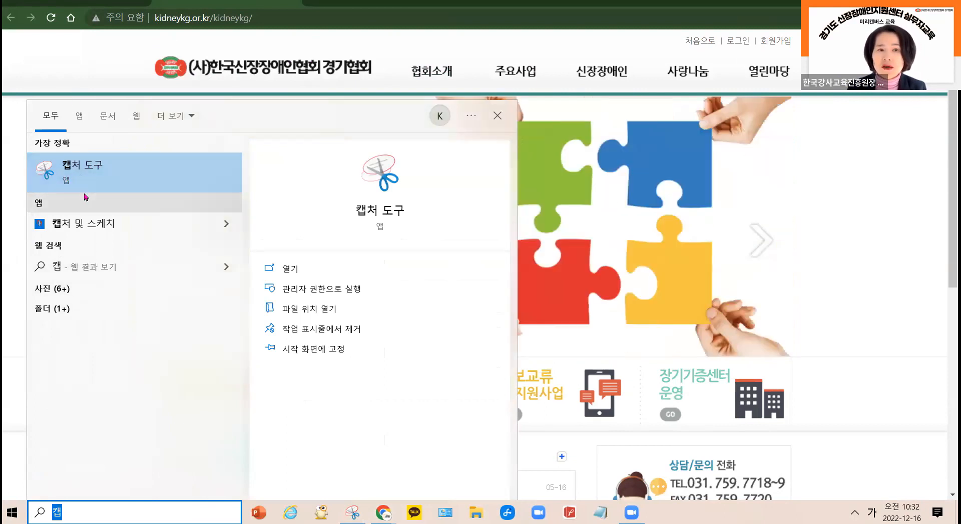
{"action": "left_click", "coordinate": [382, 173]}
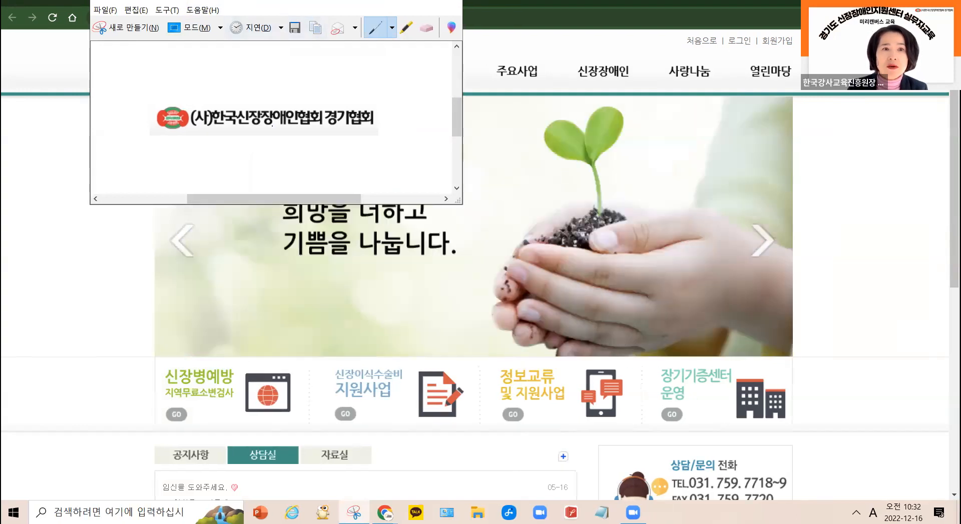
Step: Take a new rectangular snip of the association's logo and name in the kidneykg.or.kr page header
{"action": "left_click", "coordinate": [136, 30]}
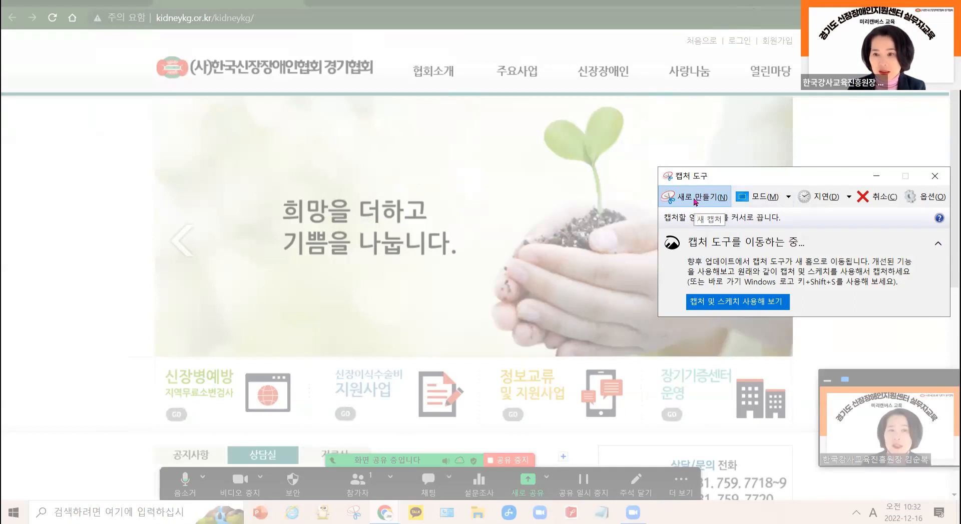
{"action": "key", "text": "Escape"}
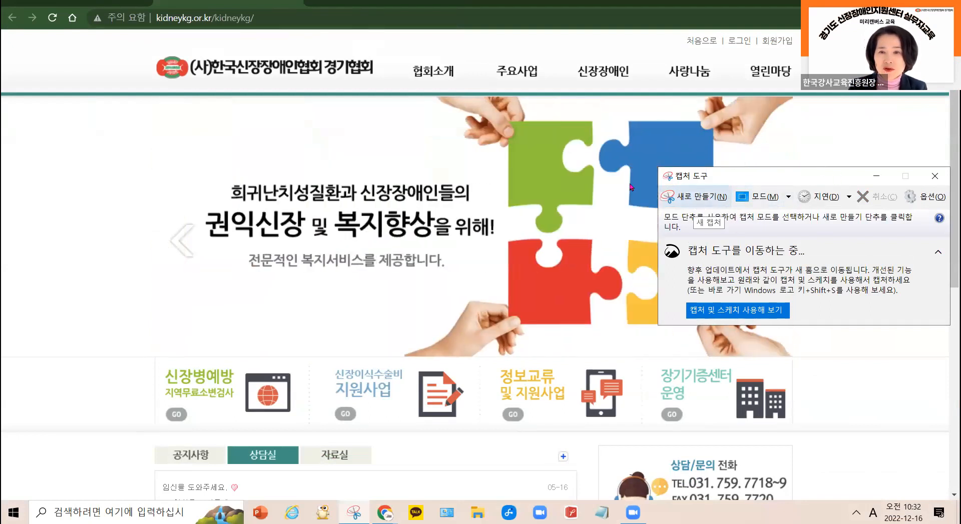
{"action": "left_click", "coordinate": [693, 202]}
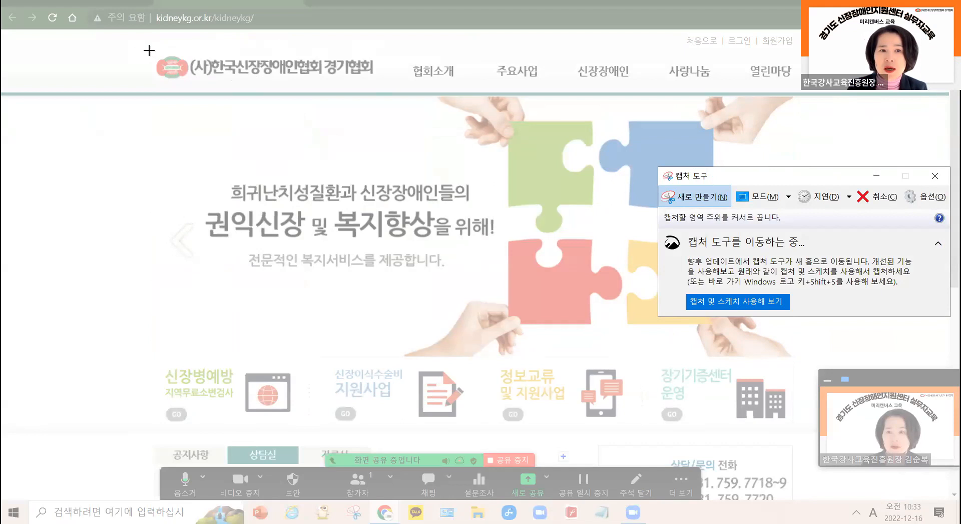
{"action": "left_click_drag", "start_coordinate": [149, 49], "coordinate": [379, 84]}
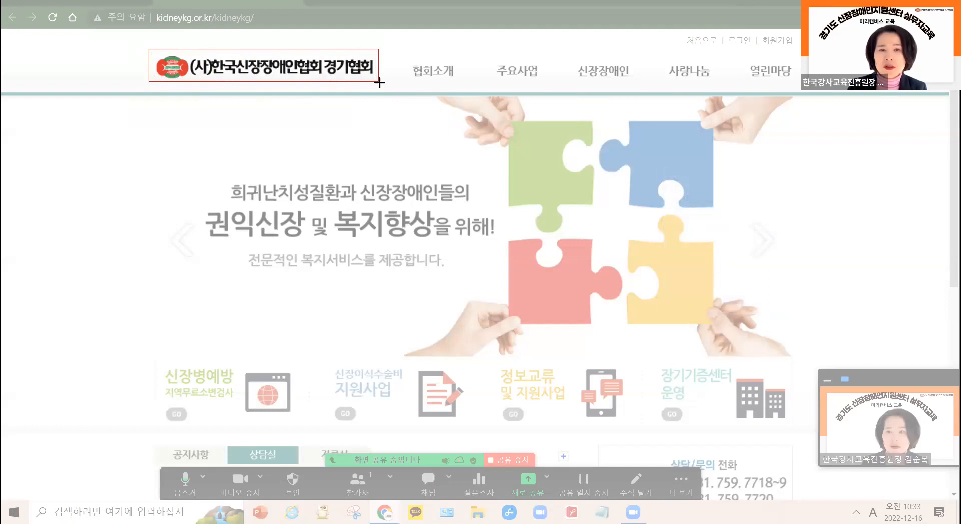
{"action": "left_click_drag", "start_coordinate": [379, 82], "coordinate": [379, 82]}
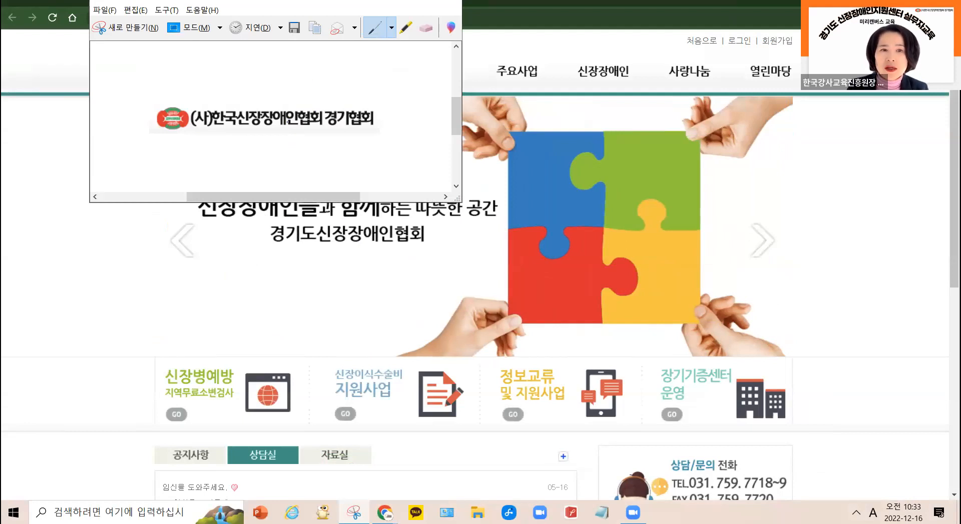
Step: Save the captured logo to the desktop (바탕 화면) as a PNG file named 11111
{"action": "right_click", "coordinate": [287, 127]}
{"action": "left_click", "coordinate": [216, 152]}
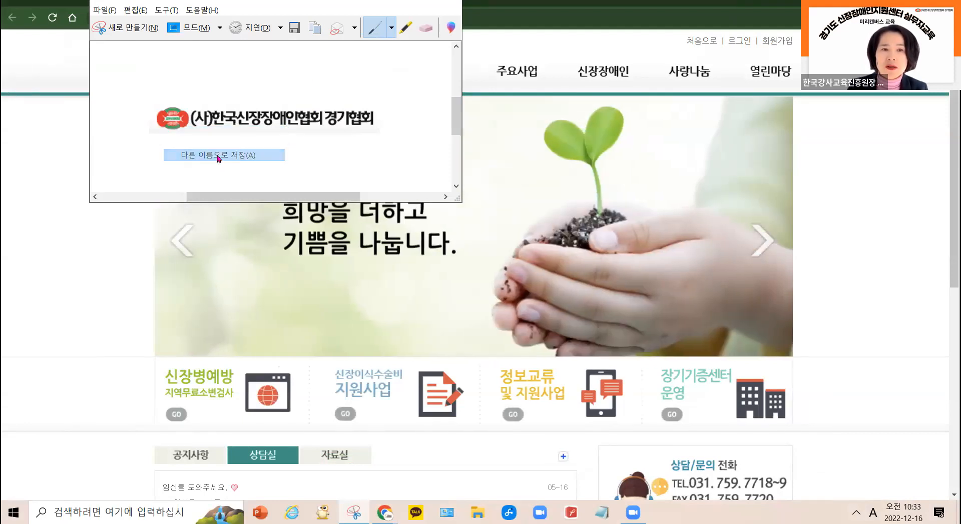
{"action": "left_click", "coordinate": [214, 226]}
{"action": "double_click", "coordinate": [214, 225]}
{"action": "type", "text": "11111"}
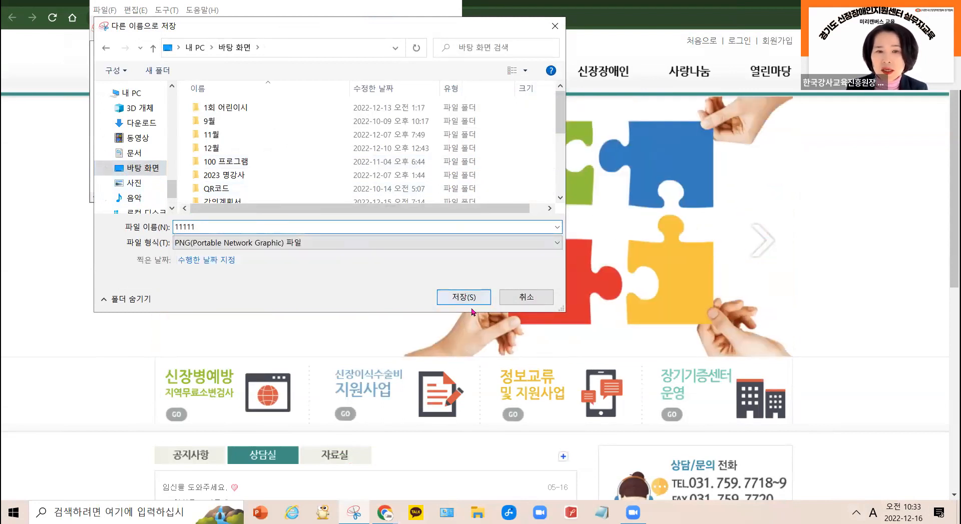
{"action": "left_click", "coordinate": [468, 298]}
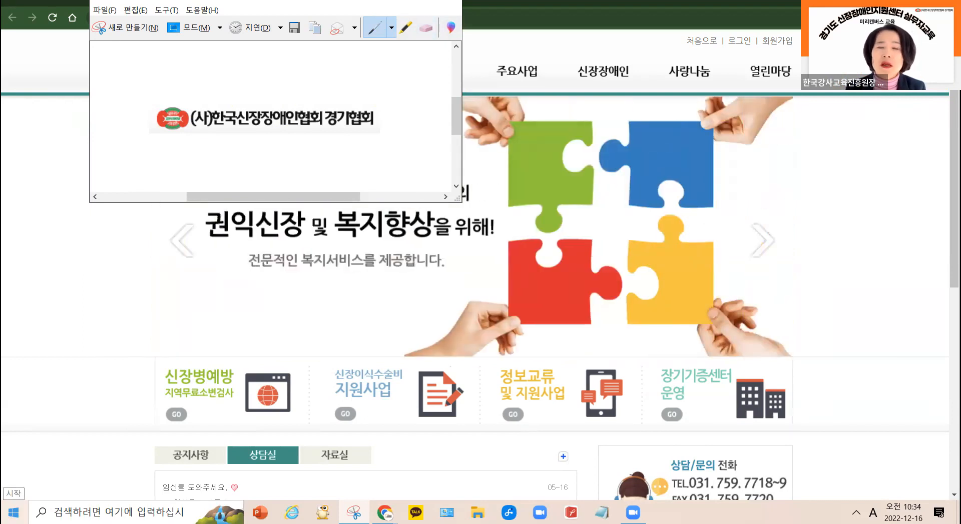
Step: Open a new Chrome window ready for entering a web address
{"action": "left_click", "coordinate": [13, 513]}
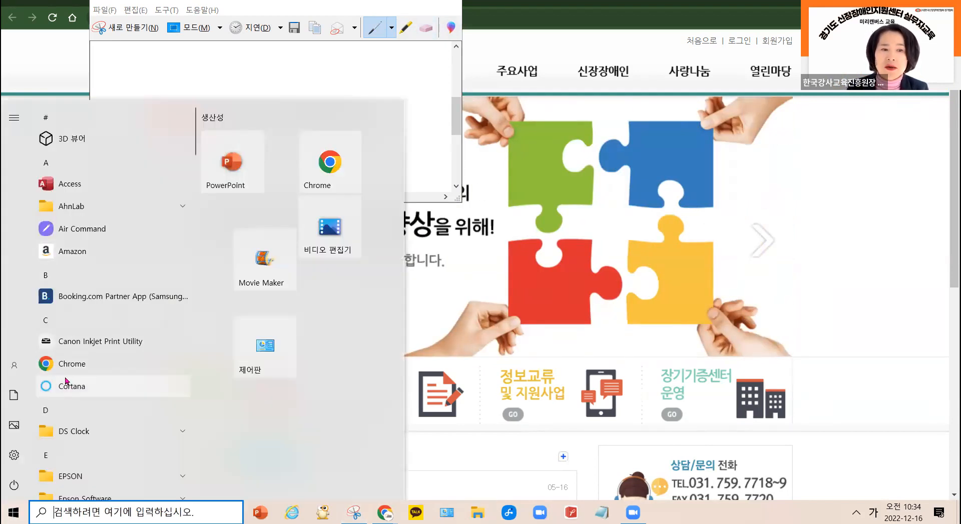
{"action": "left_click", "coordinate": [72, 365]}
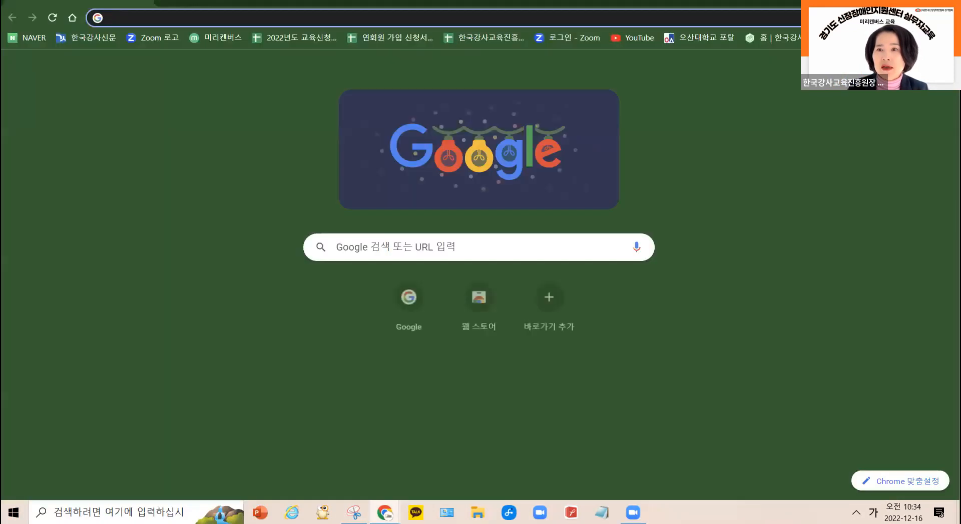
{"action": "left_click", "coordinate": [943, 38]}
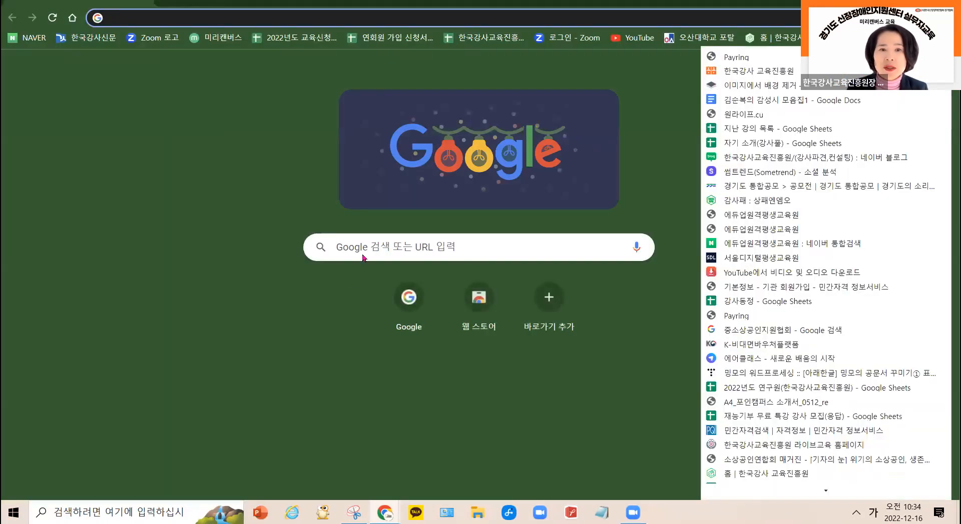
{"action": "left_click", "coordinate": [160, 14]}
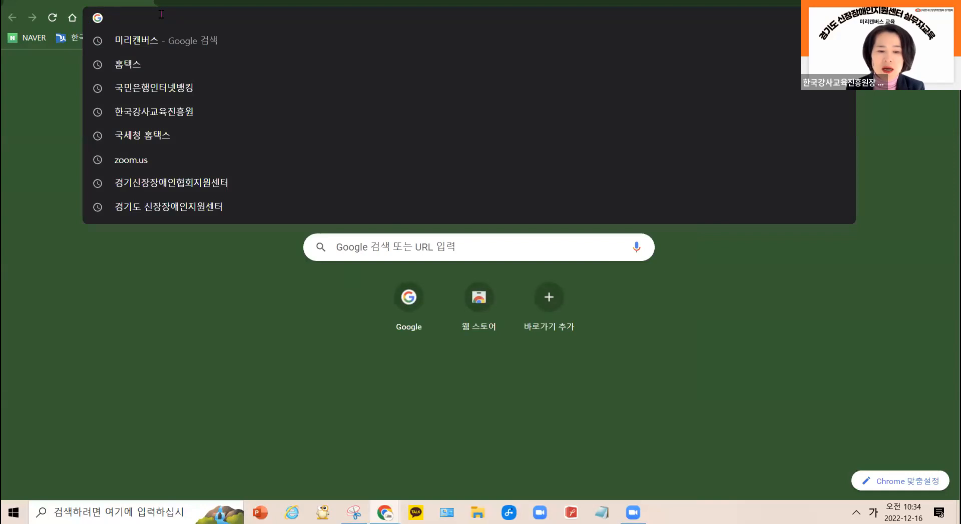
{"action": "type", "text": "ㄱ드ㅐ"}
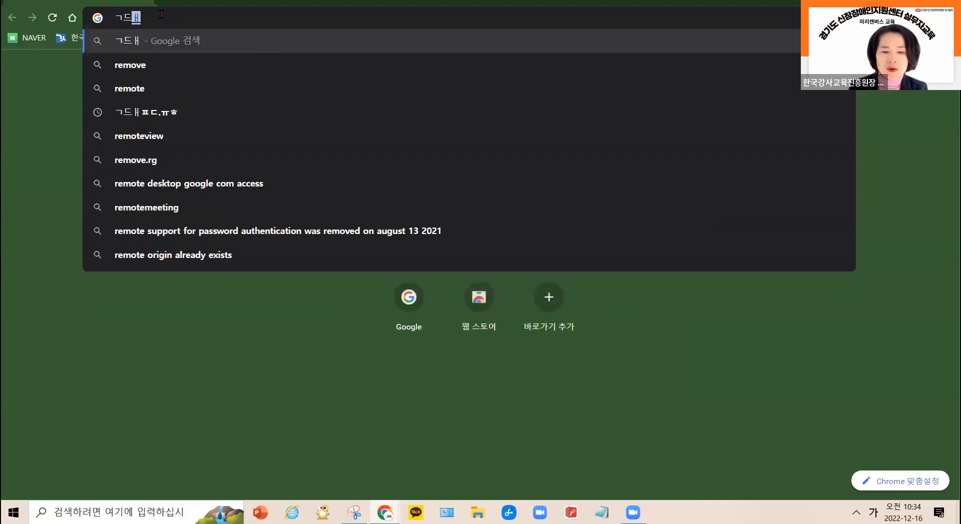
{"action": "type", "text": "ㅍㄷ.ㅠㅎ"}
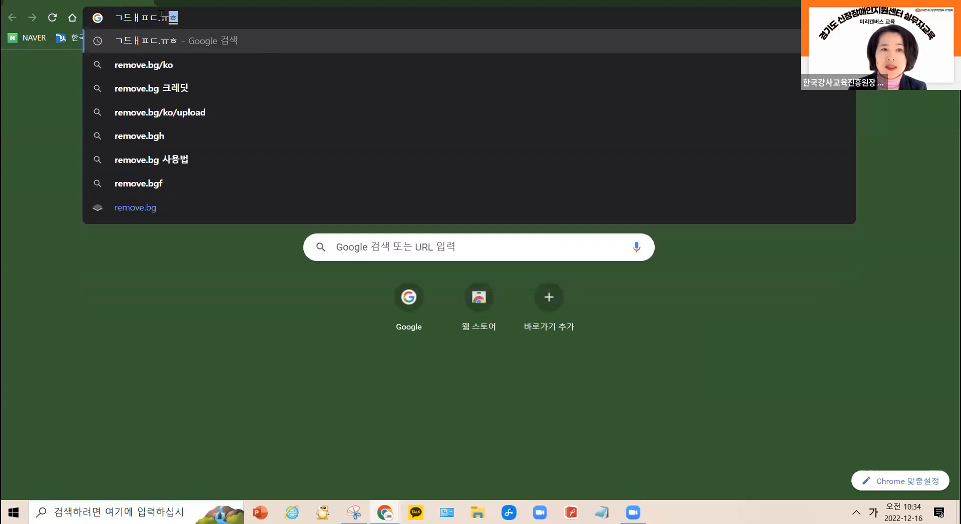
{"action": "key", "text": "BackSpace"}
{"action": "key", "text": "BackSpace"}
{"action": "key", "text": "BackSpace"}
{"action": "key", "text": "BackSpace"}
{"action": "key", "text": "BackSpace"}
{"action": "key", "text": "BackSpace"}
{"action": "key", "text": "BackSpace"}
{"action": "key", "text": "BackSpace"}
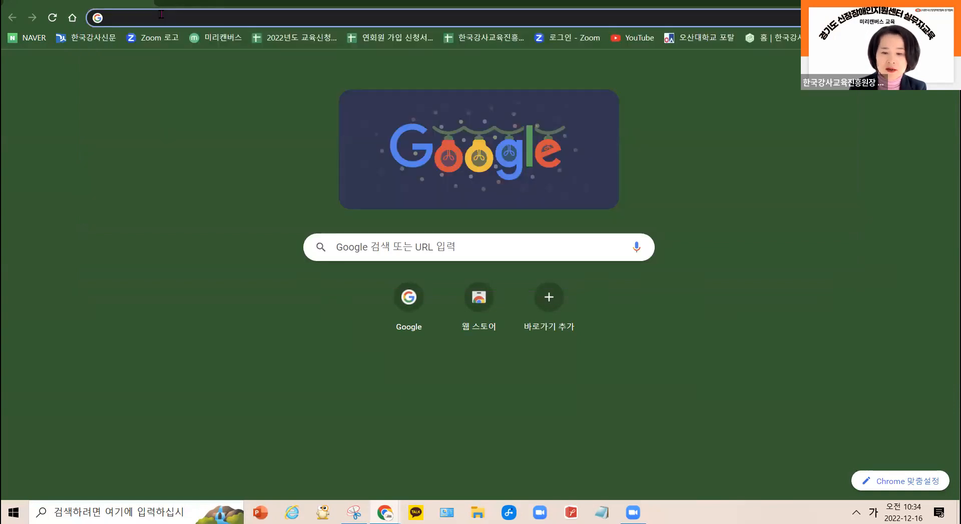
Step: Go to the remove.bg website
{"action": "type", "text": "remo"}
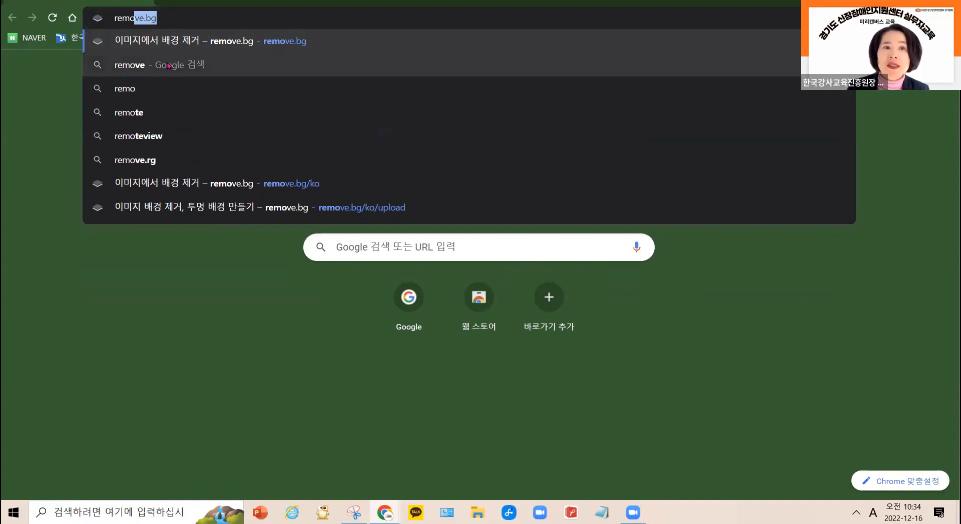
{"action": "type", "text": "ve.bg"}
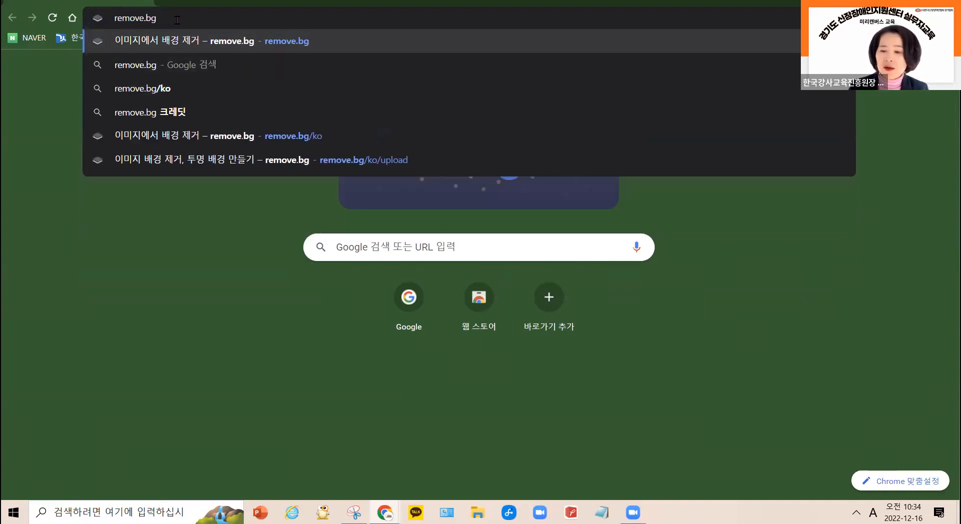
{"action": "key", "text": "Return"}
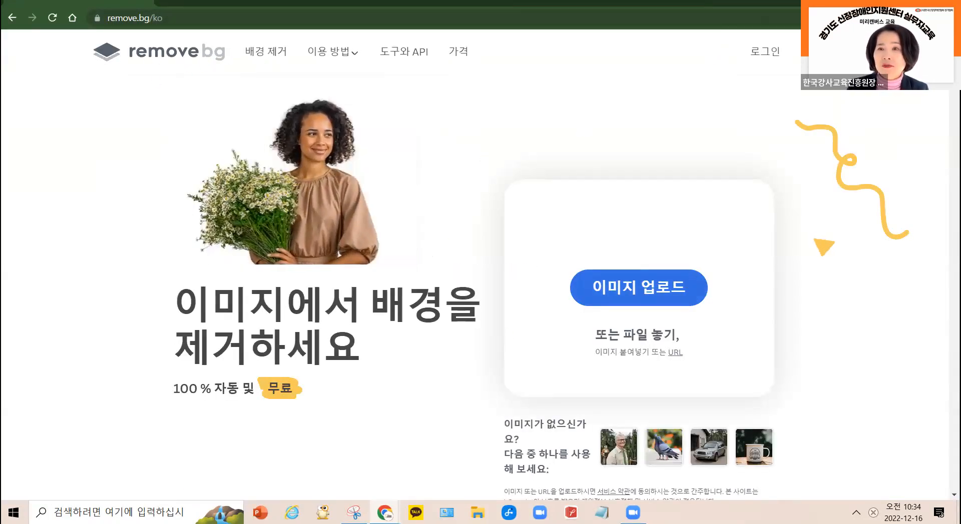
Step: Upload the 11111 image from the desktop to remove.bg and download the version with its background removed
{"action": "left_click", "coordinate": [634, 296]}
{"action": "left_click", "coordinate": [486, 360]}
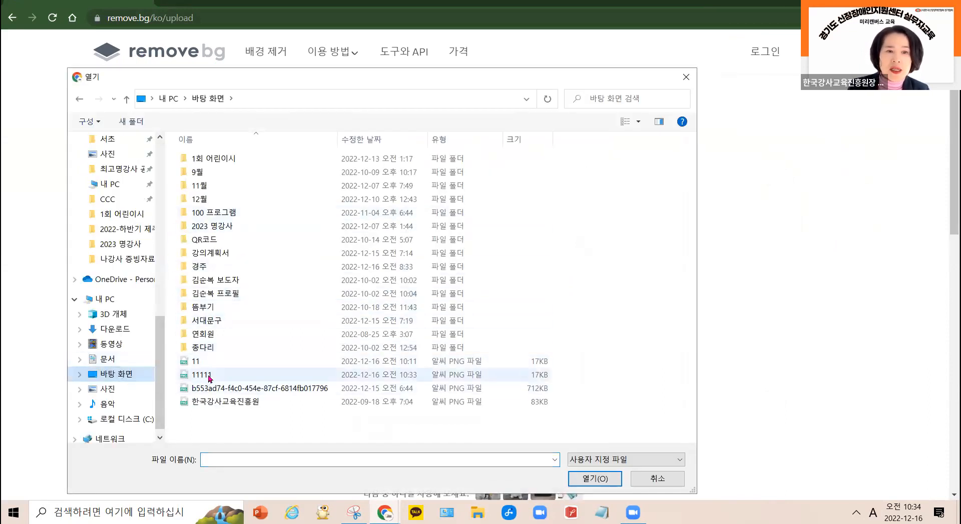
{"action": "left_click", "coordinate": [209, 379]}
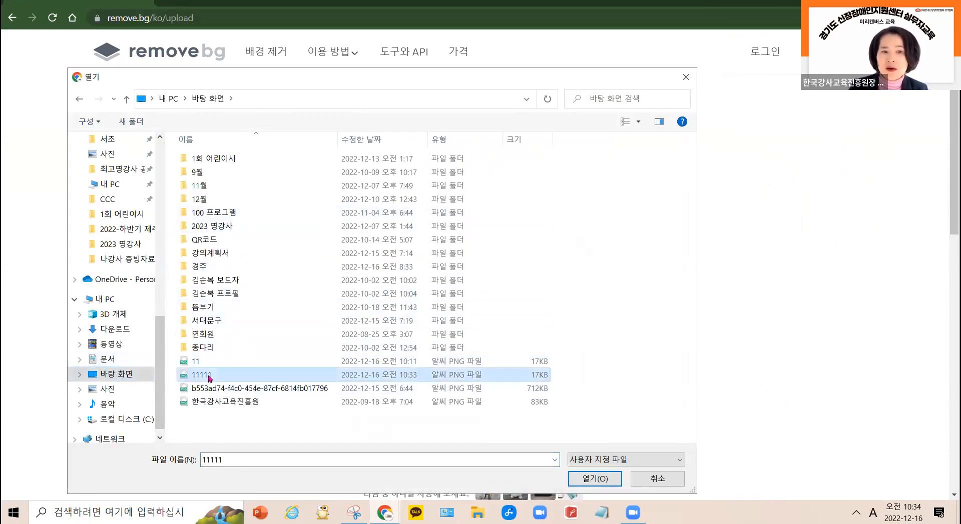
{"action": "double_click", "coordinate": [213, 378]}
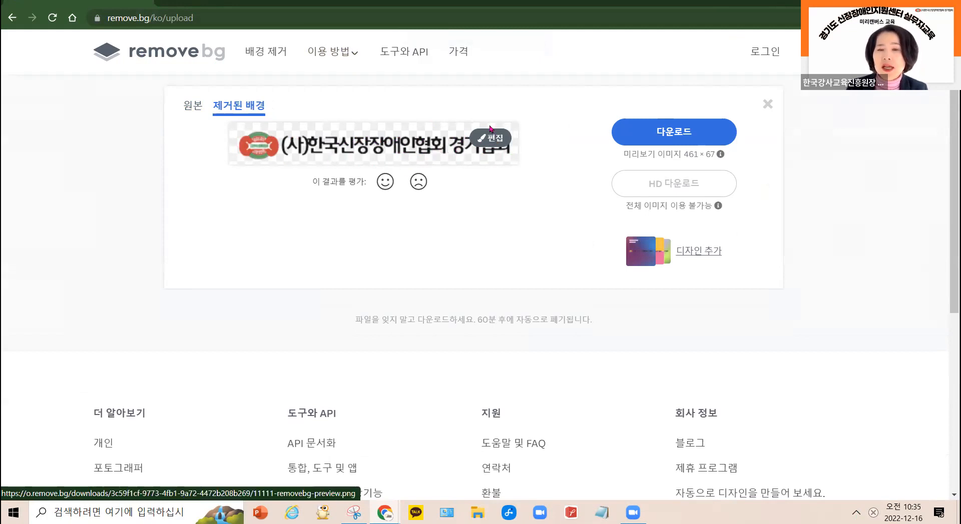
{"action": "left_click", "coordinate": [672, 135]}
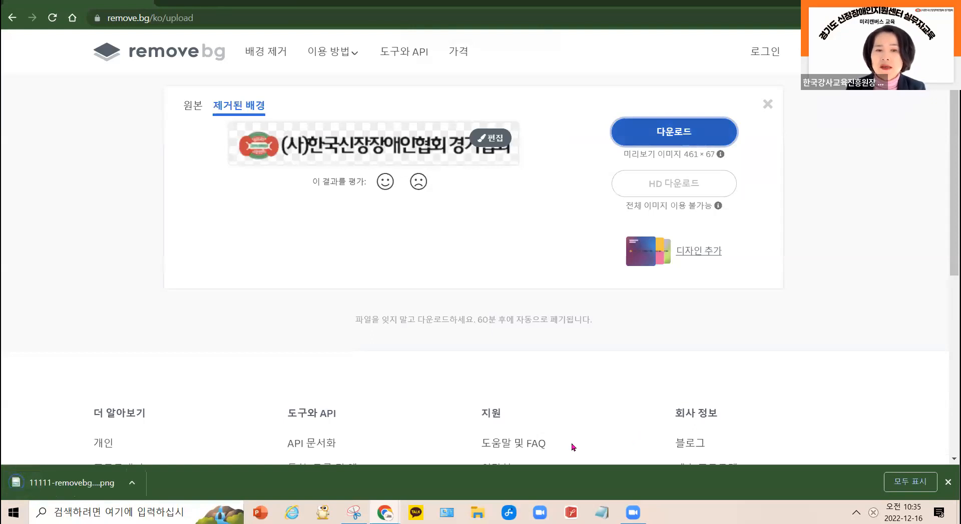
Step: Open the 다운로드 folder in File Explorer and select the 11111-removebg-preview image
{"action": "left_click", "coordinate": [477, 512]}
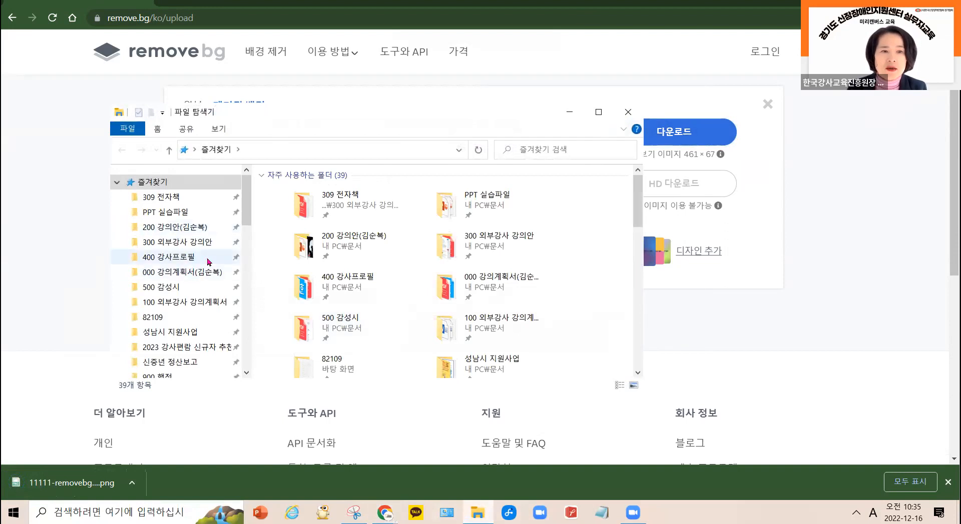
{"action": "left_click_drag", "start_coordinate": [245, 200], "coordinate": [243, 287]}
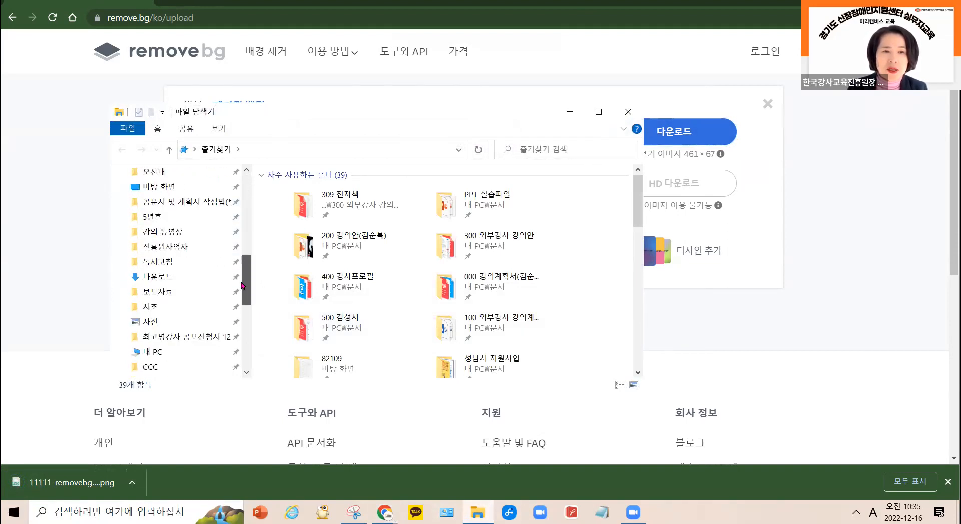
{"action": "left_click", "coordinate": [158, 279]}
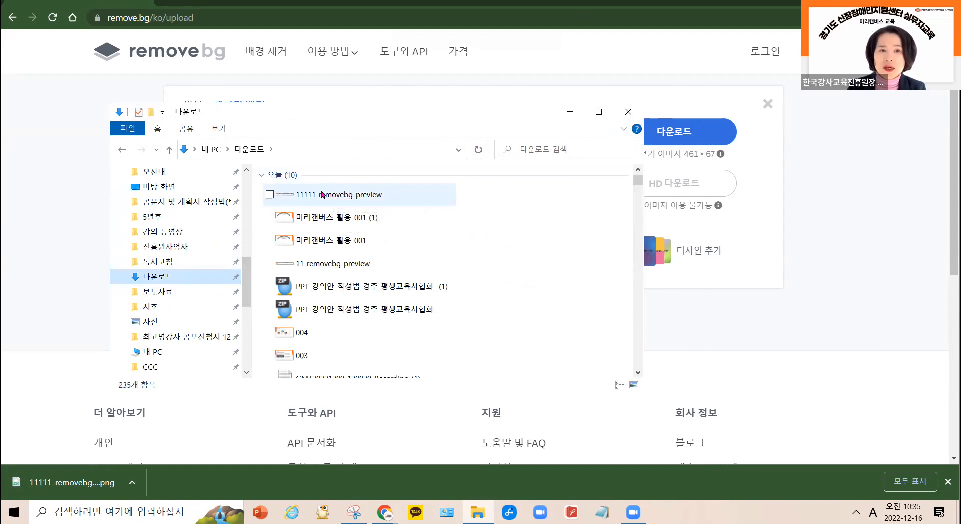
{"action": "left_click", "coordinate": [323, 195]}
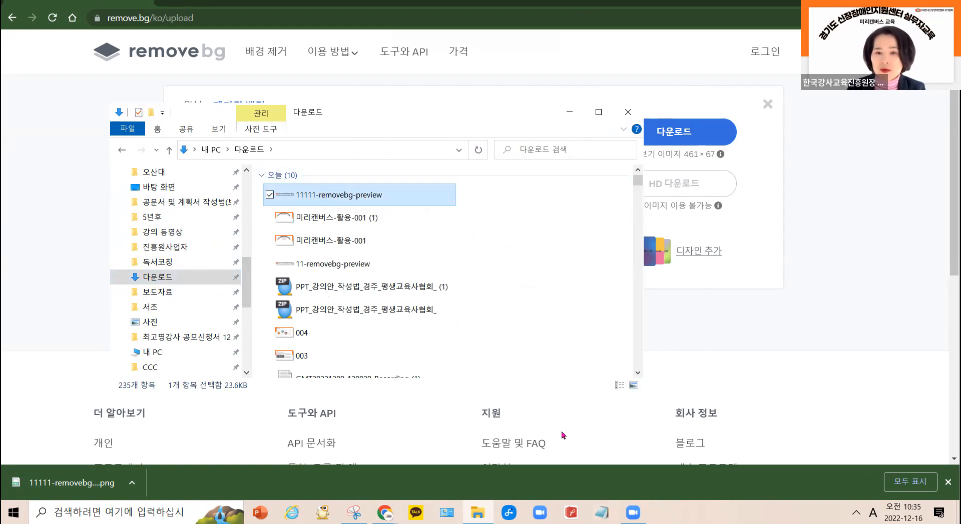
{"action": "left_click", "coordinate": [850, 240]}
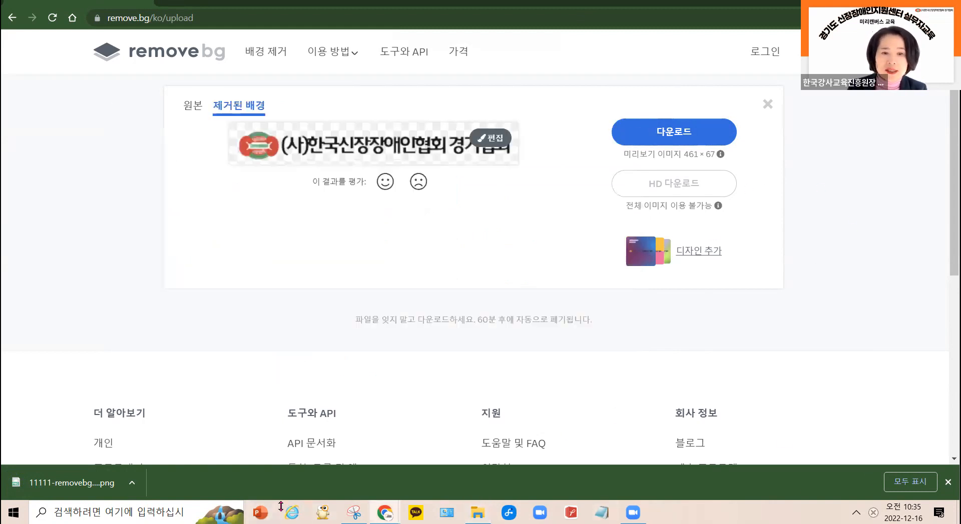
Step: Switch to the Chrome window with the 미리캔버스 활용 design and add a blank page after page 1
{"action": "mouse_move", "coordinate": [384, 513]}
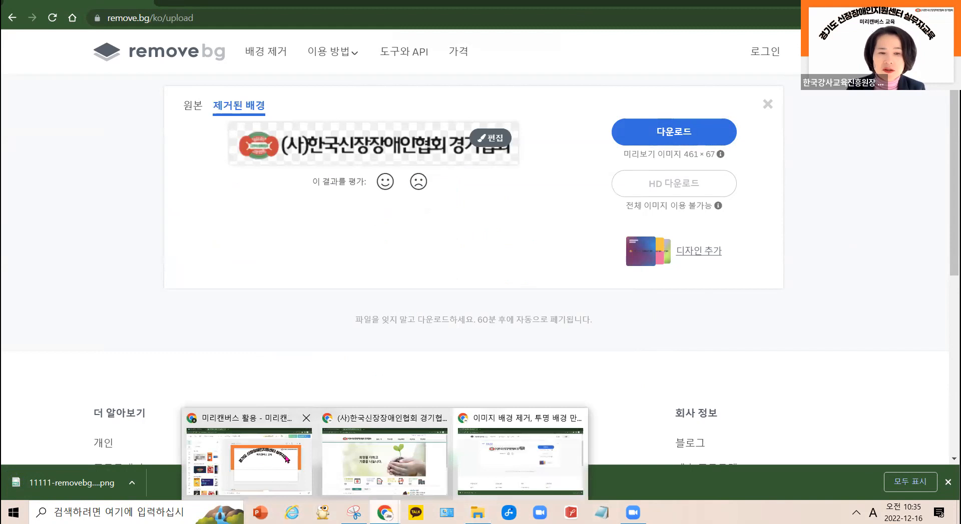
{"action": "left_click", "coordinate": [286, 459]}
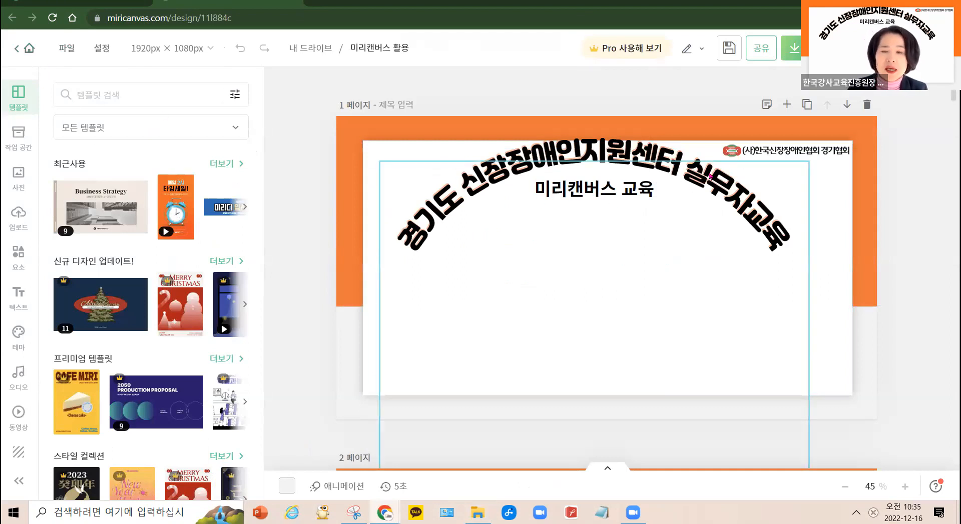
{"action": "left_click", "coordinate": [786, 105]}
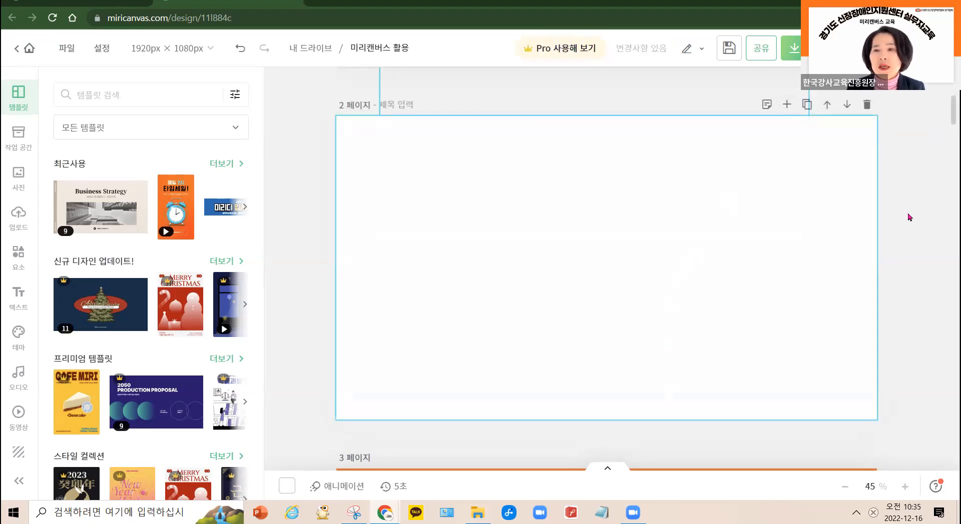
Step: Insert the background-free association logo from the uploaded files onto the blank page 2
{"action": "key", "text": "ctrl+v"}
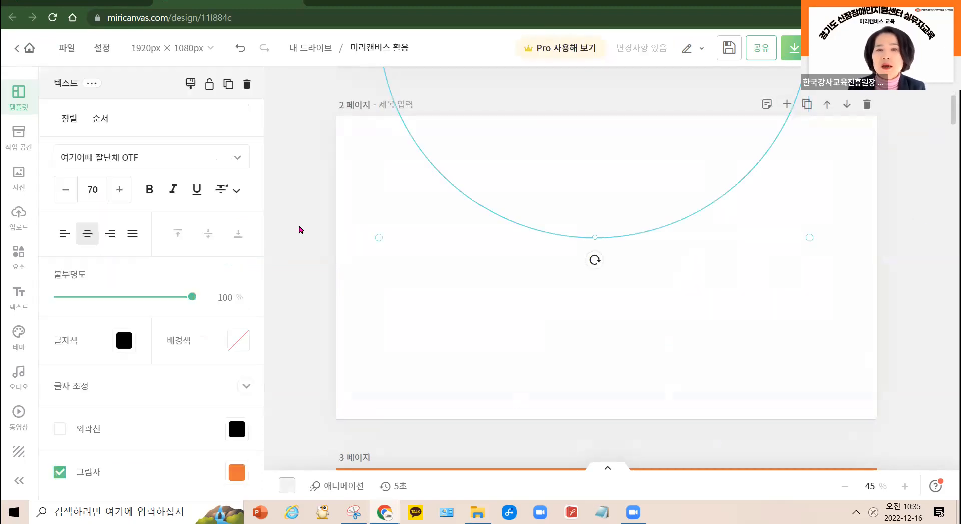
{"action": "left_click", "coordinate": [344, 216]}
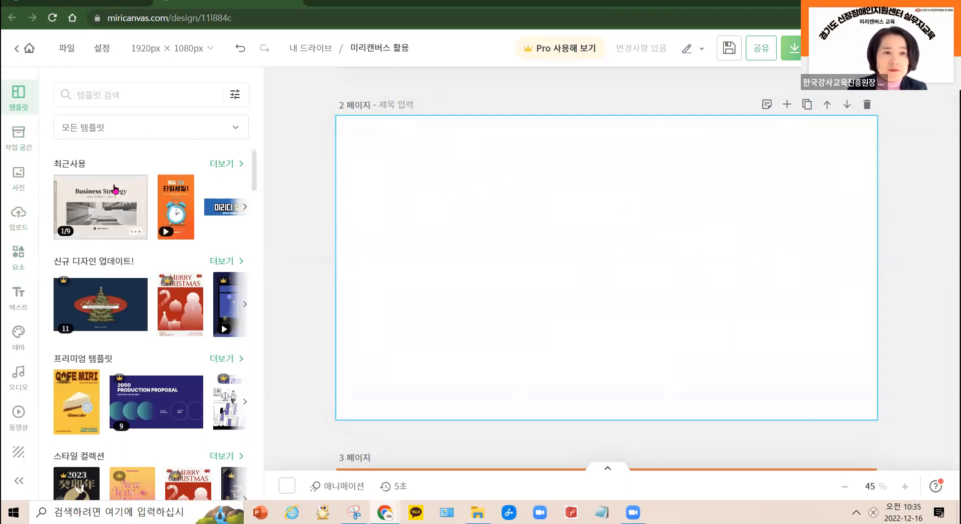
{"action": "left_click", "coordinate": [19, 215]}
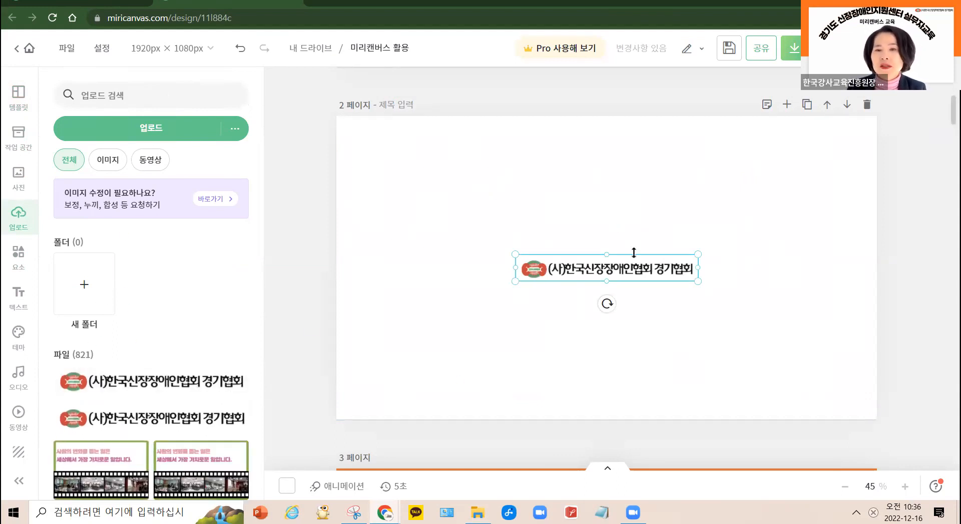
Step: Shrink the association logo and place it in the upper-right corner of page 2
{"action": "left_click_drag", "start_coordinate": [624, 273], "coordinate": [803, 148]}
{"action": "left_click_drag", "start_coordinate": [694, 150], "coordinate": [749, 141]}
{"action": "left_click", "coordinate": [741, 300]}
{"action": "left_click_drag", "start_coordinate": [815, 140], "coordinate": [803, 154]}
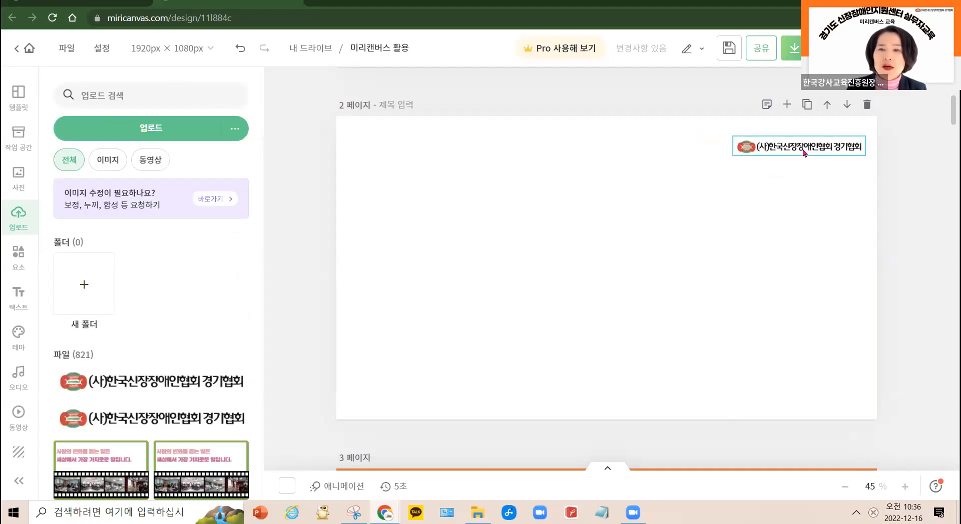
{"action": "left_click", "coordinate": [676, 313]}
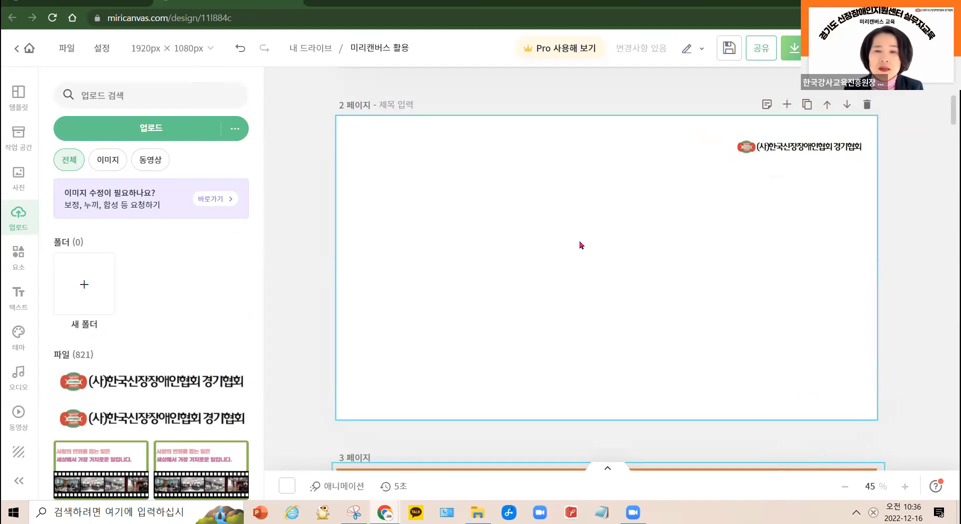
Step: Add a basic square shape to page 2 and stretch it to cover the whole page
{"action": "left_click", "coordinate": [300, 228]}
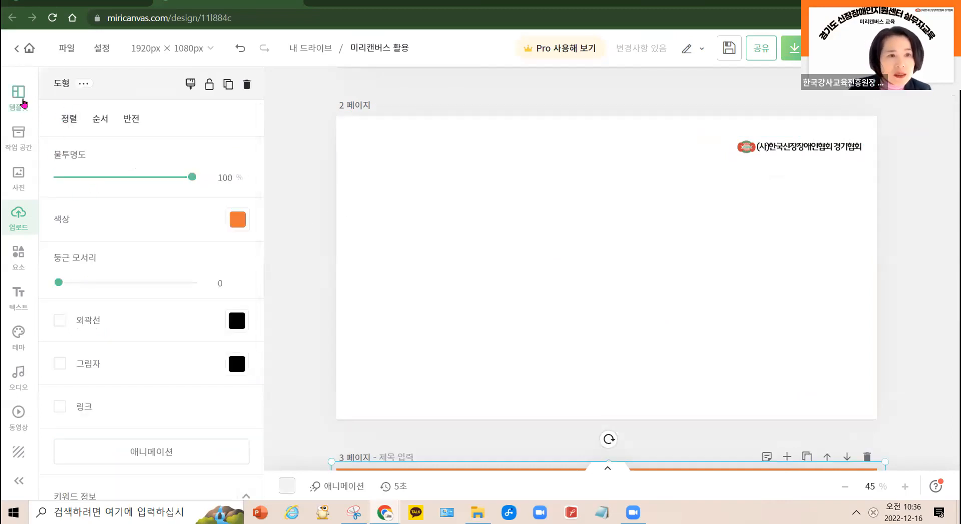
{"action": "left_click", "coordinate": [23, 259]}
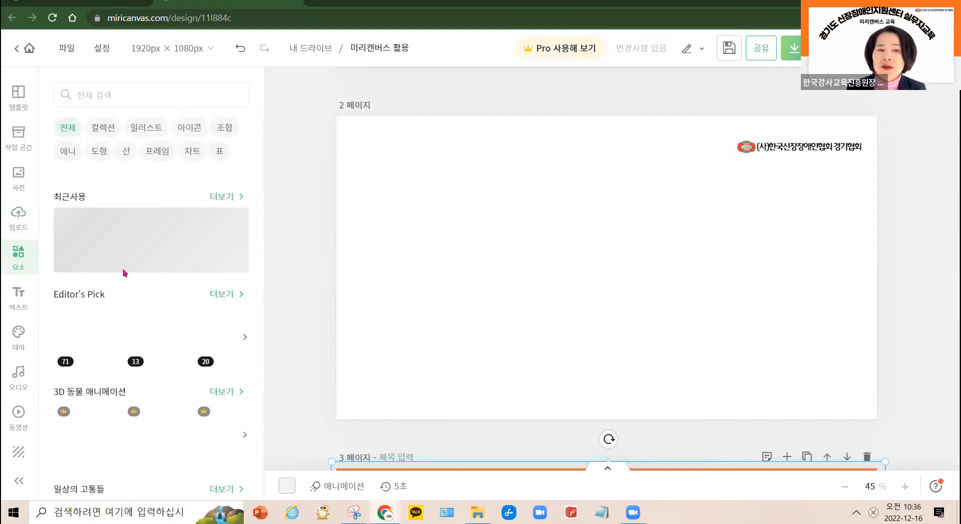
{"action": "left_click", "coordinate": [98, 152]}
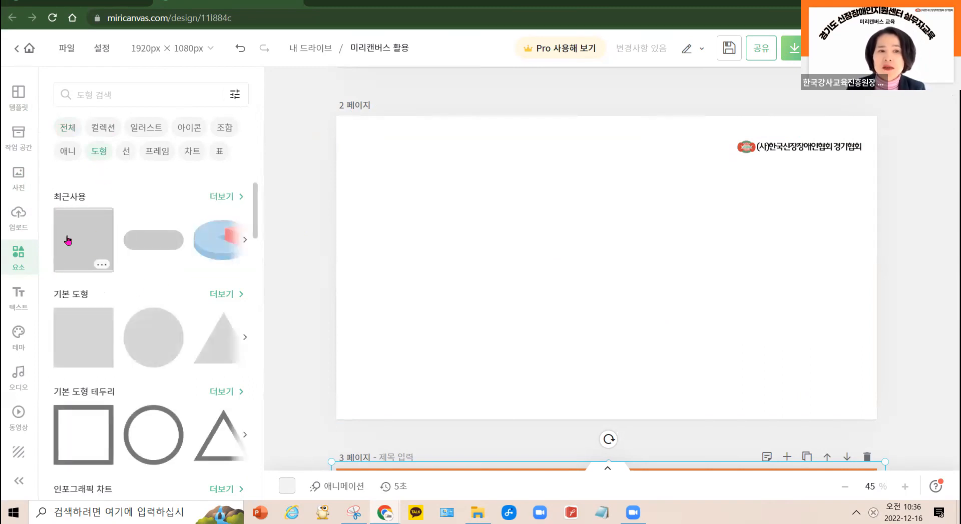
{"action": "left_click", "coordinate": [81, 331]}
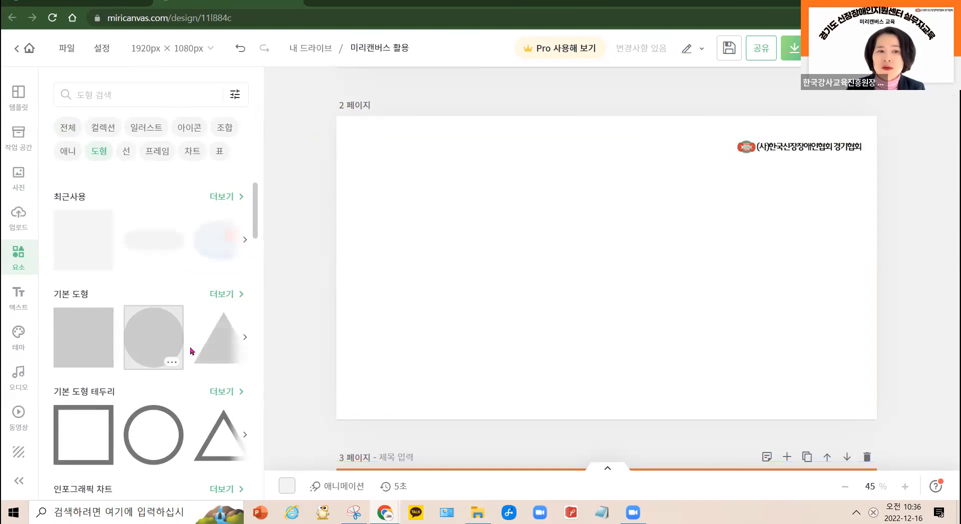
{"action": "left_click", "coordinate": [94, 347]}
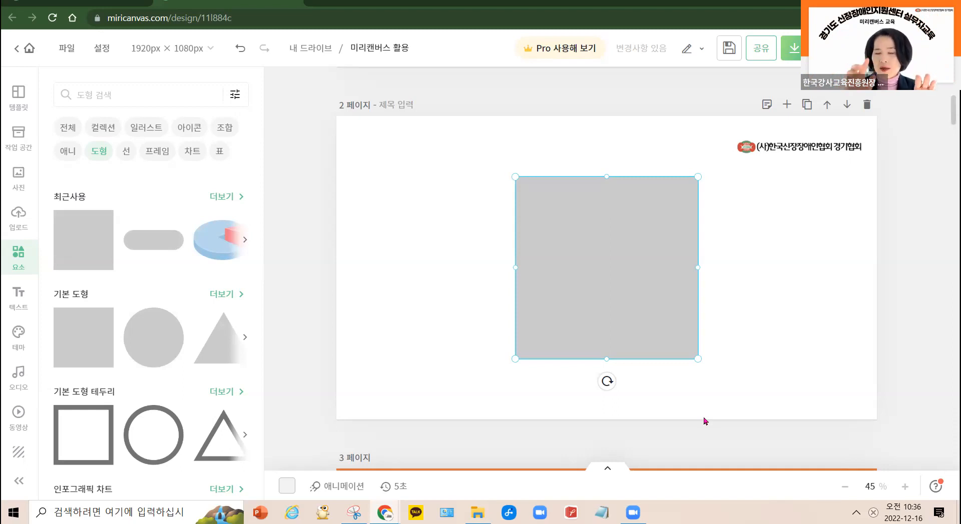
{"action": "left_click_drag", "start_coordinate": [607, 240], "coordinate": [436, 183]}
{"action": "left_click_drag", "start_coordinate": [520, 308], "coordinate": [714, 330]}
{"action": "left_click_drag", "start_coordinate": [640, 267], "coordinate": [870, 260]}
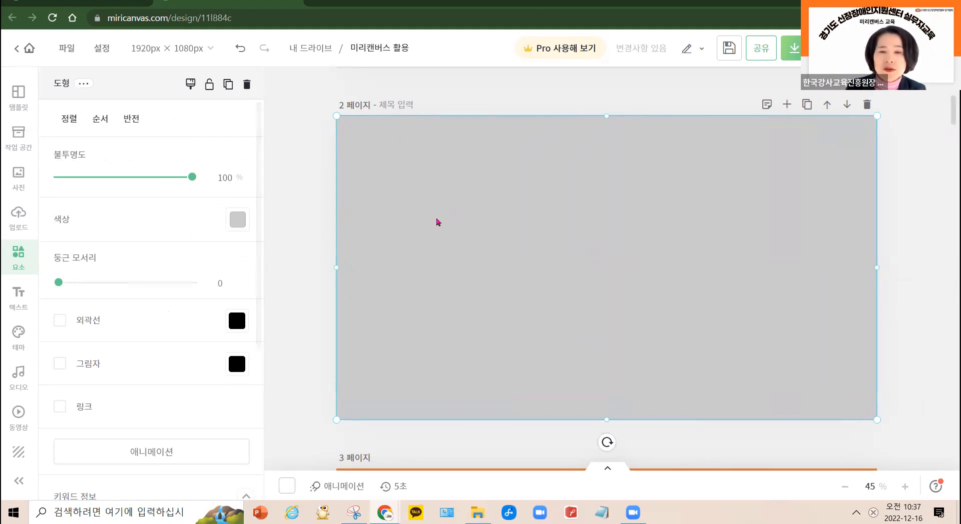
Step: Fill the page-covering rectangle on page 2 with orange from the default palette
{"action": "left_click", "coordinate": [236, 219]}
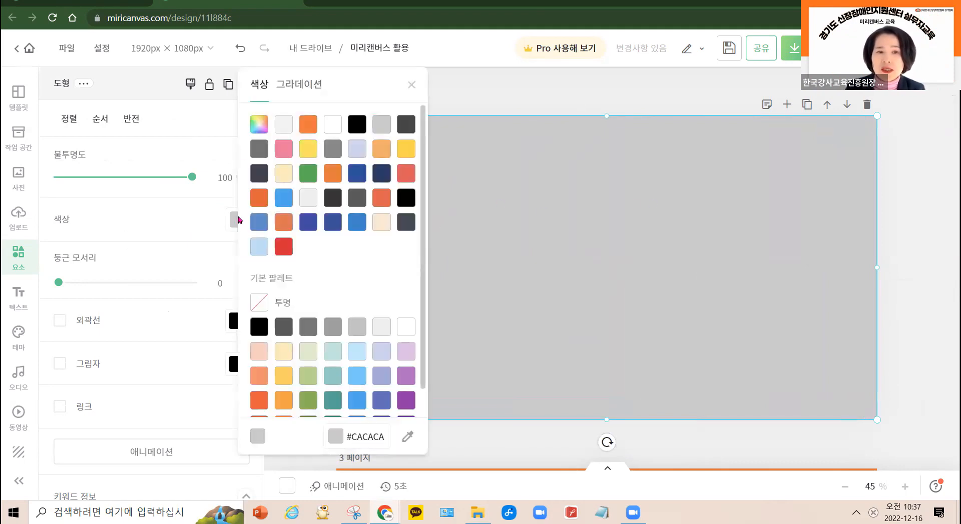
{"action": "scroll", "coordinate": [285, 376], "scroll_direction": "down", "scroll_amount": 1}
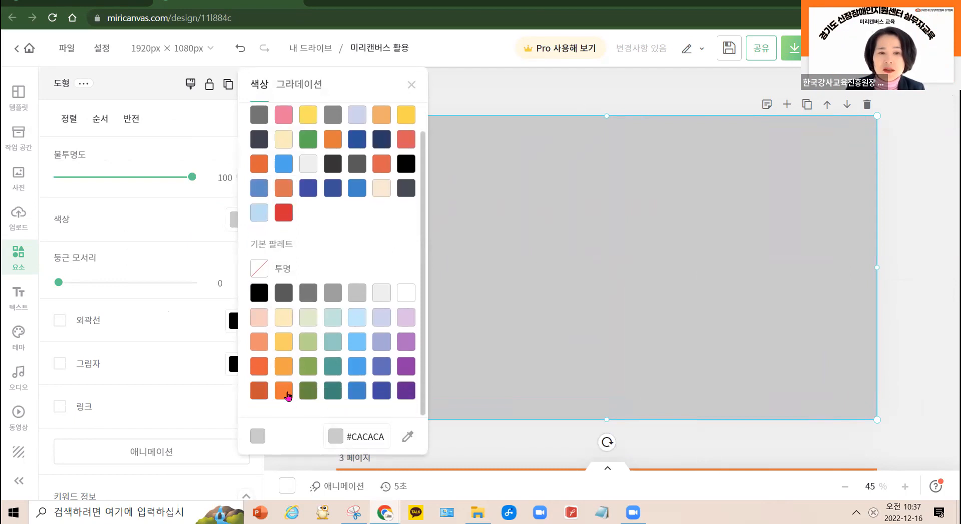
{"action": "left_click", "coordinate": [285, 386]}
{"action": "left_click", "coordinate": [923, 213]}
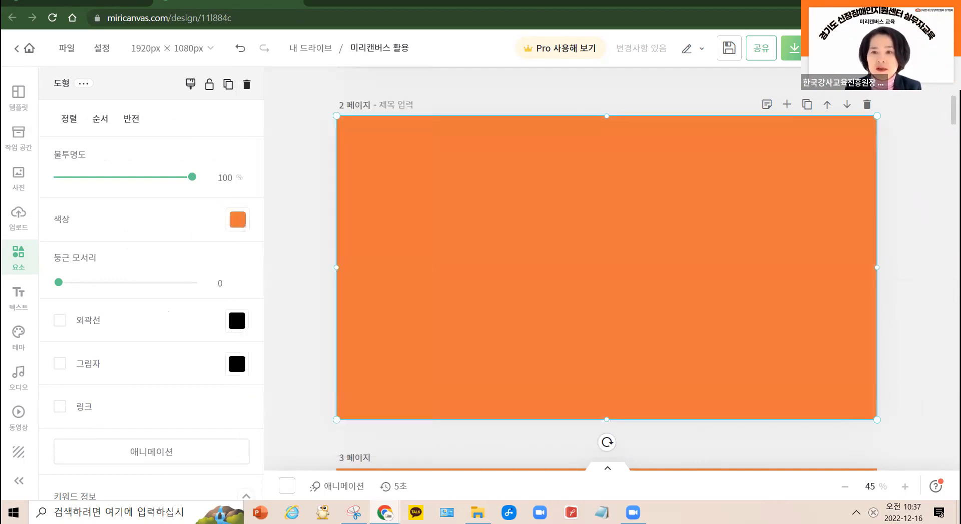
{"action": "left_click", "coordinate": [302, 182]}
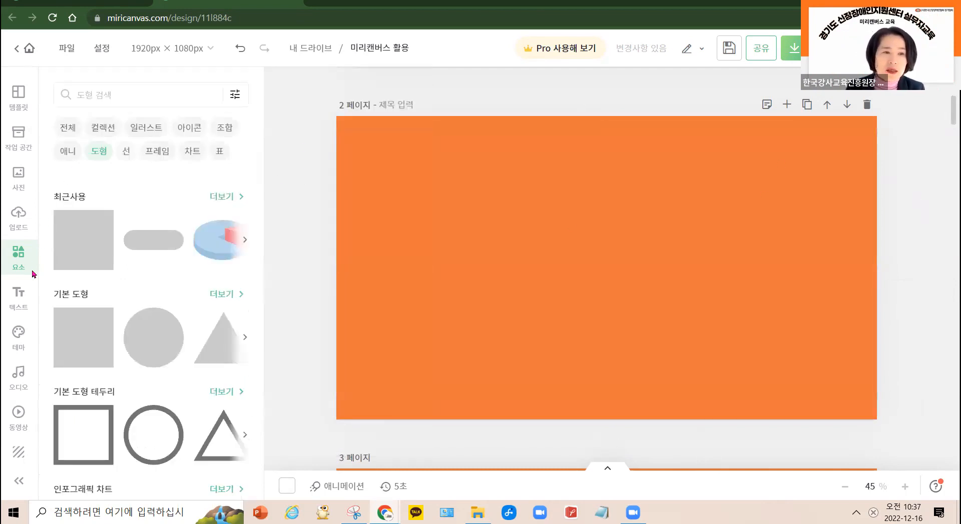
Step: Add a second square resized to about 1736 × 1008 px, leaving an orange border along the top and both sides
{"action": "left_click", "coordinate": [83, 337]}
{"action": "left_click_drag", "start_coordinate": [566, 255], "coordinate": [429, 211]}
{"action": "left_click_drag", "start_coordinate": [545, 318], "coordinate": [605, 456]}
{"action": "left_click_drag", "start_coordinate": [645, 278], "coordinate": [843, 270]}
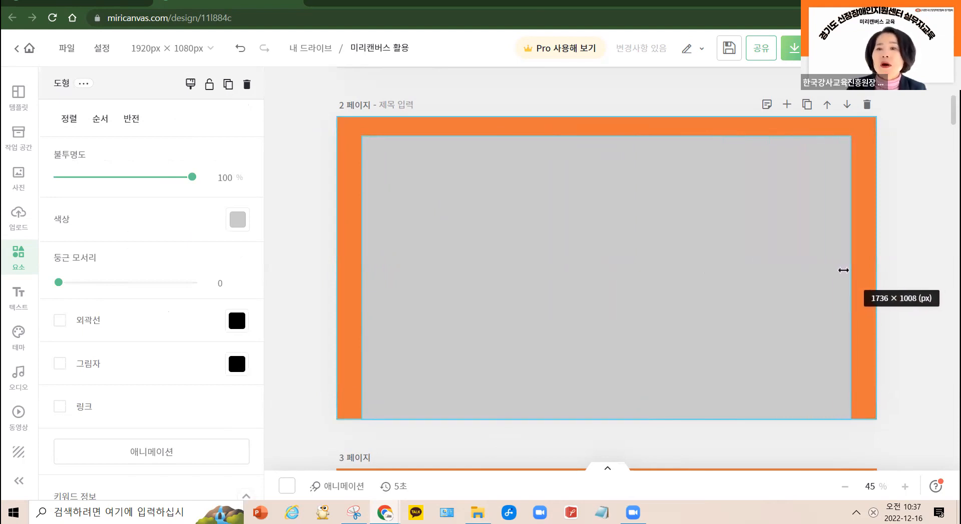
{"action": "left_click", "coordinate": [935, 247]}
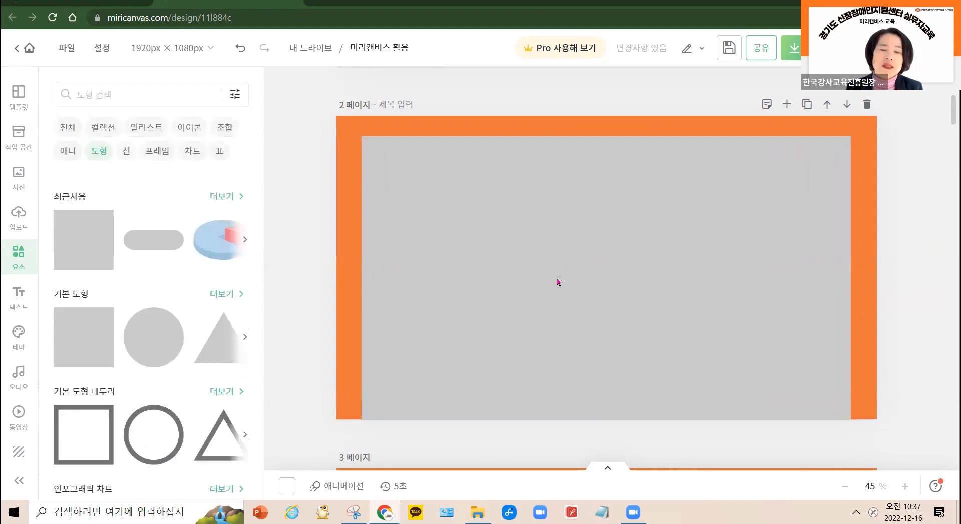
Step: Change the inner rectangle's fill color to white
{"action": "left_click", "coordinate": [588, 276]}
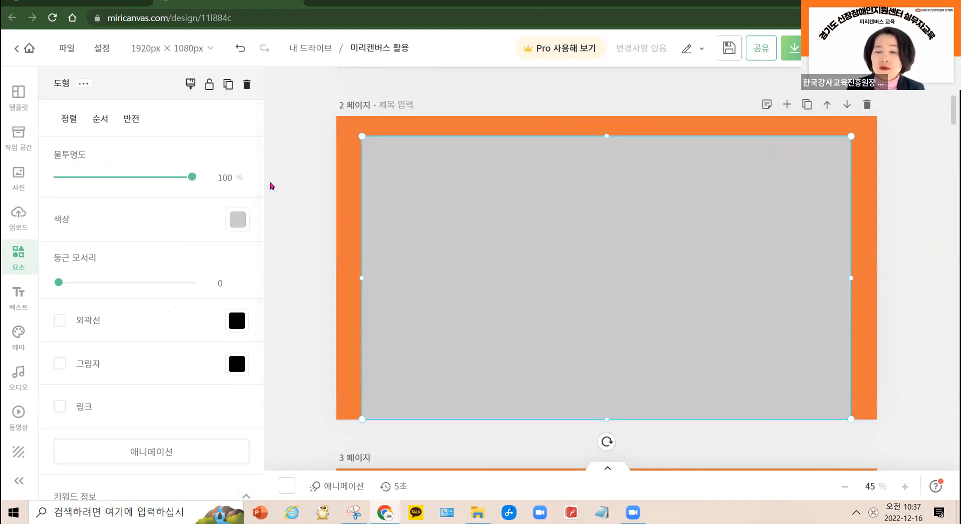
{"action": "left_click", "coordinate": [238, 220]}
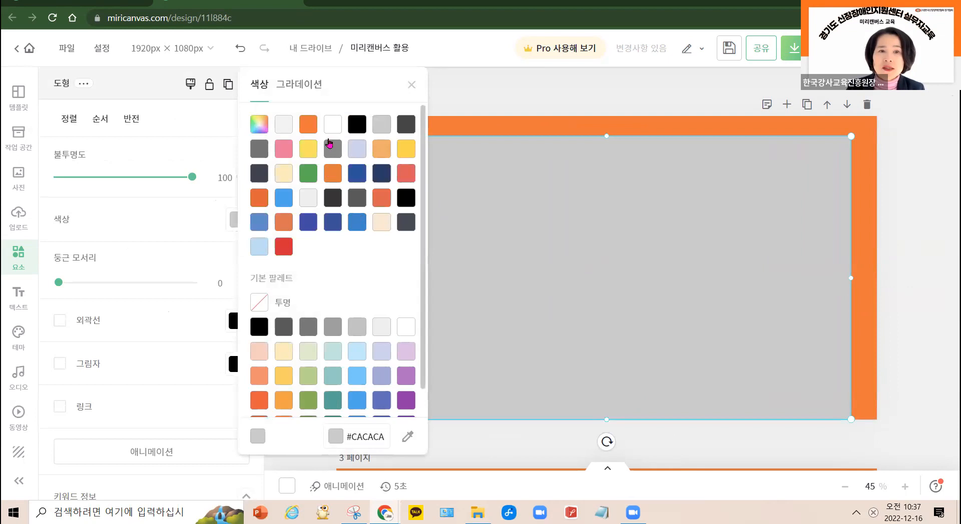
{"action": "left_click", "coordinate": [332, 125]}
{"action": "left_click", "coordinate": [577, 325]}
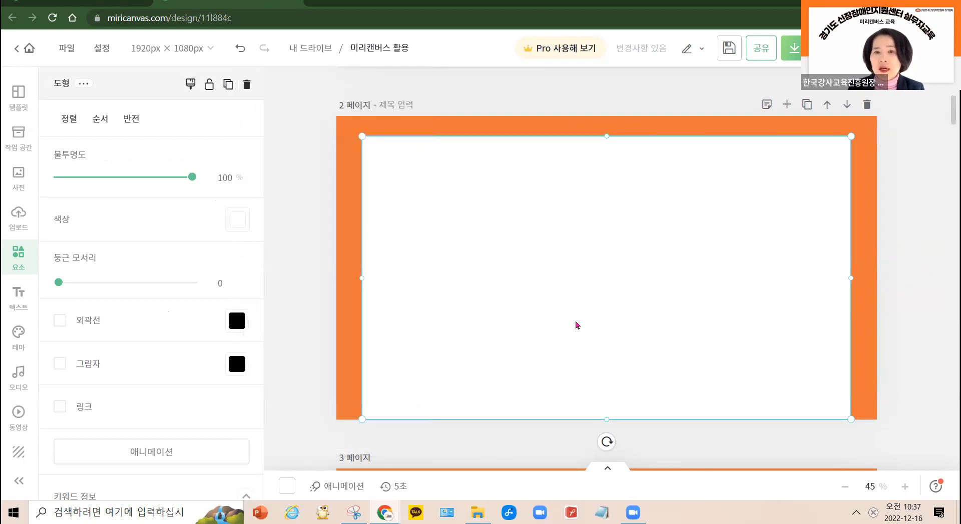
{"action": "left_click", "coordinate": [314, 202]}
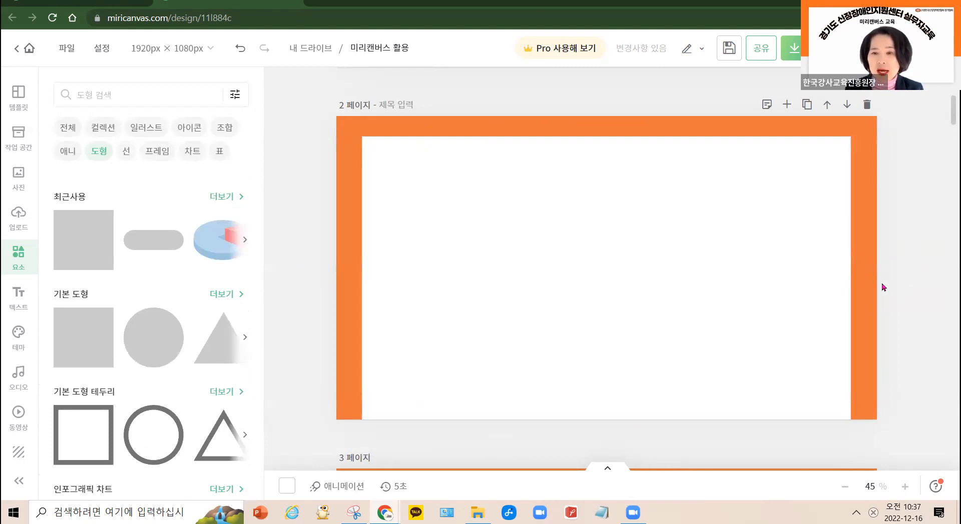
Step: Duplicate the white rectangle and reshape the copy into a full-width band covering the lower half of page 2
{"action": "left_click", "coordinate": [524, 271]}
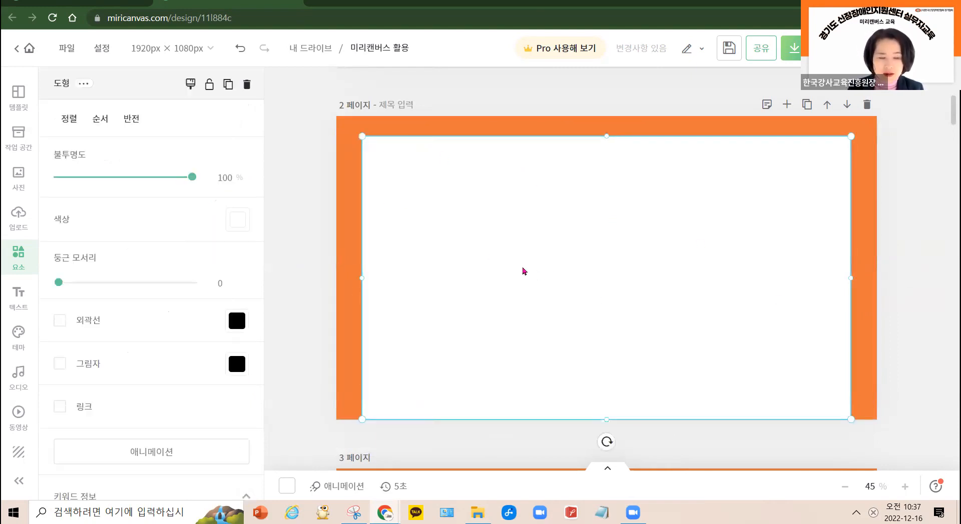
{"action": "left_click_drag", "start_coordinate": [494, 278], "coordinate": [555, 305]}
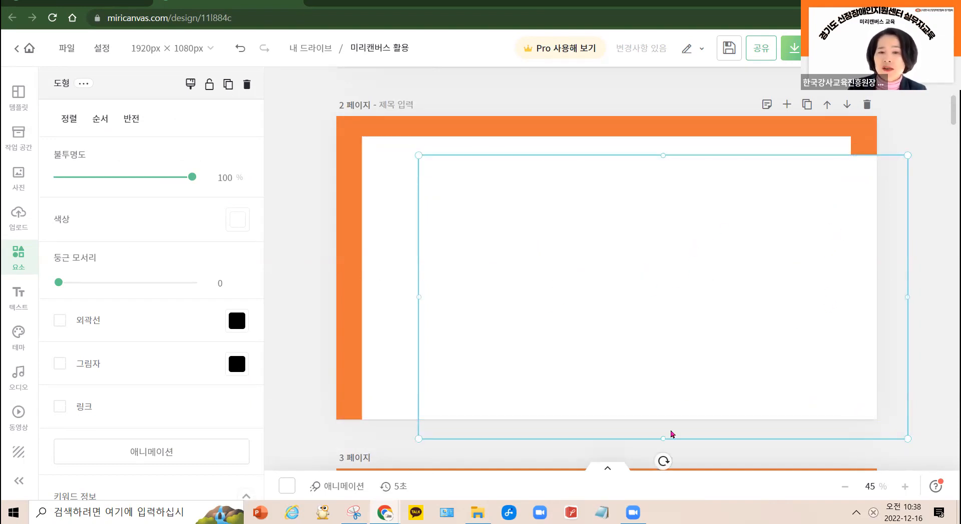
{"action": "left_click_drag", "start_coordinate": [665, 438], "coordinate": [664, 261]}
{"action": "left_click_drag", "start_coordinate": [650, 205], "coordinate": [570, 297]}
{"action": "left_click_drag", "start_coordinate": [583, 356], "coordinate": [580, 413]}
{"action": "left_click_drag", "start_coordinate": [825, 335], "coordinate": [873, 324]}
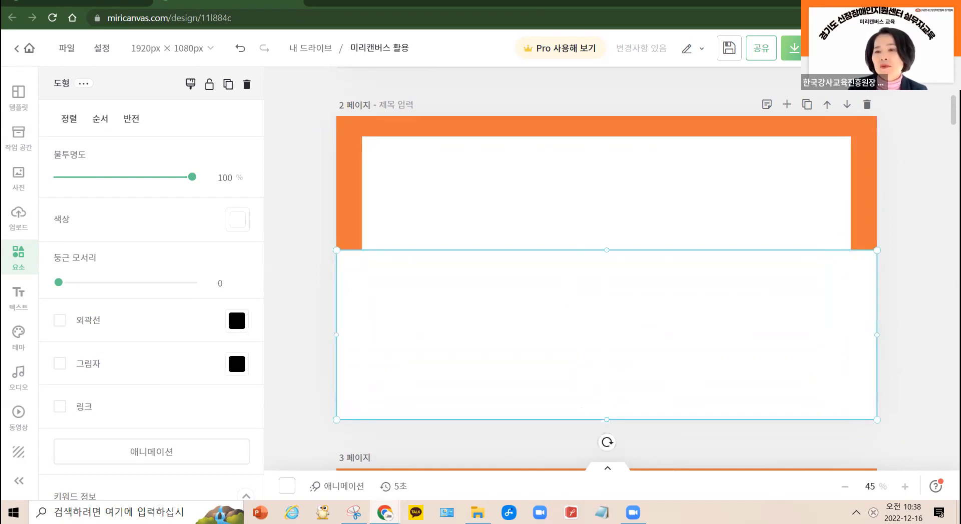
{"action": "left_click", "coordinate": [938, 308]}
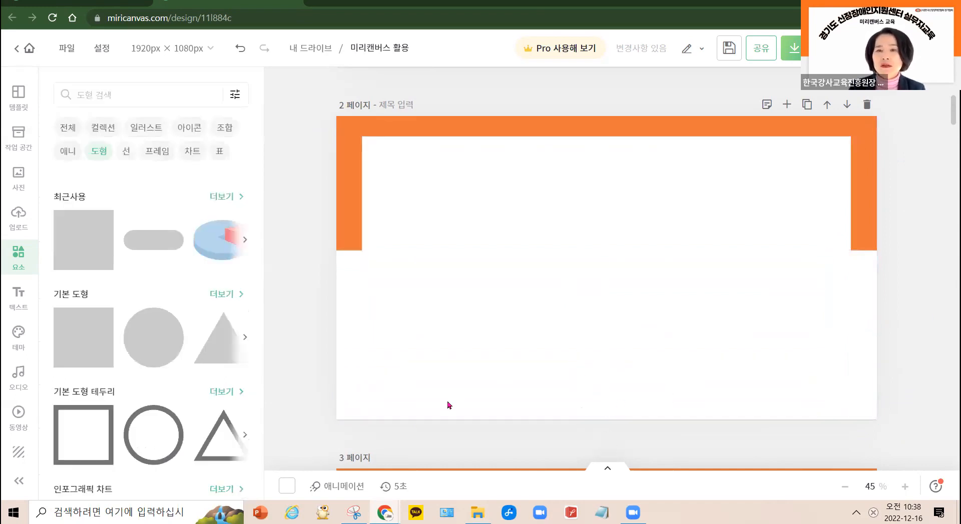
{"action": "left_click", "coordinate": [587, 339]}
{"action": "left_click_drag", "start_coordinate": [607, 252], "coordinate": [611, 270]}
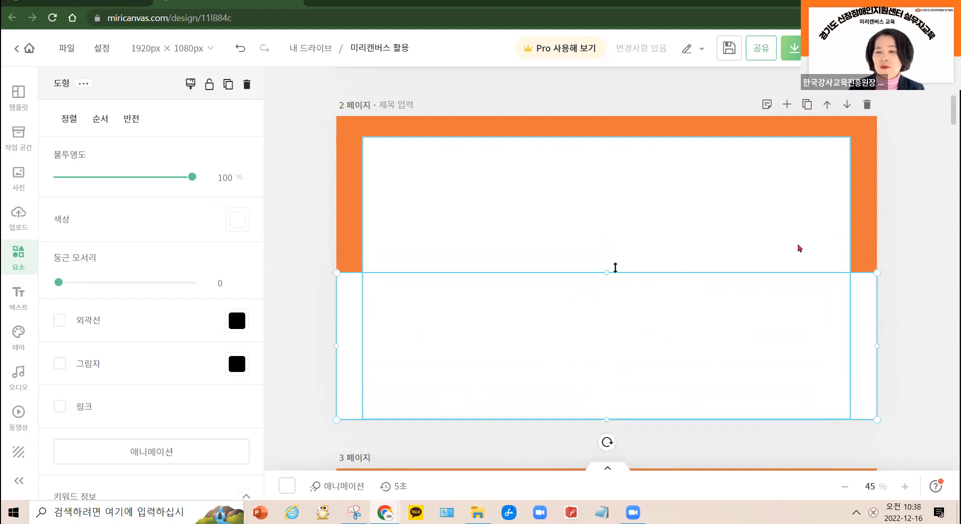
{"action": "left_click", "coordinate": [929, 291]}
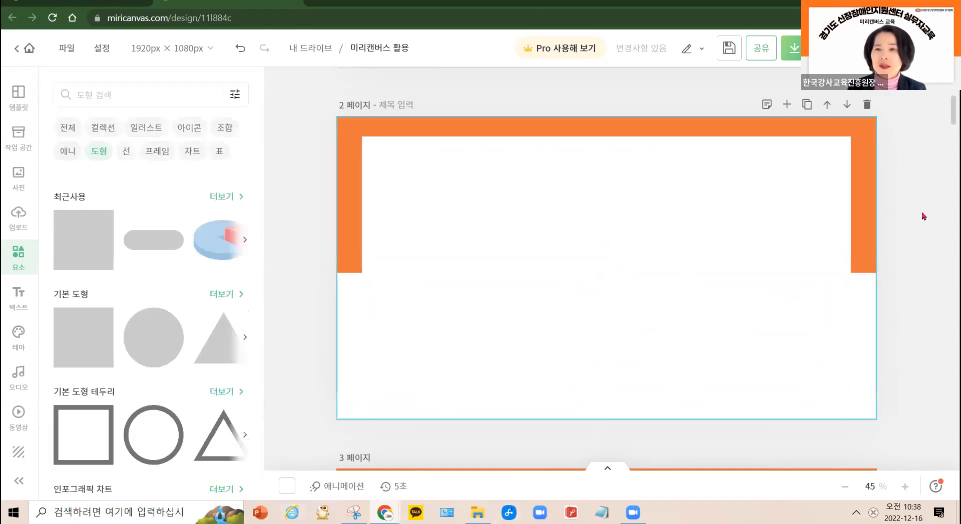
Step: Move the inner white rectangle and the orange rectangle down to uncover the association logo behind them
{"action": "left_click_drag", "start_coordinate": [941, 238], "coordinate": [752, 159]}
{"action": "left_click", "coordinate": [924, 182]}
{"action": "left_click", "coordinate": [805, 159]}
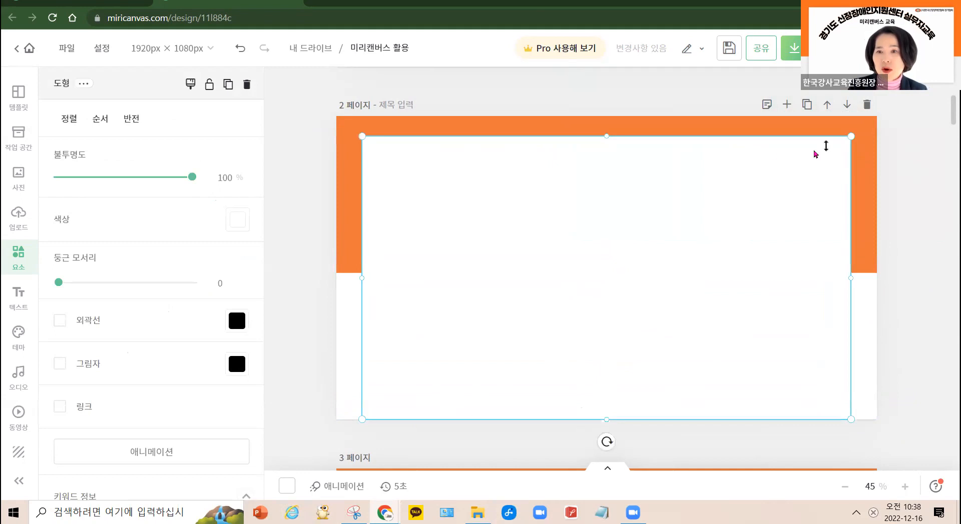
{"action": "left_click", "coordinate": [918, 198]}
{"action": "left_click_drag", "start_coordinate": [915, 194], "coordinate": [779, 151]}
{"action": "left_click", "coordinate": [860, 154]}
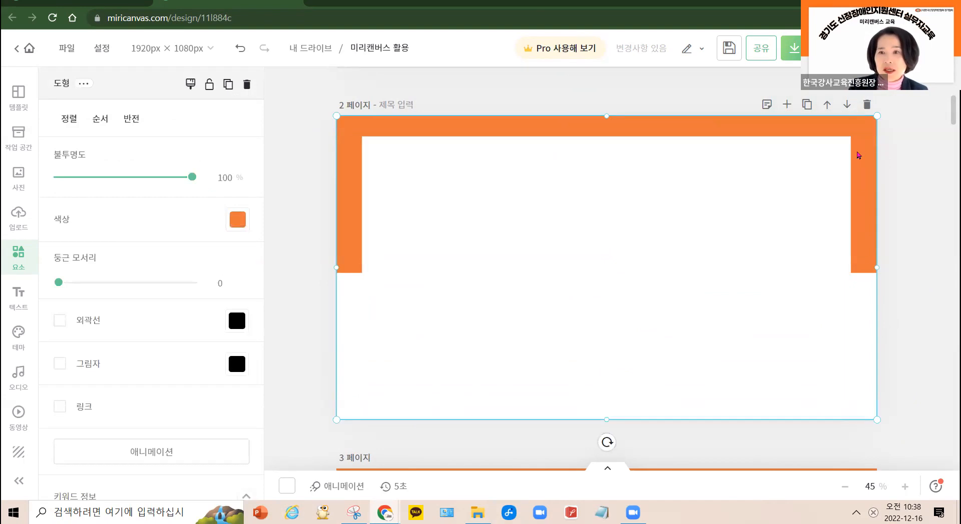
{"action": "left_click_drag", "start_coordinate": [893, 192], "coordinate": [685, 81]}
{"action": "left_click", "coordinate": [759, 231]}
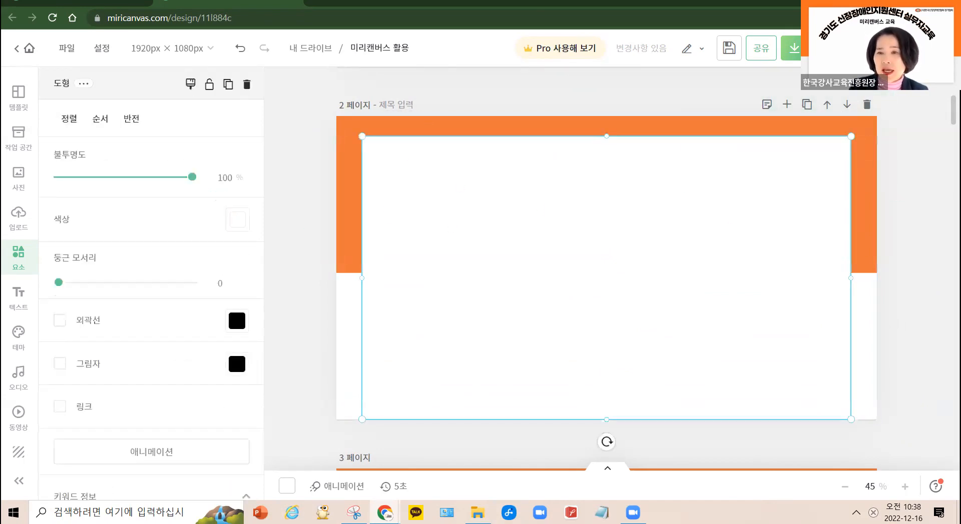
{"action": "left_click_drag", "start_coordinate": [769, 192], "coordinate": [764, 260]}
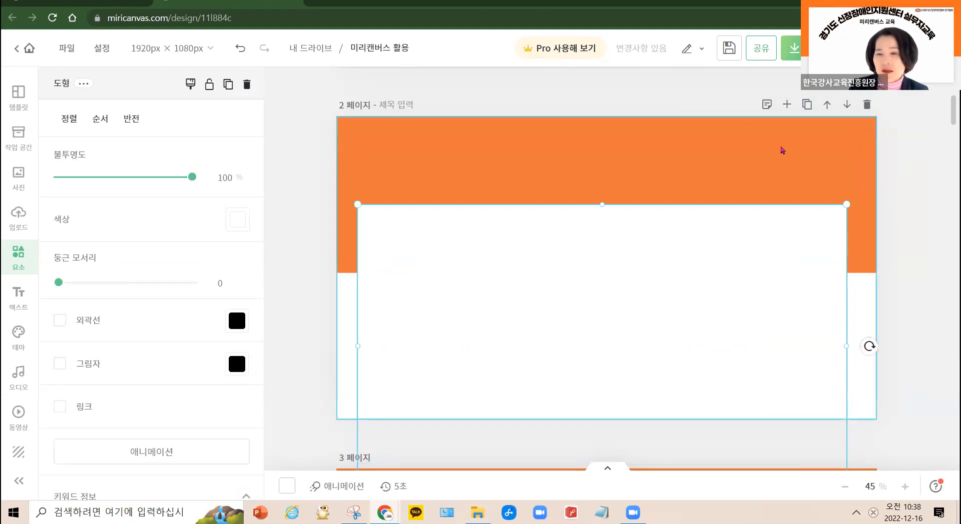
Step: Bring the association logo to the very front with 맨 앞으로
{"action": "left_click", "coordinate": [794, 152]}
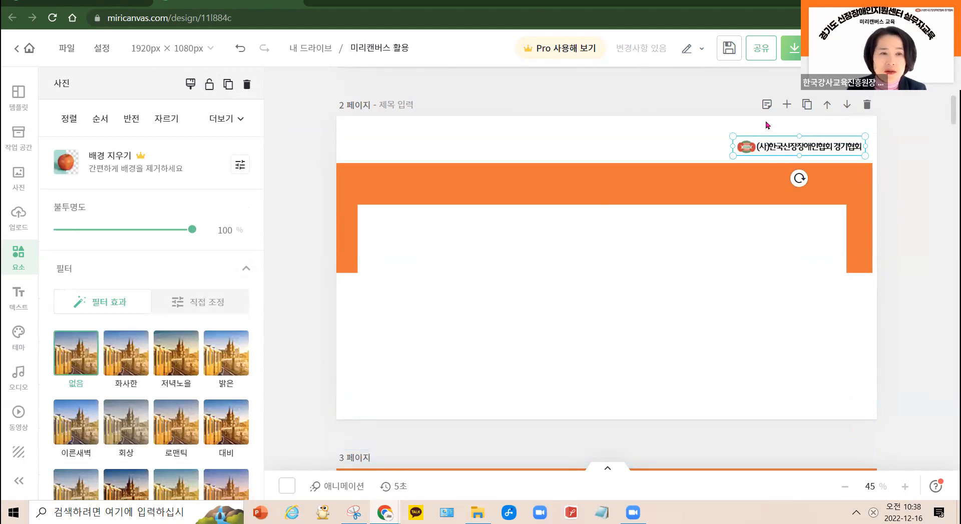
{"action": "left_click", "coordinate": [101, 124]}
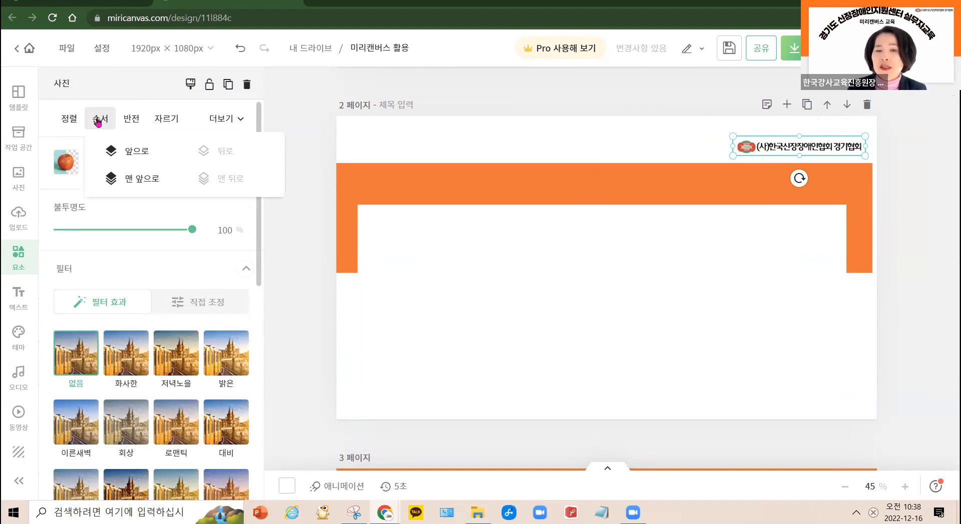
{"action": "left_click", "coordinate": [142, 184]}
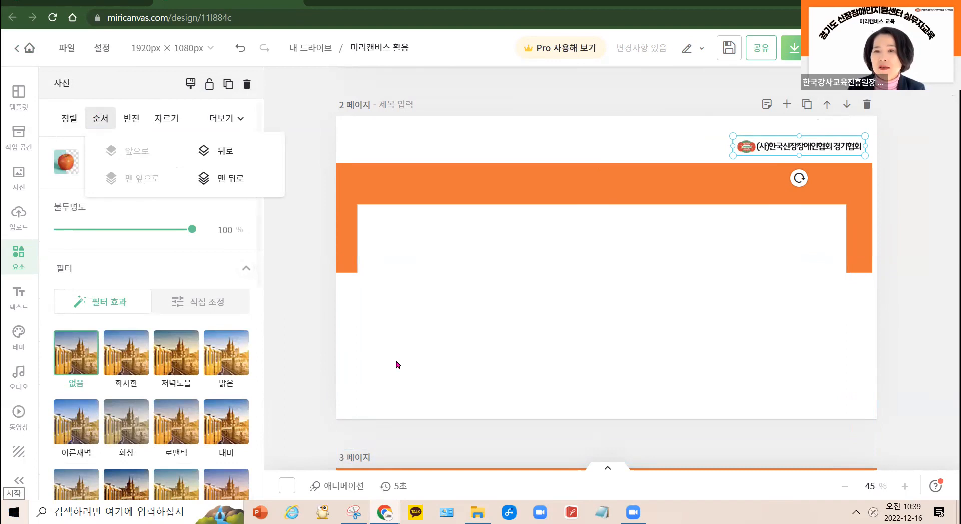
Step: Move the orange rectangle back to the page's top edge and recenter the white rectangle within it
{"action": "left_click_drag", "start_coordinate": [619, 186], "coordinate": [617, 151]}
{"action": "left_click_drag", "start_coordinate": [613, 262], "coordinate": [622, 204]}
{"action": "left_click_drag", "start_coordinate": [579, 128], "coordinate": [586, 128]}
{"action": "left_click", "coordinate": [589, 249]}
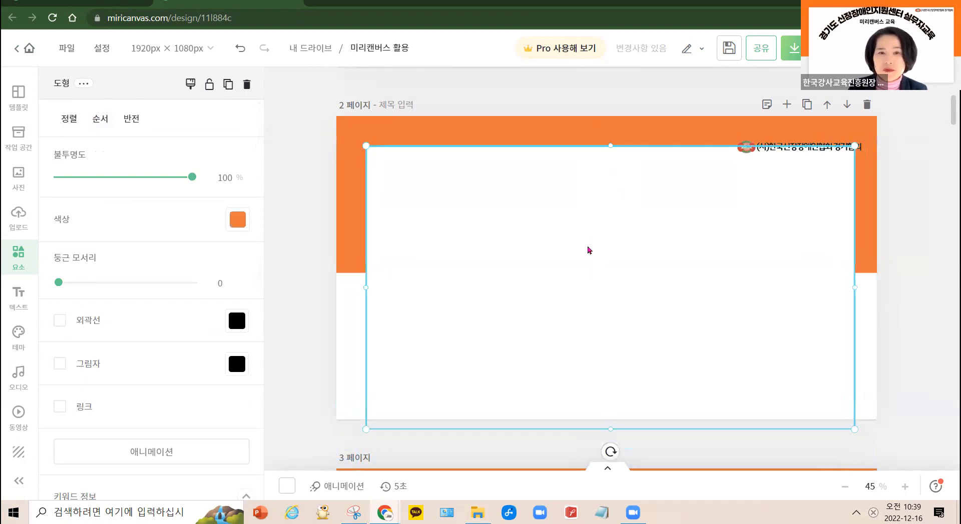
{"action": "left_click_drag", "start_coordinate": [588, 250], "coordinate": [589, 249]}
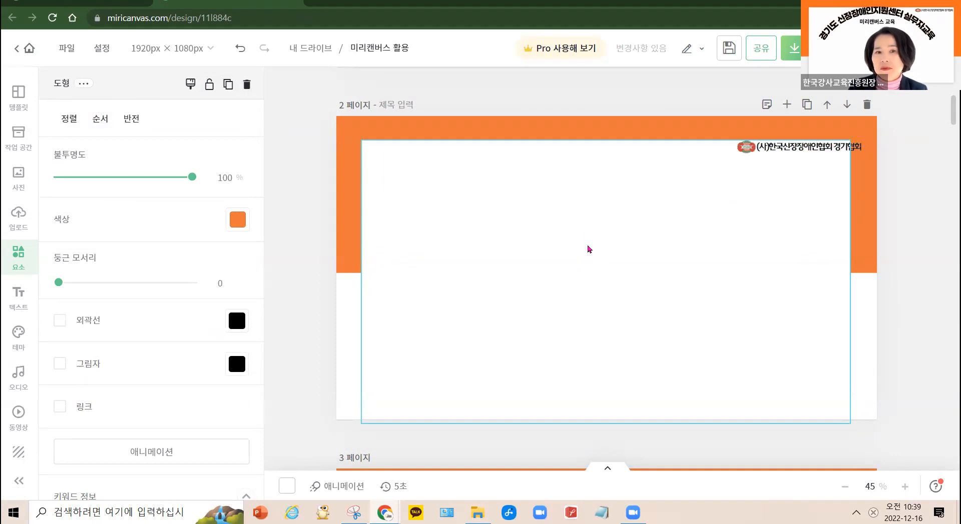
{"action": "left_click", "coordinate": [796, 147]}
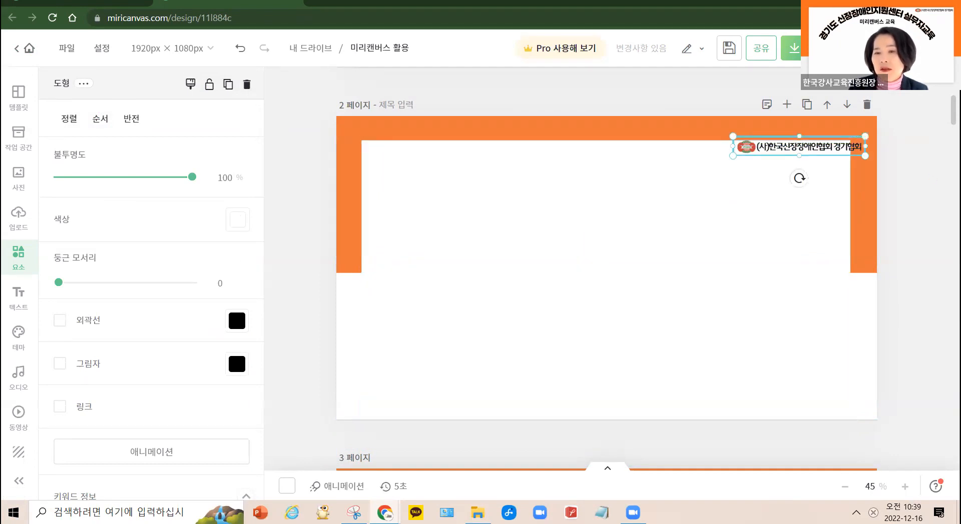
{"action": "left_click", "coordinate": [922, 170]}
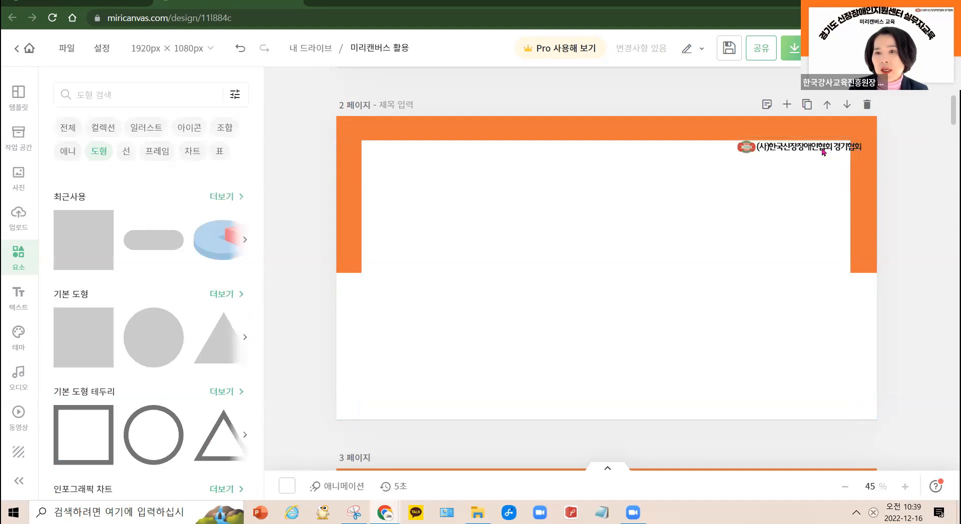
Step: Reposition the association logo inside the upper-right corner of the white area
{"action": "left_click_drag", "start_coordinate": [773, 147], "coordinate": [767, 156]}
{"action": "left_click", "coordinate": [785, 184]}
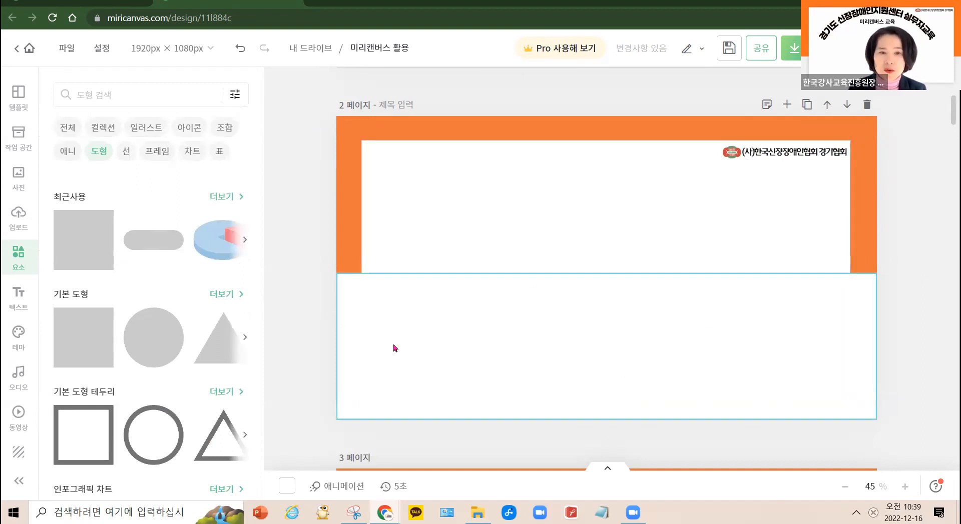
{"action": "left_click", "coordinate": [470, 222]}
{"action": "left_click", "coordinate": [885, 366]}
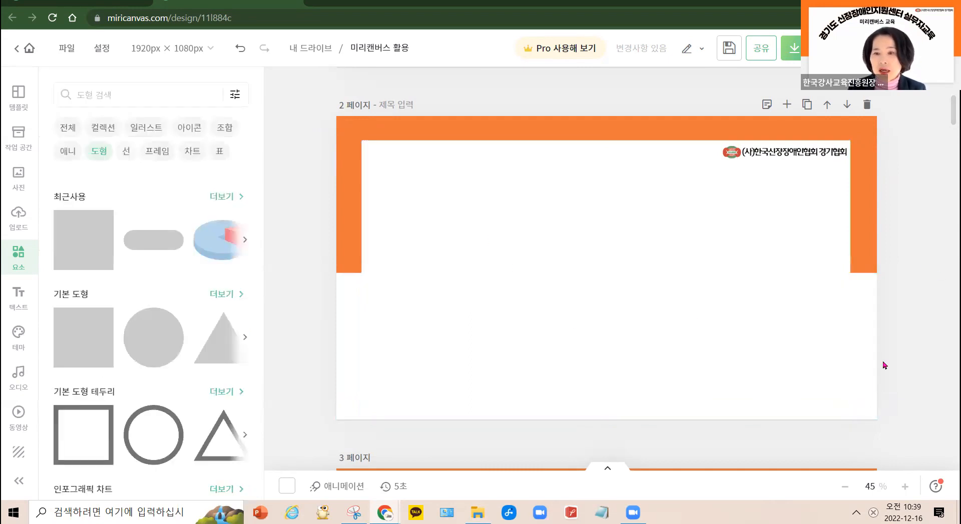
Step: Try a shadow on the inner white rectangle with direction 239° and distance 2
{"action": "left_click", "coordinate": [569, 230]}
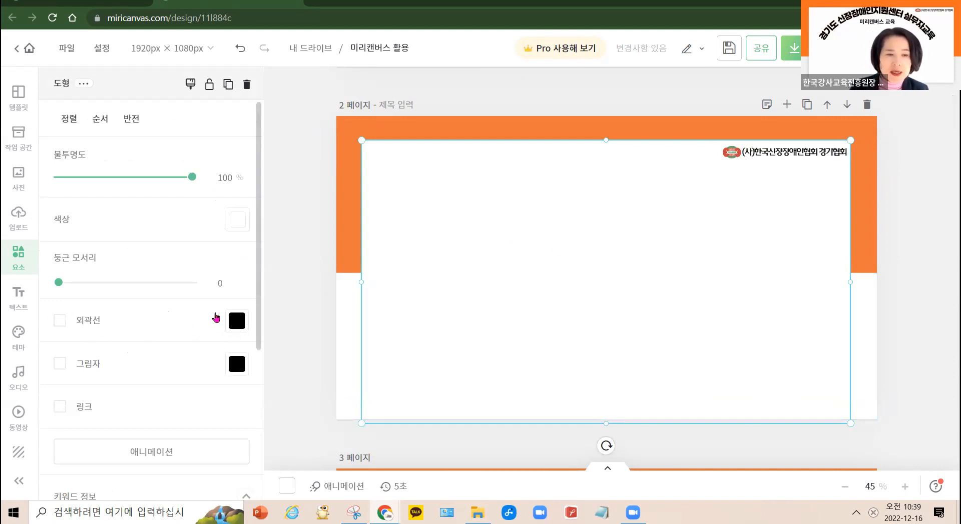
{"action": "left_click", "coordinate": [58, 365]}
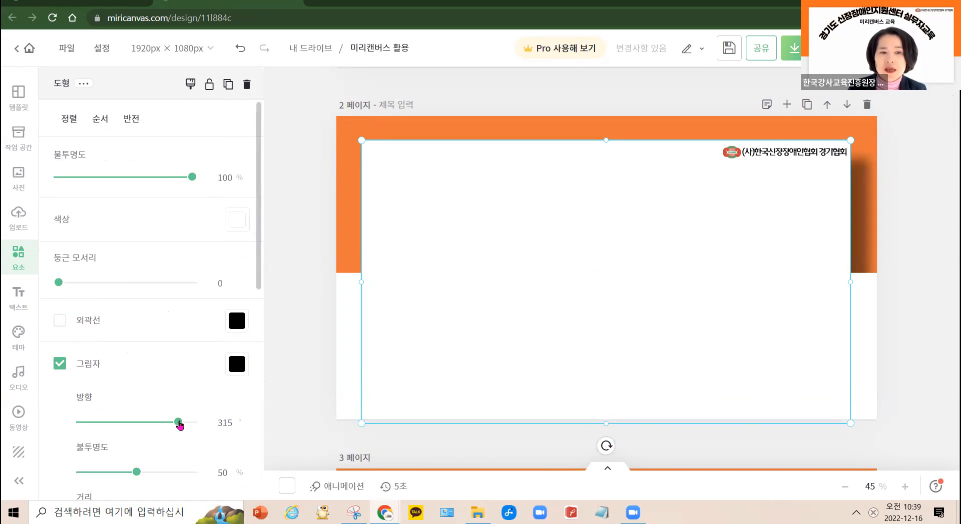
{"action": "mouse_move", "coordinate": [172, 425]}
{"action": "left_mouse_down"}
{"action": "mouse_move", "coordinate": [104, 424]}
{"action": "mouse_move", "coordinate": [177, 423]}
{"action": "mouse_move", "coordinate": [137, 423]}
{"action": "mouse_move", "coordinate": [155, 422]}
{"action": "left_mouse_up"}
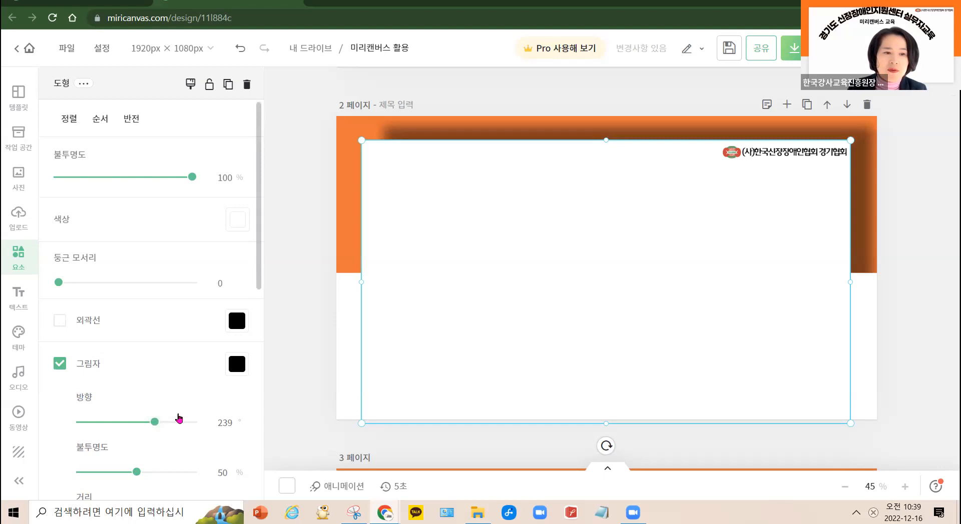
{"action": "scroll", "coordinate": [177, 421], "scroll_direction": "down", "scroll_amount": 4}
{"action": "left_click_drag", "start_coordinate": [94, 314], "coordinate": [85, 319]}
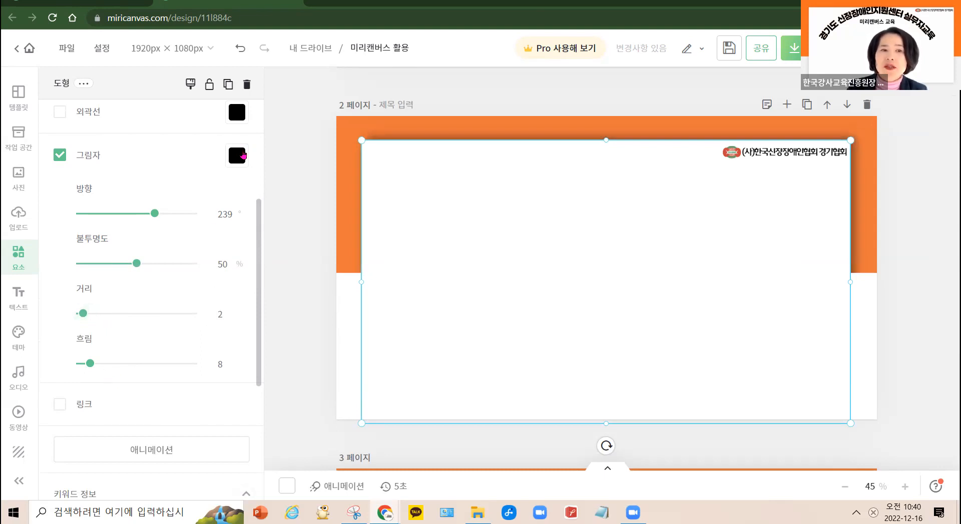
Step: Try the gray #737373 as the white rectangle's shadow color and a shadow direction of 197°
{"action": "left_click", "coordinate": [241, 159]}
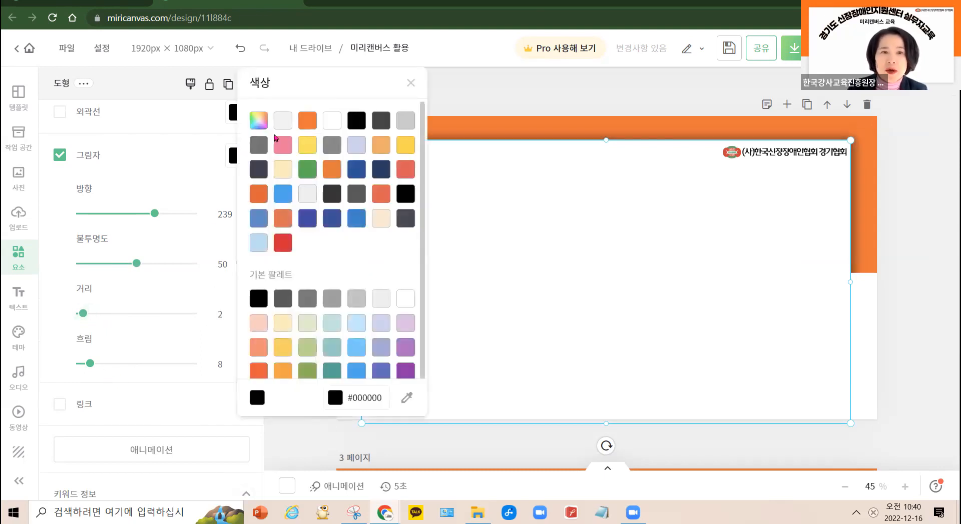
{"action": "left_click", "coordinate": [259, 146]}
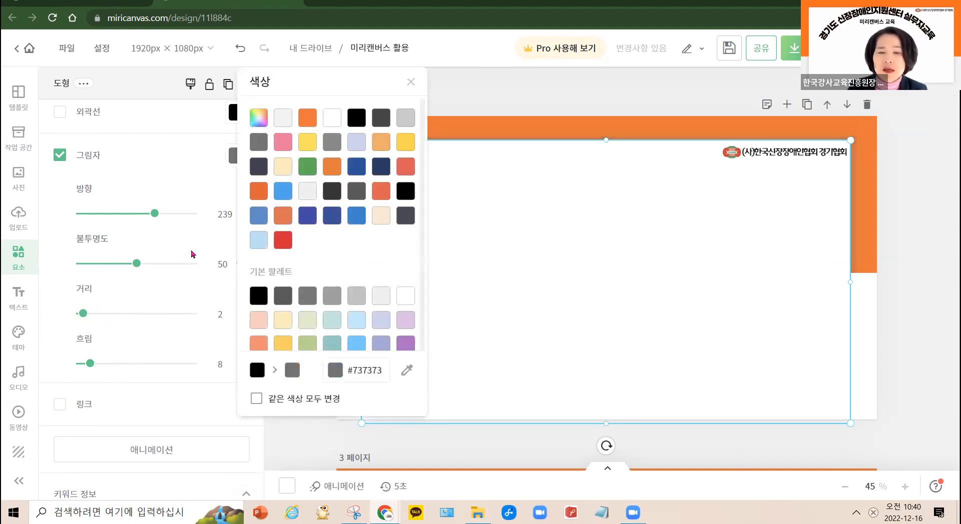
{"action": "left_click", "coordinate": [152, 215]}
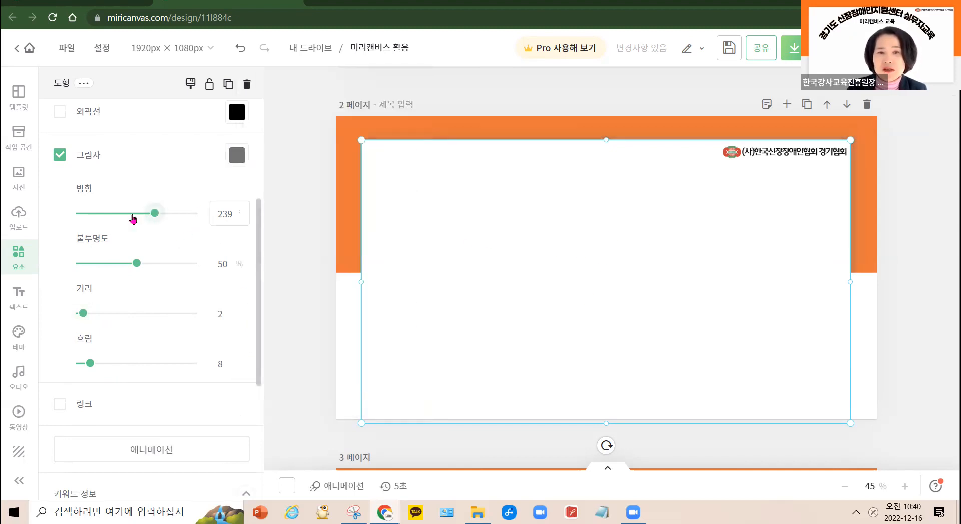
{"action": "mouse_move", "coordinate": [154, 214]}
{"action": "left_mouse_down"}
{"action": "mouse_move", "coordinate": [101, 229]}
{"action": "mouse_move", "coordinate": [186, 216]}
{"action": "mouse_move", "coordinate": [143, 226]}
{"action": "left_mouse_up"}
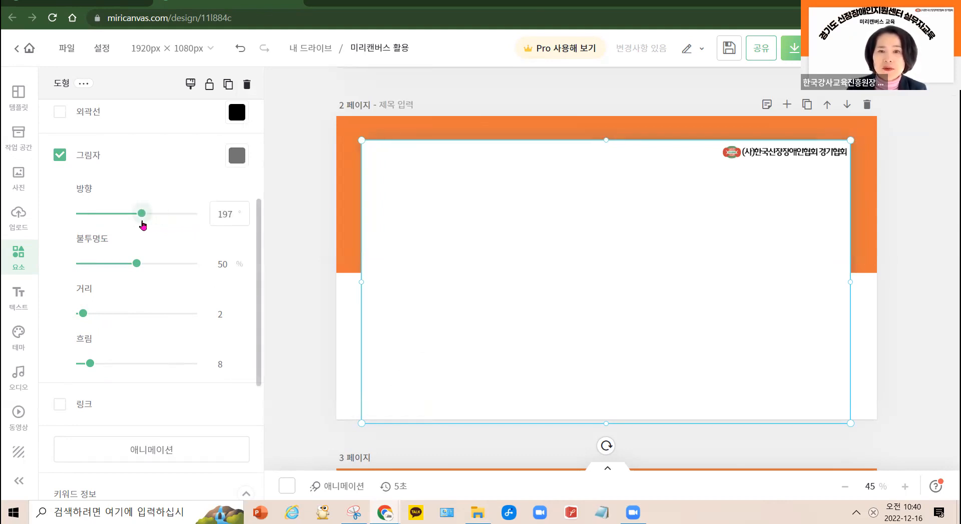
{"action": "left_click", "coordinate": [898, 242]}
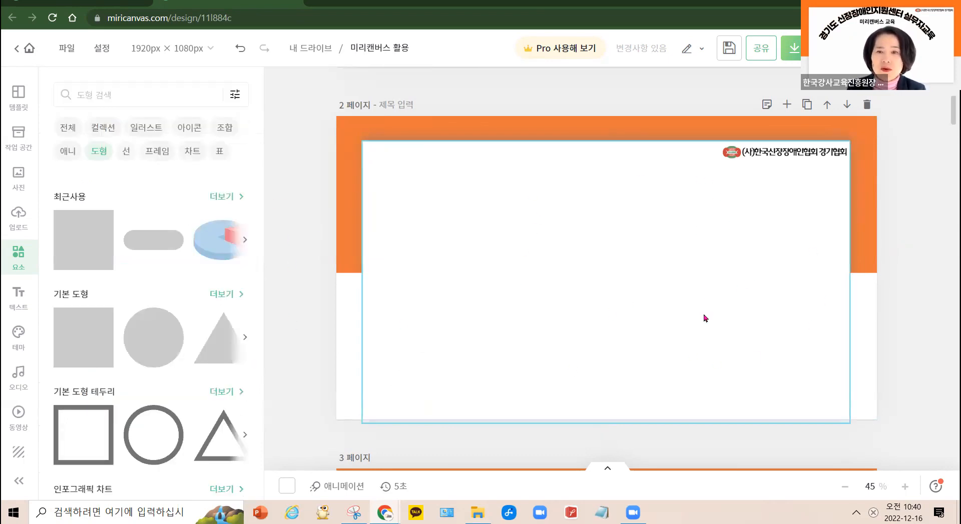
Step: Remove the shadow from the inner white rectangle
{"action": "left_click", "coordinate": [646, 228]}
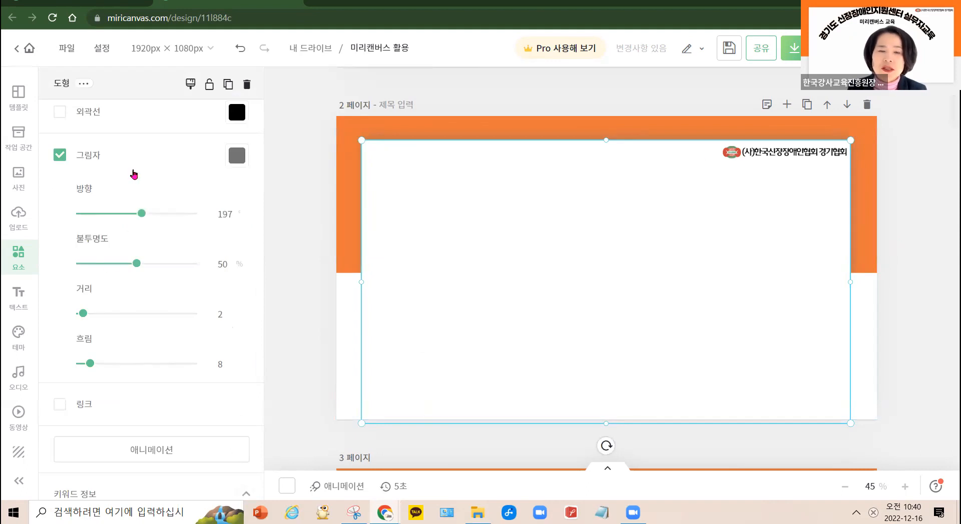
{"action": "left_click", "coordinate": [58, 156]}
{"action": "left_click", "coordinate": [312, 210]}
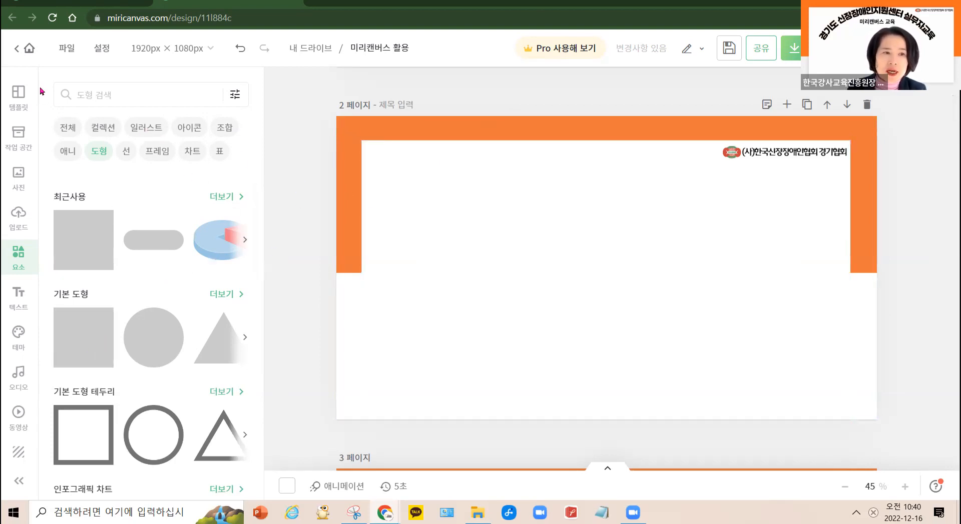
Step: Add a title text to page 2 reading "경기도 신장장애인지원센터 실무자교육"
{"action": "left_click", "coordinate": [18, 296]}
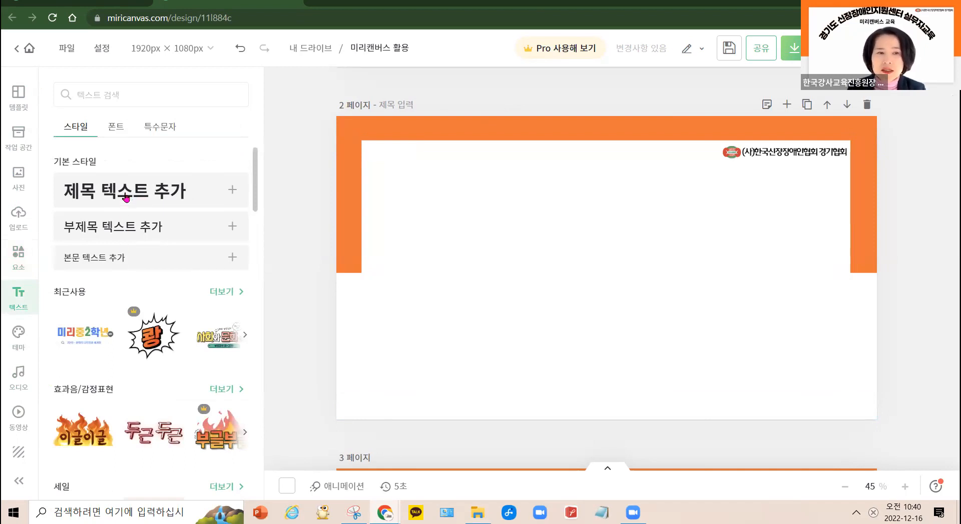
{"action": "left_click", "coordinate": [126, 199]}
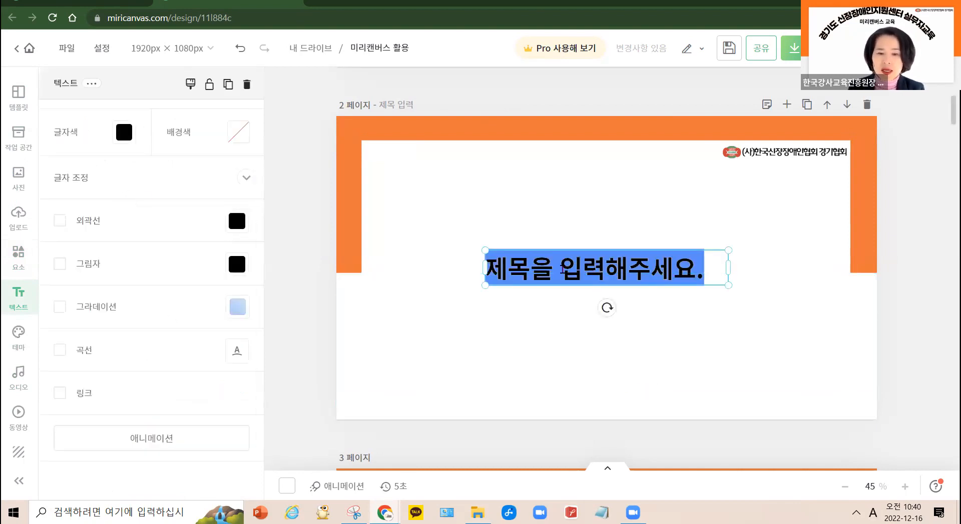
{"action": "type", "text": "rud"}
{"action": "key", "text": "BackSpace"}
{"action": "key", "text": "BackSpace"}
{"action": "key", "text": "BackSpace"}
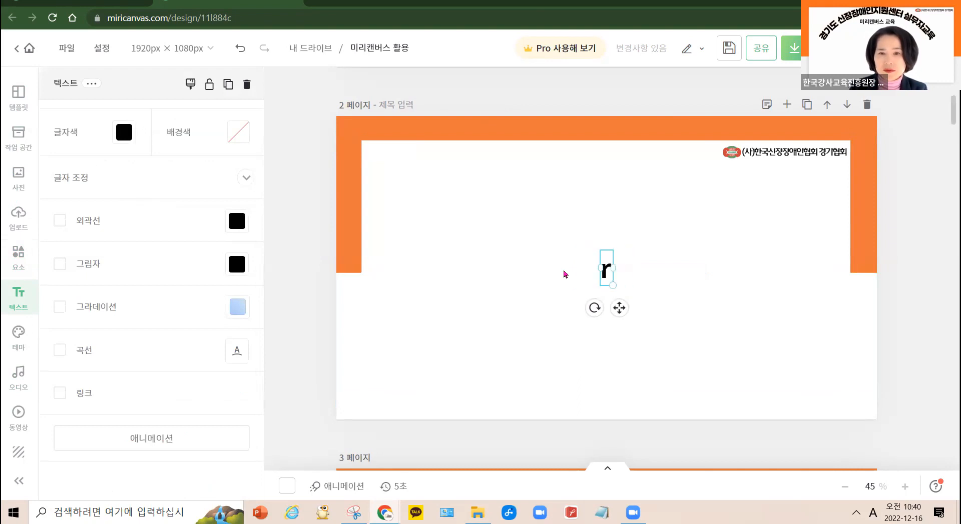
{"action": "key", "text": "Hangul"}
{"action": "type", "text": "경기도 신장장"}
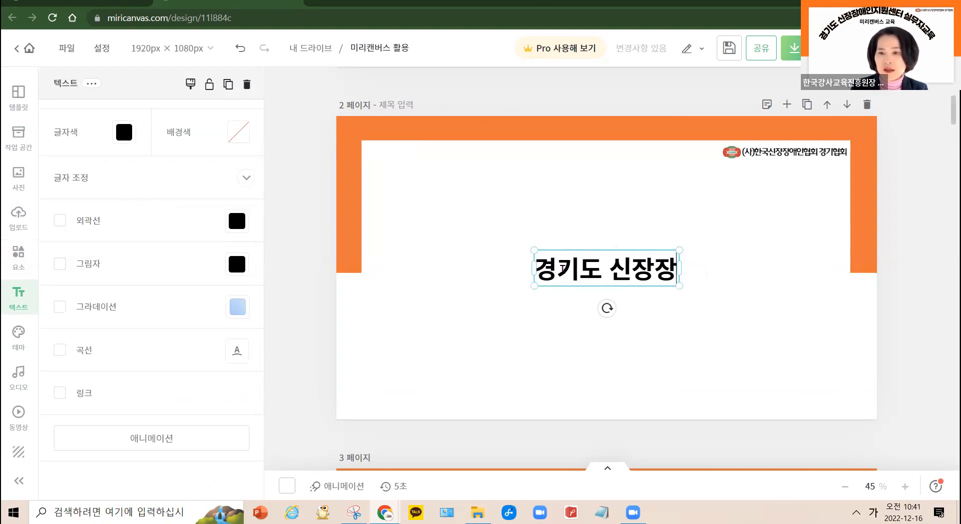
{"action": "type", "text": "애인지원센"}
{"action": "type", "text": "터 실무자"}
{"action": "type", "text": "공ㅍㄱ"}
{"action": "key", "text": "BackSpace"}
{"action": "key", "text": "BackSpace"}
{"action": "key", "text": "BackSpace"}
{"action": "type", "text": "교육"}
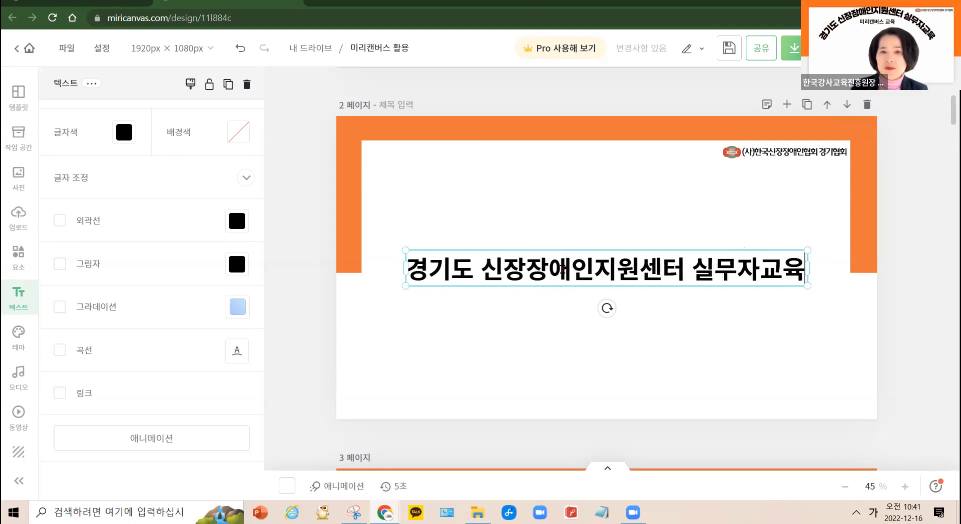
{"action": "left_click", "coordinate": [895, 236]}
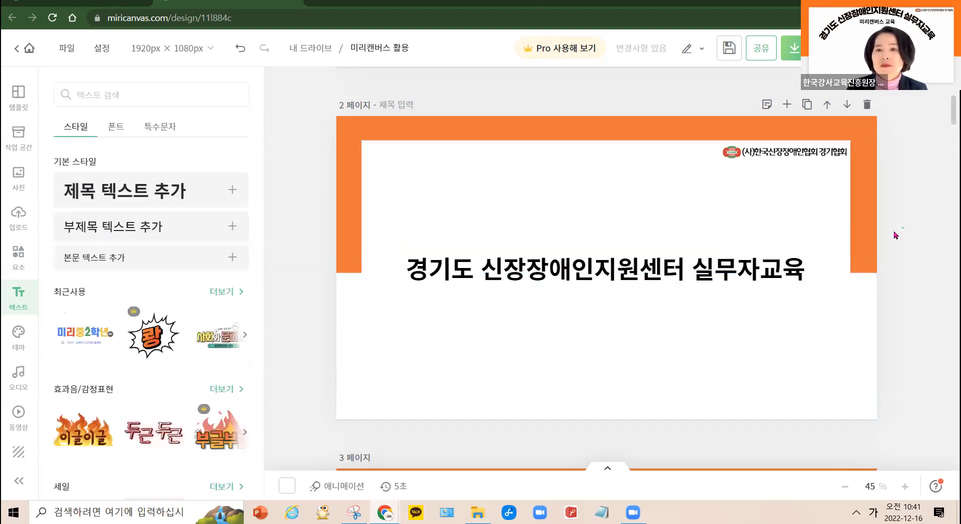
Step: Move the title text up to the upper edge of the white rectangle
{"action": "double_click", "coordinate": [599, 272]}
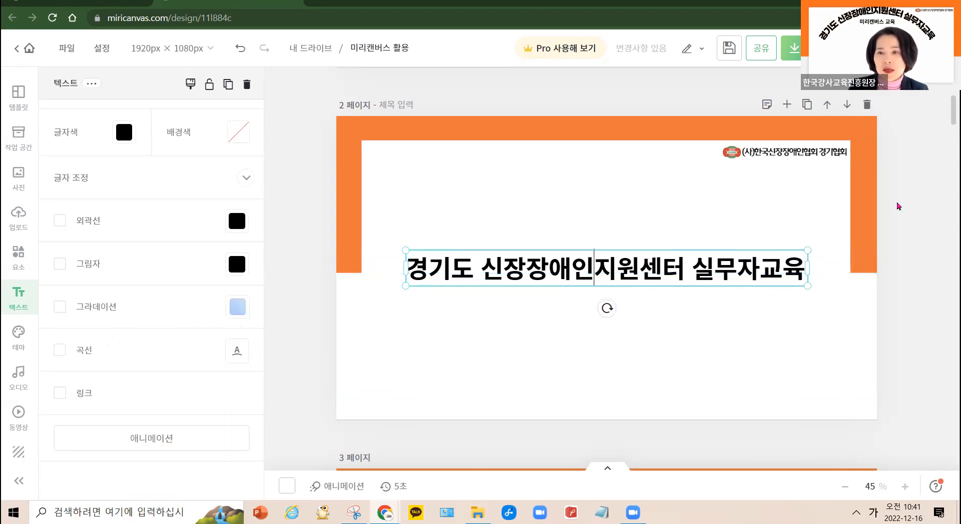
{"action": "left_click", "coordinate": [658, 287]}
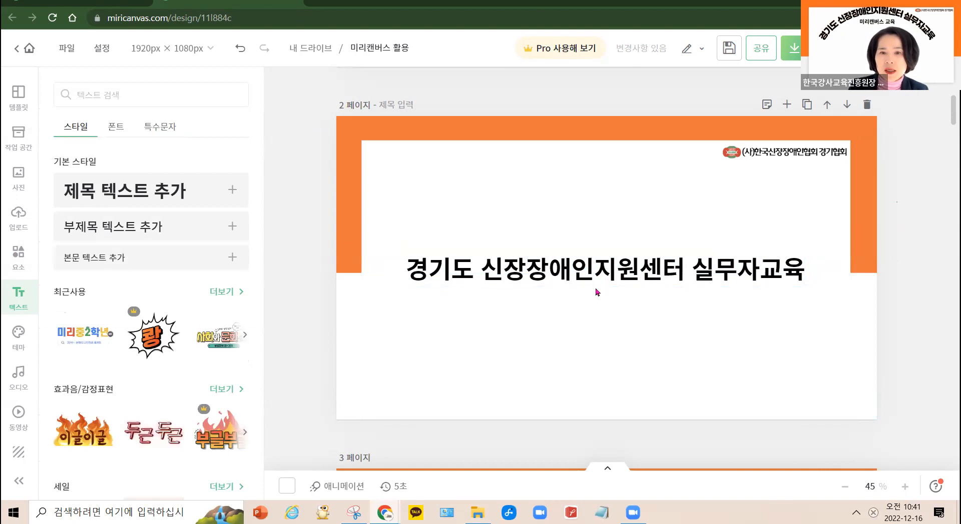
{"action": "left_click", "coordinate": [592, 265]}
{"action": "left_click_drag", "start_coordinate": [590, 252], "coordinate": [582, 164]}
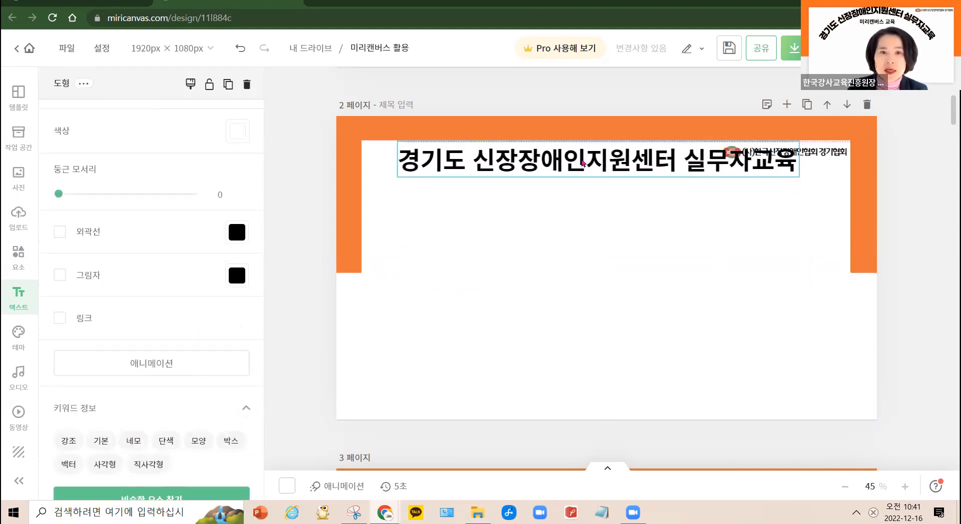
{"action": "left_click_drag", "start_coordinate": [583, 163], "coordinate": [583, 164]}
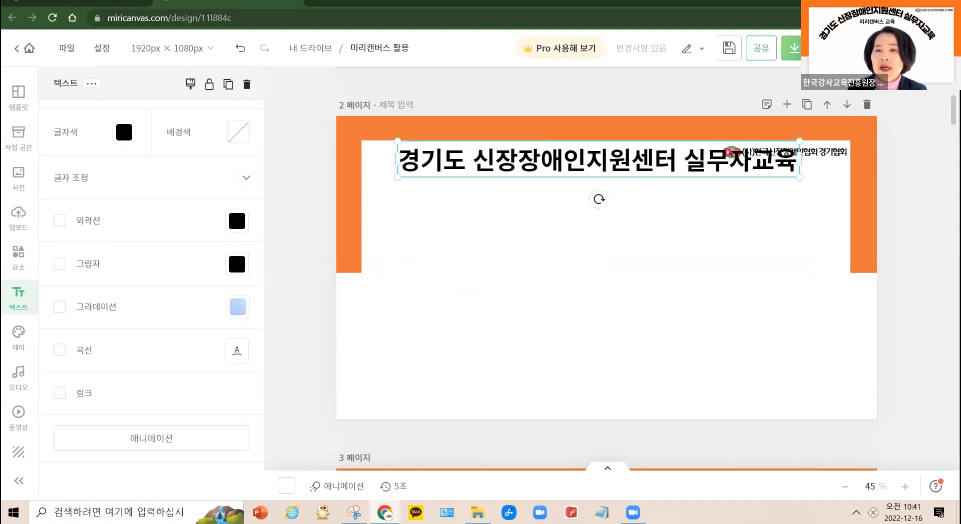
Step: Widen the title's text box on both sides to nearly the full page width and apply the 곡선 curve effect
{"action": "left_click_drag", "start_coordinate": [403, 158], "coordinate": [339, 160]}
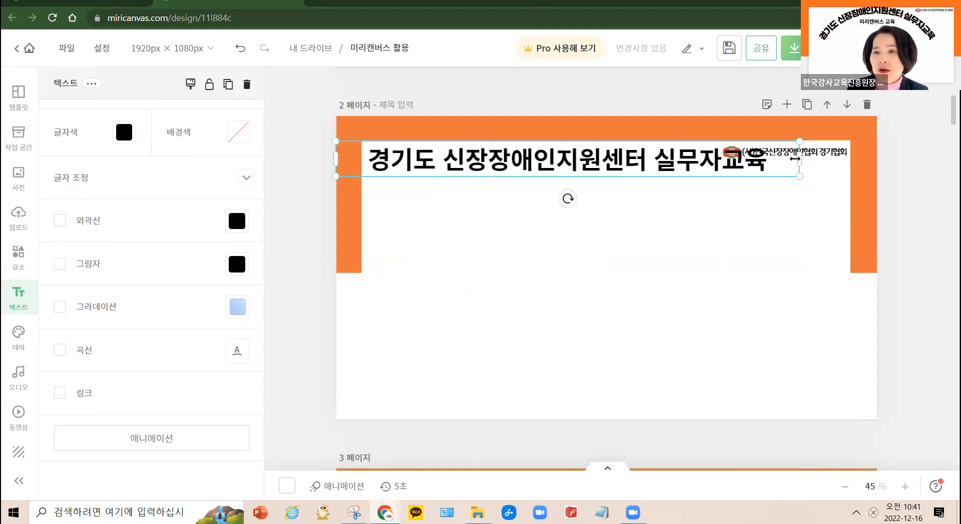
{"action": "left_click_drag", "start_coordinate": [798, 158], "coordinate": [872, 158]}
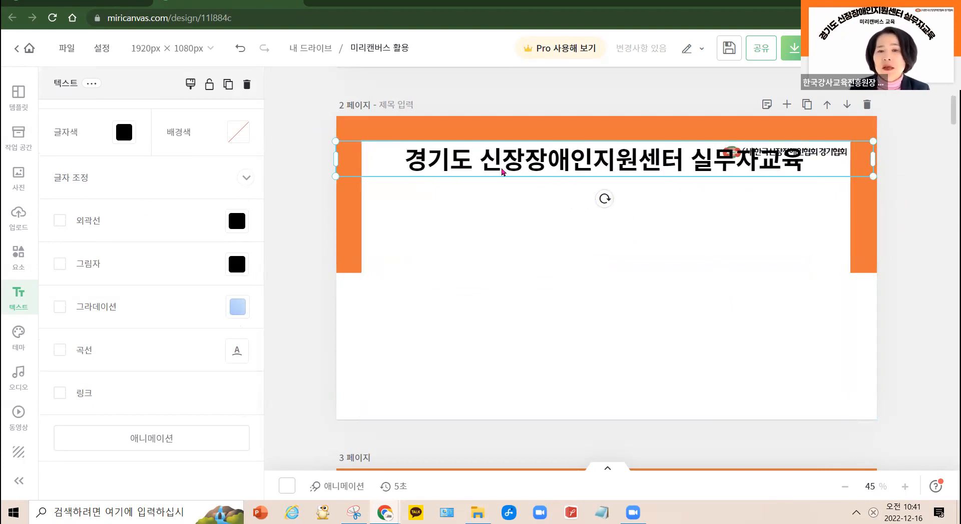
{"action": "scroll", "coordinate": [150, 210], "scroll_direction": "down", "scroll_amount": 2}
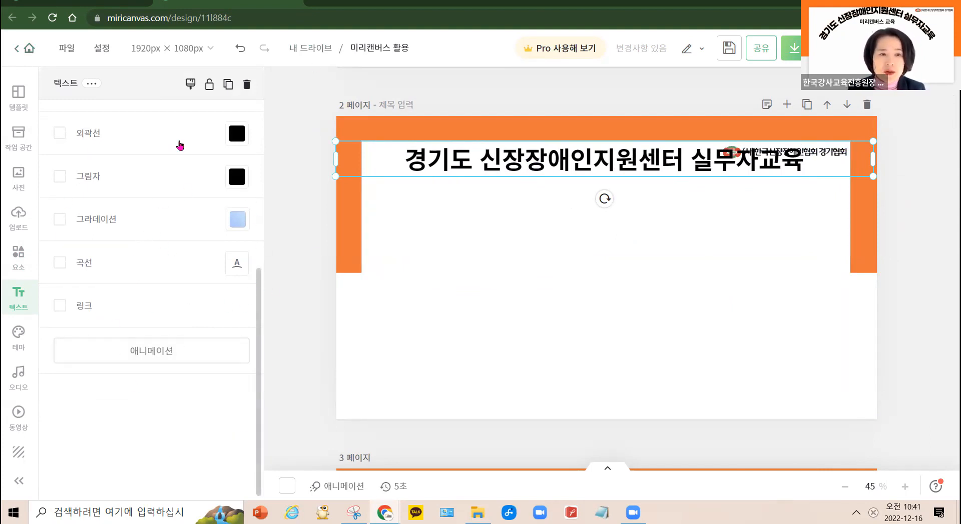
{"action": "left_click", "coordinate": [59, 265]}
{"action": "left_click", "coordinate": [912, 296]}
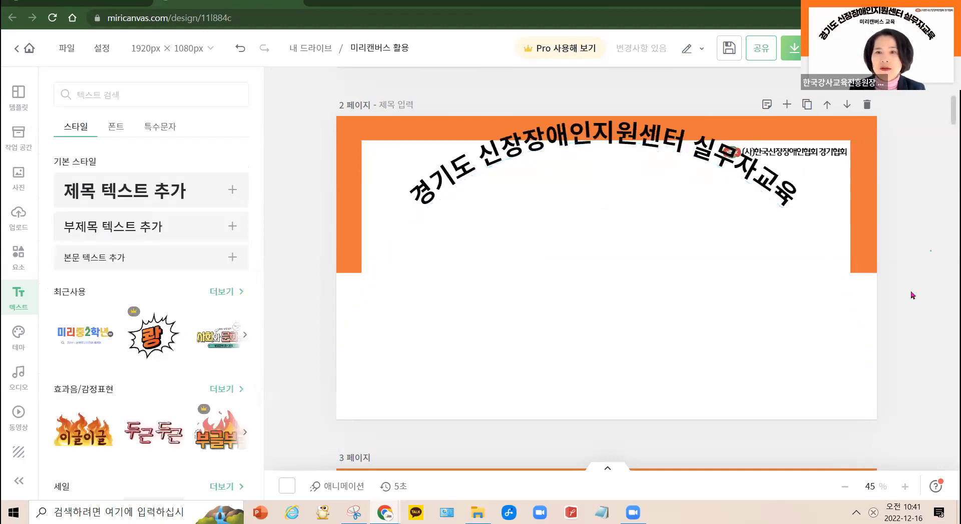
Step: Move the arched title down so that its top sits inside the white rectangle, clear of the logo
{"action": "left_click", "coordinate": [459, 172]}
{"action": "mouse_move", "coordinate": [641, 270]}
{"action": "left_mouse_down"}
{"action": "mouse_move", "coordinate": [640, 285]}
{"action": "mouse_move", "coordinate": [642, 276]}
{"action": "left_mouse_up"}
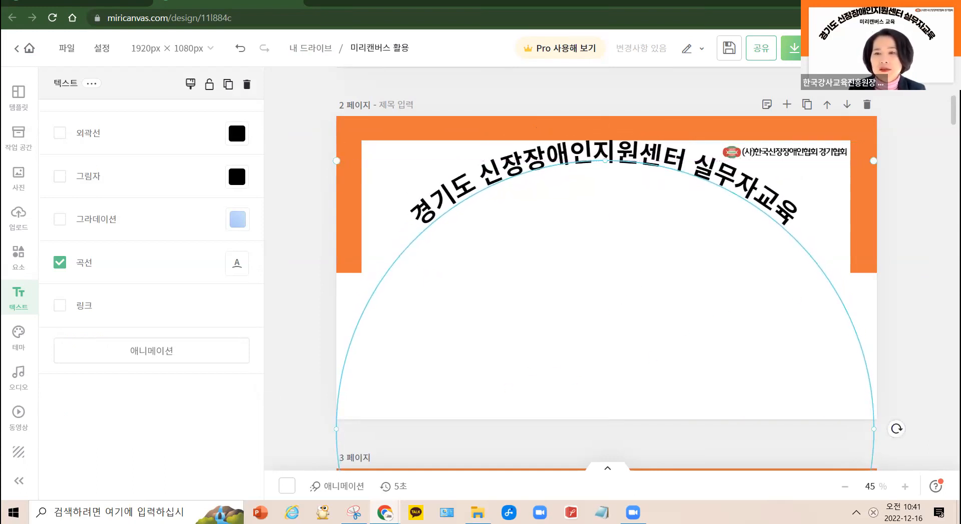
{"action": "left_click", "coordinate": [773, 378]}
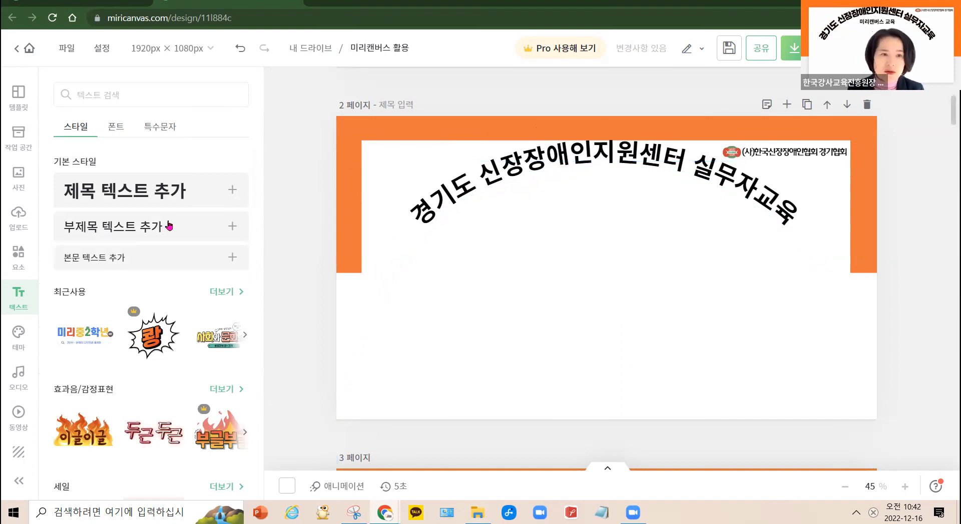
Step: Add a subtitle text reading "미리캔버스 교육" below the arched title
{"action": "left_click", "coordinate": [113, 231]}
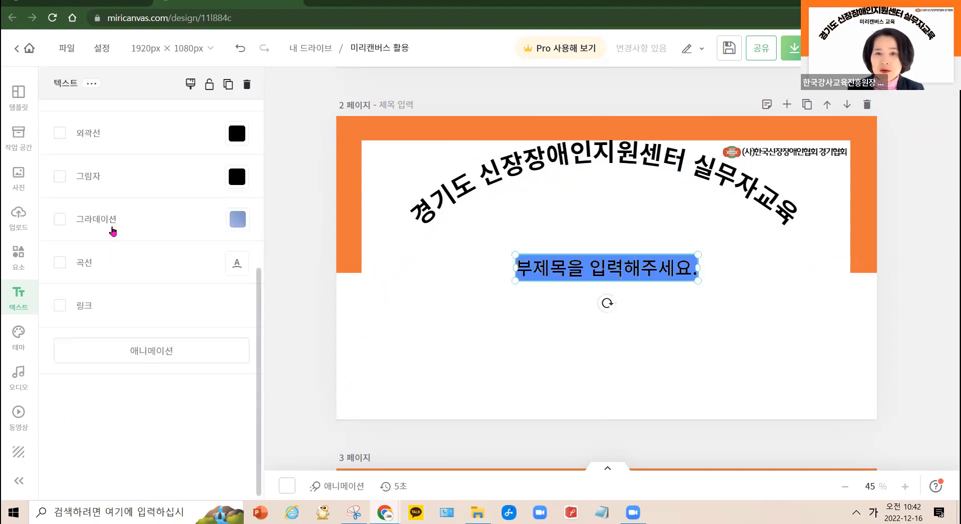
{"action": "type", "text": "미래ㅋ"}
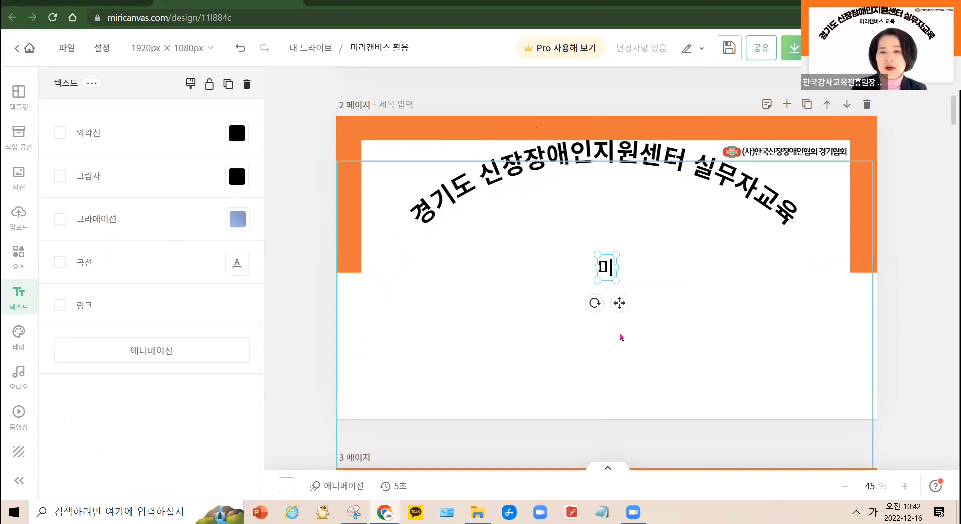
{"action": "key", "text": "BackSpace"}
{"action": "key", "text": "BackSpace"}
{"action": "type", "text": "리캔버스"}
{"action": "type", "text": " 교육"}
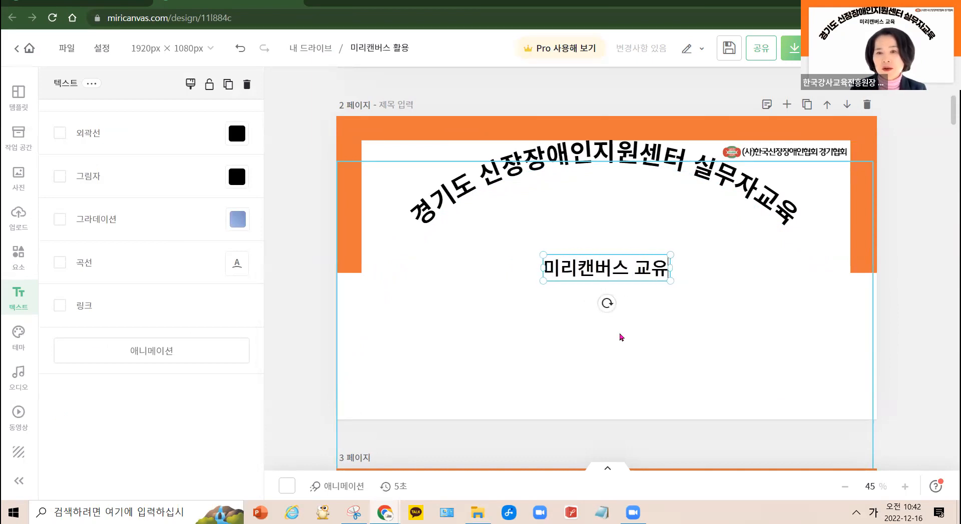
{"action": "left_click", "coordinate": [621, 337]}
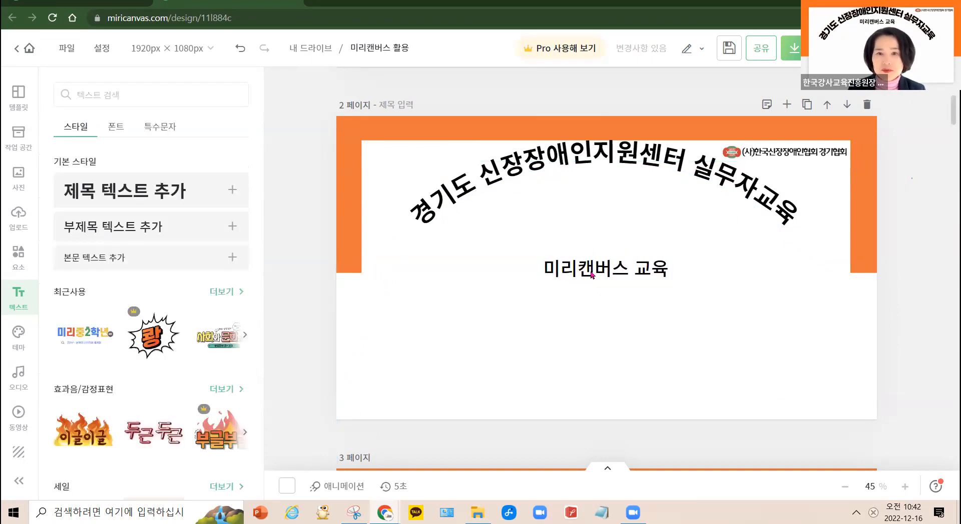
Step: Move the subtitle straight up so that it sits centered beneath the arch of the title
{"action": "double_click", "coordinate": [605, 281]}
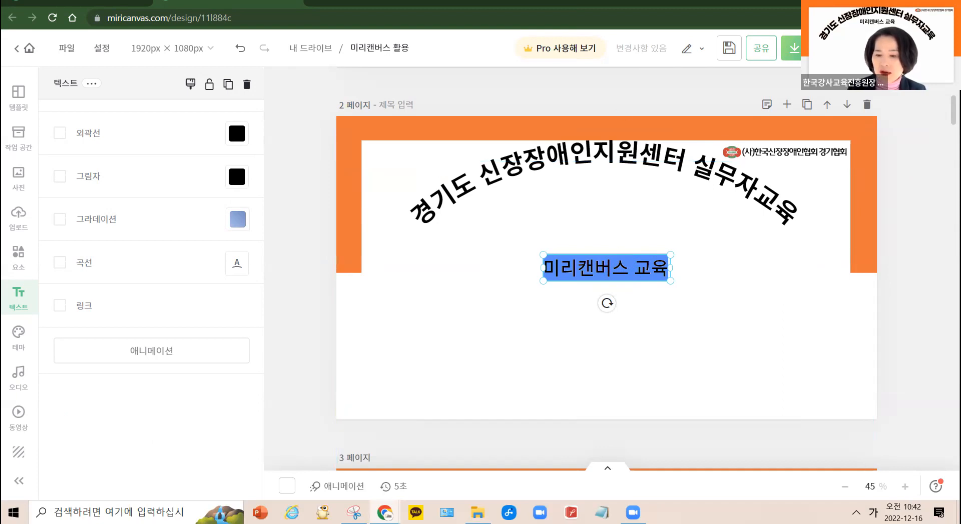
{"action": "key", "text": "Escape"}
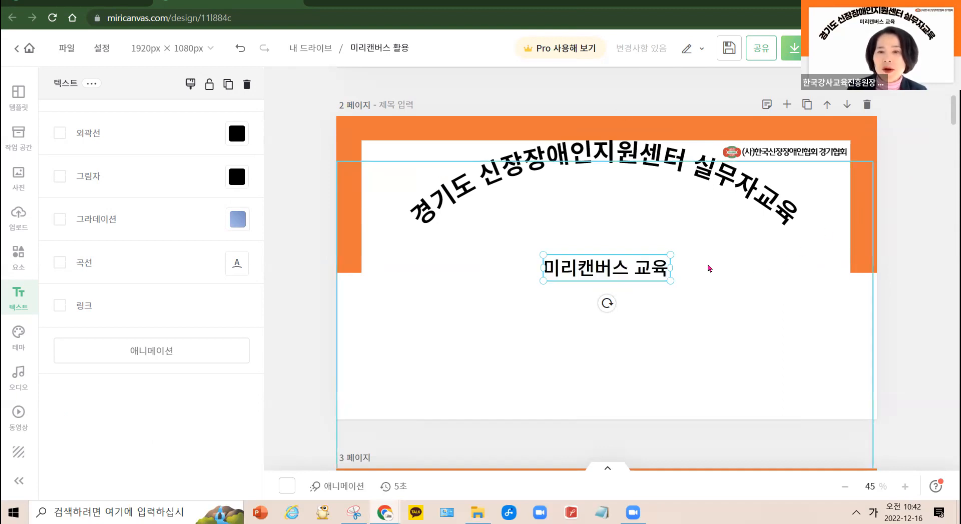
{"action": "left_click", "coordinate": [645, 268]}
{"action": "left_click", "coordinate": [544, 286]}
{"action": "left_click", "coordinate": [578, 277]}
{"action": "left_click_drag", "start_coordinate": [579, 280], "coordinate": [578, 201]}
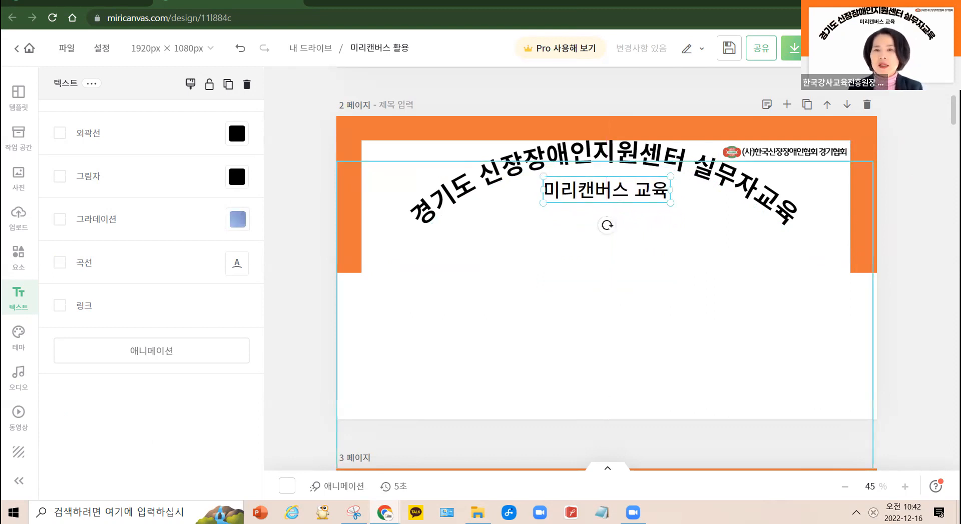
{"action": "left_click", "coordinate": [915, 248]}
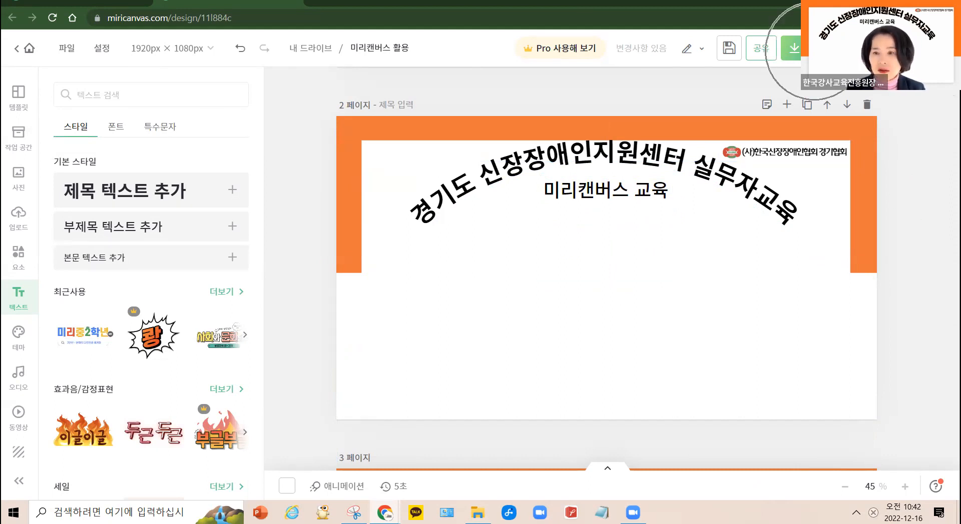
Step: Open the download settings and restrict the page selection to 2 페이지 only
{"action": "left_click", "coordinate": [794, 48]}
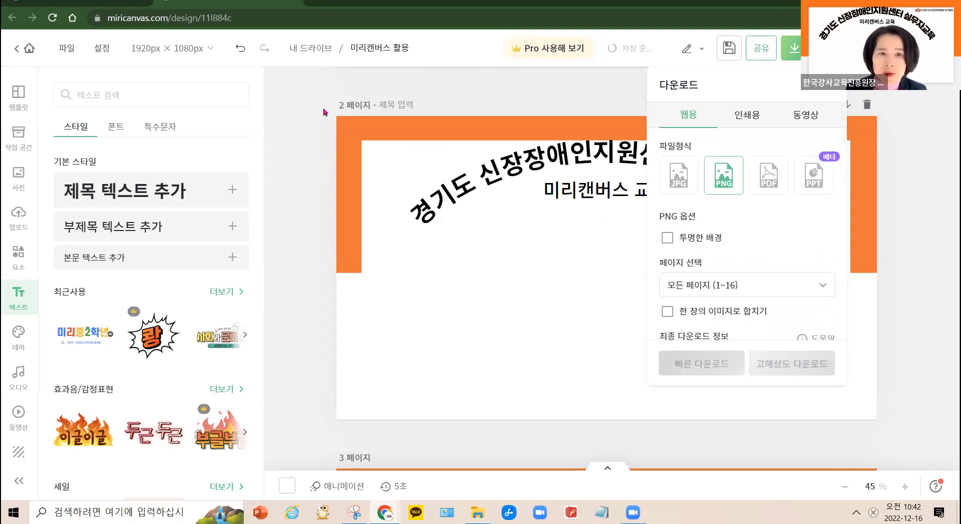
{"action": "left_click", "coordinate": [819, 286]}
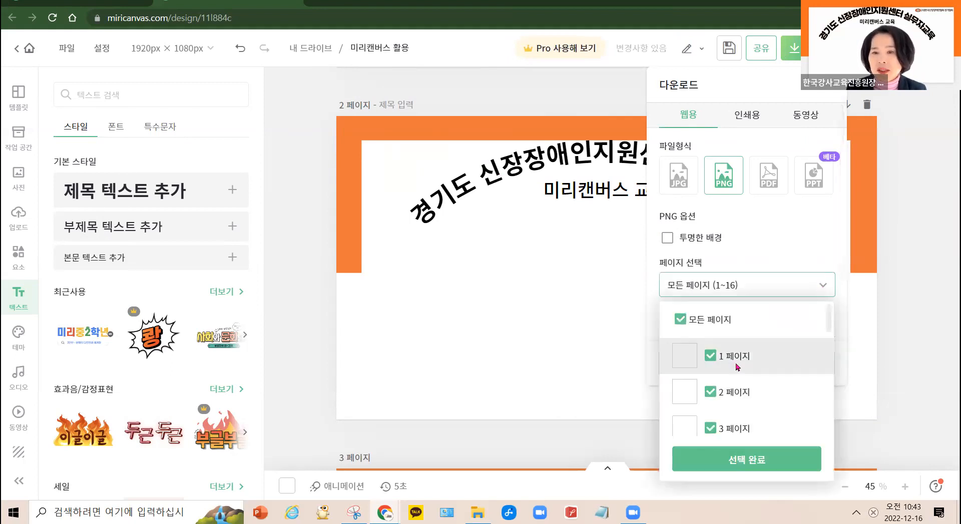
{"action": "left_click", "coordinate": [679, 319]}
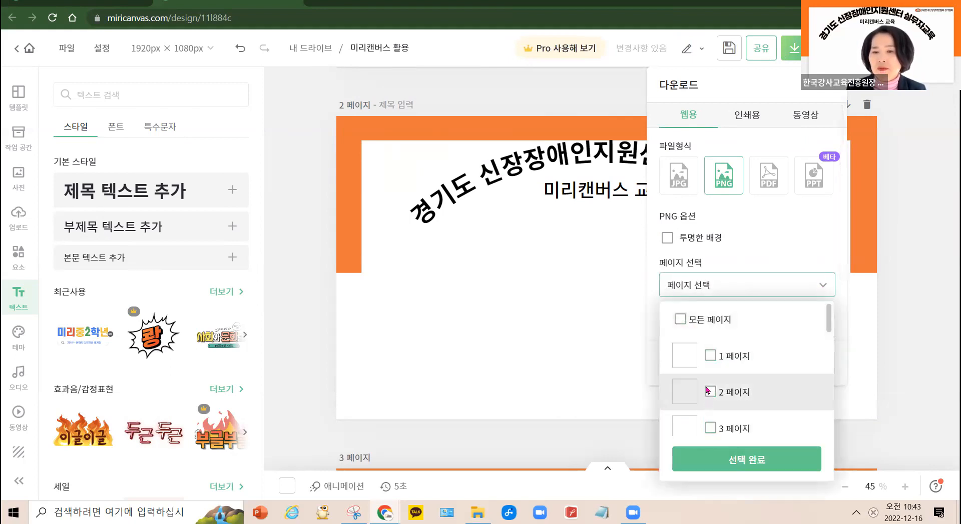
{"action": "left_click", "coordinate": [709, 392]}
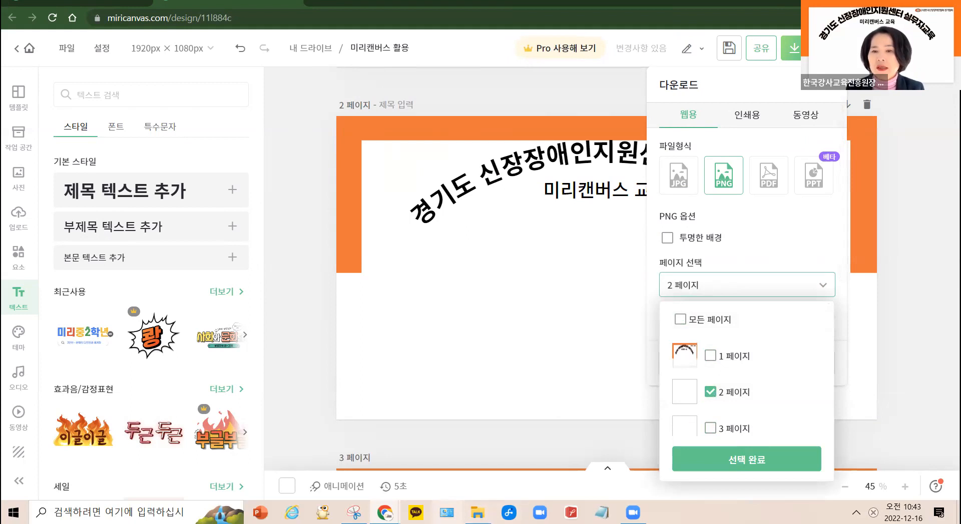
{"action": "left_click", "coordinate": [749, 457]}
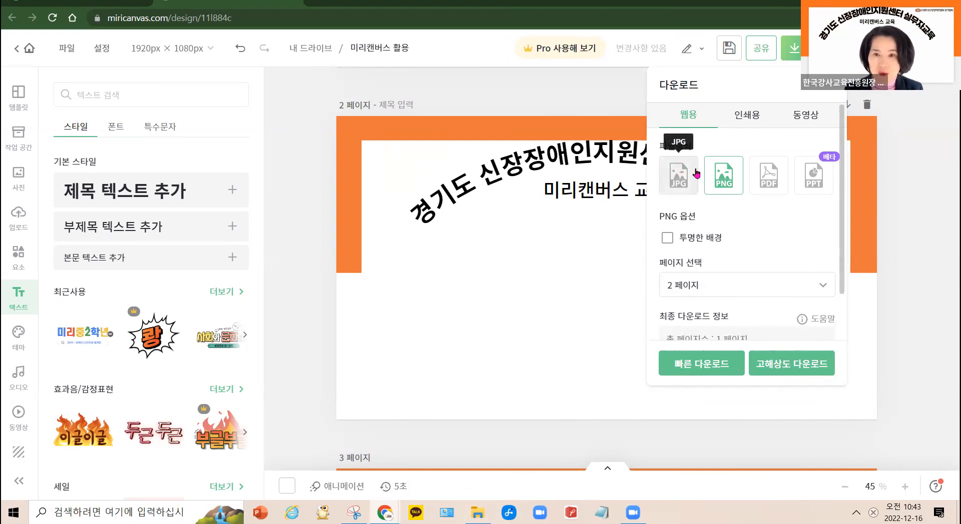
{"action": "left_click", "coordinate": [728, 188]}
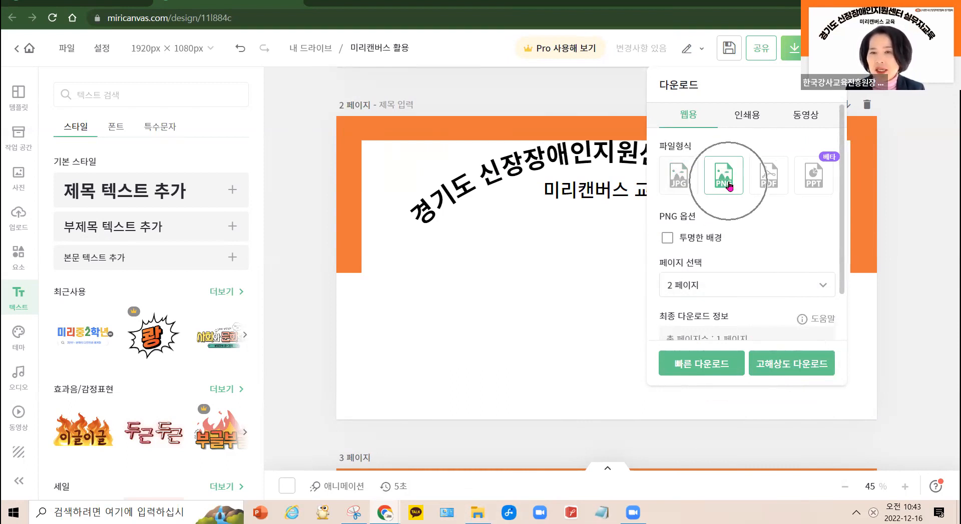
{"action": "left_click", "coordinate": [729, 182]}
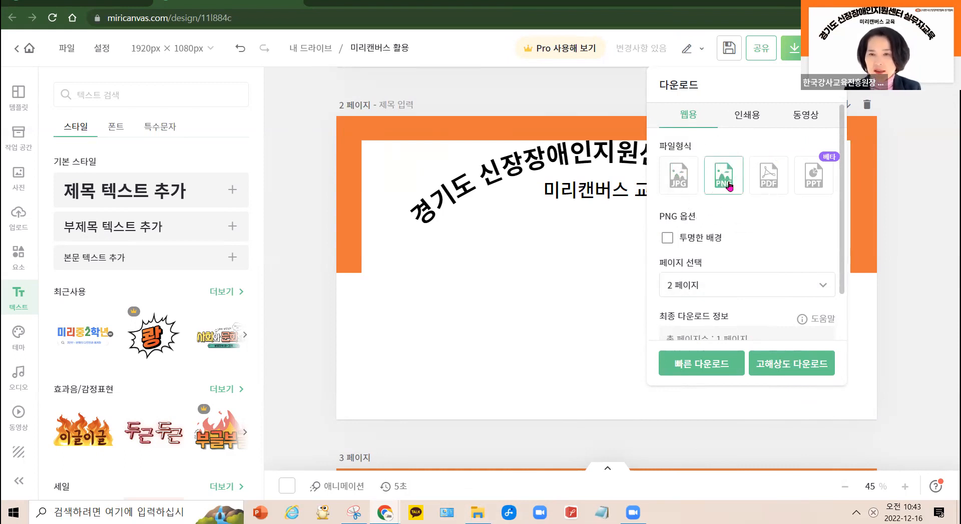
{"action": "left_click", "coordinate": [727, 184]}
{"action": "left_click", "coordinate": [726, 185]}
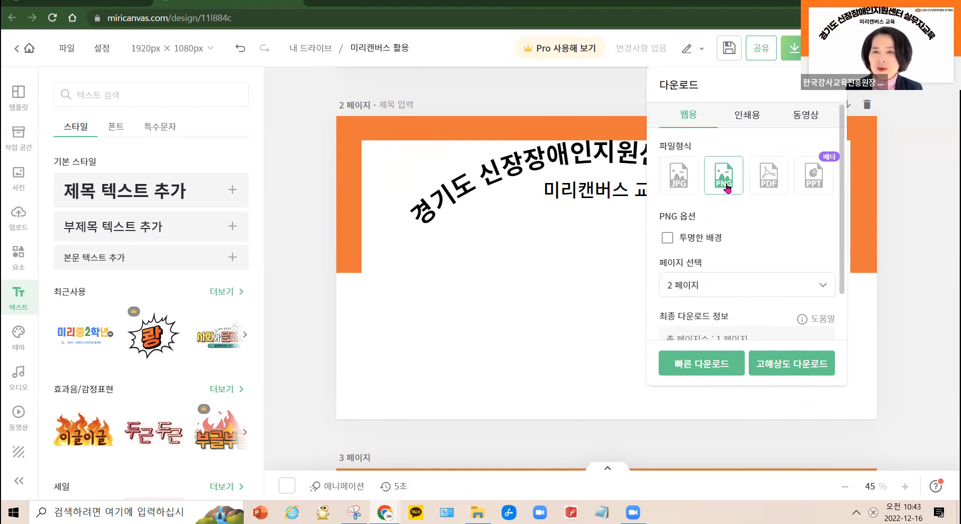
{"action": "left_click", "coordinate": [765, 178]}
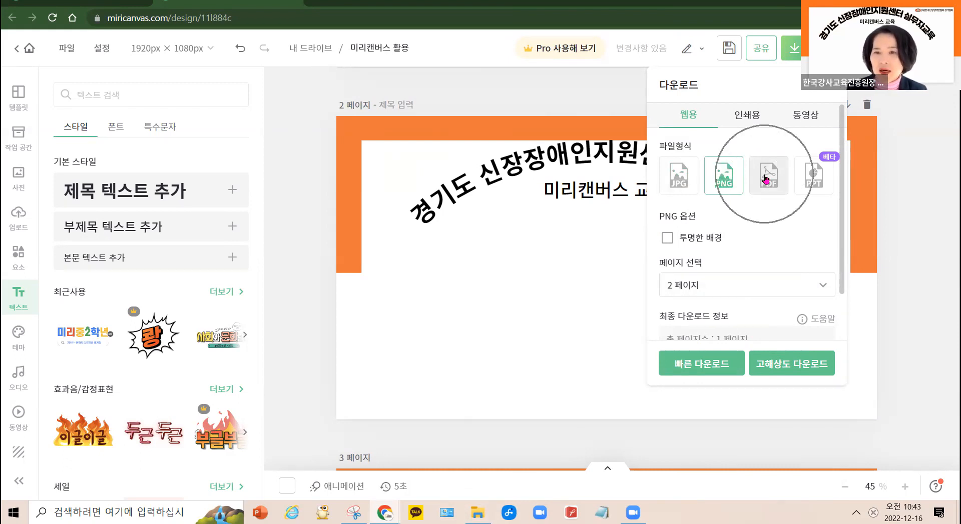
Step: Set the download file format to PPT with the PPT option 텍스트 편집 가능
{"action": "left_click", "coordinate": [814, 176]}
{"action": "key", "text": "ctrl"}
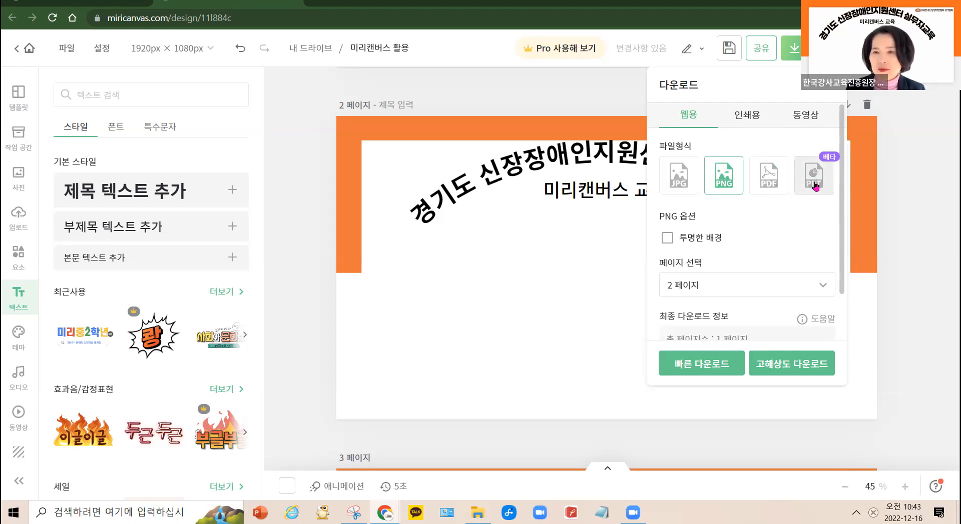
{"action": "left_click", "coordinate": [815, 183]}
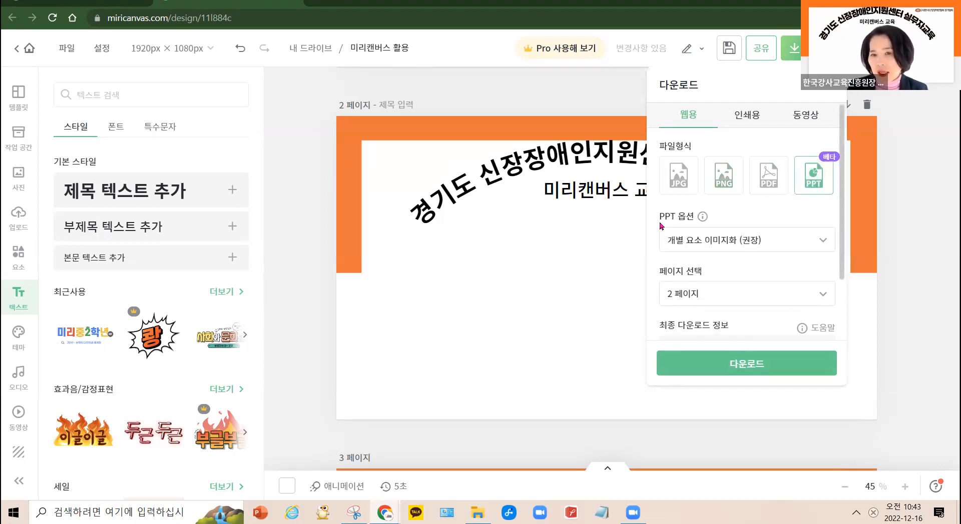
{"action": "left_click", "coordinate": [824, 245]}
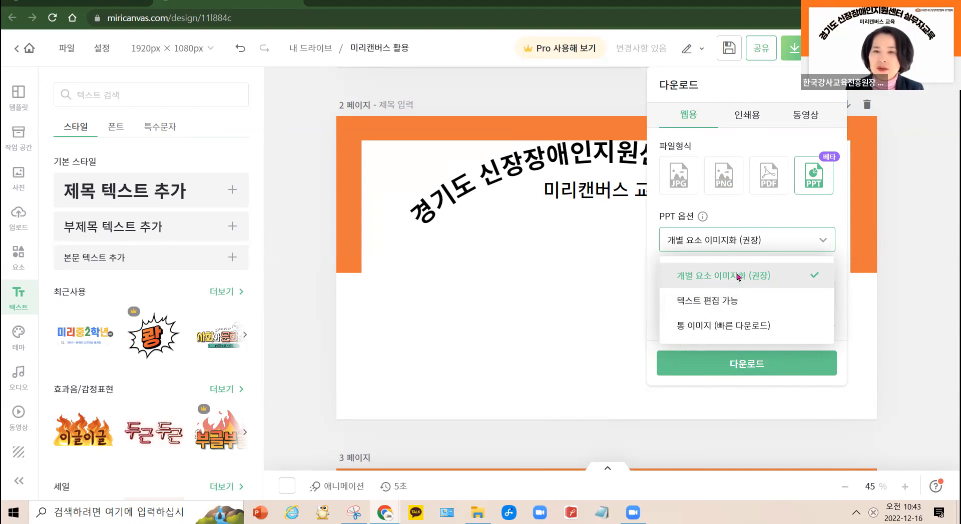
{"action": "left_click", "coordinate": [711, 306]}
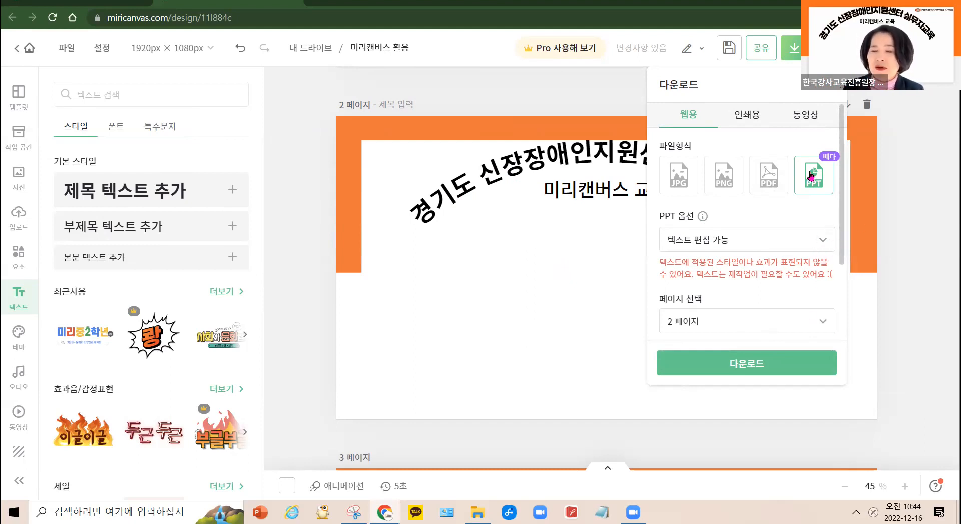
{"action": "left_click", "coordinate": [822, 242]}
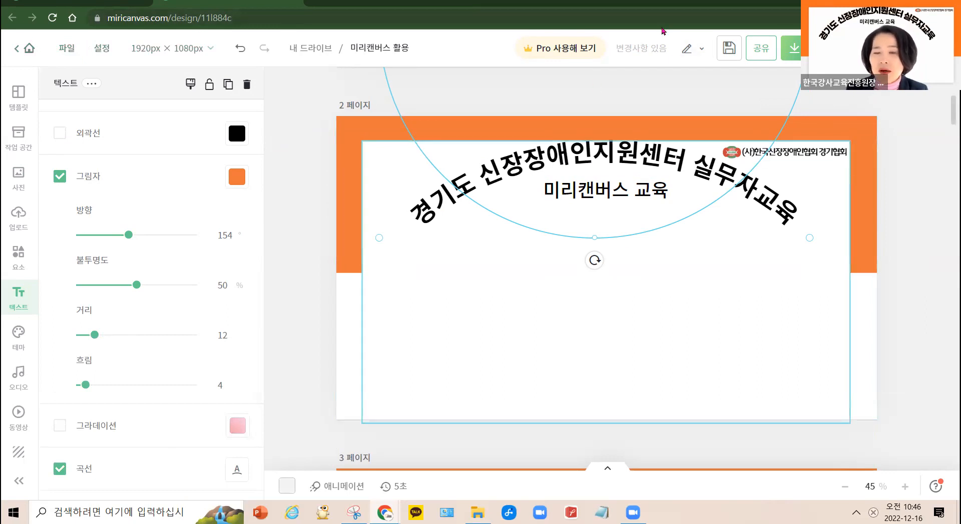
Step: Save the 미리캔버스 활용 design and switch to the workspace overview of 내 디자인
{"action": "left_click", "coordinate": [728, 50]}
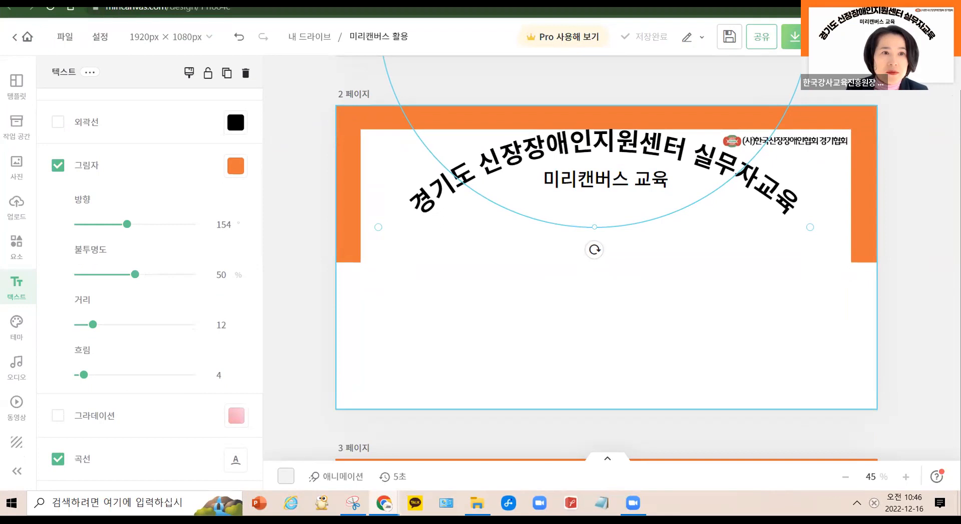
{"action": "key", "text": "ctrl+Tab"}
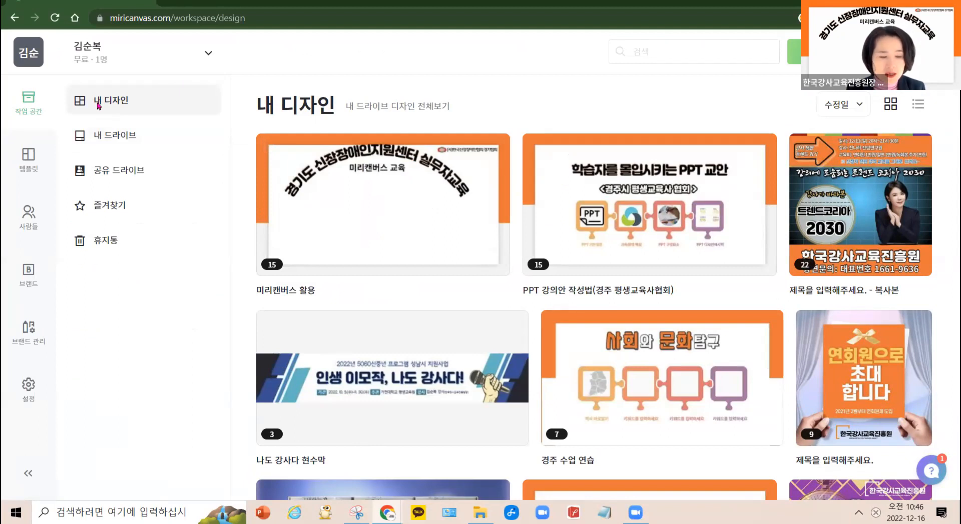
{"action": "left_click", "coordinate": [34, 106]}
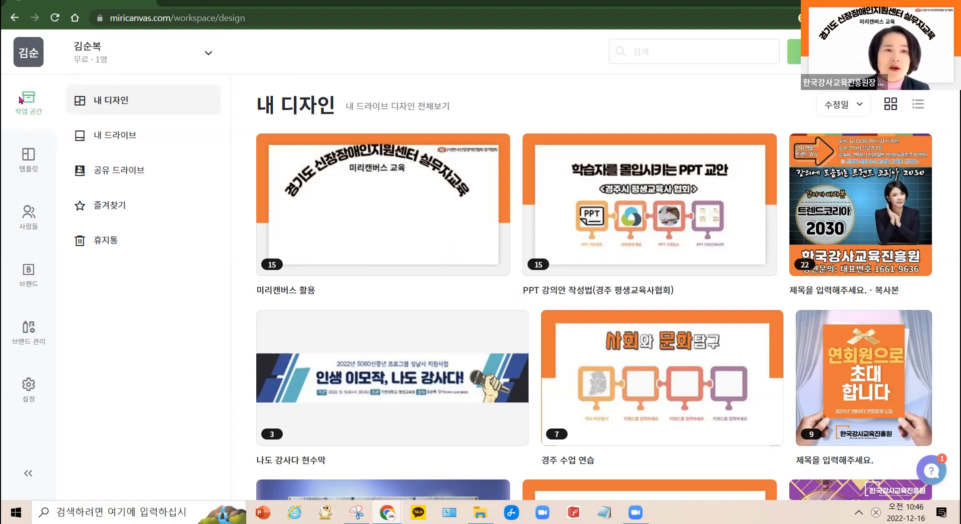
Step: Look through the 내 드라이브, 공유 드라이브, 즐겨찾기 and 휴지통 sections, ending back at 내 디자인
{"action": "left_click", "coordinate": [123, 137]}
{"action": "left_click", "coordinate": [129, 172]}
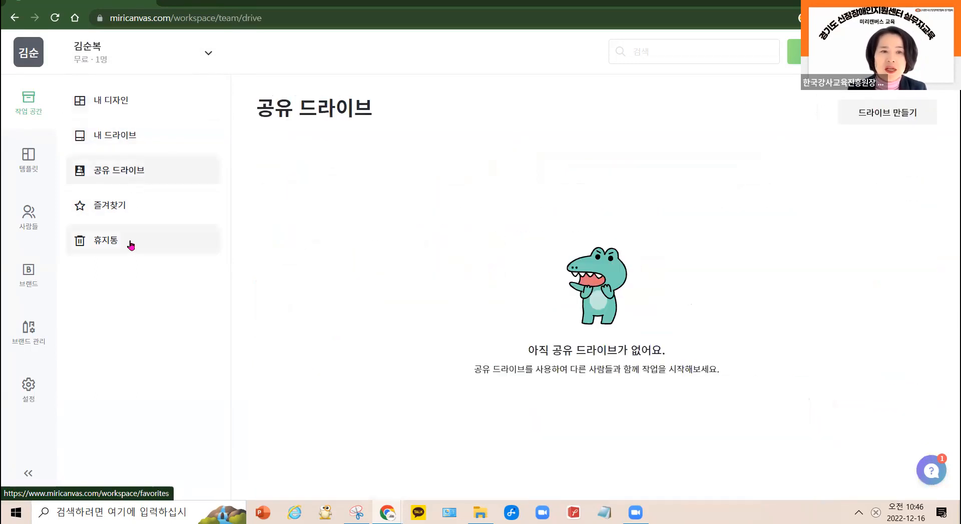
{"action": "left_click", "coordinate": [113, 210]}
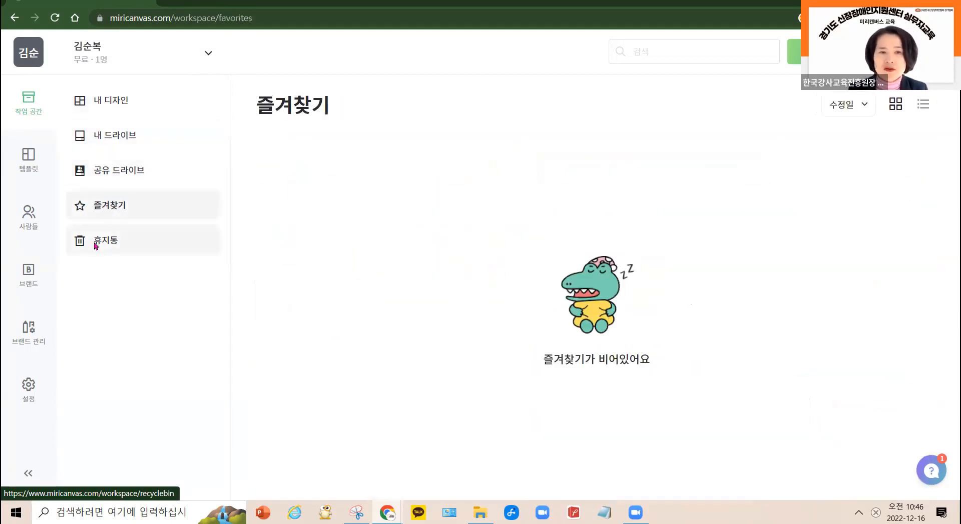
{"action": "left_click", "coordinate": [96, 244]}
{"action": "scroll", "coordinate": [294, 297], "scroll_direction": "down", "scroll_amount": 2}
{"action": "scroll", "coordinate": [294, 297], "scroll_direction": "up", "scroll_amount": 2}
{"action": "left_click", "coordinate": [106, 106]}
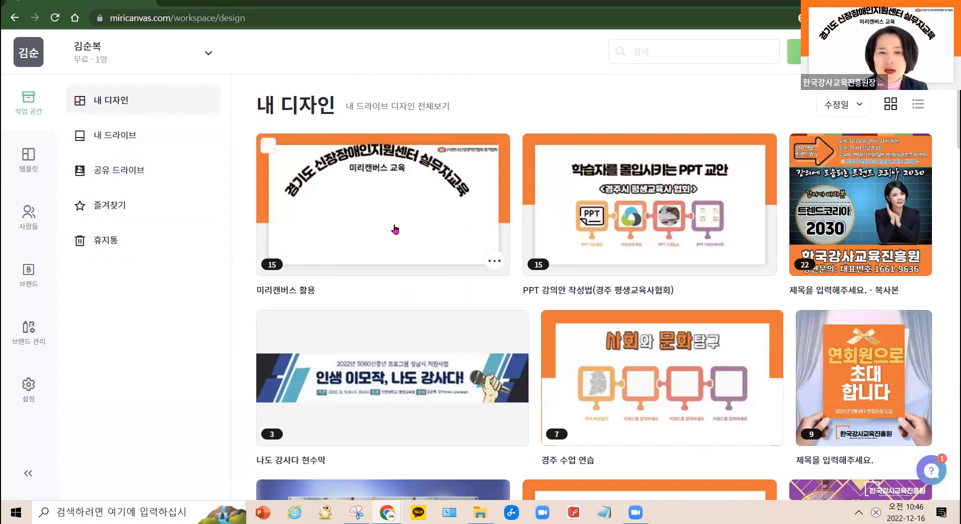
Step: Look through the list of saved designs in 내 디자인 and return to its beginning
{"action": "scroll", "coordinate": [500, 285], "scroll_direction": "down", "scroll_amount": 4}
{"action": "scroll", "coordinate": [729, 304], "scroll_direction": "down", "scroll_amount": 15}
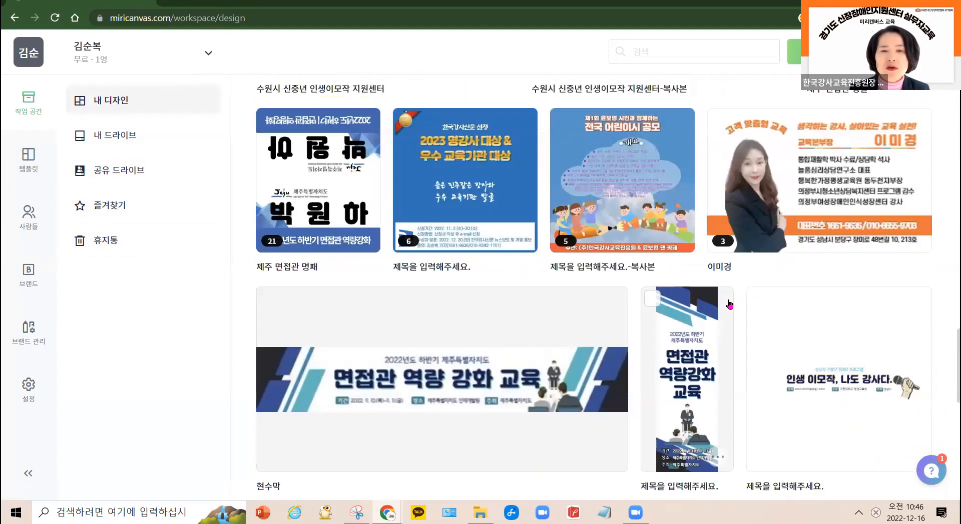
{"action": "scroll", "coordinate": [729, 305], "scroll_direction": "up", "scroll_amount": 20}
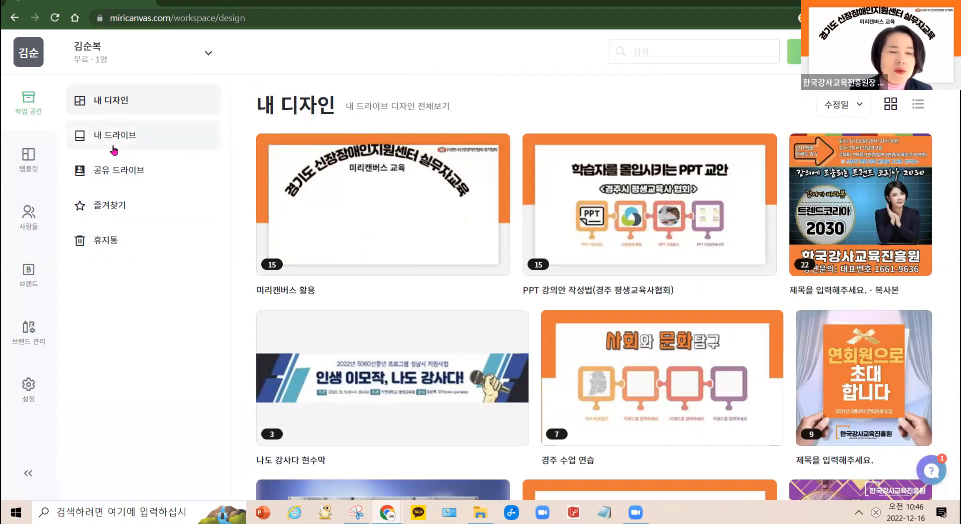
{"action": "key", "text": "ctrl"}
{"action": "key", "text": "ctrl"}
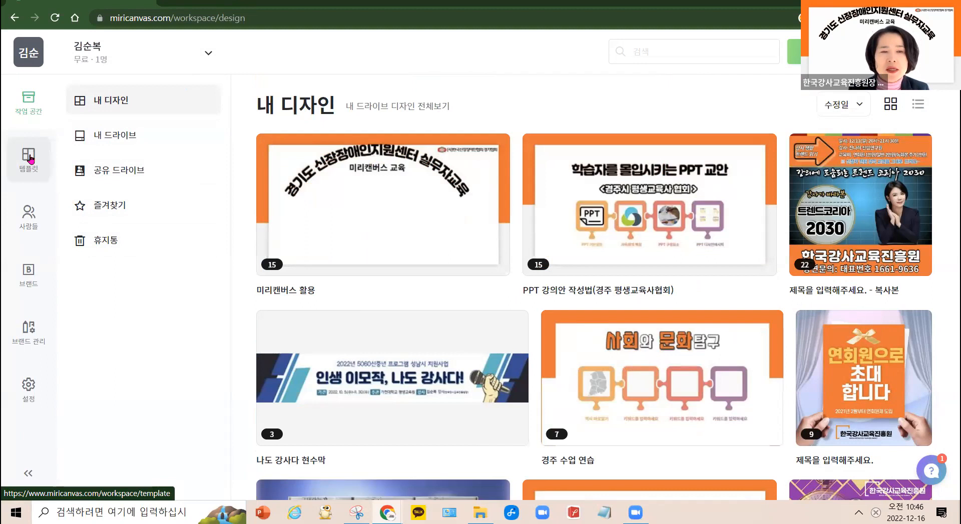
{"action": "key", "text": "ctrl"}
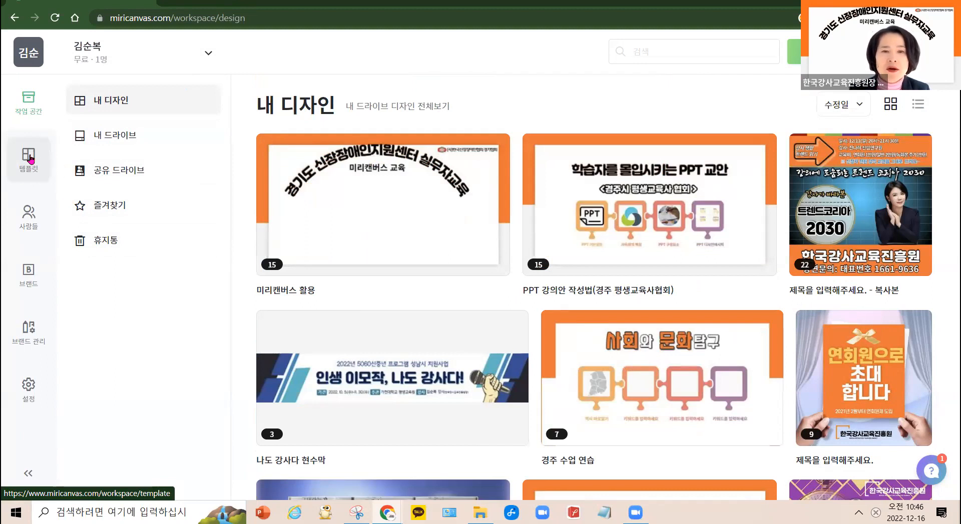
Step: Open the template gallery and browse the 타입 별로 보기 types as far as the 명함 templates
{"action": "left_click", "coordinate": [29, 159]}
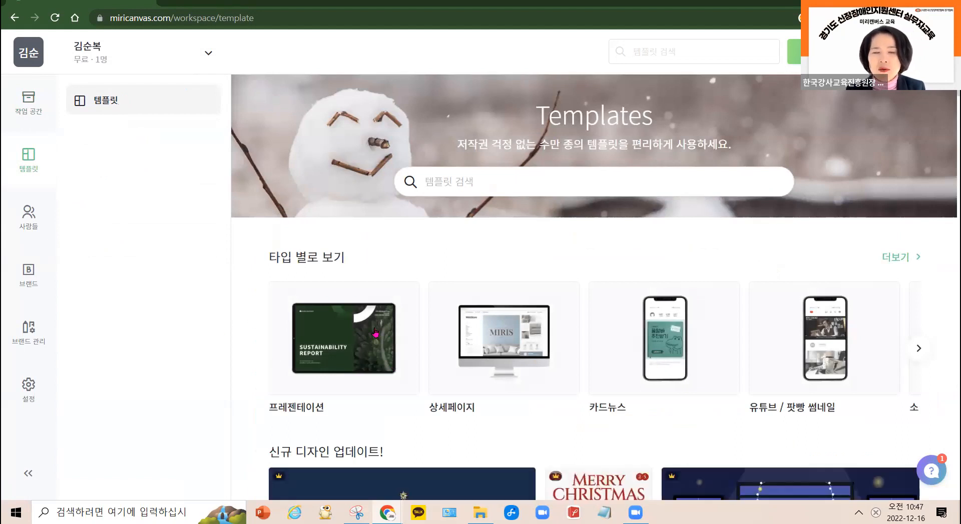
{"action": "left_click", "coordinate": [347, 365]}
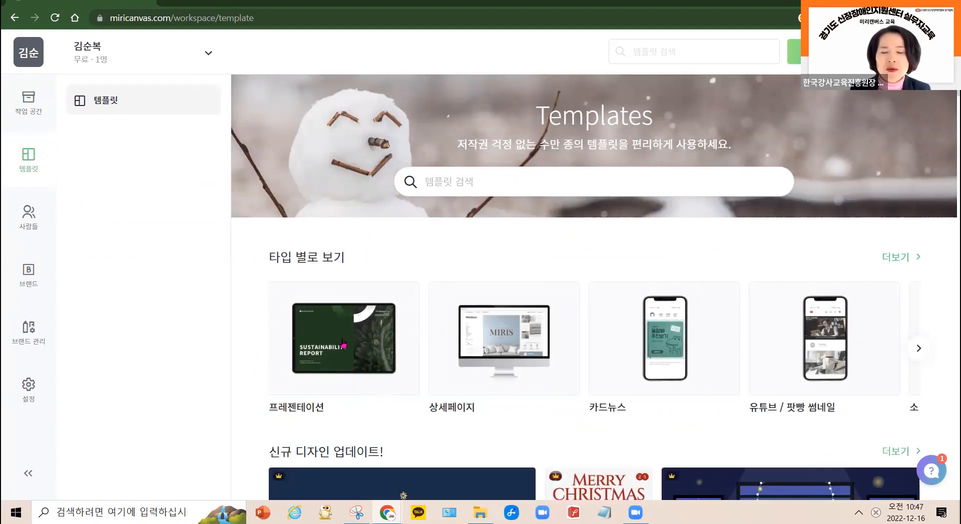
{"action": "scroll", "coordinate": [346, 341], "scroll_direction": "down", "scroll_amount": 4}
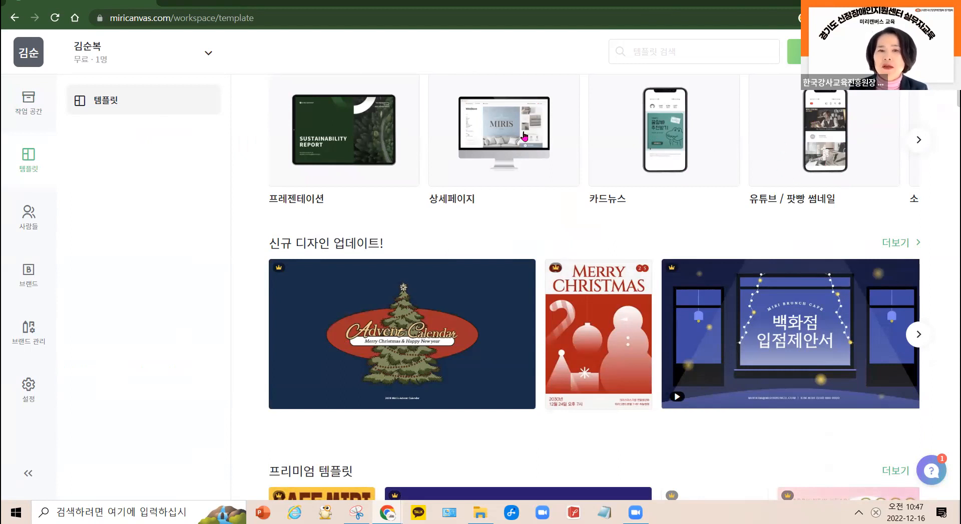
{"action": "left_click", "coordinate": [918, 140]}
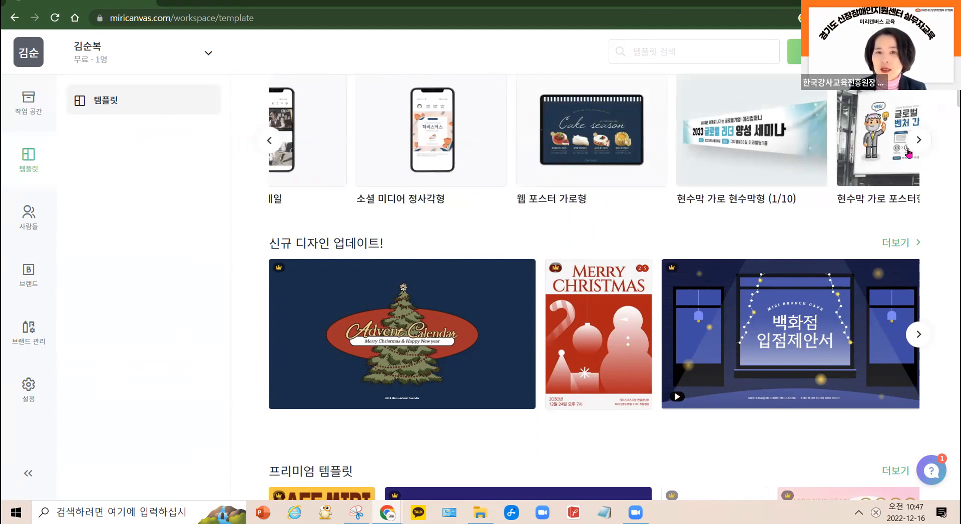
{"action": "left_click", "coordinate": [923, 142]}
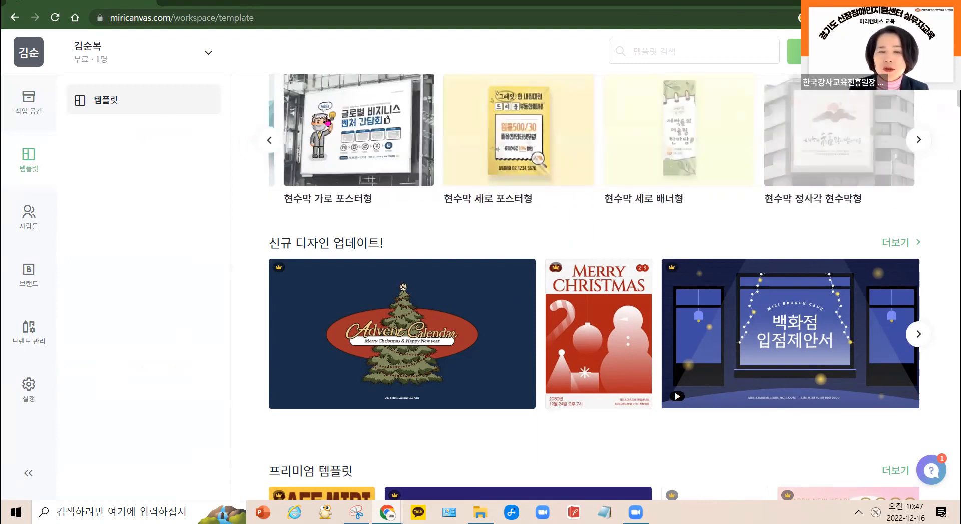
{"action": "left_click", "coordinate": [270, 139]}
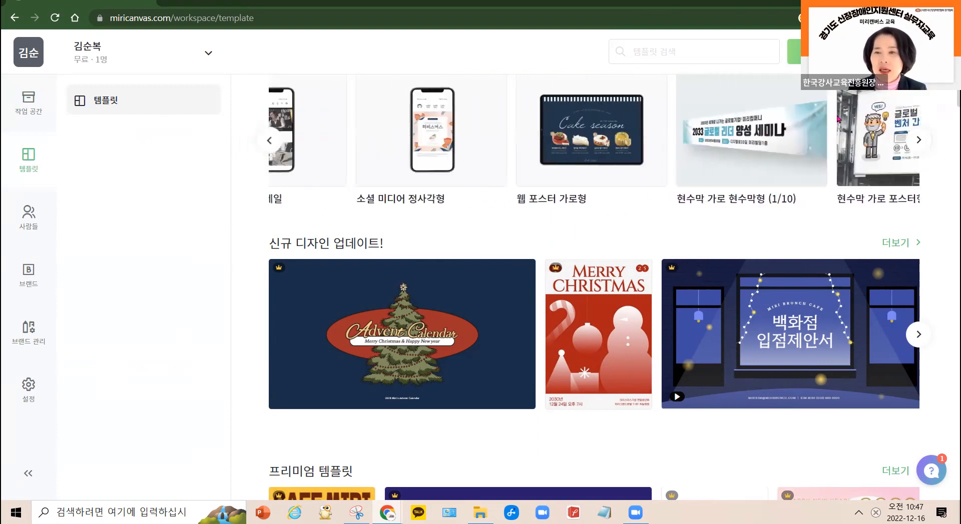
{"action": "left_click", "coordinate": [923, 140]}
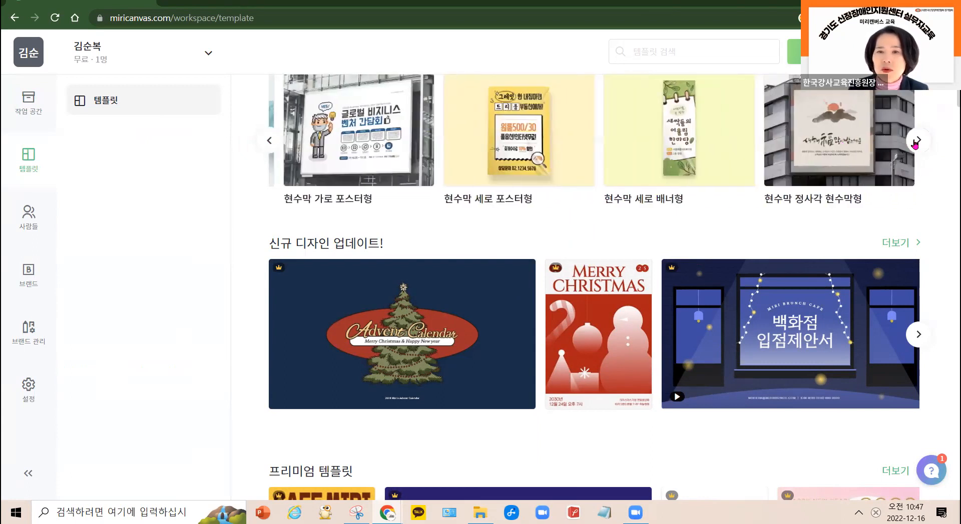
{"action": "left_click", "coordinate": [915, 143]}
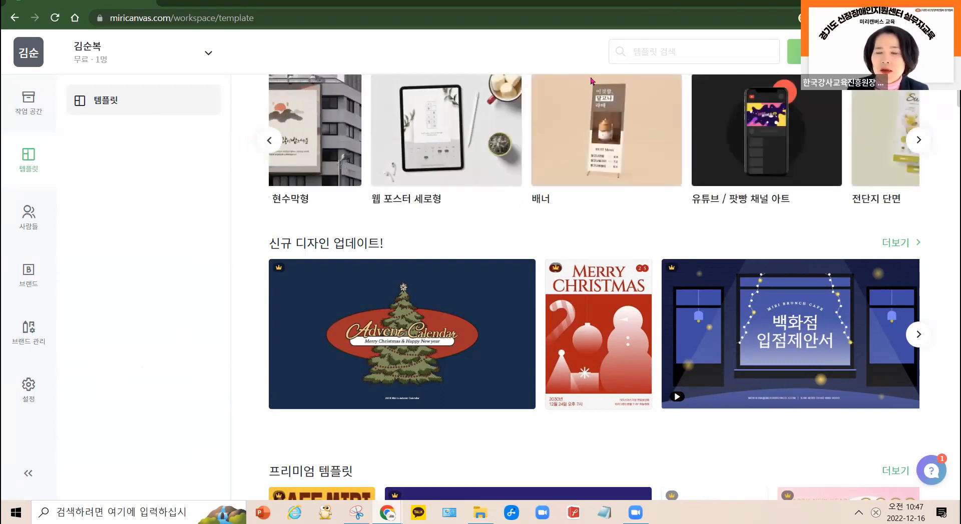
{"action": "left_click", "coordinate": [918, 140]}
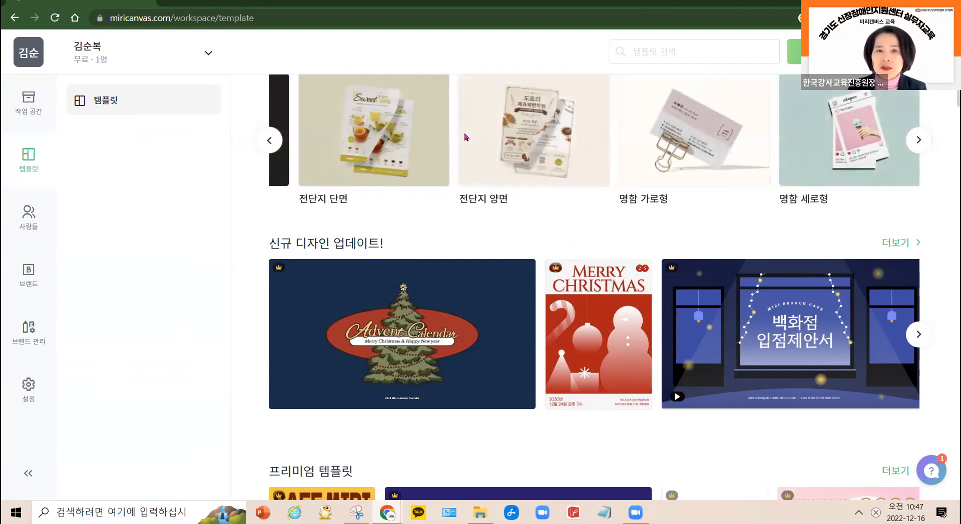
Step: Go back through the template types to the first one, 프레젠테이션
{"action": "left_click", "coordinate": [271, 143]}
{"action": "left_click", "coordinate": [270, 143]}
{"action": "left_click", "coordinate": [271, 144]}
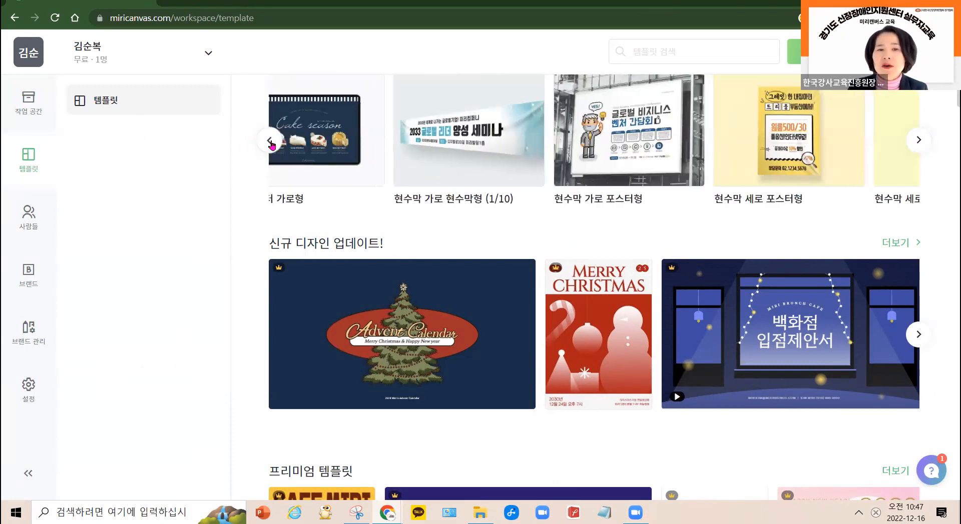
{"action": "left_click", "coordinate": [270, 144]}
{"action": "left_click", "coordinate": [271, 144]}
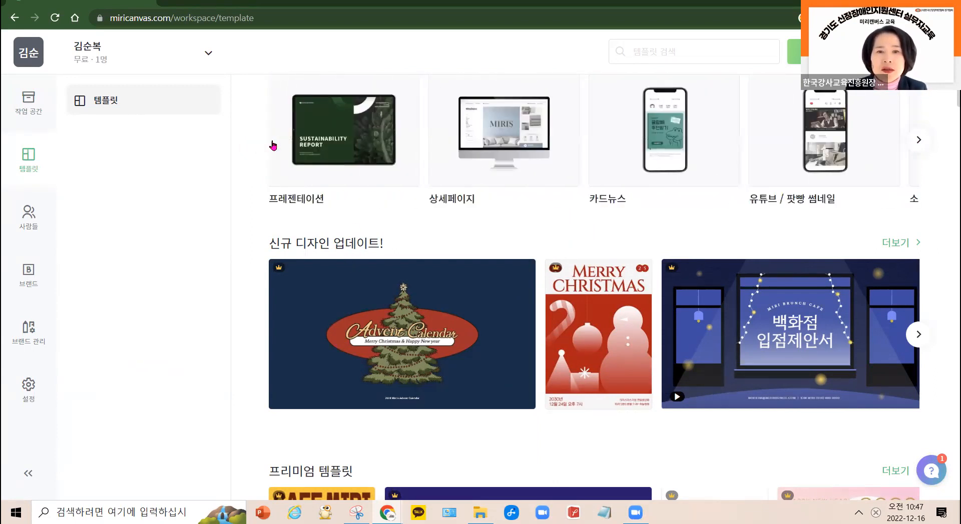
Step: Open the 프레젠테이션 templates and browse them down to the end of the loaded list
{"action": "left_click", "coordinate": [273, 145]}
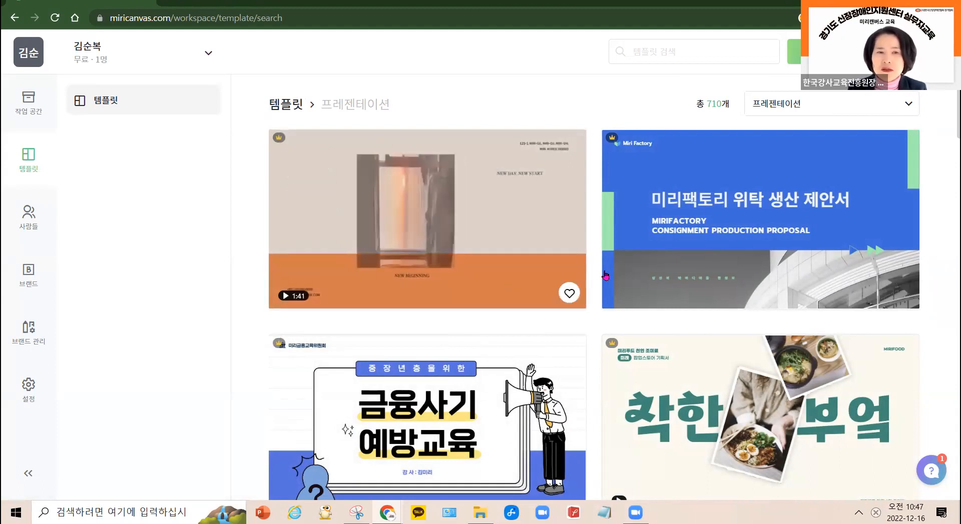
{"action": "scroll", "coordinate": [700, 268], "scroll_direction": "down", "scroll_amount": 4}
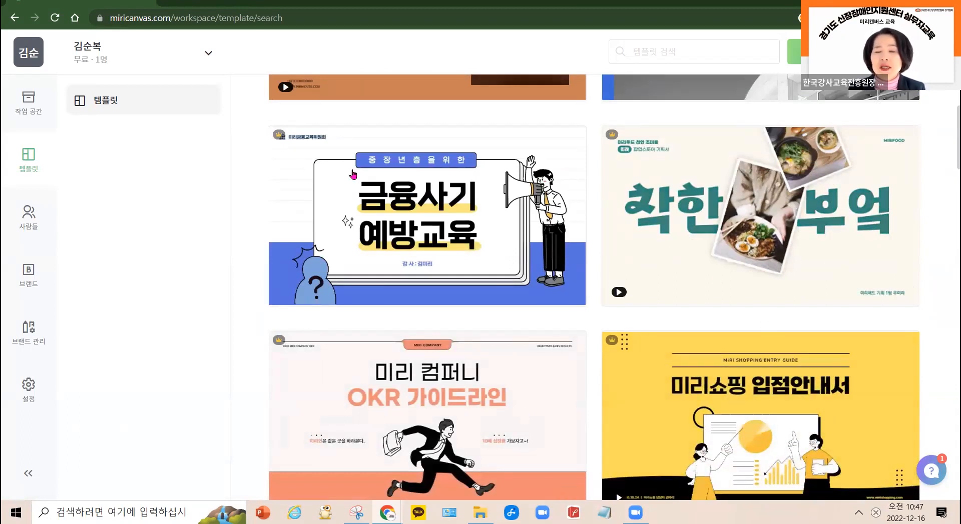
{"action": "scroll", "coordinate": [661, 233], "scroll_direction": "down", "scroll_amount": 5}
{"action": "scroll", "coordinate": [661, 233], "scroll_direction": "down", "scroll_amount": 6}
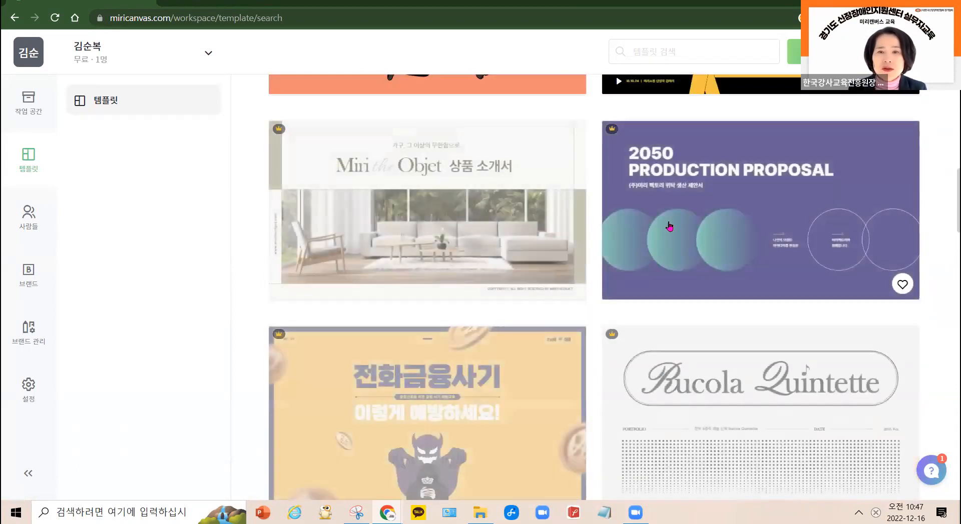
{"action": "scroll", "coordinate": [665, 231], "scroll_direction": "down", "scroll_amount": 4}
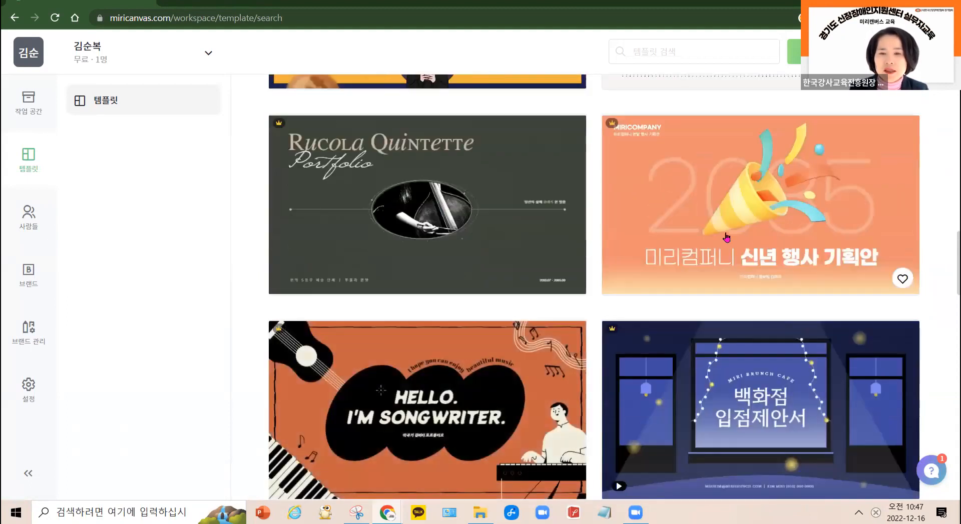
{"action": "scroll", "coordinate": [665, 232], "scroll_direction": "down", "scroll_amount": 4}
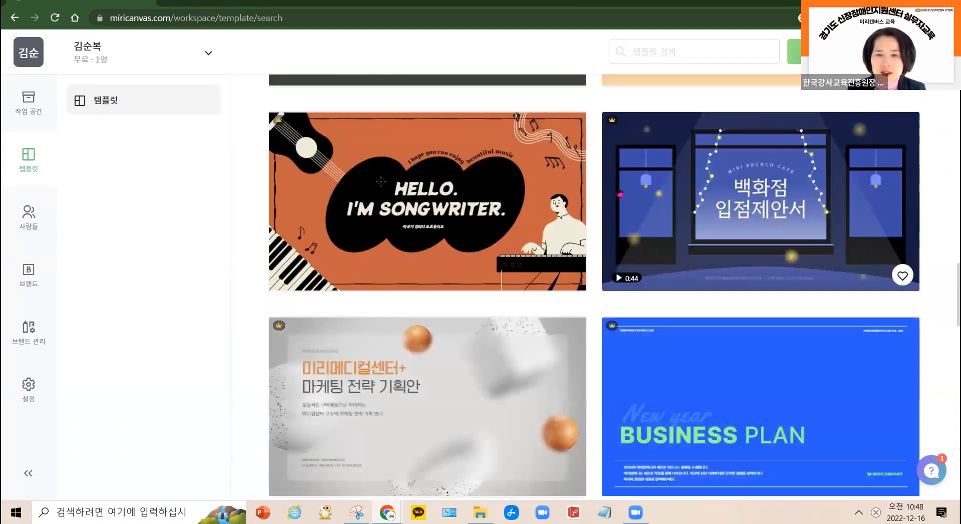
{"action": "scroll", "coordinate": [707, 301], "scroll_direction": "down", "scroll_amount": 8}
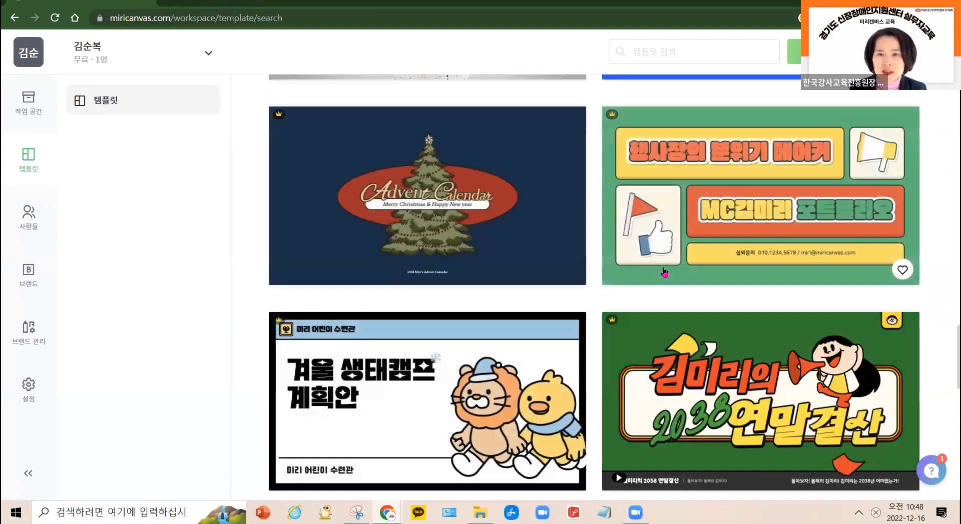
{"action": "scroll", "coordinate": [707, 300], "scroll_direction": "down", "scroll_amount": 8}
{"action": "scroll", "coordinate": [656, 296], "scroll_direction": "down", "scroll_amount": 4}
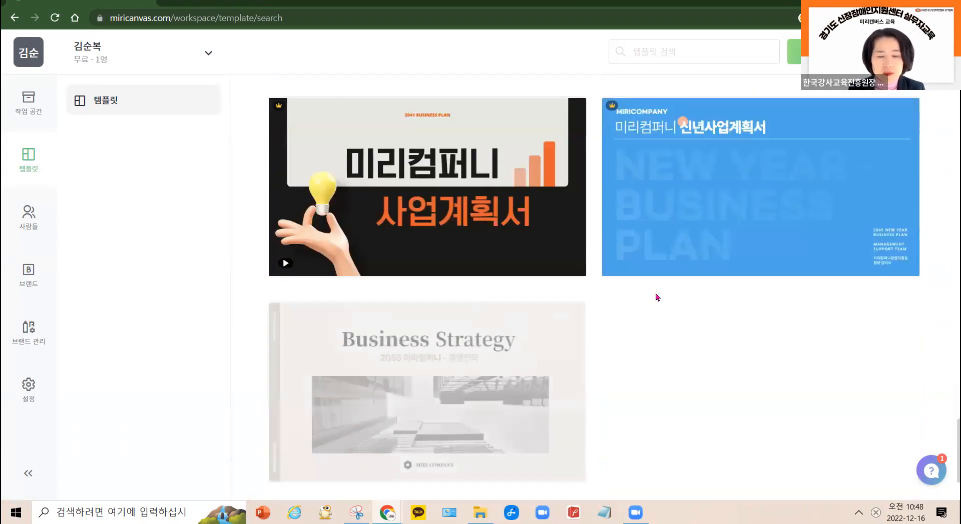
{"action": "scroll", "coordinate": [701, 239], "scroll_direction": "down", "scroll_amount": 3}
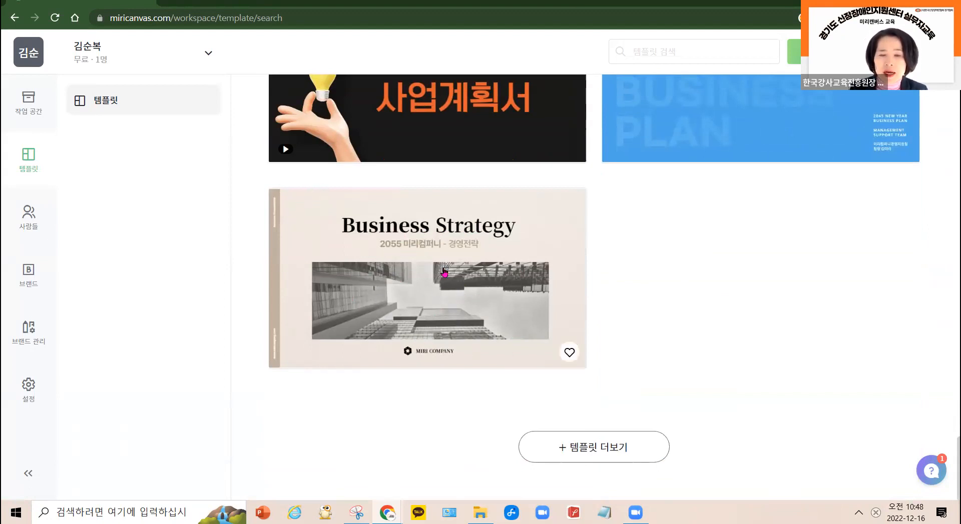
Step: Load more 프레젠테이션 templates and look through the additional designs
{"action": "left_click", "coordinate": [568, 452]}
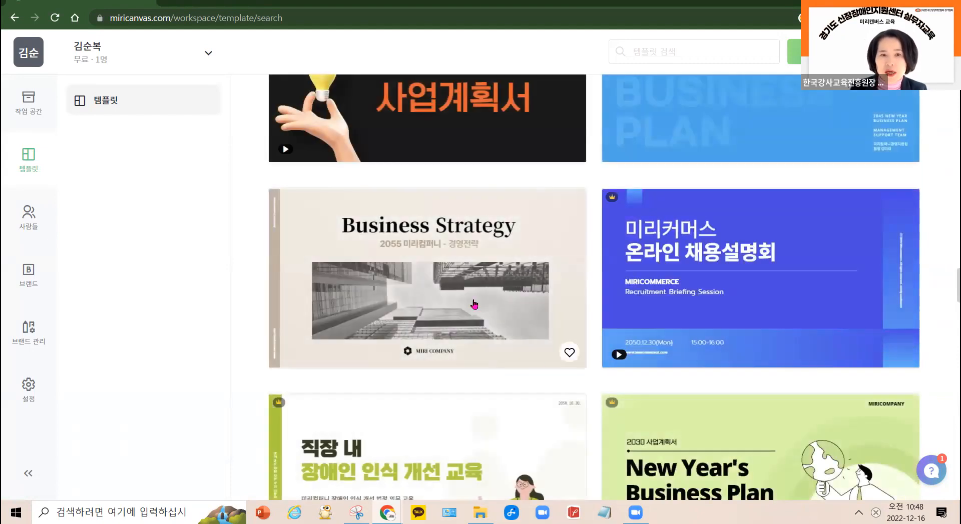
{"action": "scroll", "coordinate": [481, 350], "scroll_direction": "down", "scroll_amount": 8}
{"action": "scroll", "coordinate": [490, 307], "scroll_direction": "down", "scroll_amount": 8}
{"action": "scroll", "coordinate": [685, 358], "scroll_direction": "down", "scroll_amount": 12}
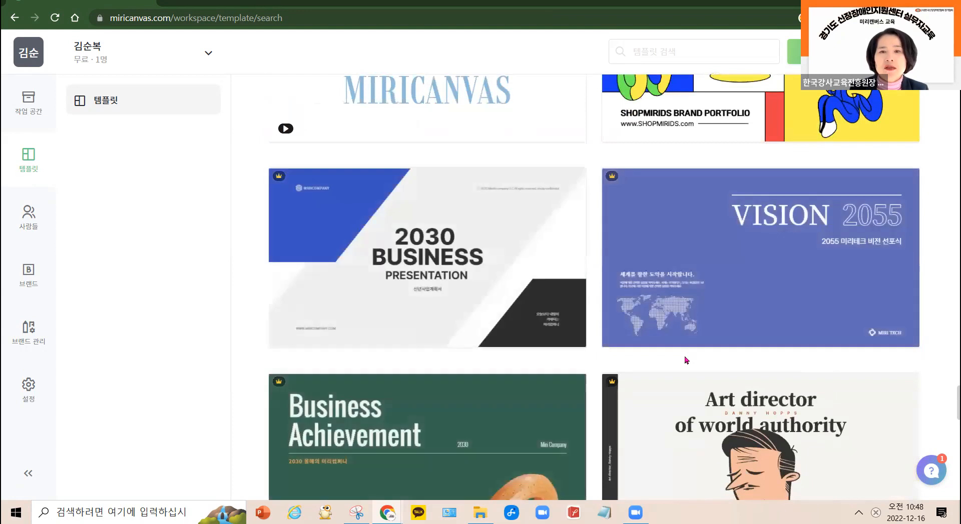
Step: Go back to the beige Business Strategy template and start a new design from it
{"action": "scroll", "coordinate": [500, 287], "scroll_direction": "up", "scroll_amount": 10}
{"action": "scroll", "coordinate": [459, 394], "scroll_direction": "down", "scroll_amount": 4}
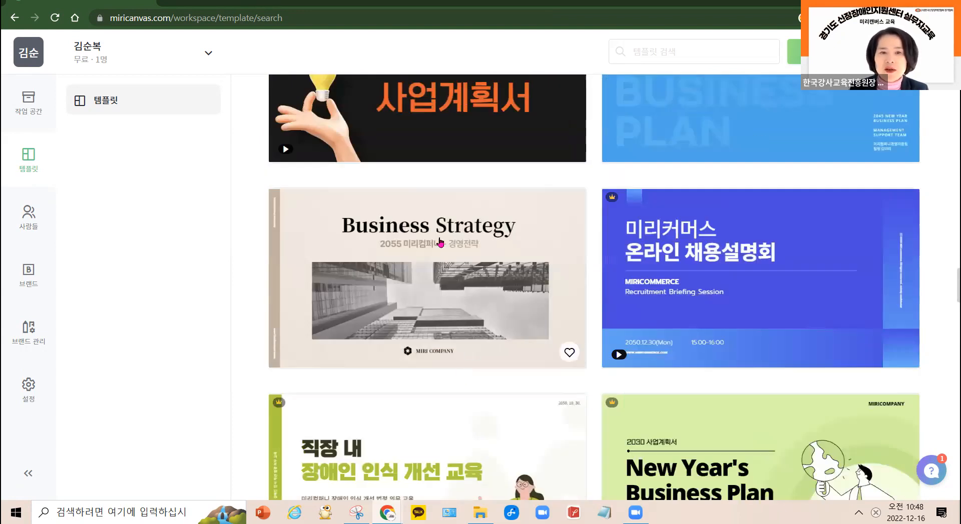
{"action": "left_click", "coordinate": [447, 284]}
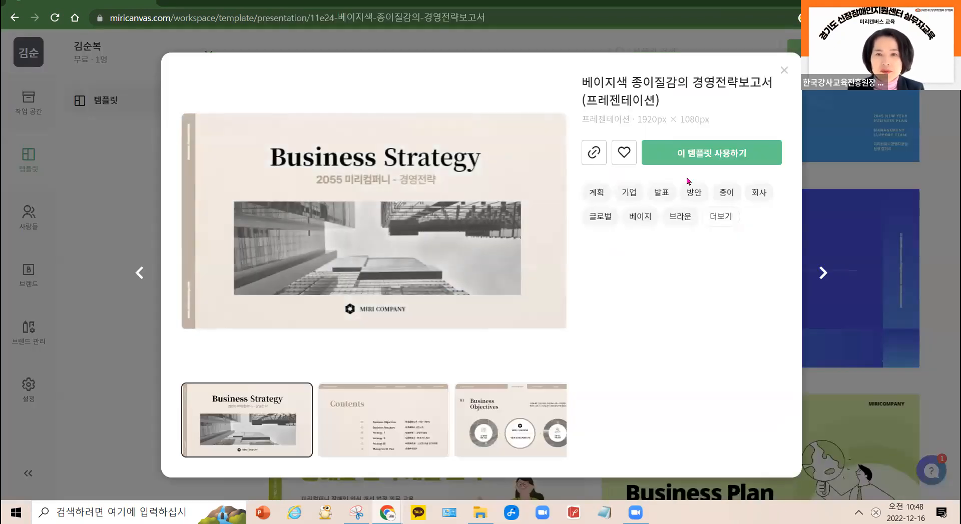
{"action": "left_click", "coordinate": [706, 159]}
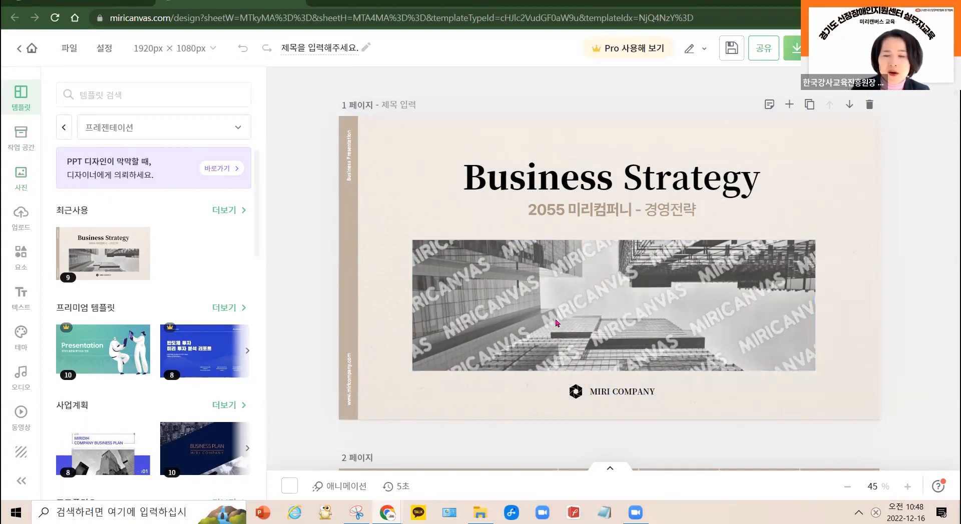
Step: Browse the photo library's categories and search its photos for 신장
{"action": "left_click", "coordinate": [23, 188]}
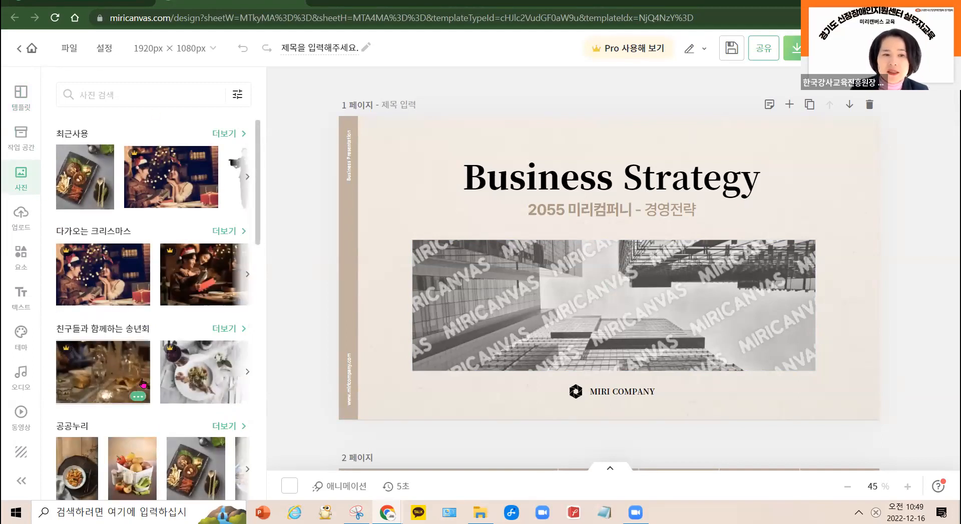
{"action": "scroll", "coordinate": [165, 369], "scroll_direction": "down", "scroll_amount": 10}
{"action": "scroll", "coordinate": [165, 368], "scroll_direction": "up", "scroll_amount": 10}
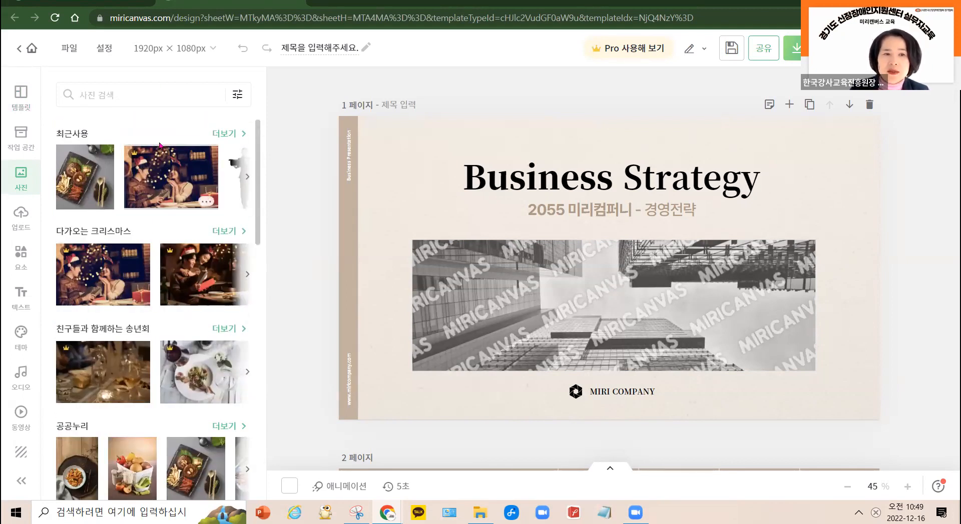
{"action": "left_click", "coordinate": [103, 91]}
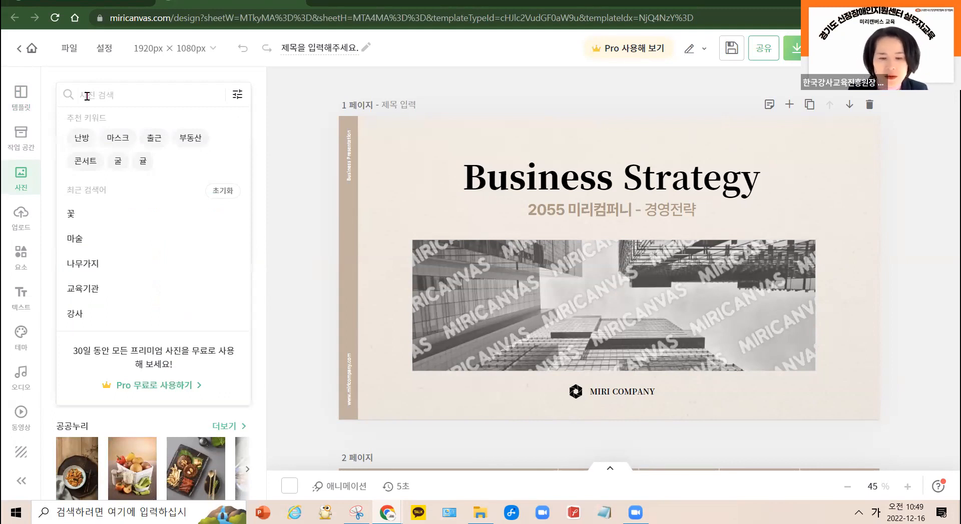
{"action": "type", "text": "신정"}
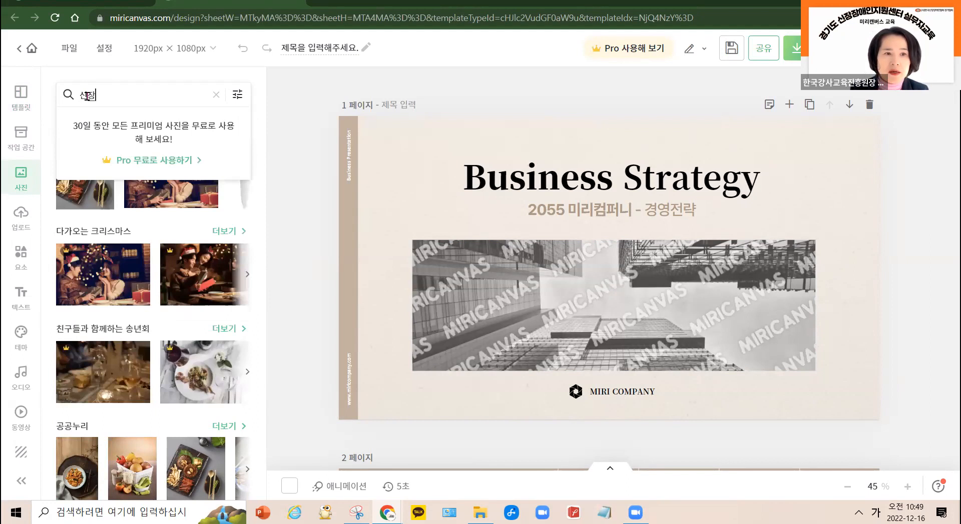
{"action": "key", "text": "Return"}
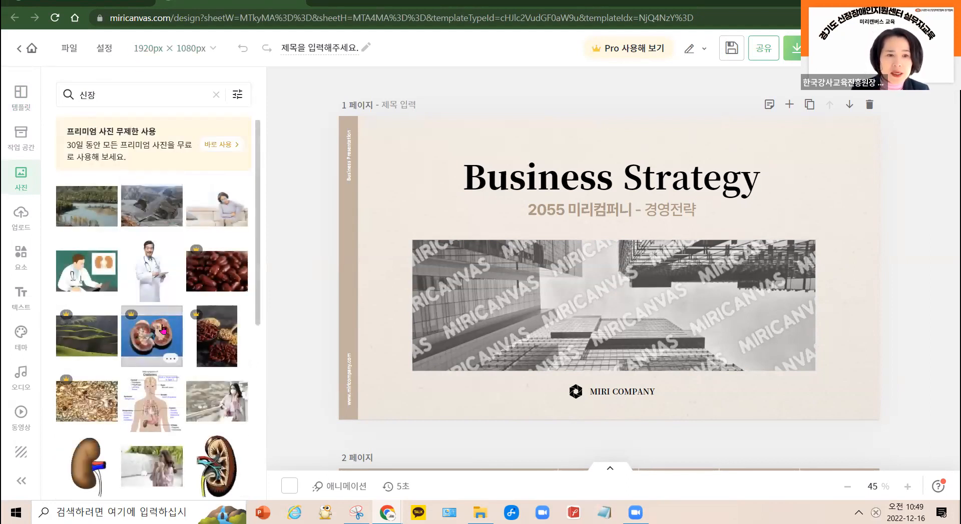
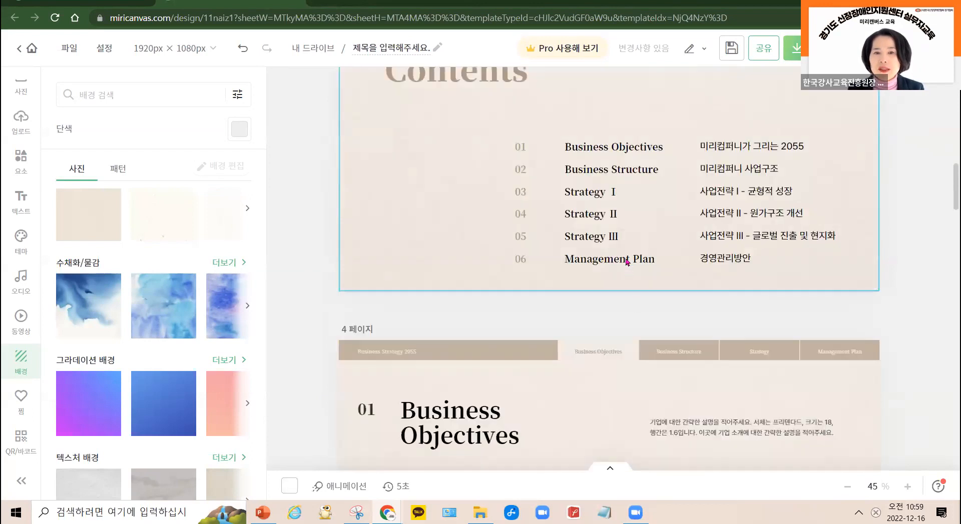
Step: Remove the anatomy image and its picture frame from page 2 of the report
{"action": "scroll", "coordinate": [635, 362], "scroll_direction": "down", "scroll_amount": 1}
{"action": "left_click", "coordinate": [591, 271]}
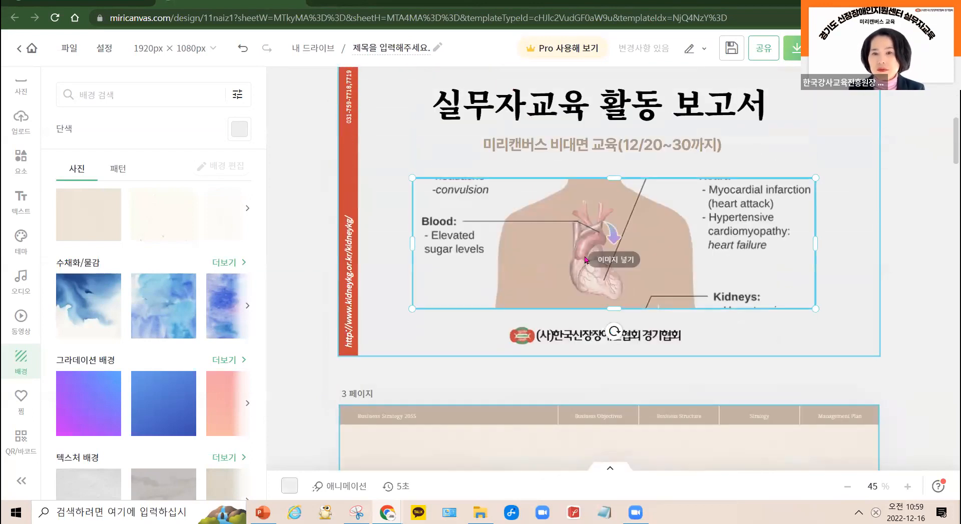
{"action": "key", "text": "Delete"}
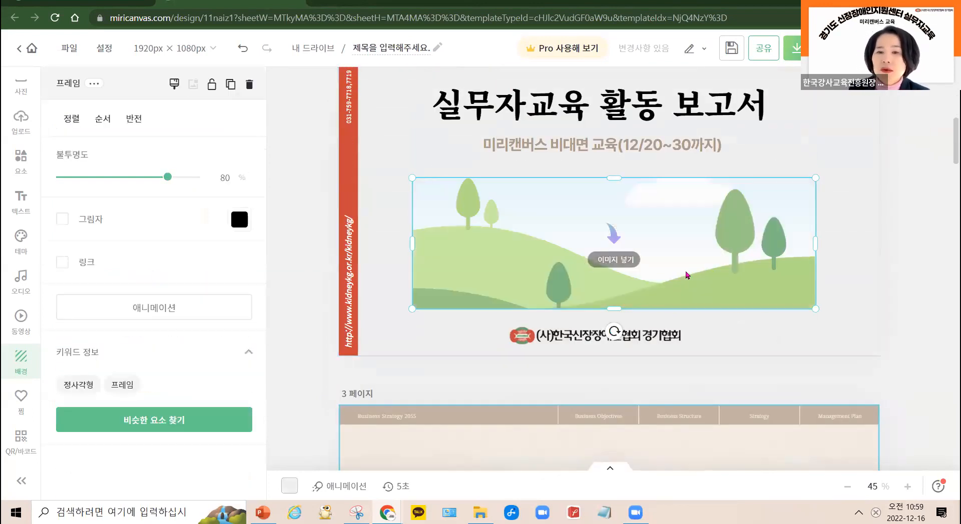
{"action": "key", "text": "Delete"}
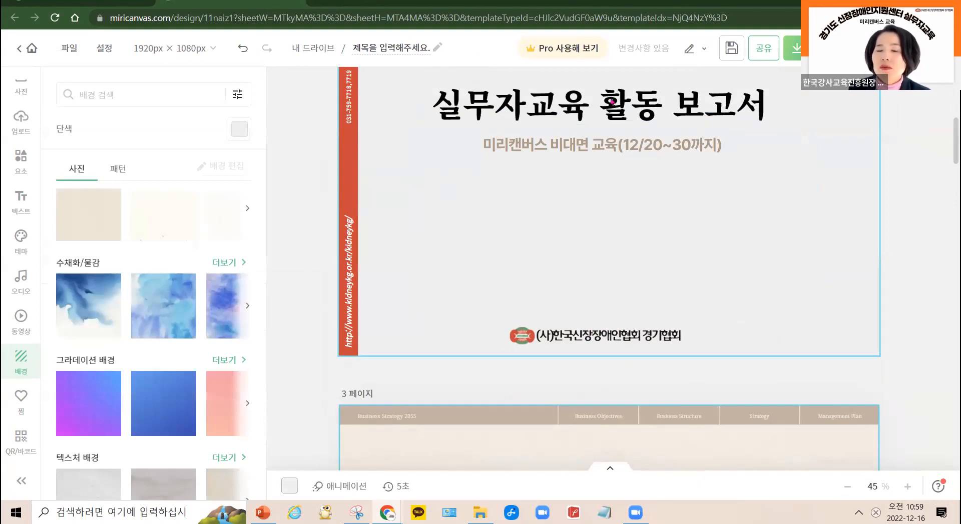
Step: Add a blank page directly after page 2
{"action": "scroll", "coordinate": [588, 244], "scroll_direction": "up", "scroll_amount": 4}
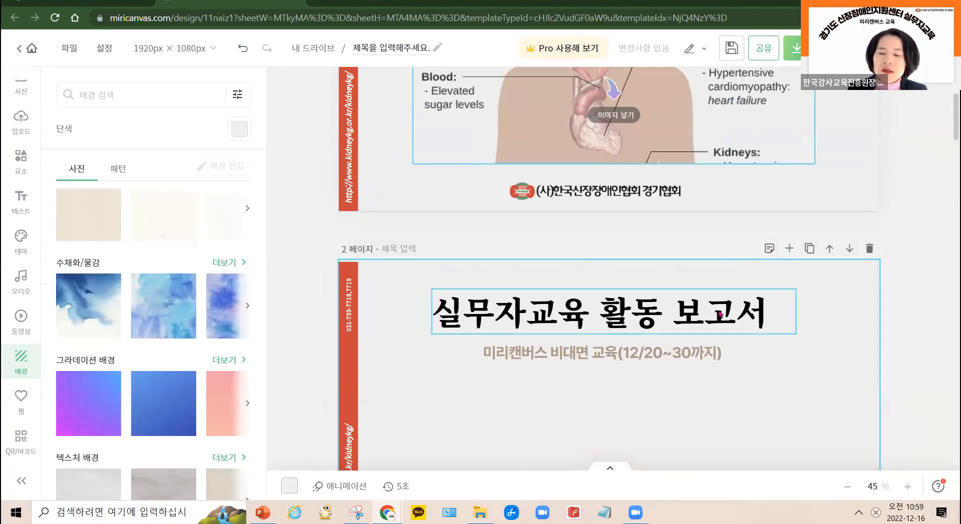
{"action": "scroll", "coordinate": [684, 300], "scroll_direction": "down", "scroll_amount": 4}
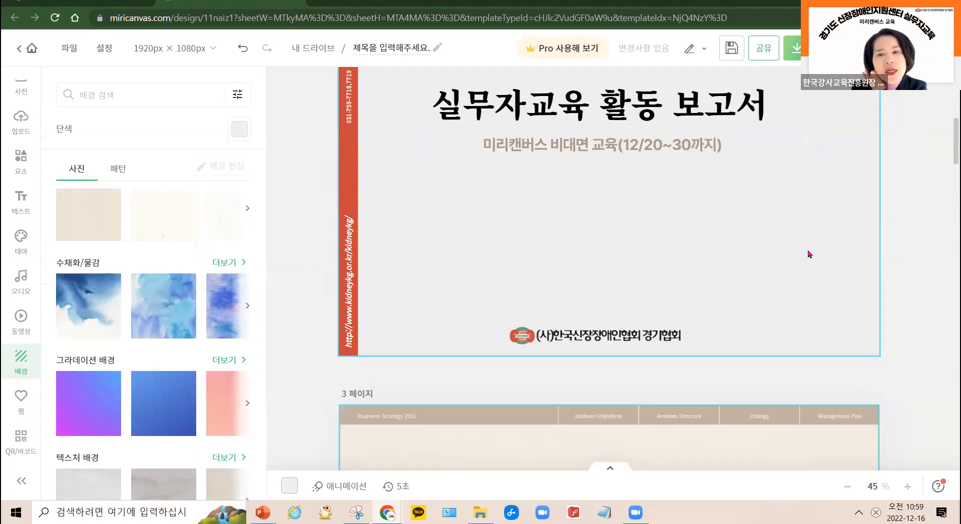
{"action": "scroll", "coordinate": [768, 245], "scroll_direction": "up", "scroll_amount": 4}
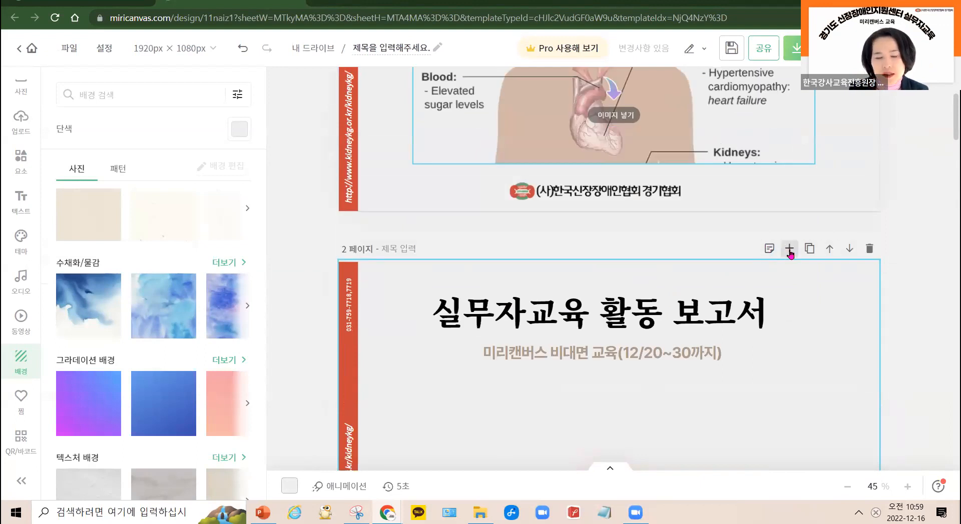
{"action": "left_click", "coordinate": [789, 250]}
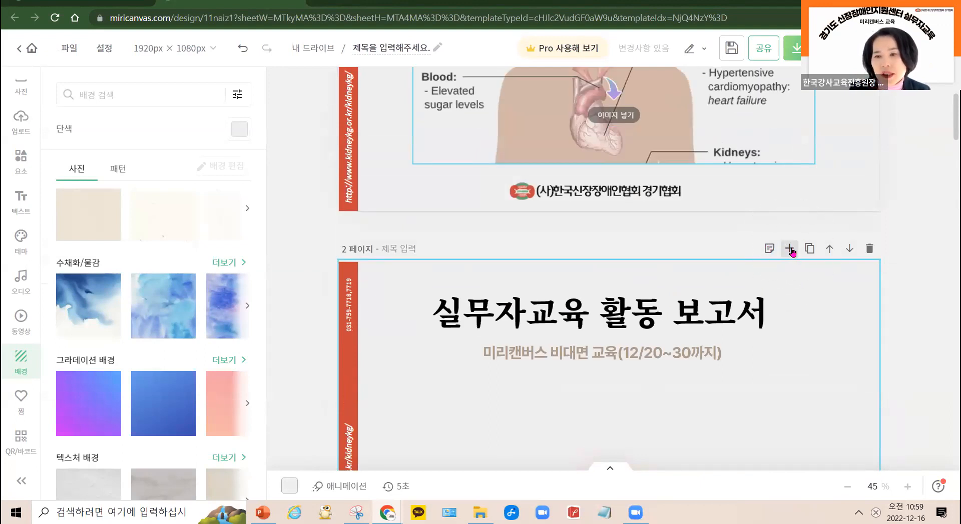
{"action": "scroll", "coordinate": [713, 234], "scroll_direction": "up", "scroll_amount": 4}
{"action": "scroll", "coordinate": [715, 351], "scroll_direction": "down", "scroll_amount": 4}
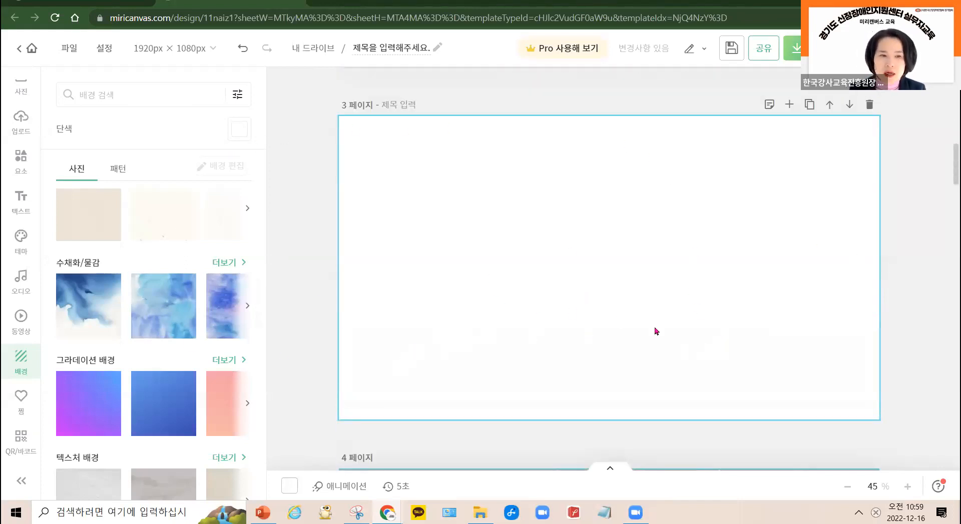
Step: Look over the report's first pages, from the cover to the new blank page
{"action": "scroll", "coordinate": [774, 316], "scroll_direction": "up", "scroll_amount": 14}
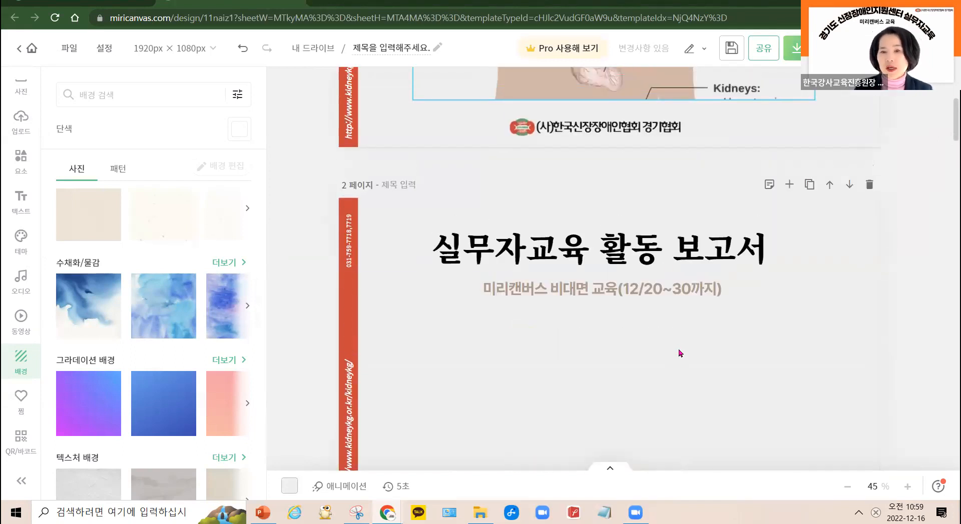
{"action": "scroll", "coordinate": [669, 320], "scroll_direction": "down", "scroll_amount": 20}
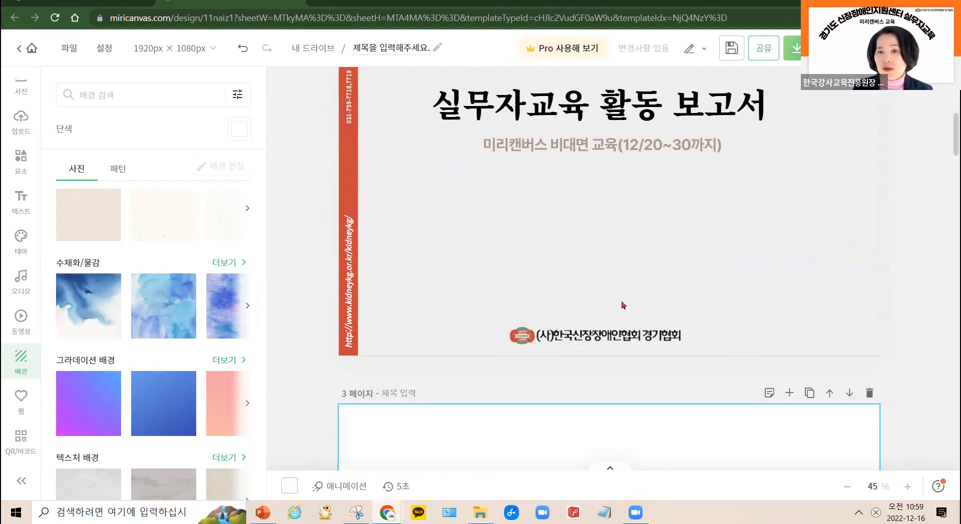
{"action": "scroll", "coordinate": [664, 322], "scroll_direction": "down", "scroll_amount": 18}
{"action": "scroll", "coordinate": [655, 311], "scroll_direction": "up", "scroll_amount": 12}
{"action": "scroll", "coordinate": [655, 310], "scroll_direction": "up", "scroll_amount": 15}
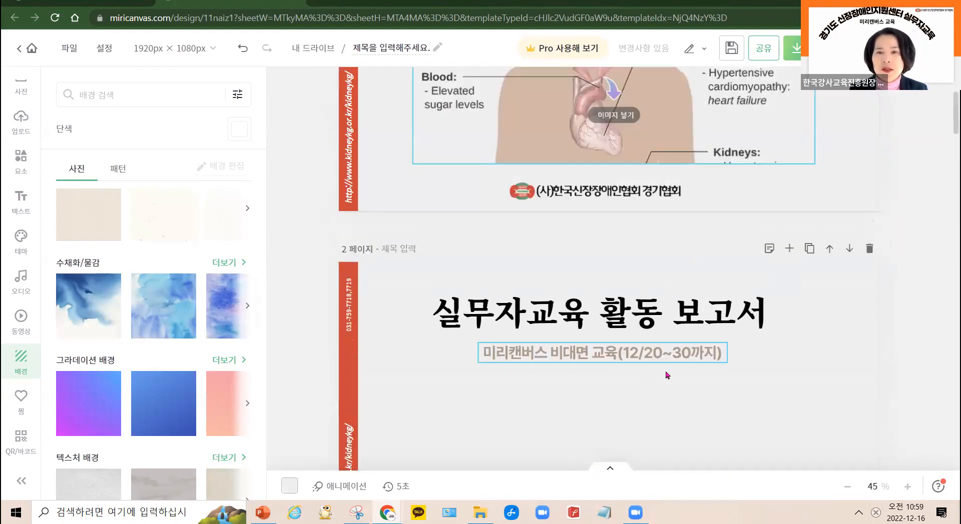
{"action": "scroll", "coordinate": [659, 316], "scroll_direction": "up", "scroll_amount": 1}
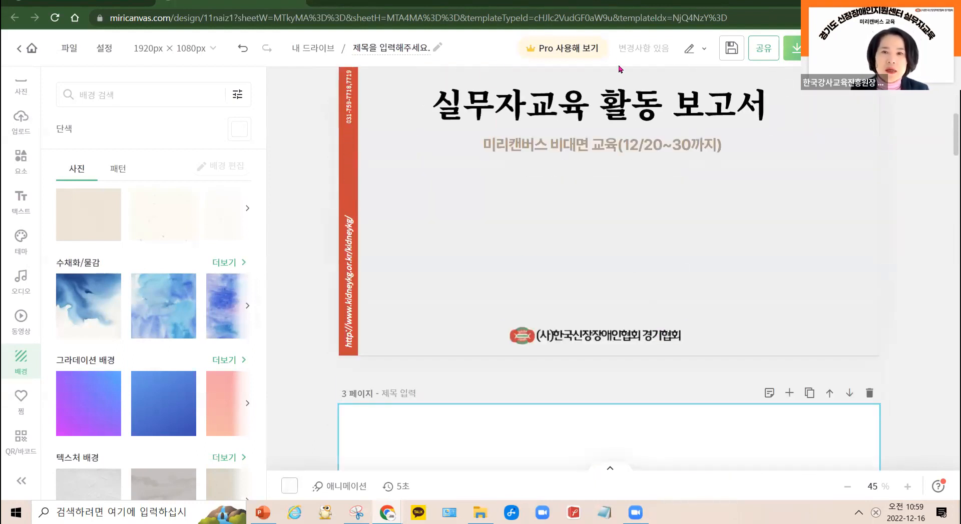
{"action": "scroll", "coordinate": [638, 202], "scroll_direction": "up", "scroll_amount": 5}
{"action": "scroll", "coordinate": [638, 202], "scroll_direction": "down", "scroll_amount": 4}
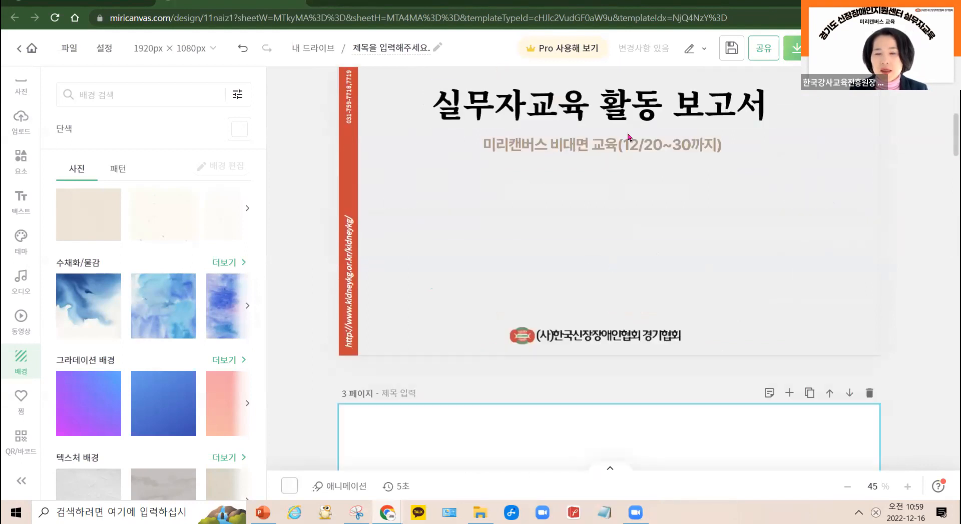
Step: Delete the title 실무자교육 활동 보고서 on page 2 and move the subtitle up into its place
{"action": "left_click", "coordinate": [639, 113]}
{"action": "key", "text": "Delete"}
{"action": "left_click_drag", "start_coordinate": [633, 149], "coordinate": [633, 90]}
{"action": "scroll", "coordinate": [632, 119], "scroll_direction": "up", "scroll_amount": 4}
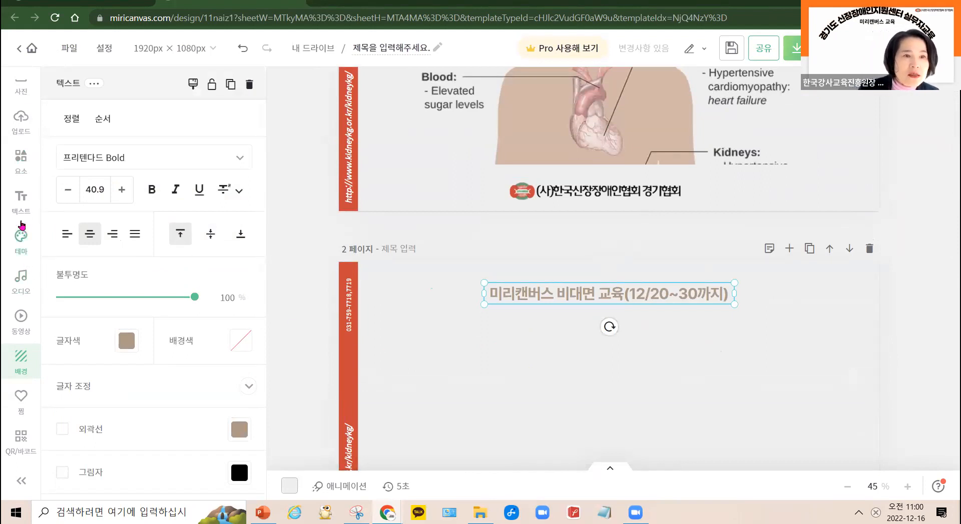
Step: Open the audio library and preview the track 차이코프스키 - 어린이를 위한…
{"action": "left_click", "coordinate": [21, 284]}
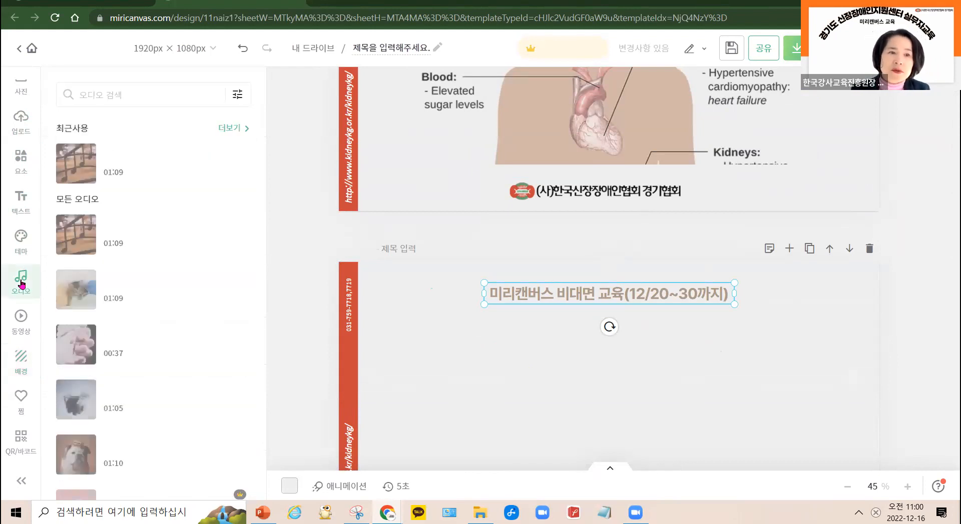
{"action": "left_click", "coordinate": [78, 345]}
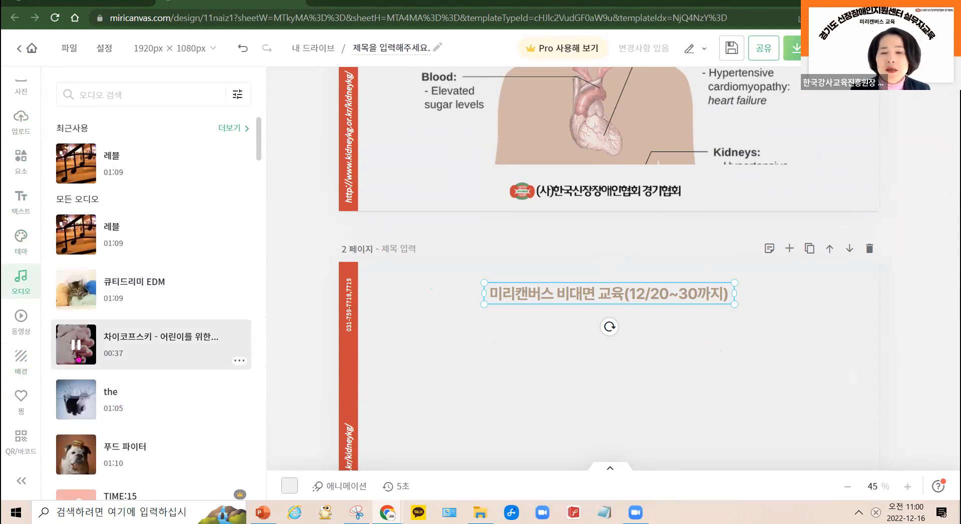
Step: Stop the preview of the track 차이코프스키 - 어린이를 위한… and view its licence and keyword details
{"action": "left_click", "coordinate": [75, 350]}
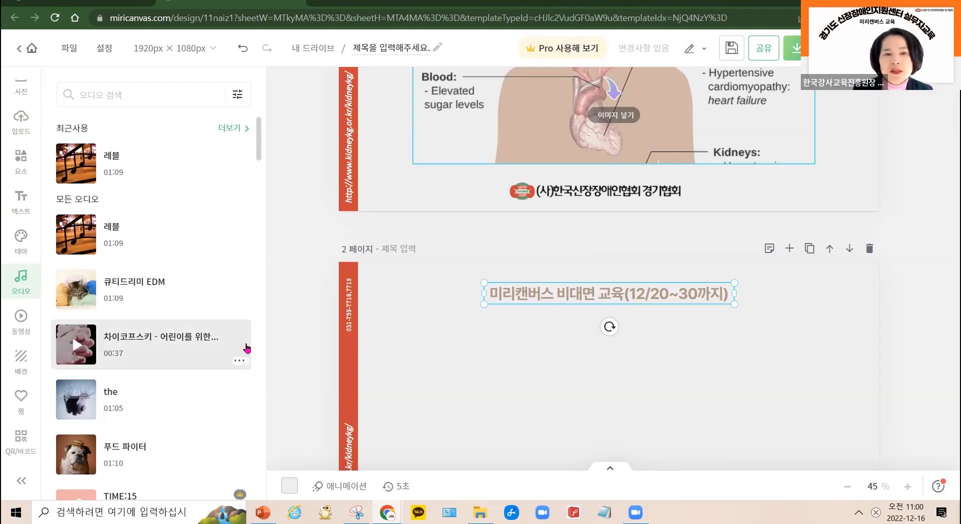
{"action": "left_click", "coordinate": [240, 361]}
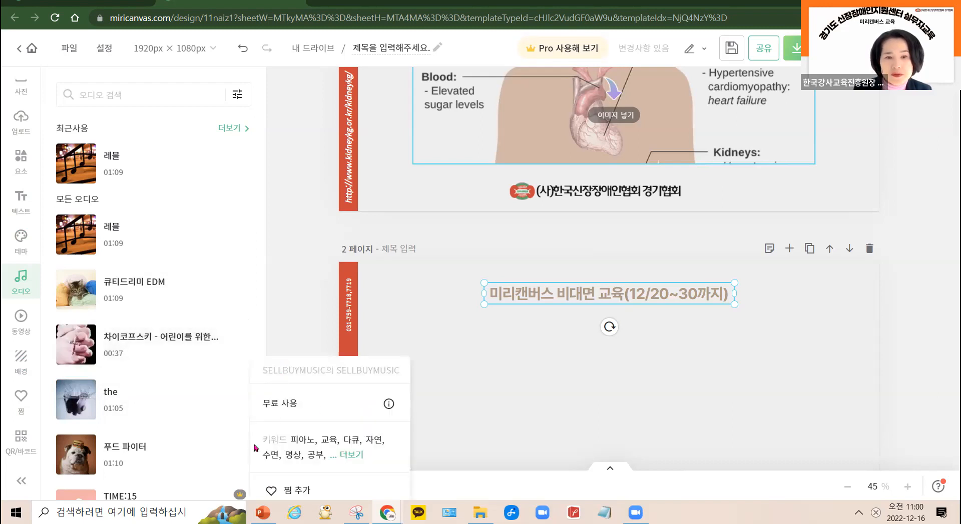
{"action": "left_click", "coordinate": [104, 342]}
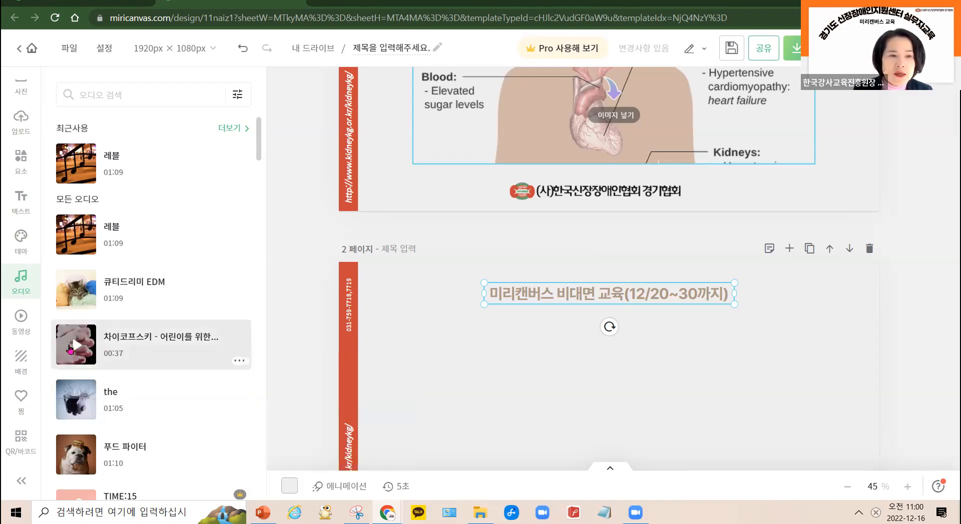
Step: Copy the website address from the red side strip on page 1 and return to page 2
{"action": "left_click", "coordinate": [21, 439]}
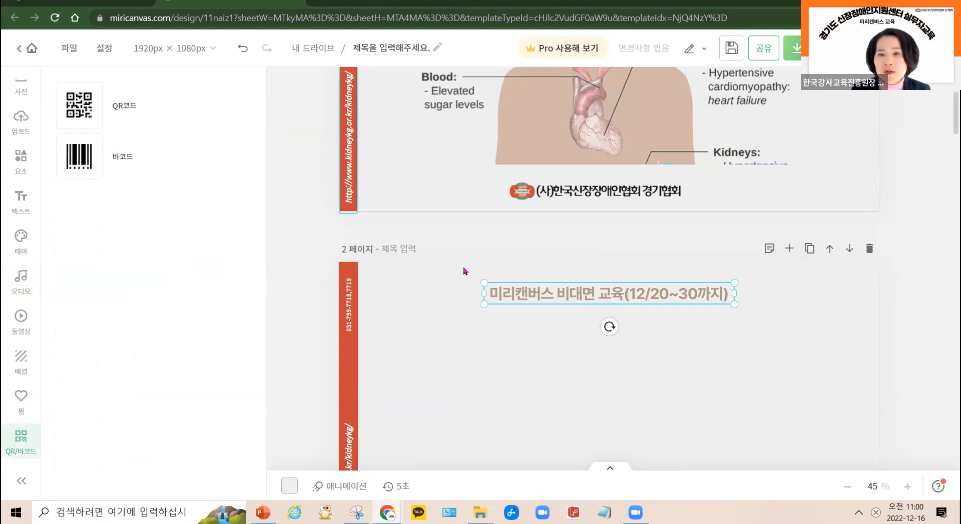
{"action": "scroll", "coordinate": [463, 270], "scroll_direction": "up", "scroll_amount": 4}
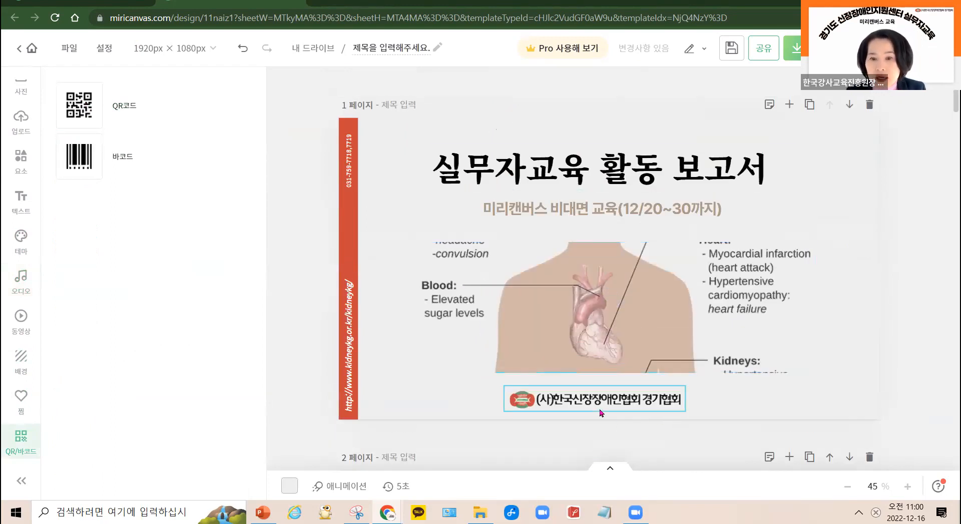
{"action": "left_click", "coordinate": [348, 335]}
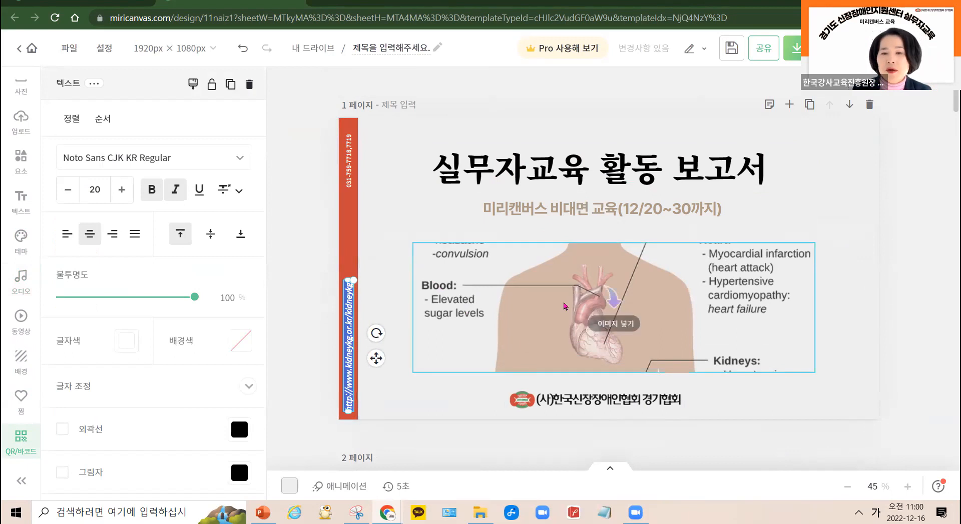
{"action": "scroll", "coordinate": [567, 321], "scroll_direction": "down", "scroll_amount": 6}
{"action": "scroll", "coordinate": [564, 338], "scroll_direction": "up", "scroll_amount": 6}
{"action": "scroll", "coordinate": [605, 409], "scroll_direction": "down", "scroll_amount": 11}
{"action": "scroll", "coordinate": [576, 318], "scroll_direction": "up", "scroll_amount": 4}
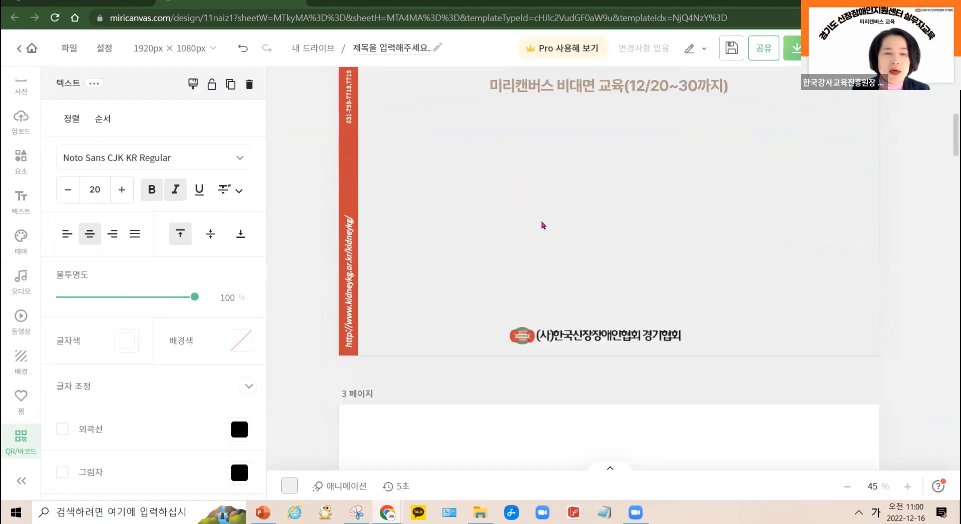
{"action": "left_click", "coordinate": [20, 438]}
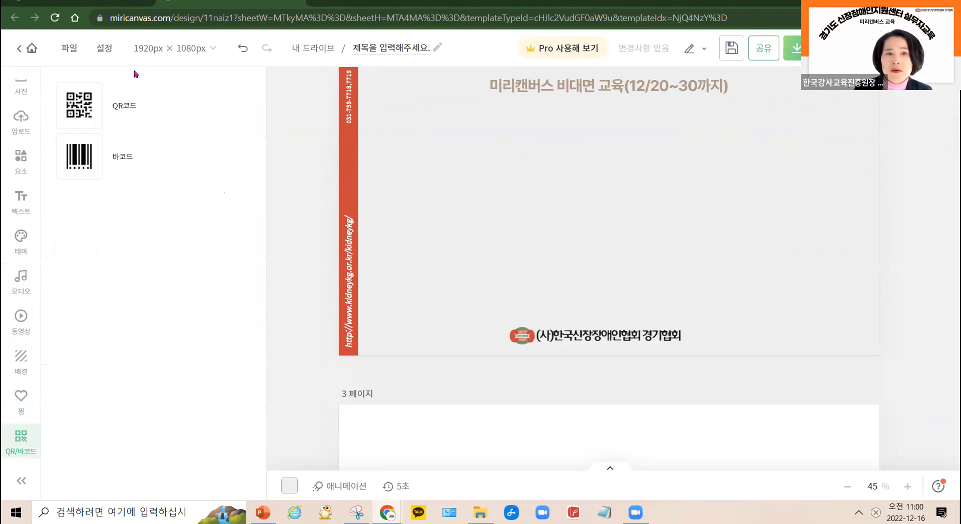
{"action": "left_click", "coordinate": [118, 107]}
{"action": "left_click", "coordinate": [92, 162]}
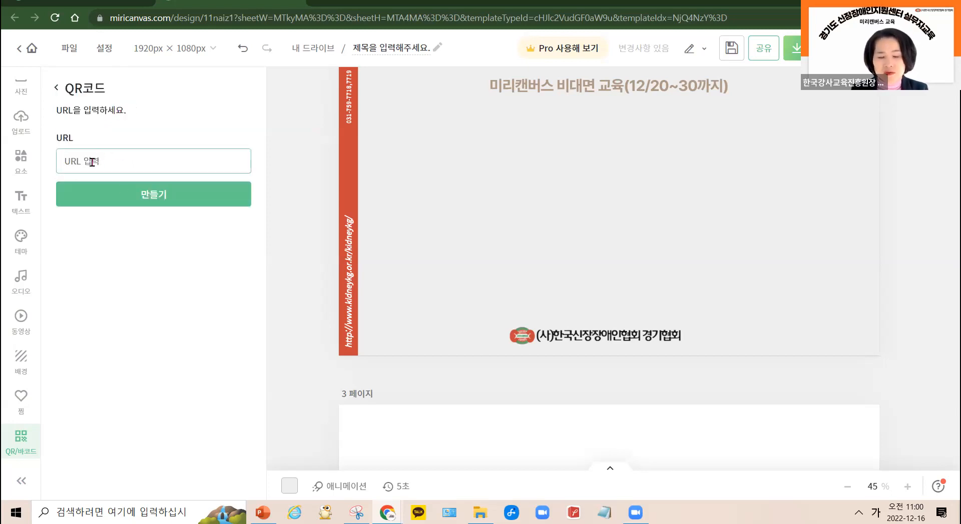
{"action": "type", "text": "http://www.kidneykg.or.kr/kidneykg/"}
{"action": "left_click", "coordinate": [153, 195]}
{"action": "left_click", "coordinate": [153, 200]}
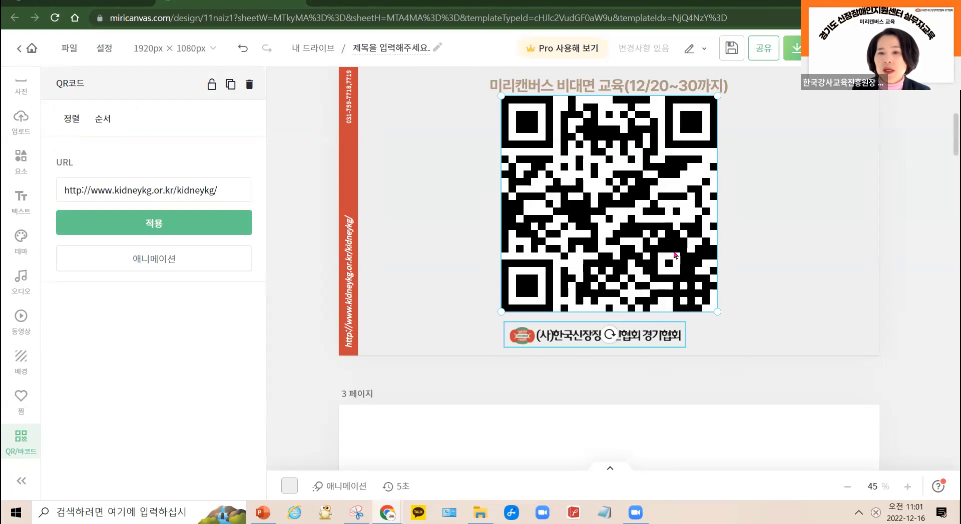
Step: Shrink the QR code and place it at the right side of page 2, with the association logo moved directly beneath it
{"action": "left_click_drag", "start_coordinate": [655, 255], "coordinate": [651, 256]}
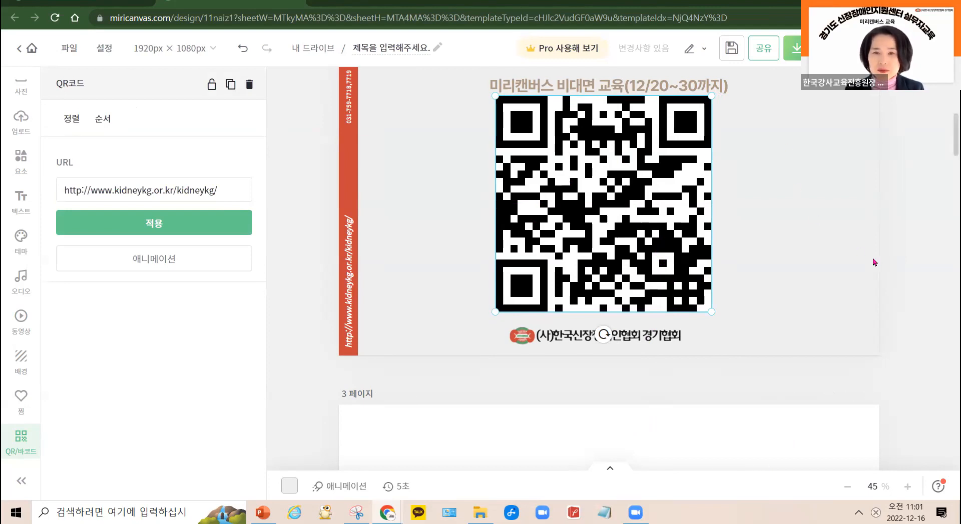
{"action": "scroll", "coordinate": [868, 343], "scroll_direction": "up", "scroll_amount": 3}
{"action": "scroll", "coordinate": [753, 343], "scroll_direction": "down", "scroll_amount": 3}
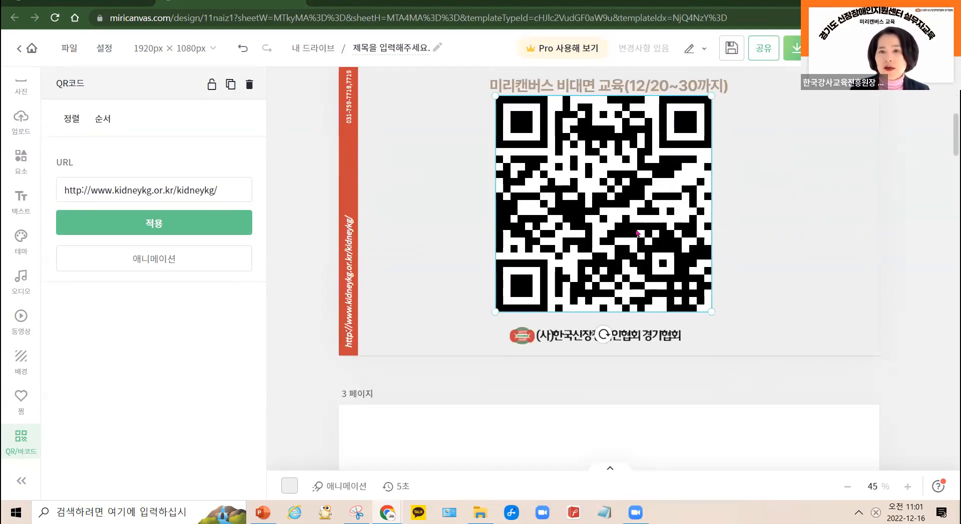
{"action": "left_click_drag", "start_coordinate": [495, 311], "coordinate": [562, 244]}
{"action": "left_click_drag", "start_coordinate": [671, 167], "coordinate": [869, 193]}
{"action": "left_click", "coordinate": [680, 335]}
{"action": "left_click_drag", "start_coordinate": [579, 336], "coordinate": [764, 311]}
{"action": "left_click_drag", "start_coordinate": [820, 149], "coordinate": [764, 155]}
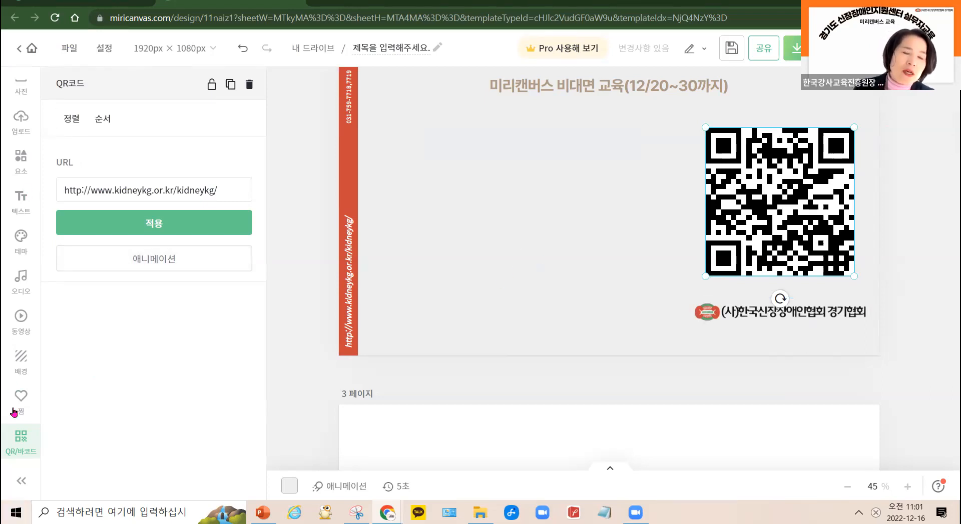
Step: Browse the chart elements and insert the yellow, orange and grey donut chart on page 2
{"action": "scroll", "coordinate": [25, 267], "scroll_direction": "up", "scroll_amount": 2}
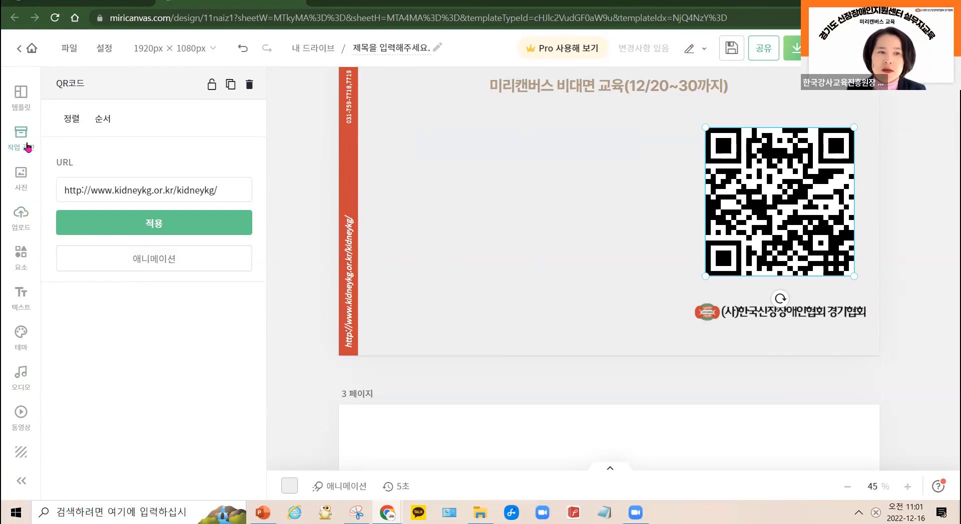
{"action": "left_click", "coordinate": [21, 255]}
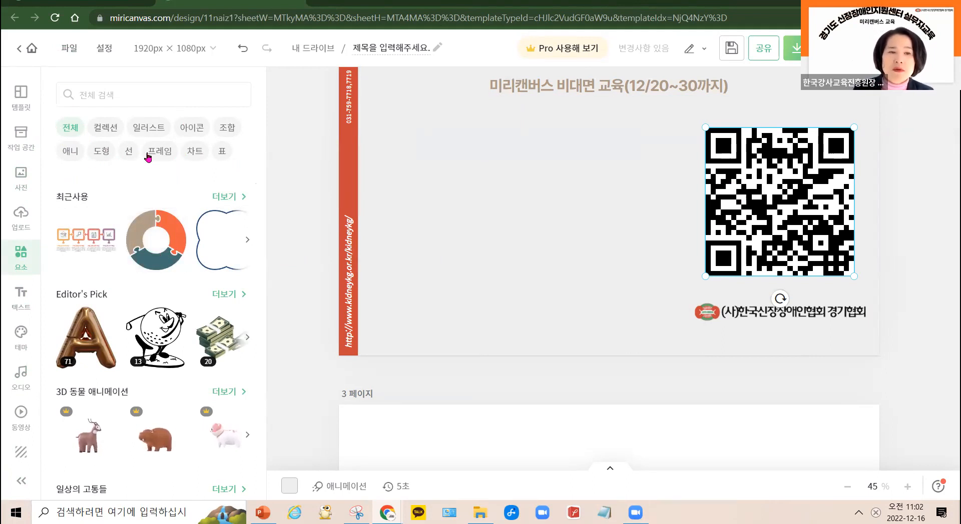
{"action": "left_click", "coordinate": [195, 150]}
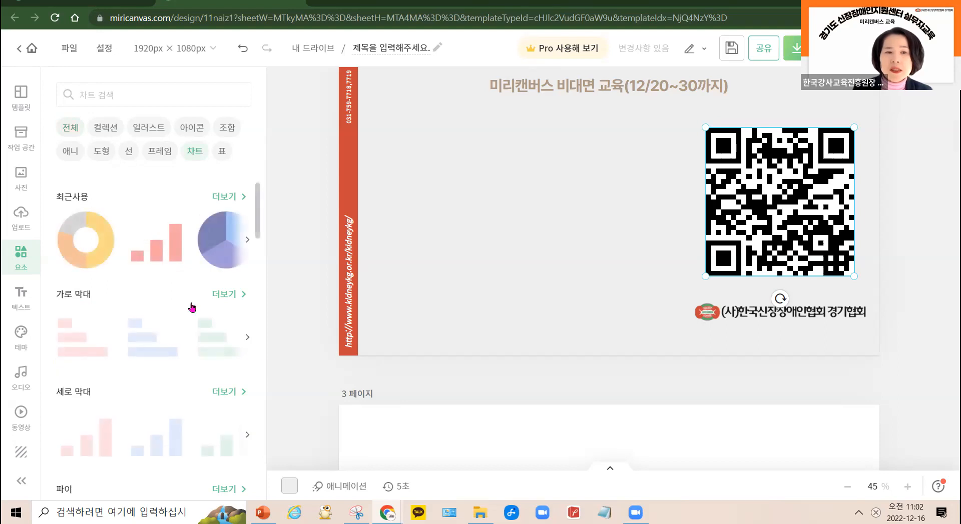
{"action": "scroll", "coordinate": [217, 407], "scroll_direction": "down", "scroll_amount": 8}
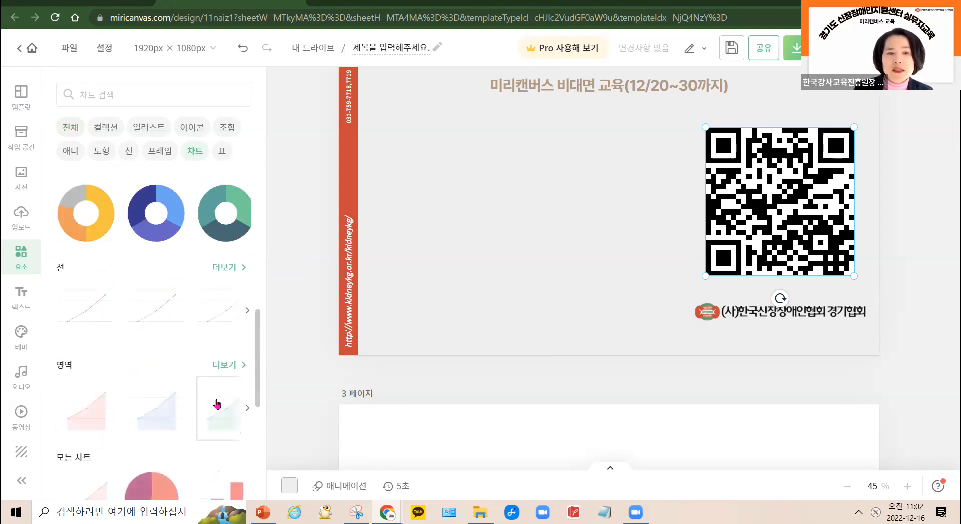
{"action": "scroll", "coordinate": [214, 403], "scroll_direction": "down", "scroll_amount": 5}
{"action": "scroll", "coordinate": [147, 354], "scroll_direction": "up", "scroll_amount": 13}
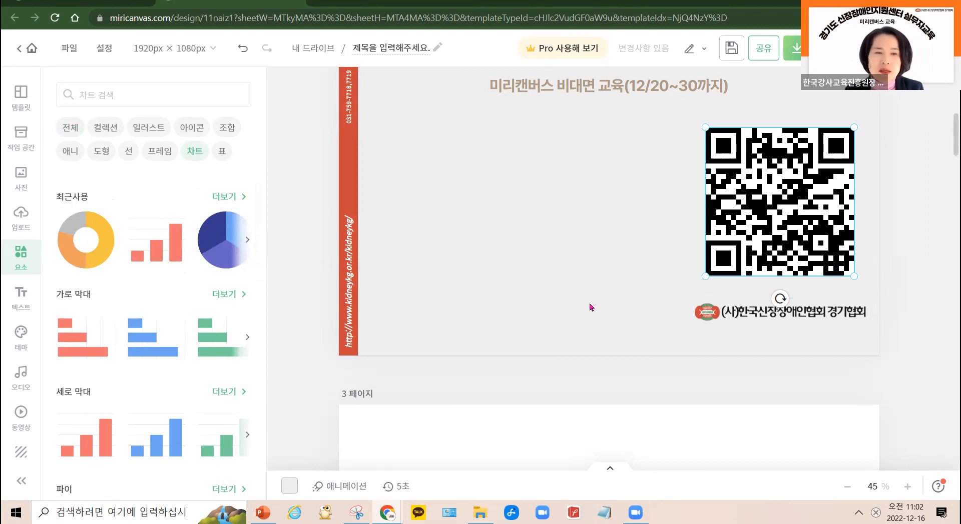
{"action": "left_click", "coordinate": [79, 251]}
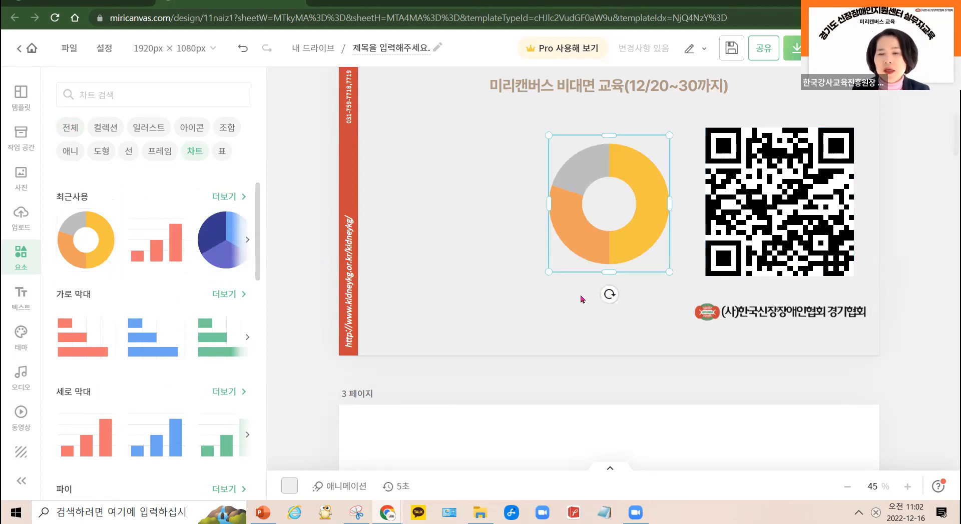
Step: Set the donut chart's 계열 01 values to 70, 20 and 10, and move the chart further left of the QR code
{"action": "double_click", "coordinate": [601, 243]}
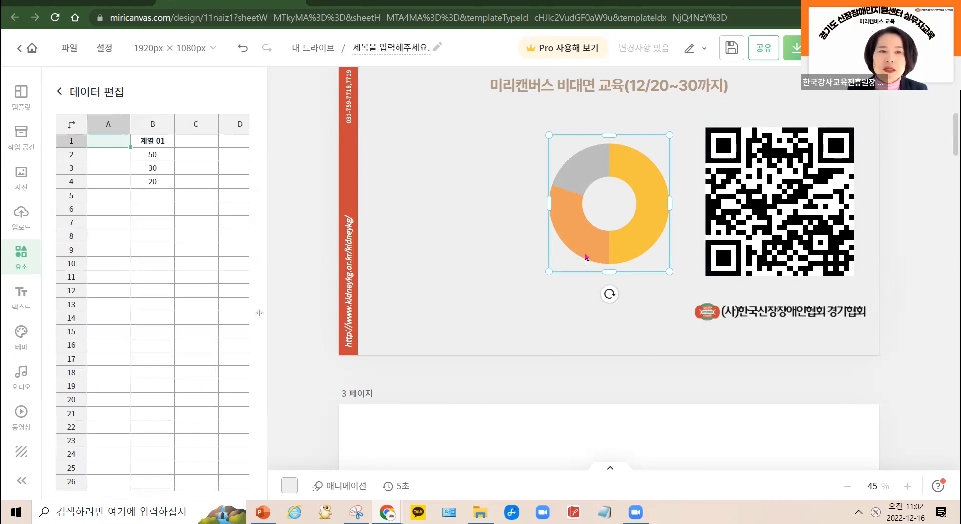
{"action": "left_click", "coordinate": [158, 155]}
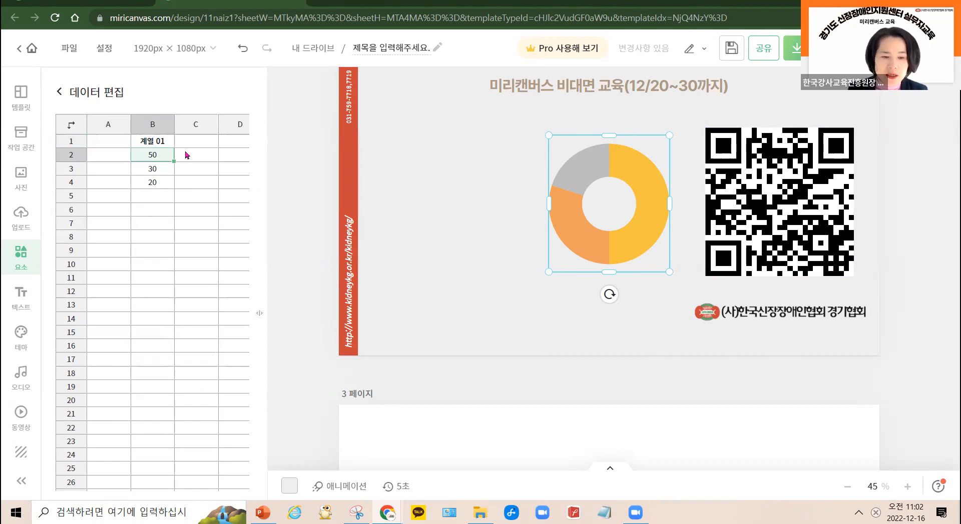
{"action": "type", "text": "7"}
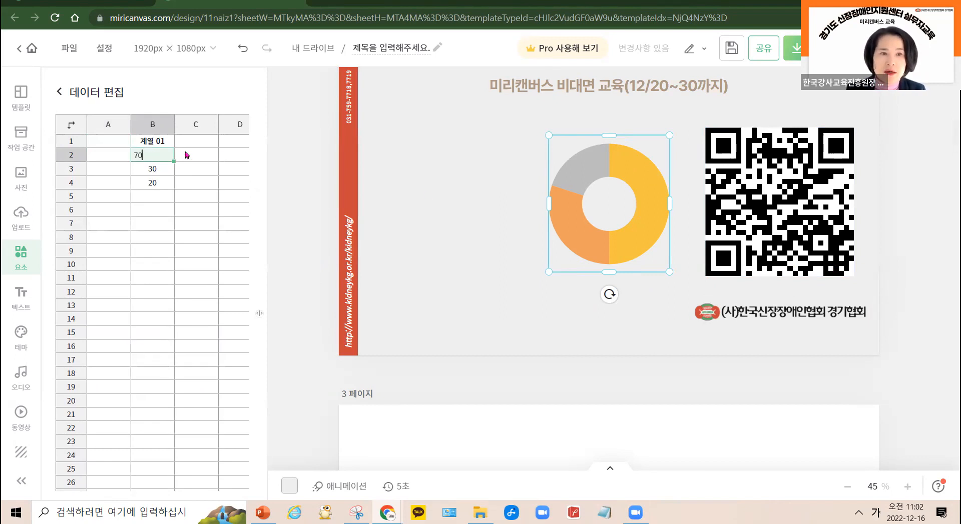
{"action": "key", "text": "Return"}
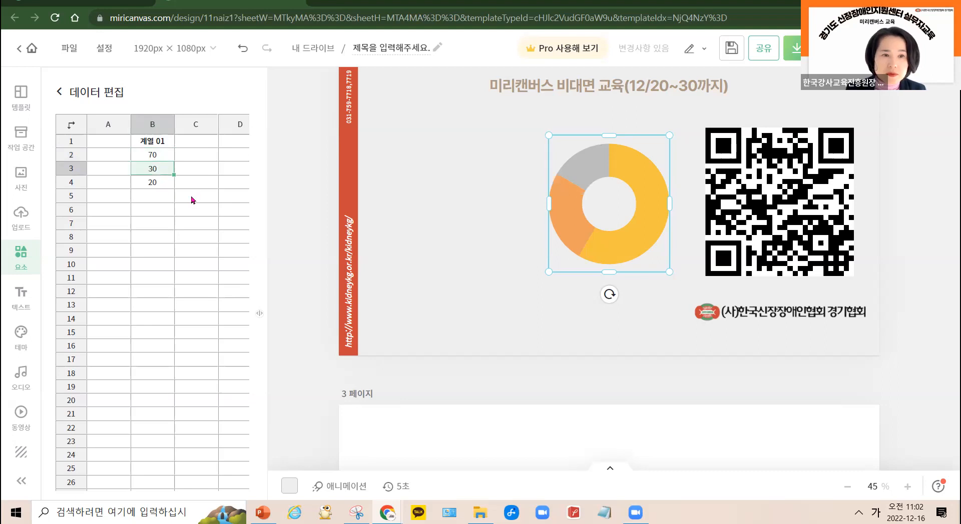
{"action": "type", "text": "20"}
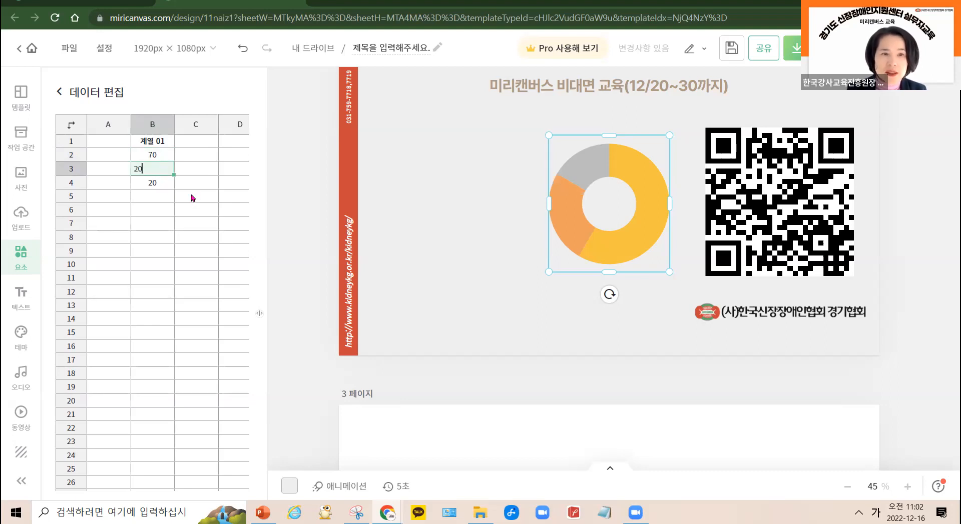
{"action": "key", "text": "Return"}
{"action": "type", "text": "1"}
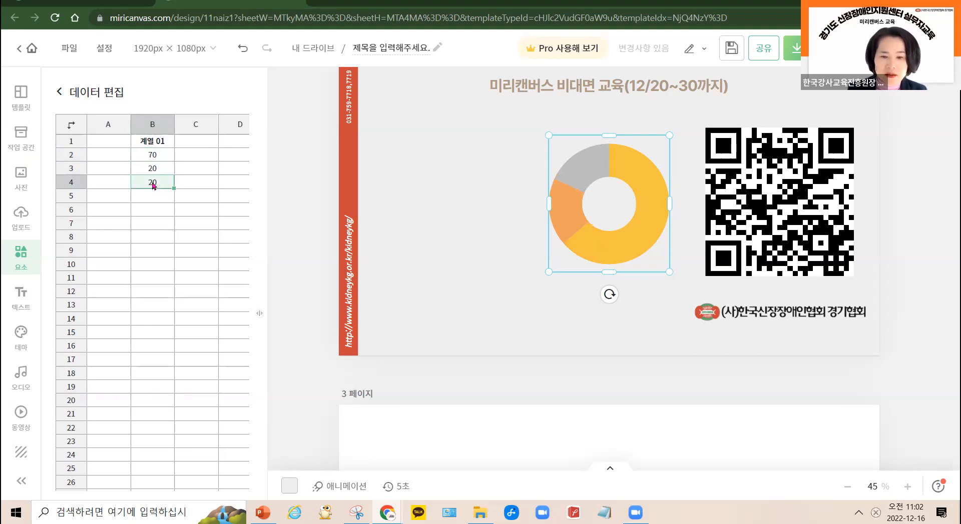
{"action": "key", "text": "Return"}
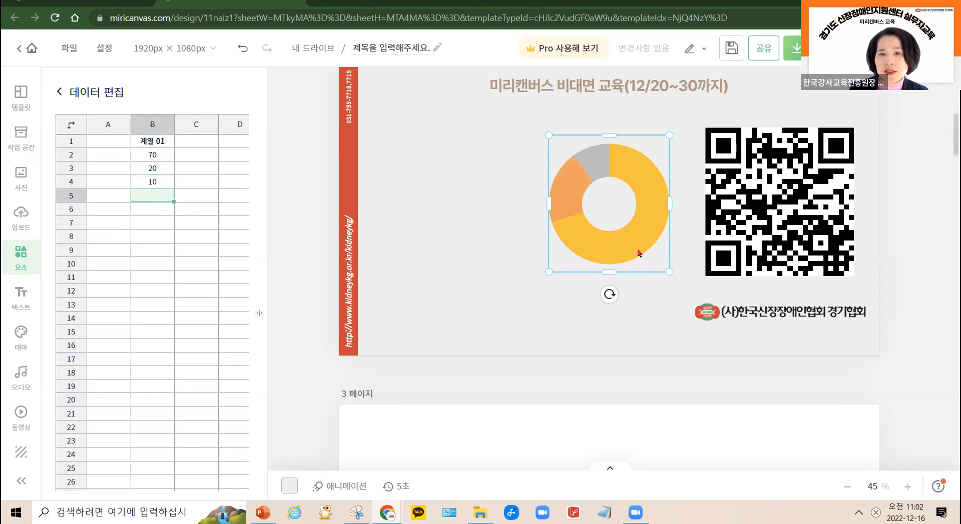
{"action": "left_click", "coordinate": [526, 307]}
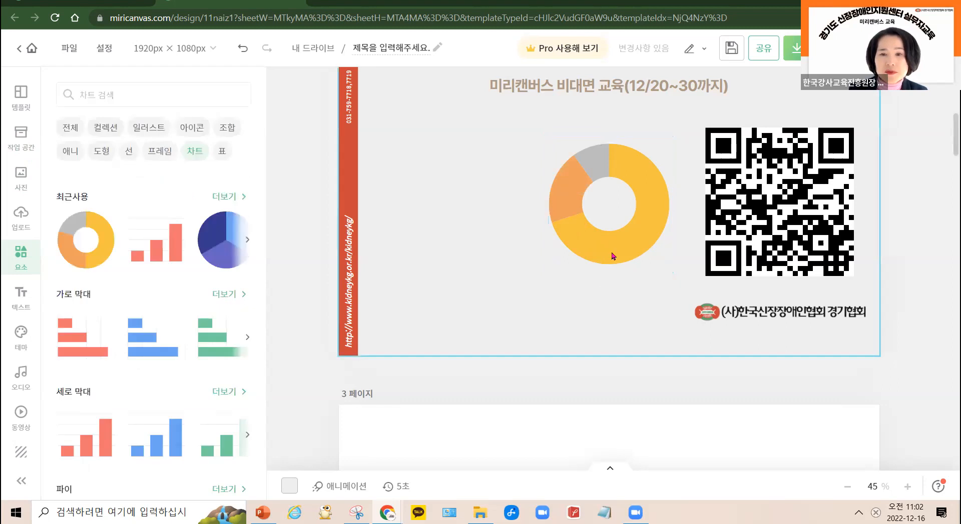
{"action": "left_click_drag", "start_coordinate": [658, 237], "coordinate": [512, 251]}
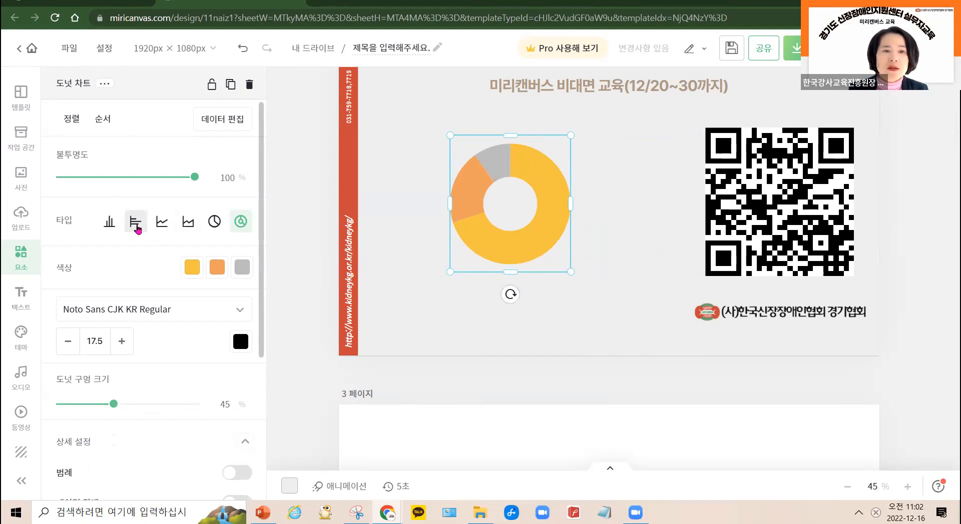
Step: Try the chart as horizontal bar, vertical bar, line, area and pie types, and switch it back to a donut
{"action": "left_click", "coordinate": [136, 226]}
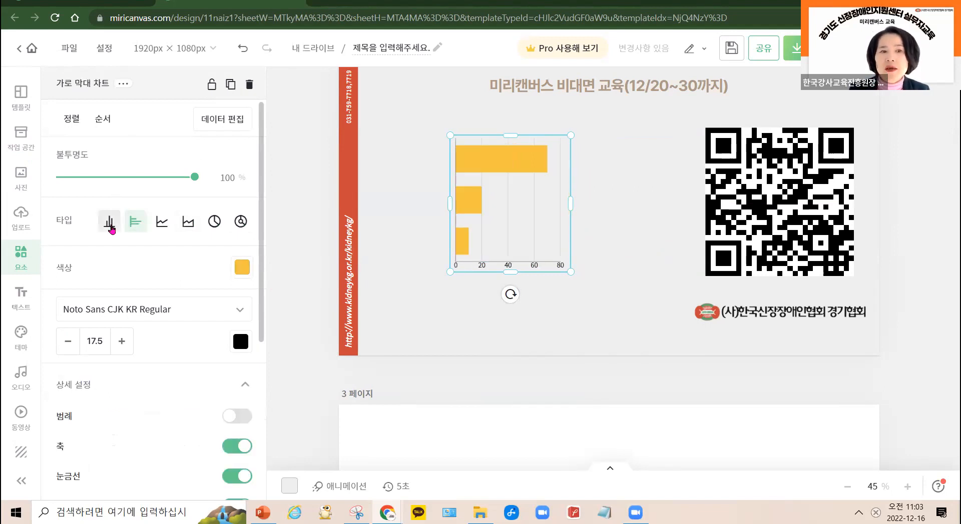
{"action": "left_click", "coordinate": [111, 225]}
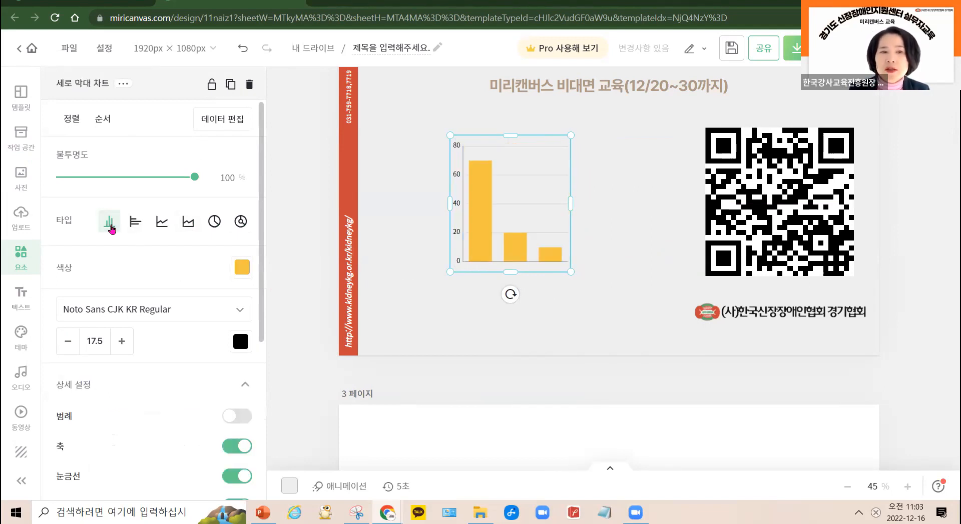
{"action": "left_click", "coordinate": [135, 223]}
{"action": "left_click", "coordinate": [162, 226]}
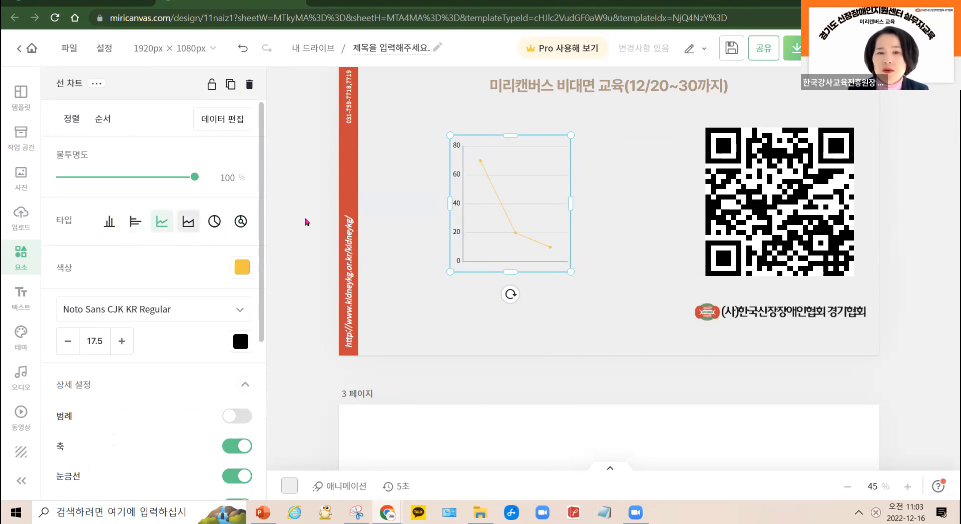
{"action": "left_click", "coordinate": [201, 227]}
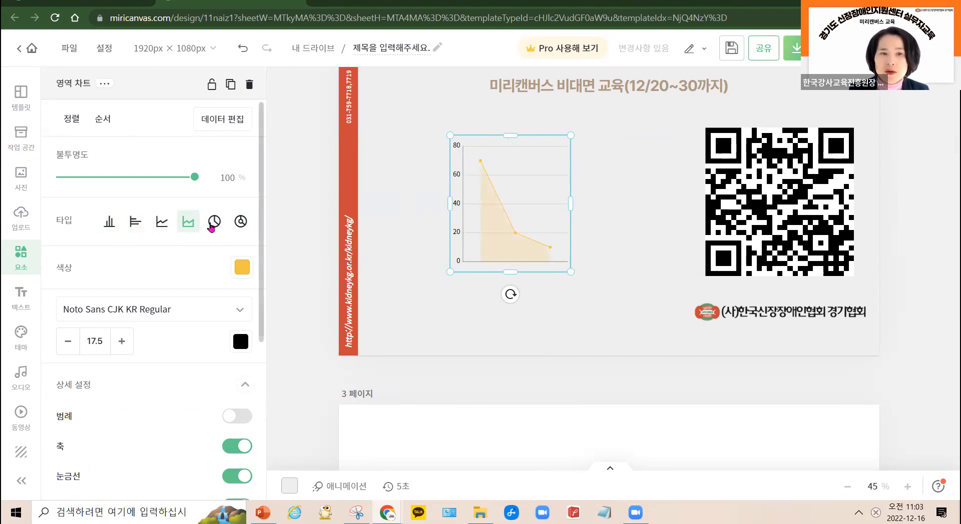
{"action": "left_click", "coordinate": [214, 224]}
{"action": "left_click", "coordinate": [241, 223]}
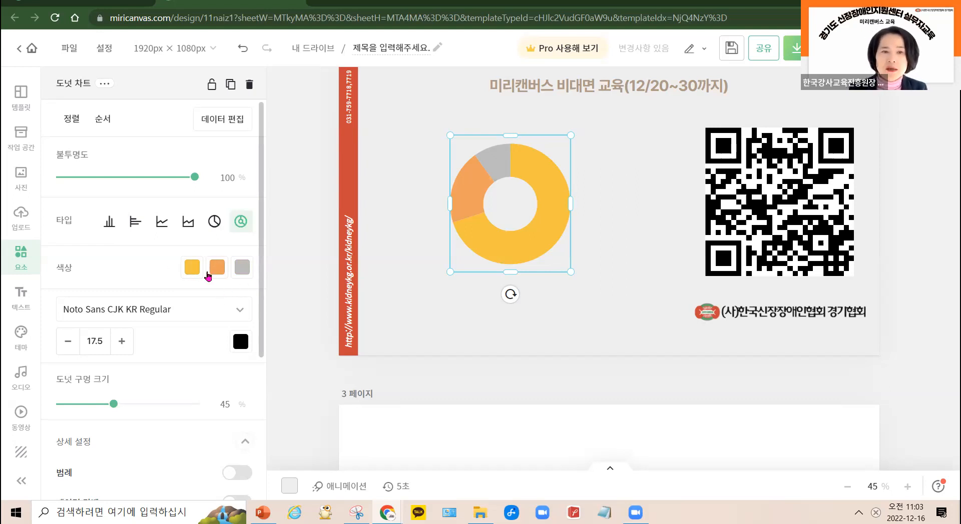
Step: Recolour the donut chart's grey slice light blue from the basic palette
{"action": "left_click", "coordinate": [237, 268]}
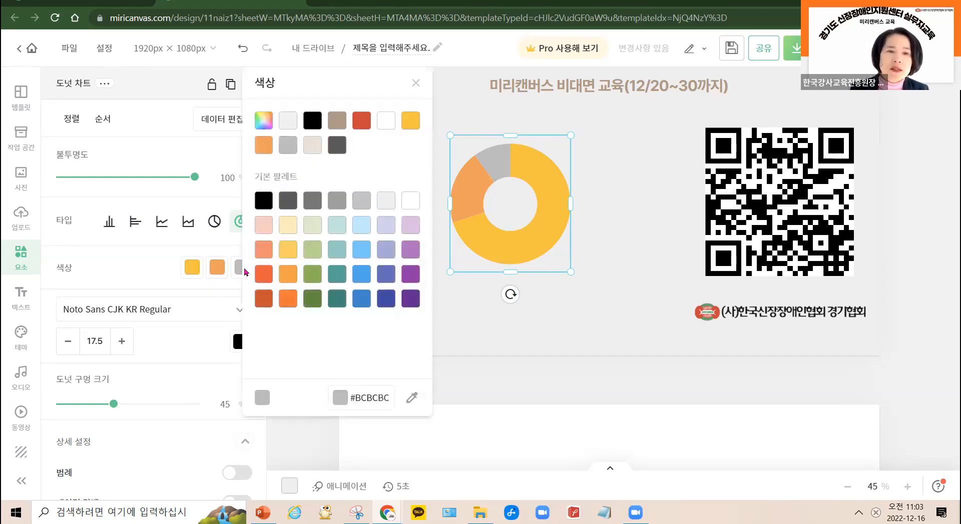
{"action": "left_click", "coordinate": [360, 249]}
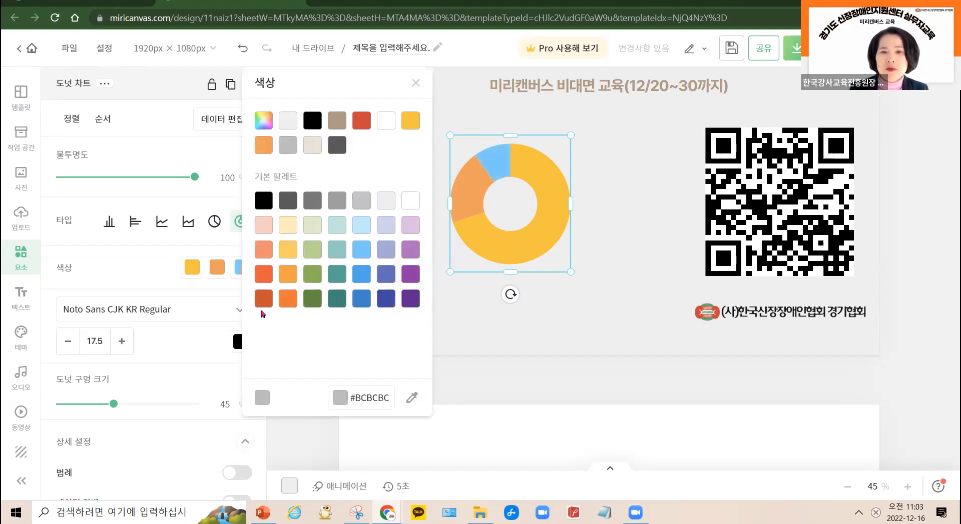
Step: Recolour the donut chart's orange slice light purple from the basic palette
{"action": "left_click", "coordinate": [485, 239]}
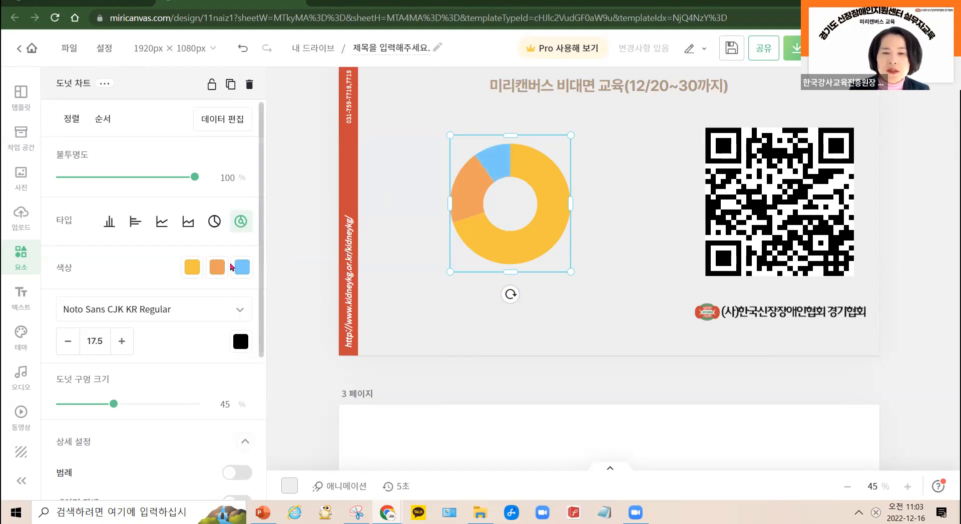
{"action": "left_click", "coordinate": [216, 267]}
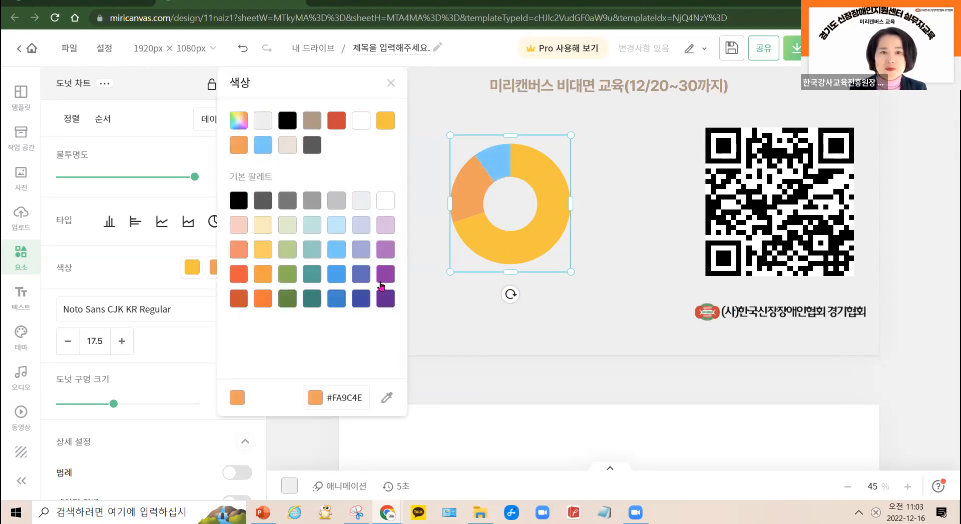
{"action": "left_click", "coordinate": [382, 251]}
{"action": "left_click", "coordinate": [539, 239]}
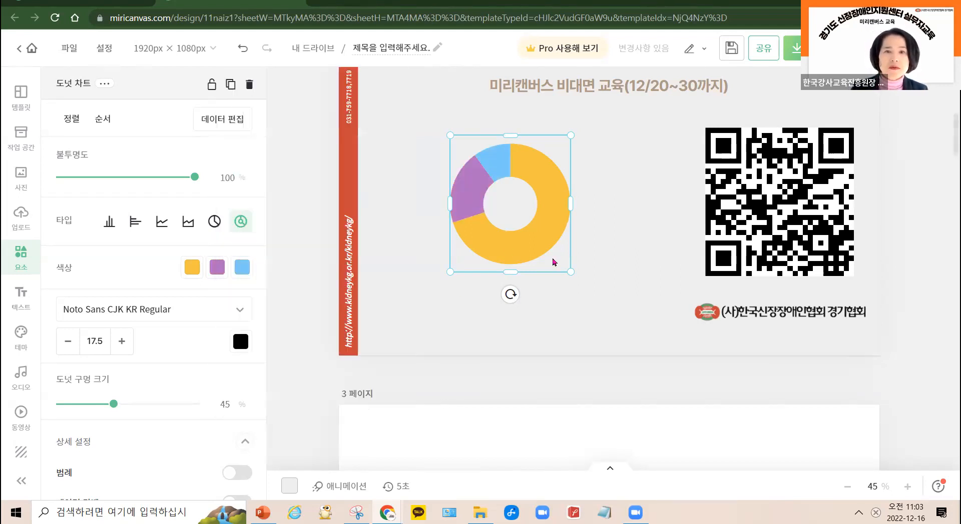
{"action": "left_click", "coordinate": [463, 420]}
{"action": "left_click", "coordinate": [415, 364]}
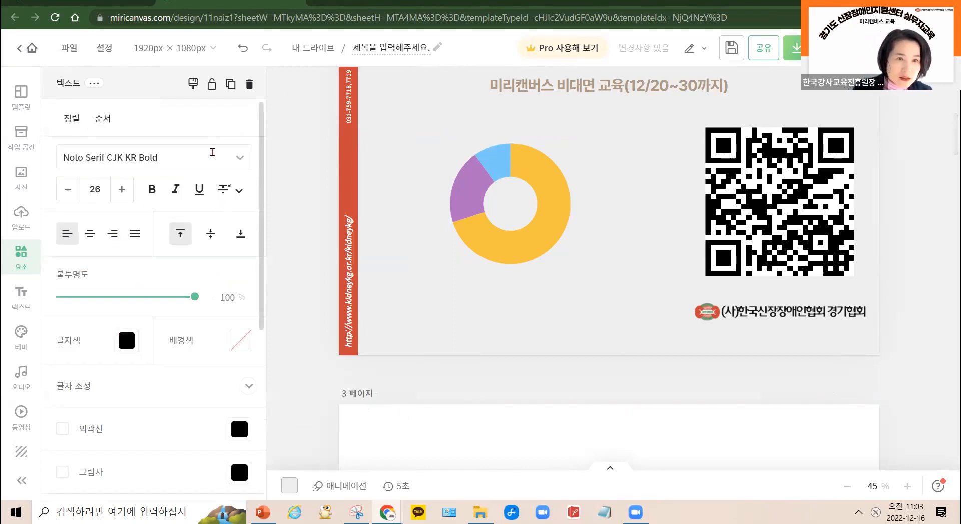
Step: Turn on the legend (범례) and the data labels (데이터 라벨) for the donut chart
{"action": "left_click", "coordinate": [448, 248]}
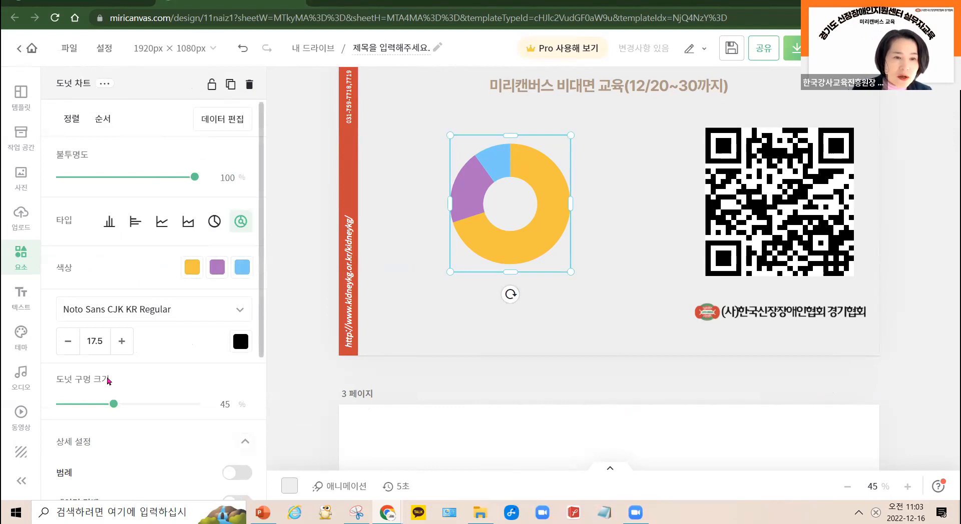
{"action": "scroll", "coordinate": [129, 365], "scroll_direction": "down", "scroll_amount": 4}
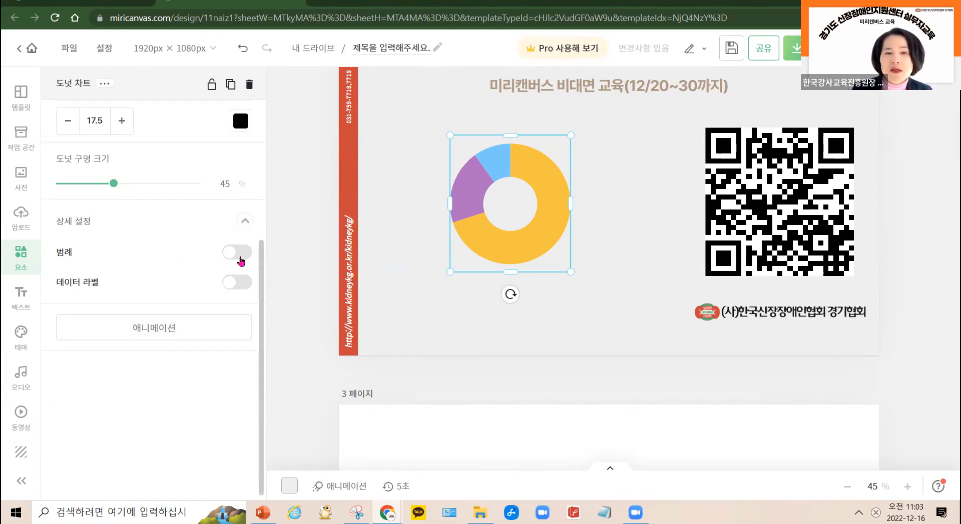
{"action": "left_click", "coordinate": [240, 252]}
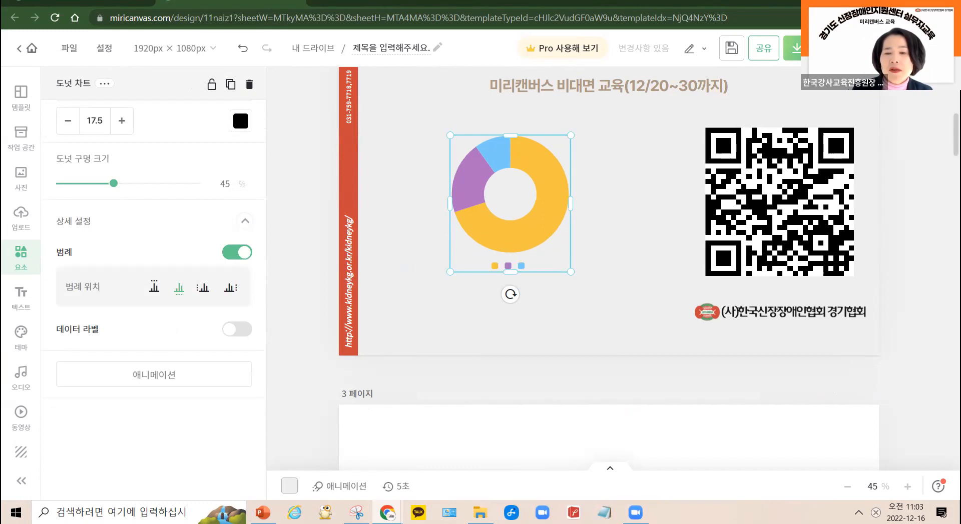
{"action": "left_click", "coordinate": [245, 330]}
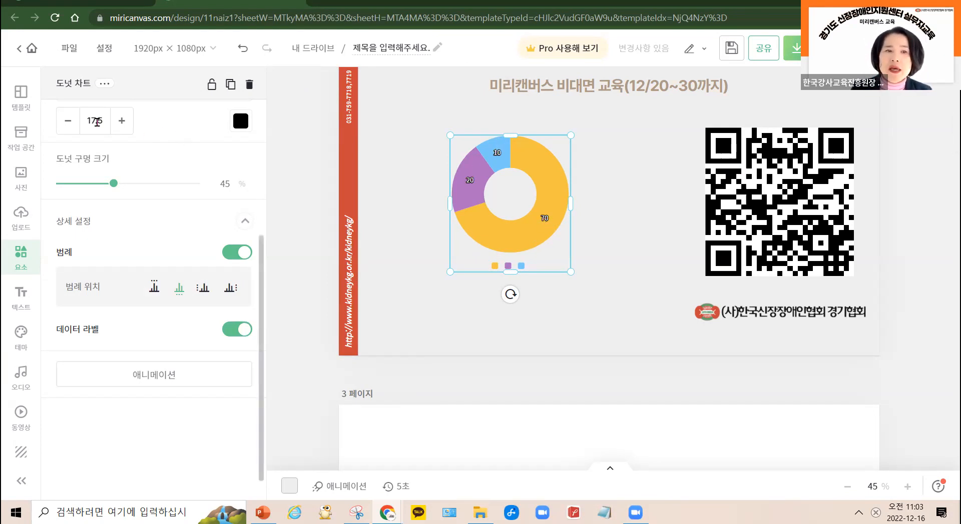
Step: Try a larger text size on the donut chart's labels and legend, and reduce it to 13.5
{"action": "left_click", "coordinate": [123, 121]}
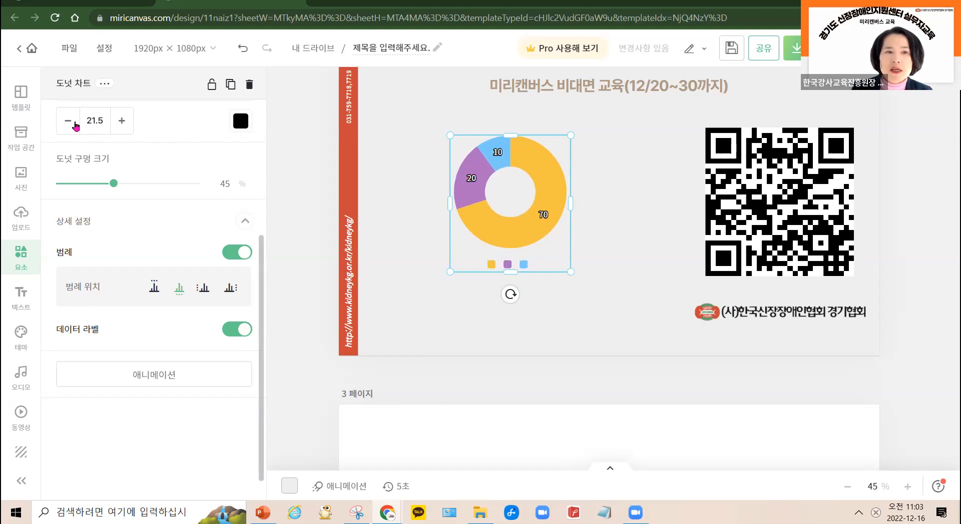
{"action": "left_click", "coordinate": [65, 128]}
{"action": "left_click", "coordinate": [65, 128]}
{"action": "left_click", "coordinate": [65, 128]}
{"action": "left_click", "coordinate": [66, 128]}
{"action": "left_click", "coordinate": [65, 128]}
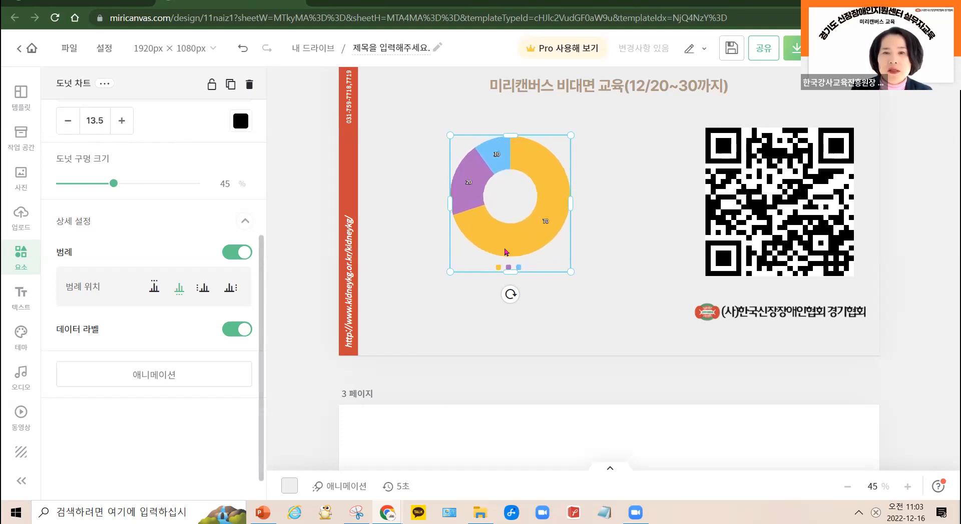
{"action": "left_click", "coordinate": [288, 322]}
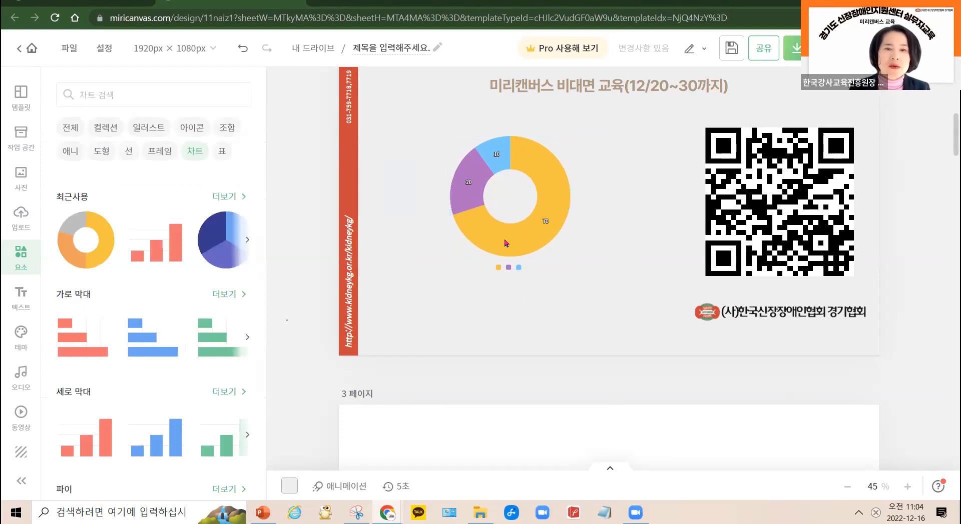
Step: Browse the line (선) elements, insert the black hand-drawn curved arrow on page 2 and select it
{"action": "scroll", "coordinate": [263, 290], "scroll_direction": "down", "scroll_amount": 5}
{"action": "scroll", "coordinate": [215, 300], "scroll_direction": "up", "scroll_amount": 5}
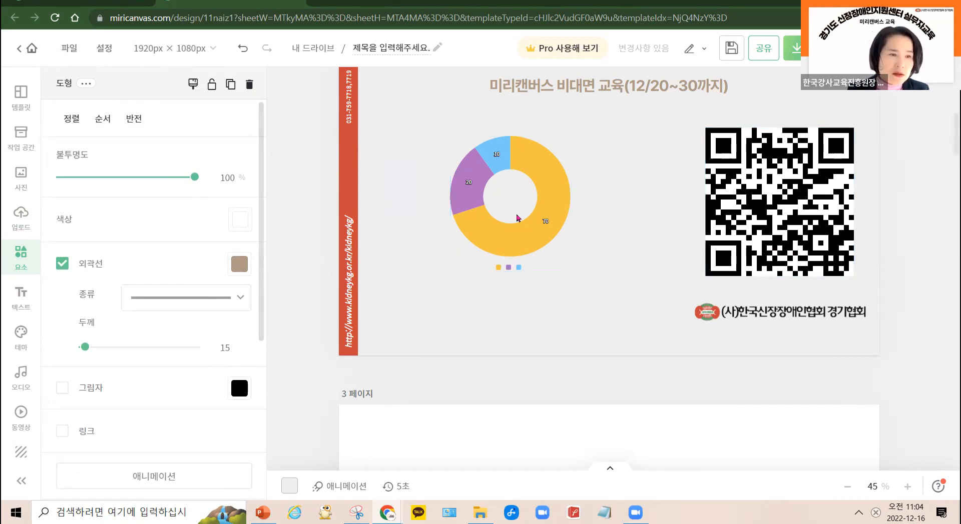
{"action": "left_click", "coordinate": [19, 258]}
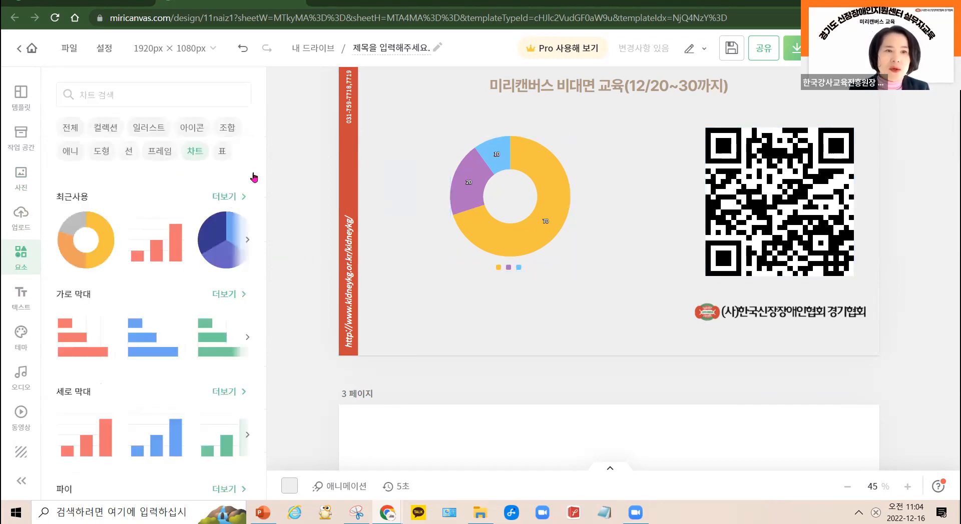
{"action": "left_click", "coordinate": [129, 155]}
{"action": "scroll", "coordinate": [165, 310], "scroll_direction": "down", "scroll_amount": 10}
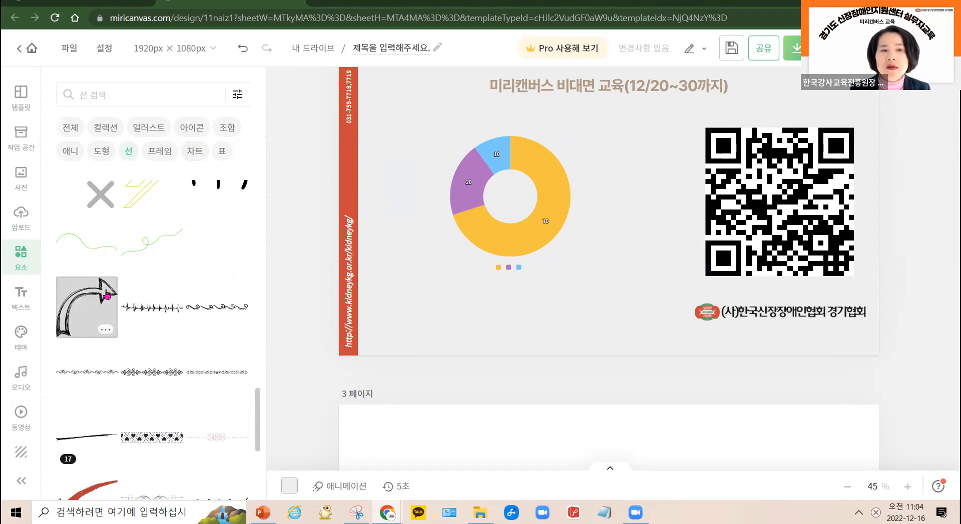
{"action": "left_click", "coordinate": [106, 296]}
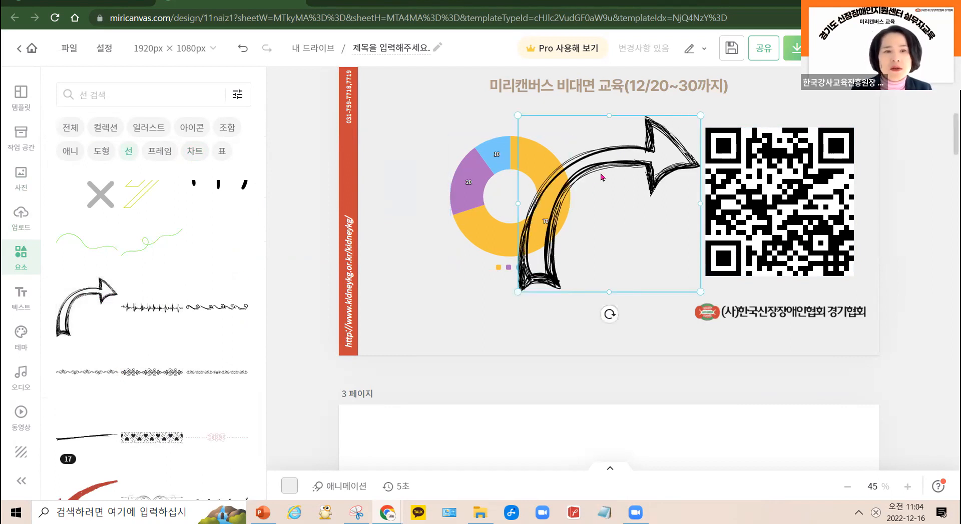
{"action": "left_click", "coordinate": [616, 157]}
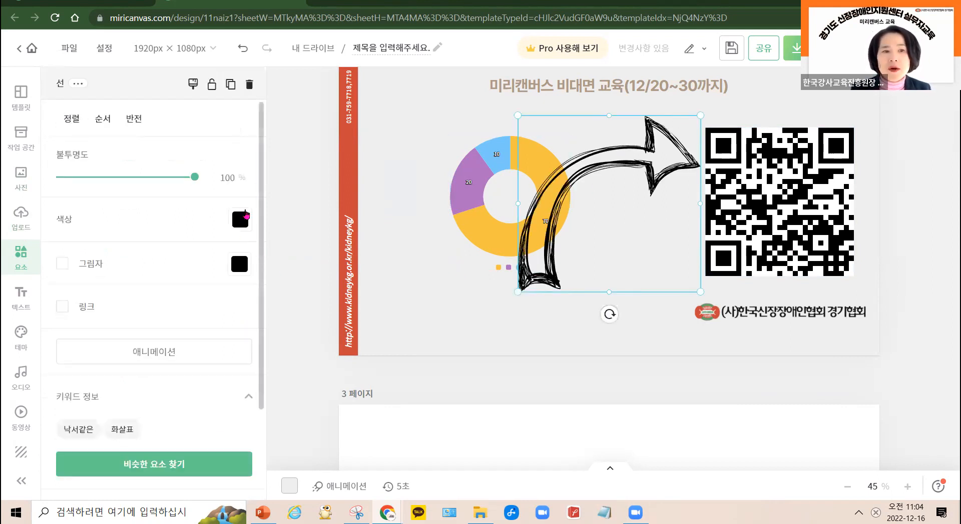
Step: Change the colour of the hand-drawn curved arrow from the line elements to orange
{"action": "left_click", "coordinate": [244, 214]}
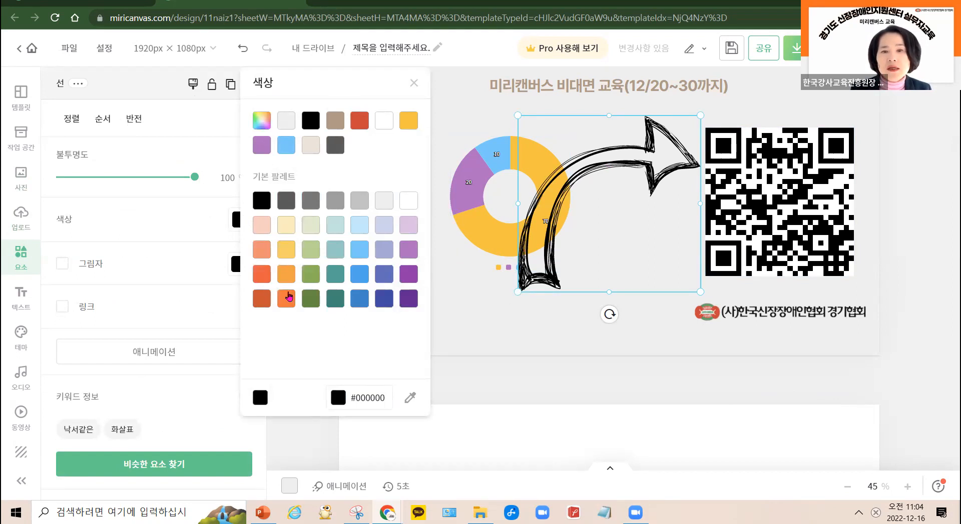
{"action": "left_click", "coordinate": [286, 296]}
{"action": "left_click", "coordinate": [639, 354]}
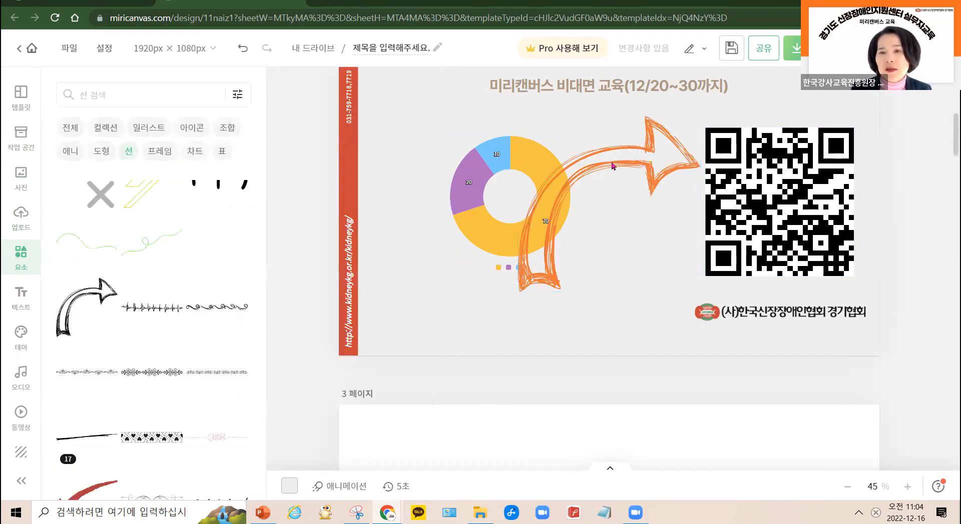
Step: Move the orange arrow slightly down and shrink it to about 70% of its size, clear of the QR code
{"action": "left_click_drag", "start_coordinate": [551, 241], "coordinate": [561, 286]}
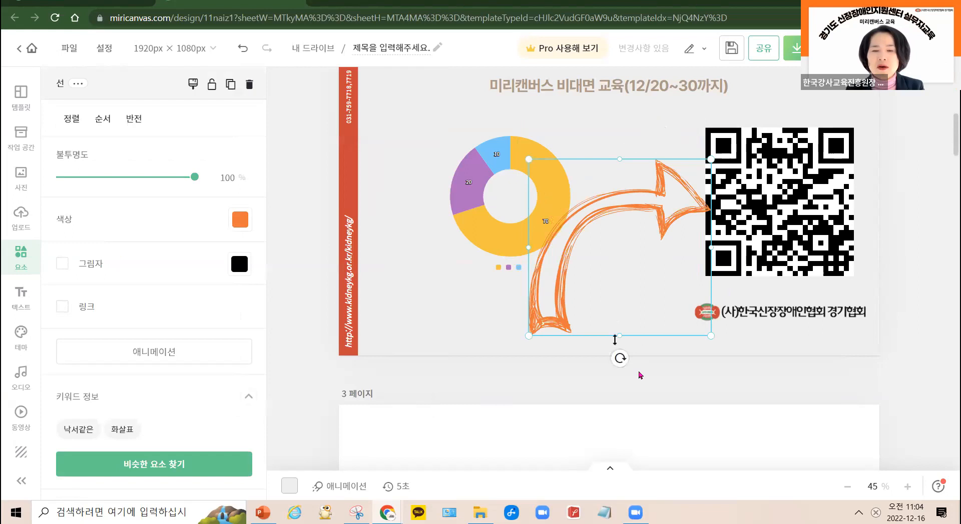
{"action": "left_click_drag", "start_coordinate": [709, 337], "coordinate": [655, 281]}
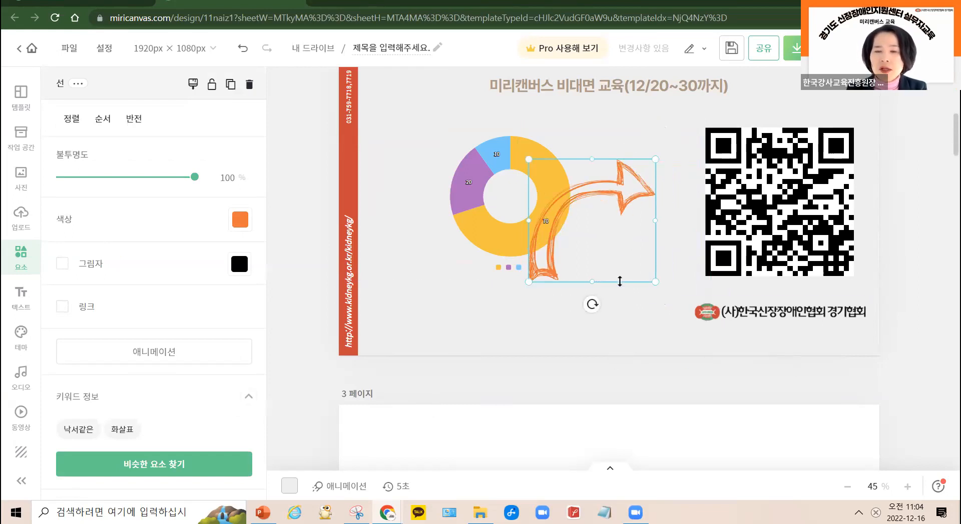
{"action": "left_click", "coordinate": [615, 202]}
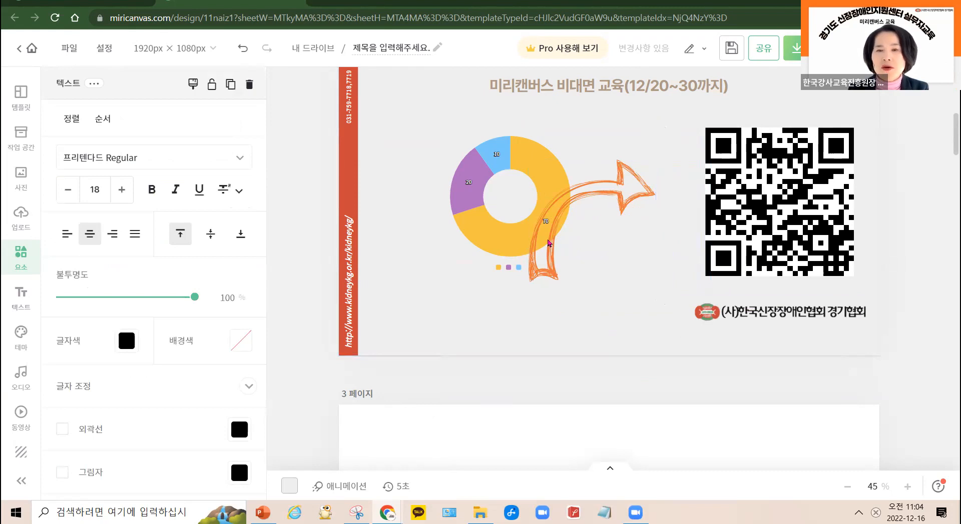
Step: Separate the arrow from the donut chart, shifting the chart toward the slide's centre and the arrow to its upper left
{"action": "left_click_drag", "start_coordinate": [549, 244], "coordinate": [532, 274]}
{"action": "left_click_drag", "start_coordinate": [541, 238], "coordinate": [441, 107]}
{"action": "left_click_drag", "start_coordinate": [549, 257], "coordinate": [607, 295]}
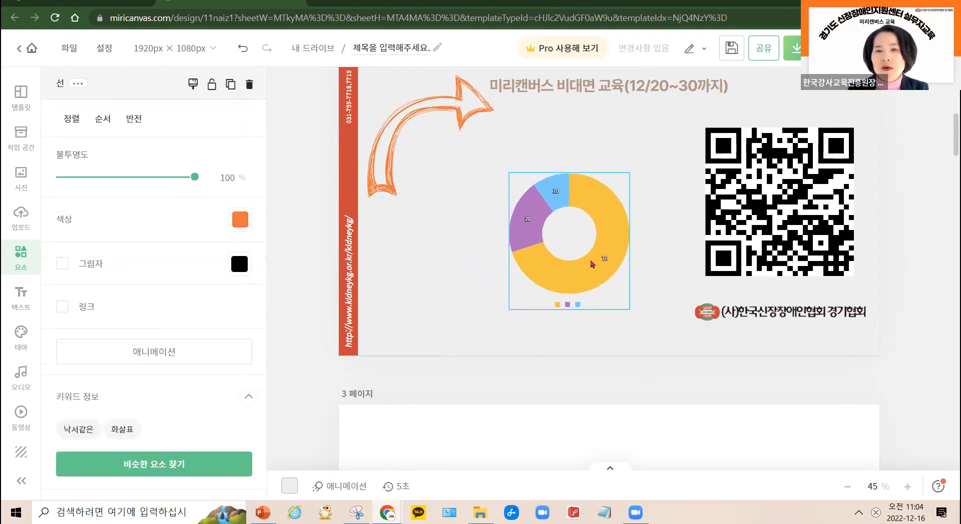
{"action": "left_click_drag", "start_coordinate": [420, 125], "coordinate": [498, 162]}
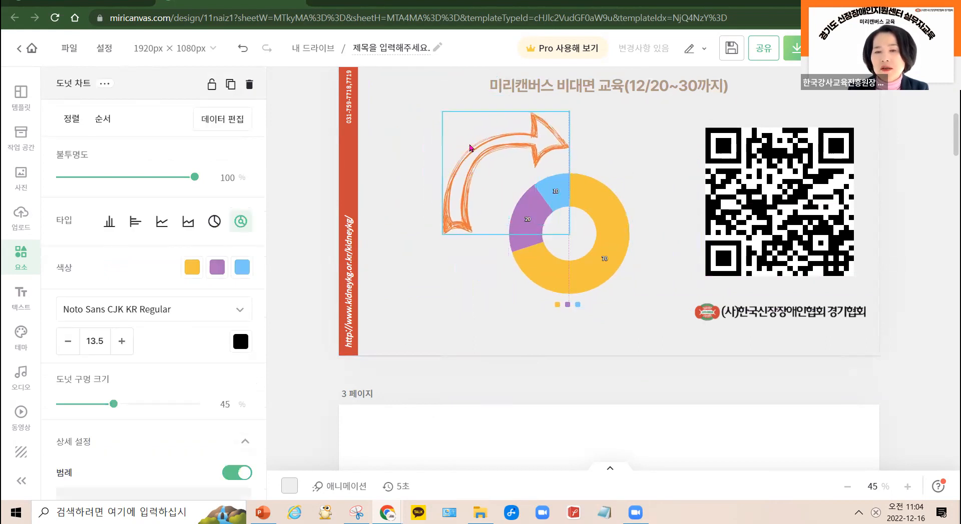
{"action": "left_click", "coordinate": [459, 289]}
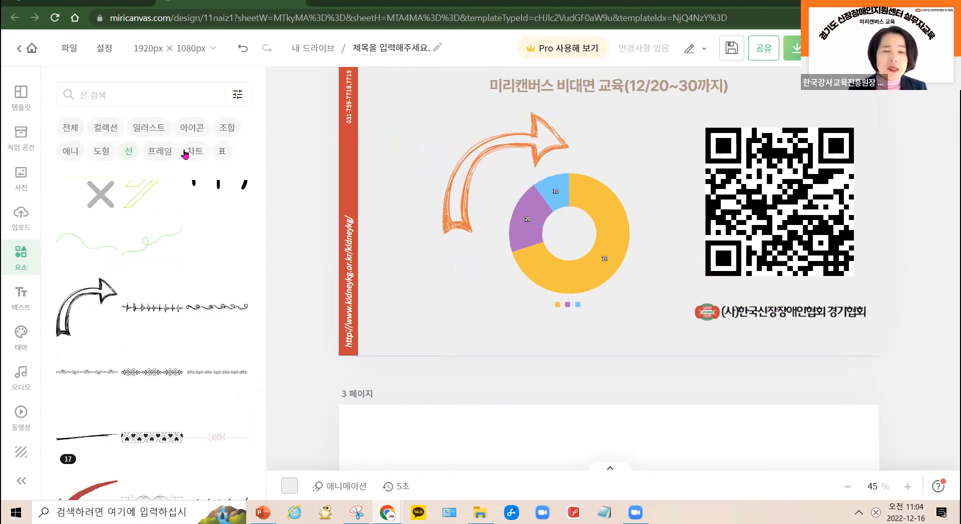
Step: Show the frame elements and move the donut chart and arrow beside the QR code, freeing space next to the red strip
{"action": "left_click", "coordinate": [161, 151]}
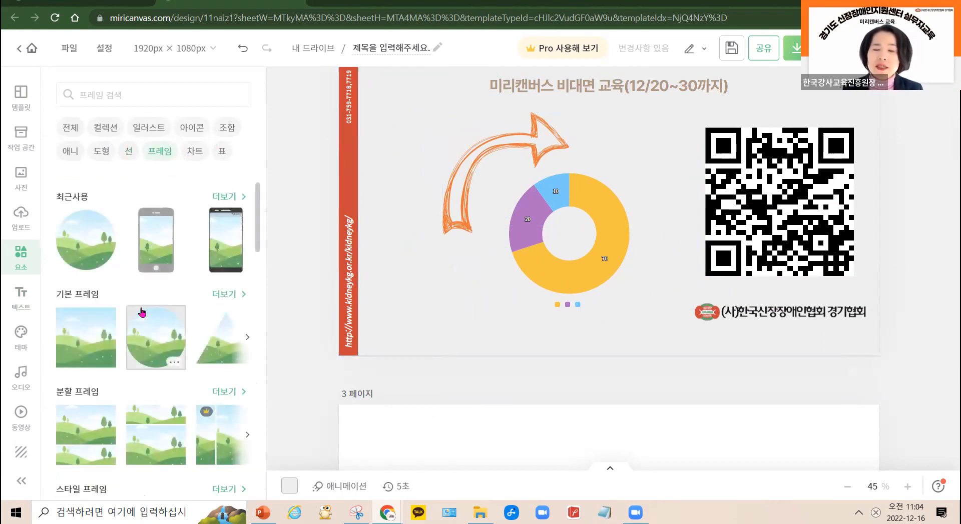
{"action": "left_click", "coordinate": [579, 257]}
{"action": "left_click_drag", "start_coordinate": [579, 254], "coordinate": [650, 218]}
{"action": "left_click_drag", "start_coordinate": [462, 181], "coordinate": [589, 204]}
{"action": "left_click", "coordinate": [299, 245]}
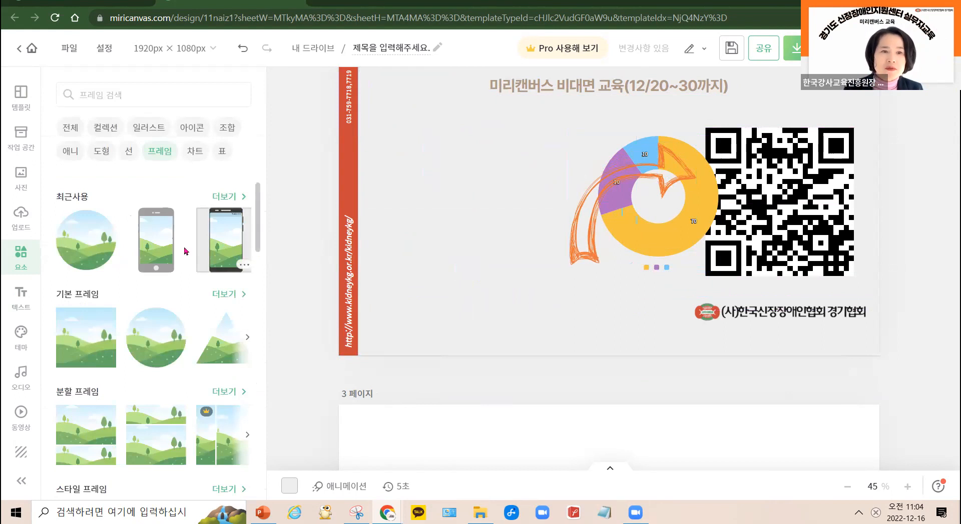
Step: Insert the grey smartphone frame and place it to the left of the donut chart
{"action": "left_click", "coordinate": [166, 253]}
{"action": "left_click_drag", "start_coordinate": [615, 232], "coordinate": [507, 244]}
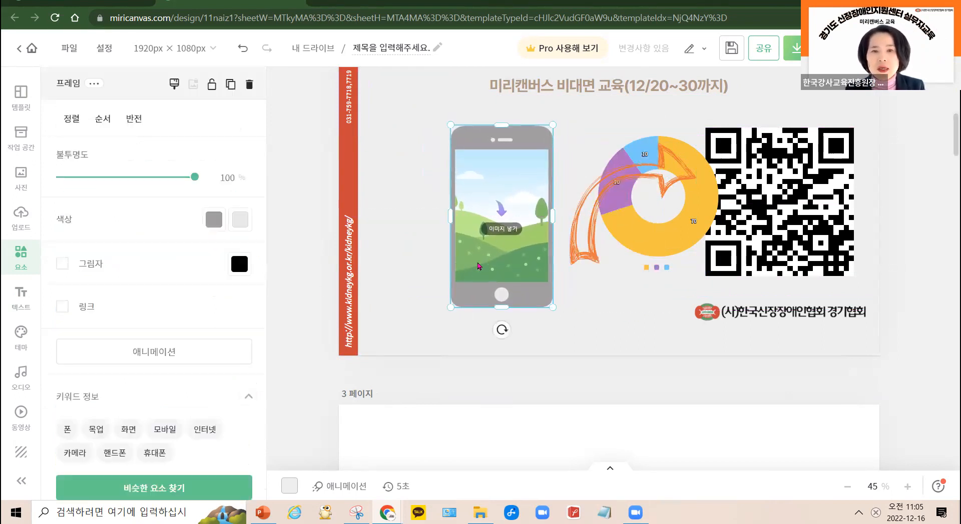
{"action": "left_click", "coordinate": [427, 253]}
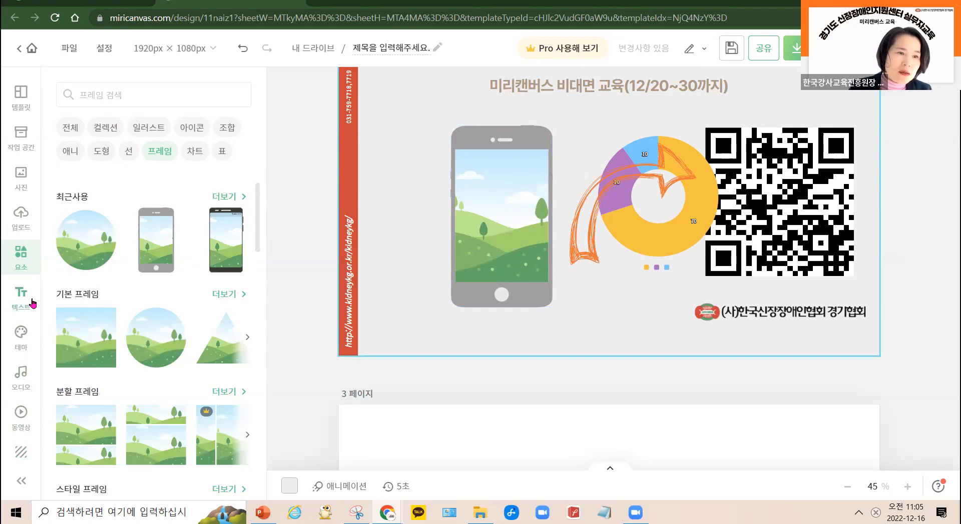
Step: Fill the smartphone frame with the brown kidney illustration from the 신장 photo results
{"action": "scroll", "coordinate": [31, 232], "scroll_direction": "down", "scroll_amount": 1}
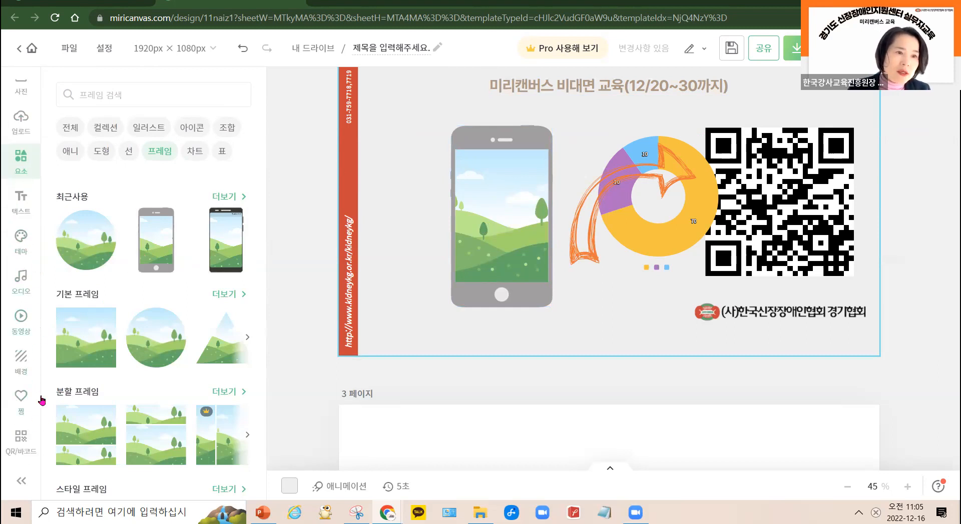
{"action": "scroll", "coordinate": [26, 275], "scroll_direction": "up", "scroll_amount": 1}
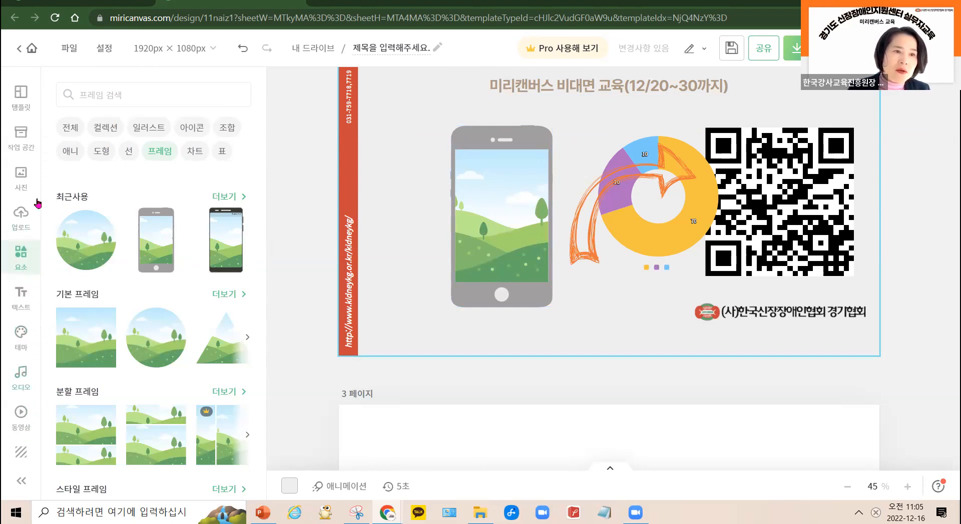
{"action": "left_click", "coordinate": [24, 178]}
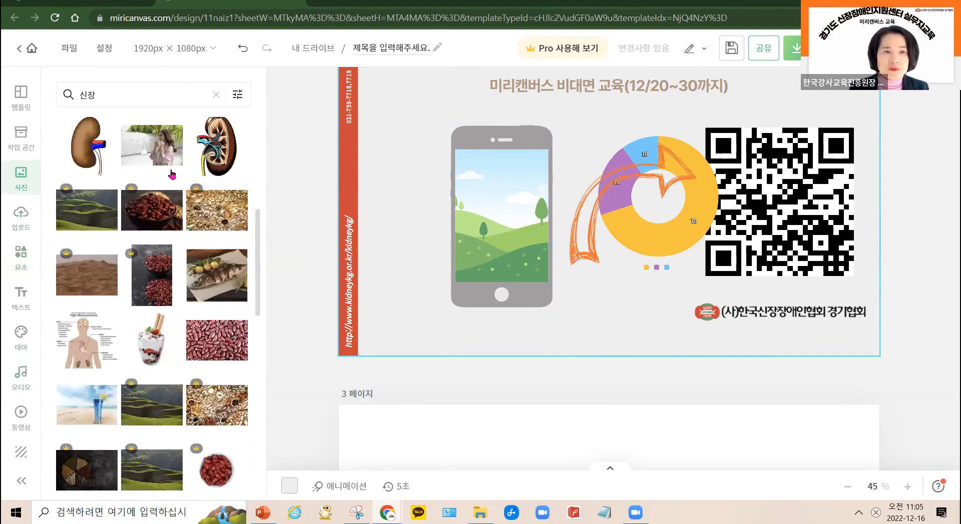
{"action": "scroll", "coordinate": [174, 211], "scroll_direction": "down", "scroll_amount": 5}
{"action": "scroll", "coordinate": [166, 230], "scroll_direction": "up", "scroll_amount": 1}
{"action": "left_click_drag", "start_coordinate": [89, 353], "coordinate": [490, 253]}
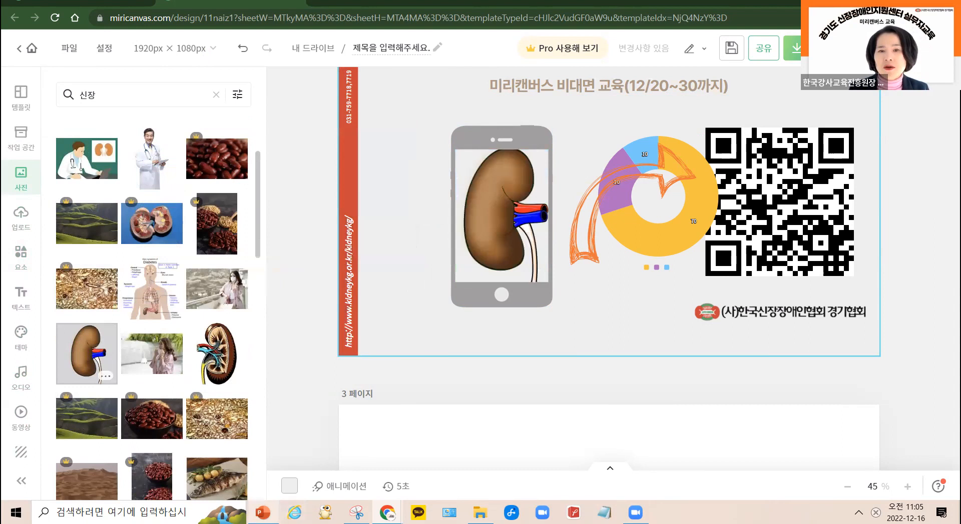
{"action": "mouse_move", "coordinate": [263, 513]}
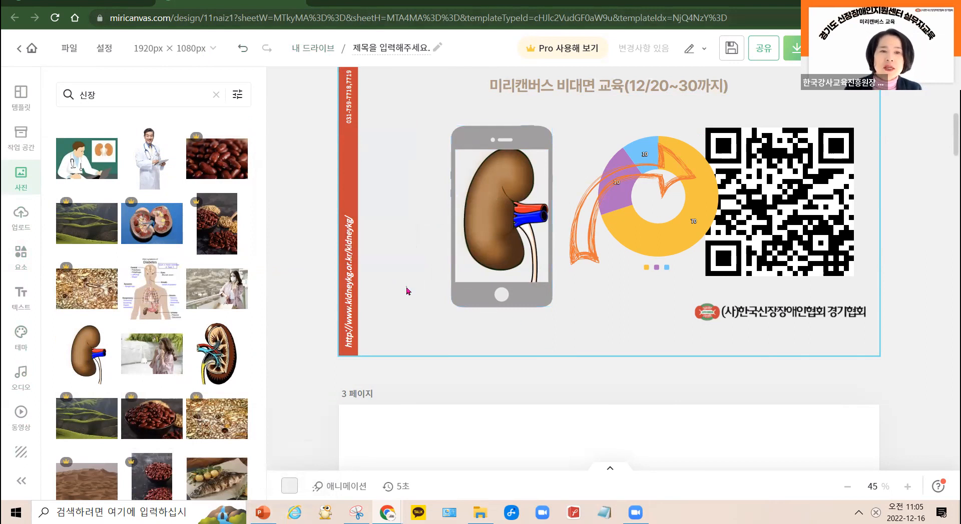
{"action": "left_click", "coordinate": [484, 238]}
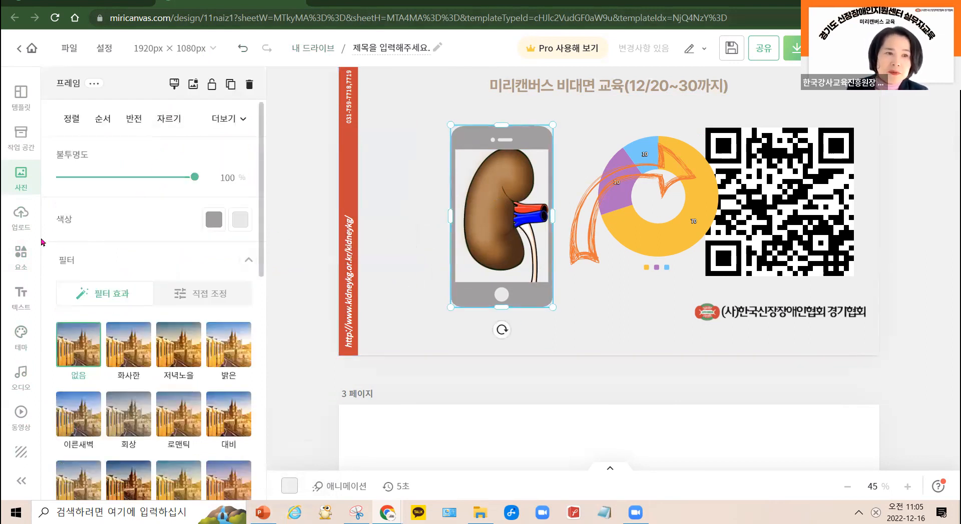
Step: Insert the circular frame with a ribbon banner and arrange it to the right of the smartphone frame, overlapping the chart's lower part
{"action": "left_click", "coordinate": [23, 260]}
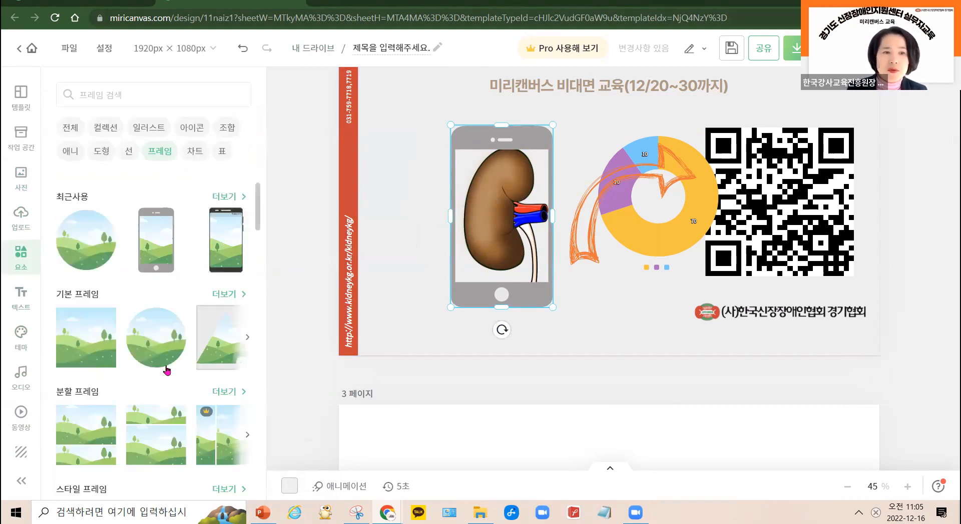
{"action": "scroll", "coordinate": [155, 370], "scroll_direction": "down", "scroll_amount": 5}
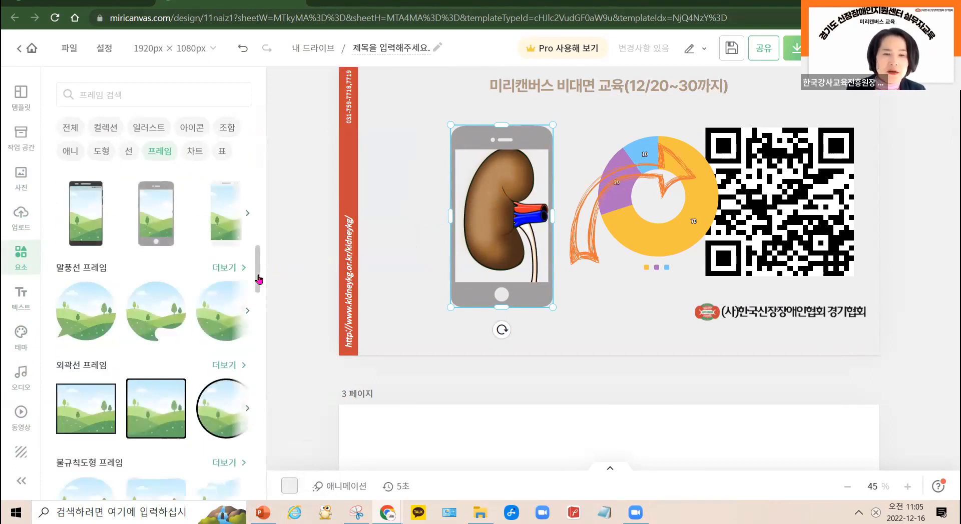
{"action": "scroll", "coordinate": [259, 278], "scroll_direction": "down", "scroll_amount": 3}
{"action": "scroll", "coordinate": [264, 337], "scroll_direction": "down", "scroll_amount": 6}
{"action": "scroll", "coordinate": [264, 345], "scroll_direction": "down", "scroll_amount": 1}
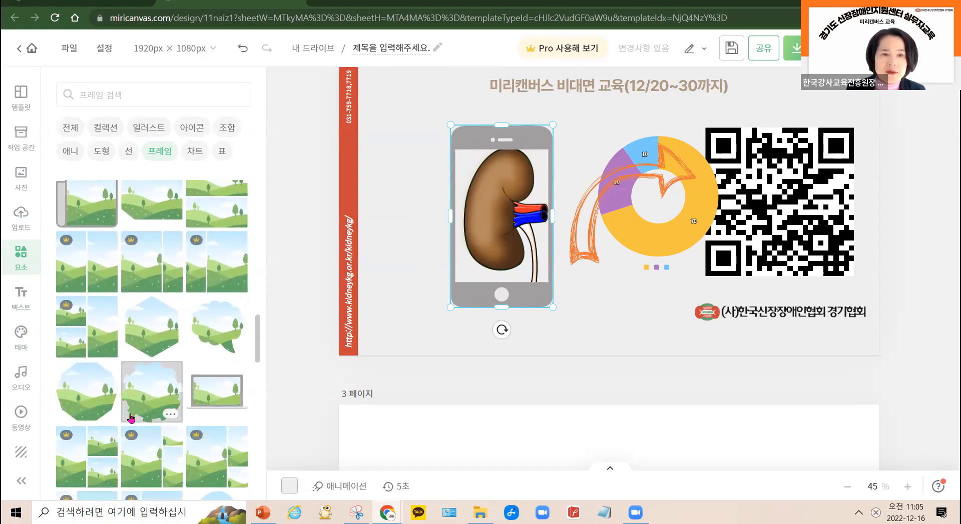
{"action": "scroll", "coordinate": [187, 400], "scroll_direction": "down", "scroll_amount": 5}
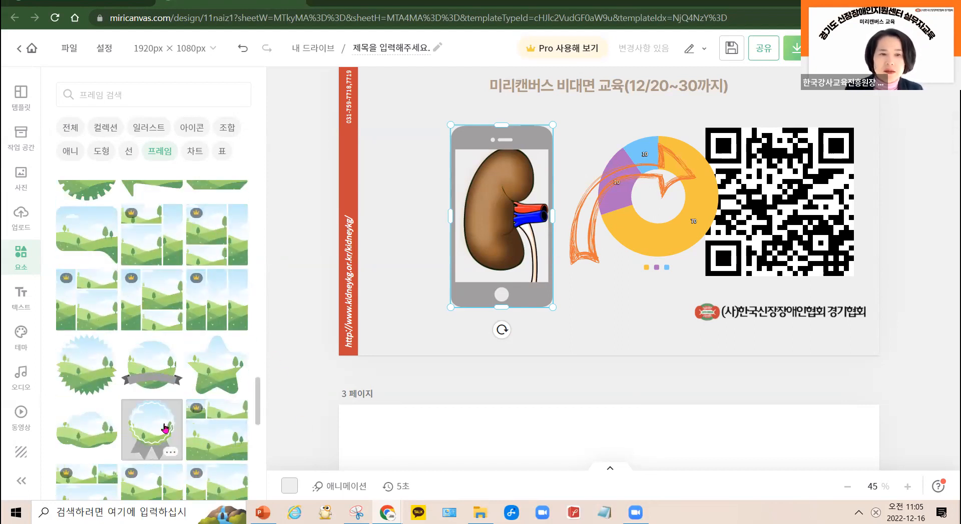
{"action": "left_click", "coordinate": [156, 371]}
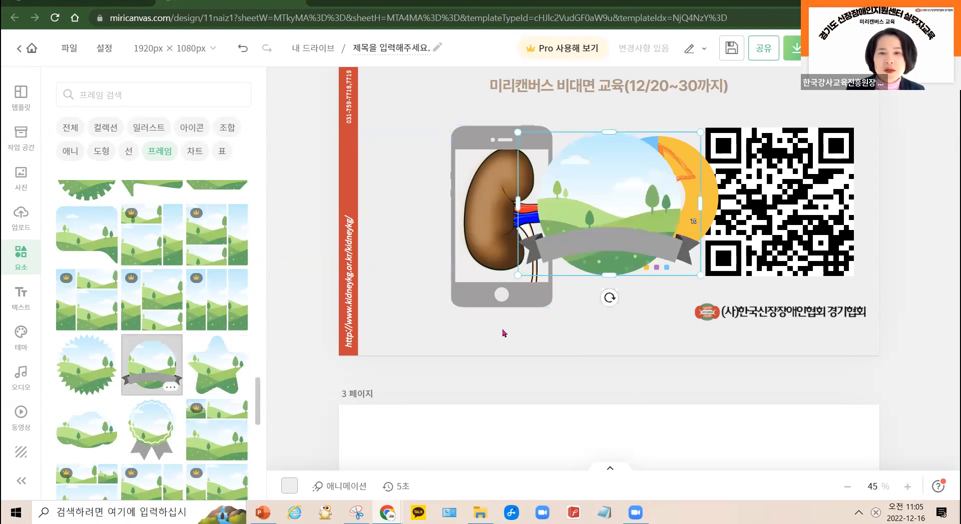
{"action": "left_click_drag", "start_coordinate": [485, 232], "coordinate": [683, 243]}
{"action": "left_click_drag", "start_coordinate": [622, 241], "coordinate": [609, 286]}
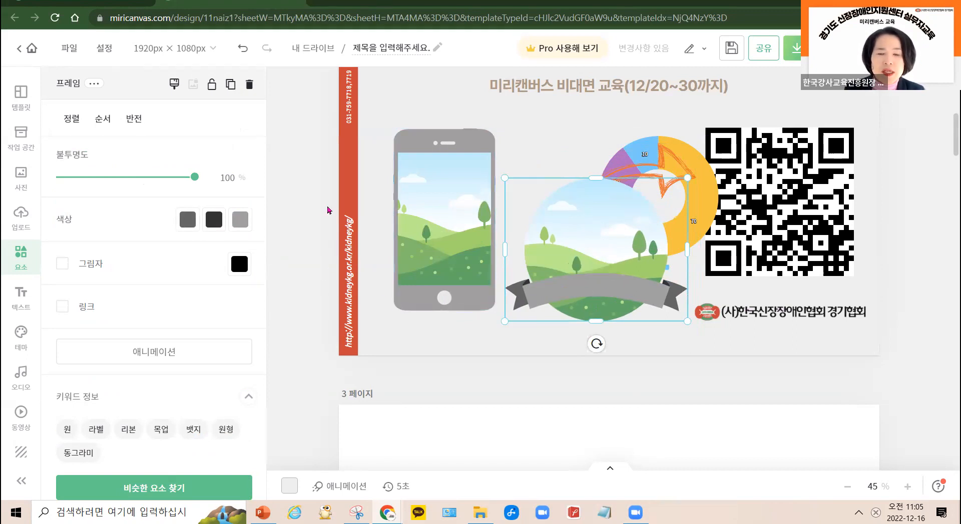
Step: Colour the circular frame's ribbon banner orange and its ribbon tails light coral (#FD8A69)
{"action": "left_click", "coordinate": [241, 219]}
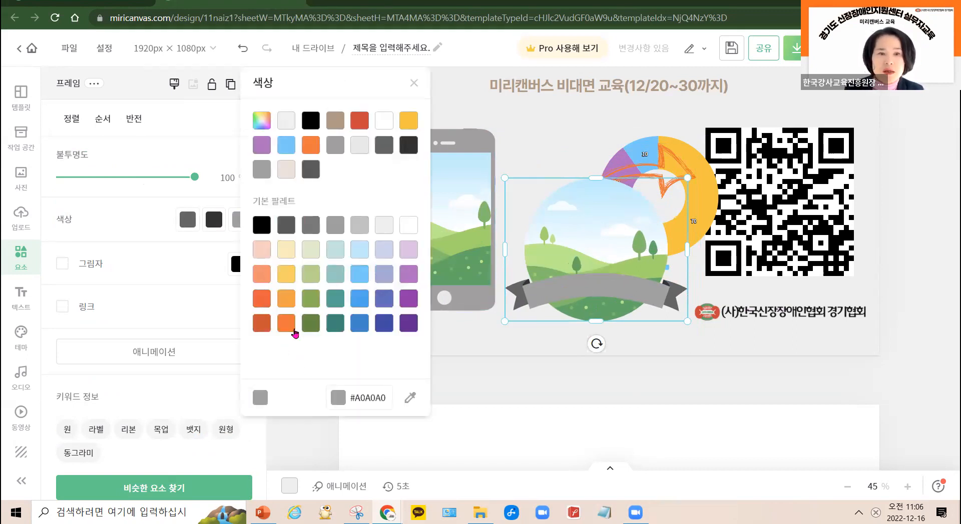
{"action": "left_click", "coordinate": [287, 324]}
{"action": "left_click", "coordinate": [521, 301]}
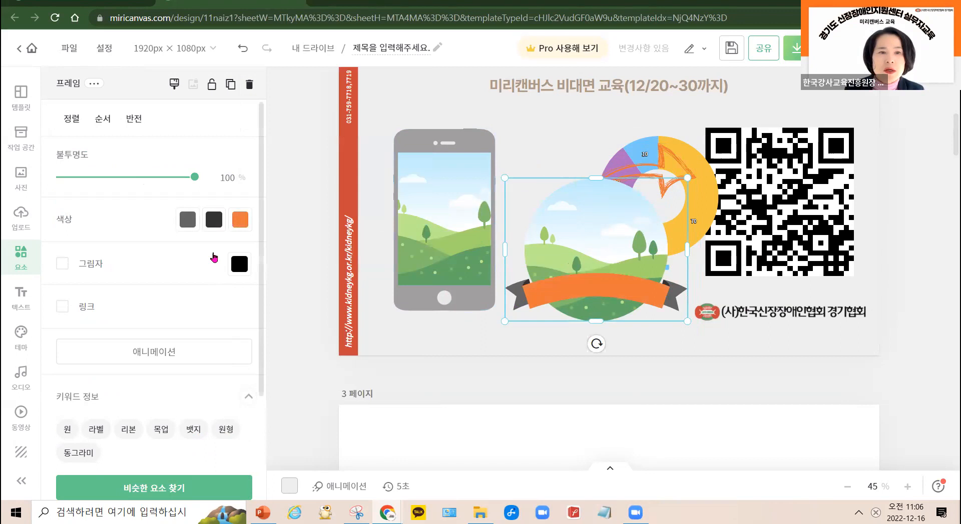
{"action": "left_click", "coordinate": [188, 220]}
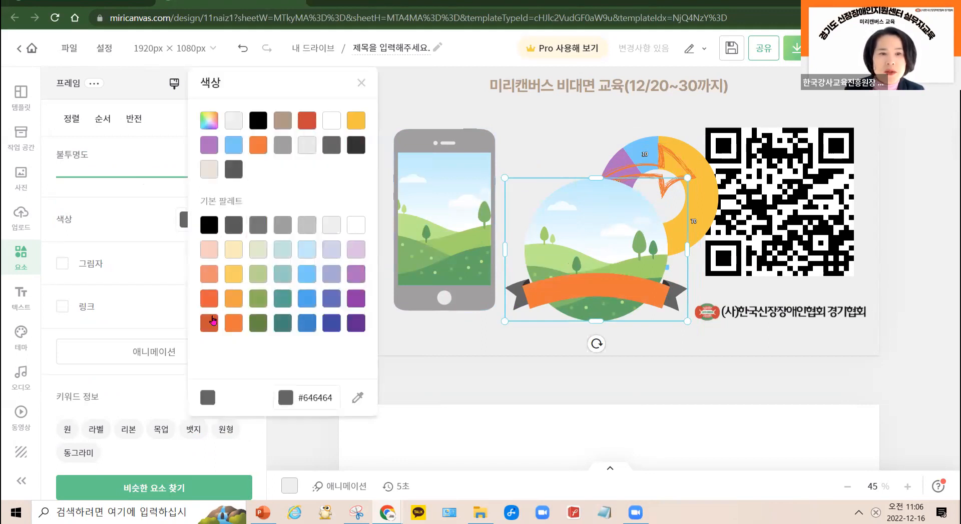
{"action": "left_click", "coordinate": [209, 273]}
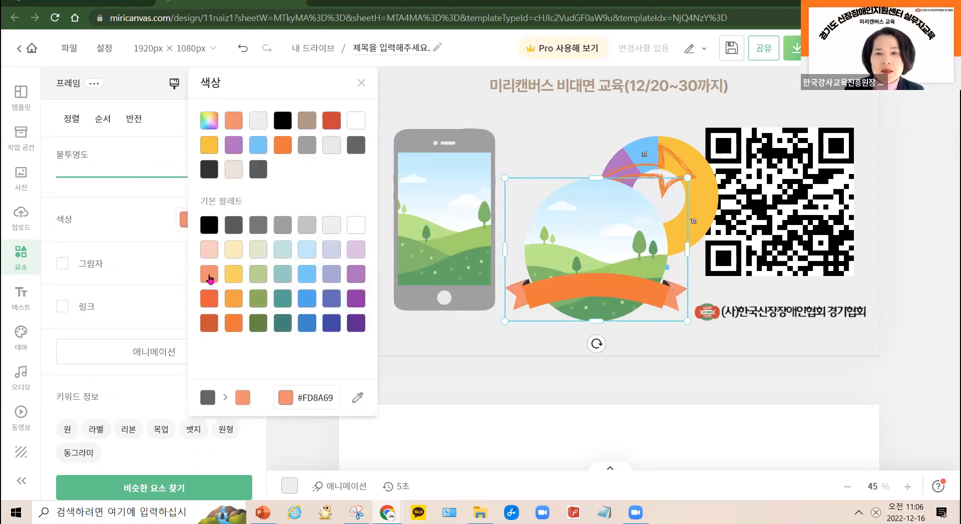
{"action": "left_click", "coordinate": [651, 369]}
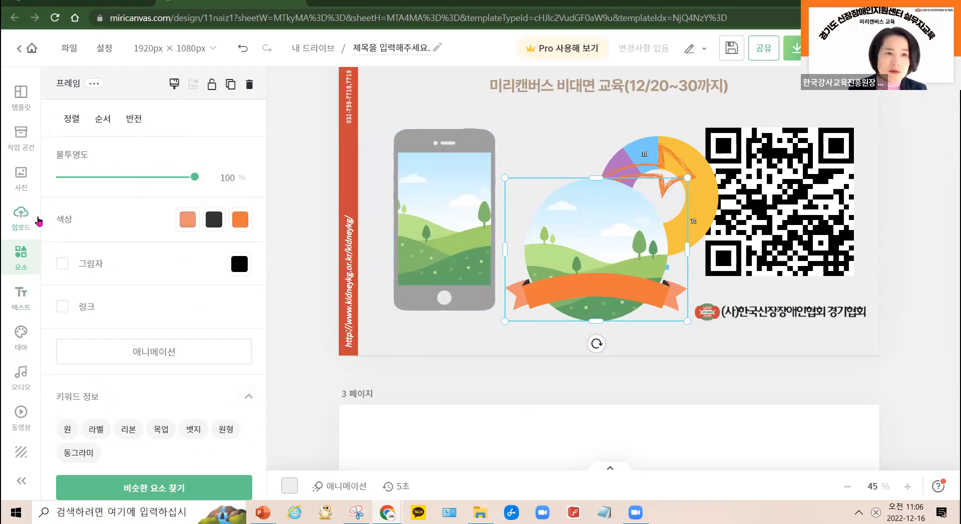
Step: Fill the circular ribbon frame with the orange illustration of two kidneys from the 신장 photo results
{"action": "scroll", "coordinate": [47, 306], "scroll_direction": "down", "scroll_amount": 1}
{"action": "scroll", "coordinate": [129, 156], "scroll_direction": "up", "scroll_amount": 1}
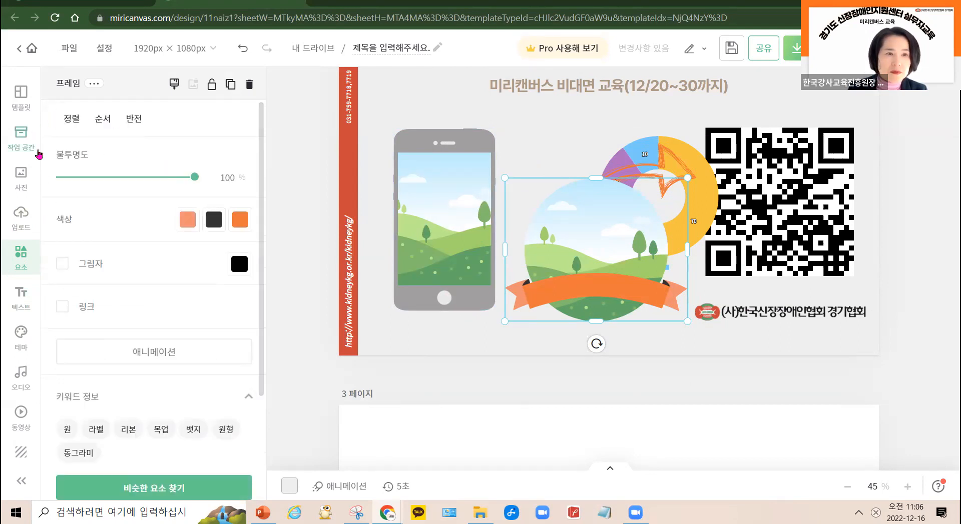
{"action": "left_click", "coordinate": [28, 255]}
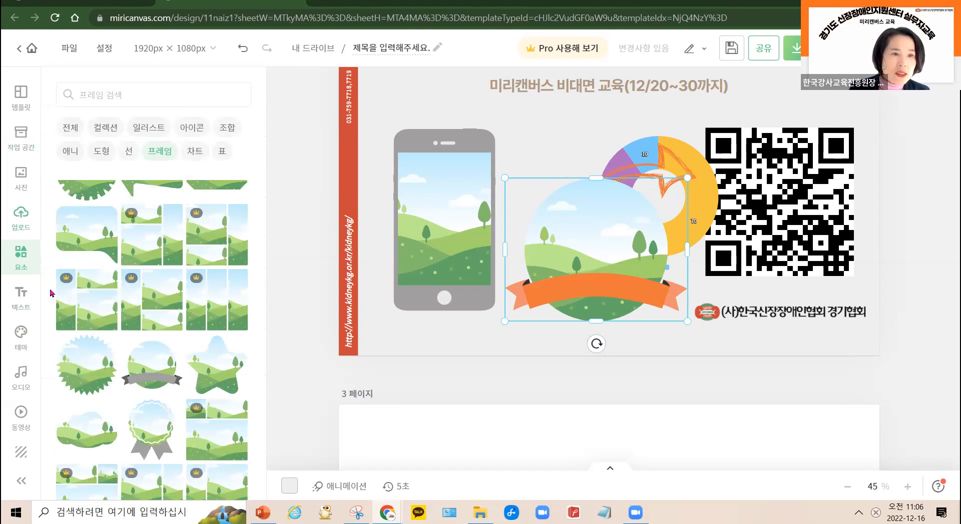
{"action": "left_click", "coordinate": [21, 180]}
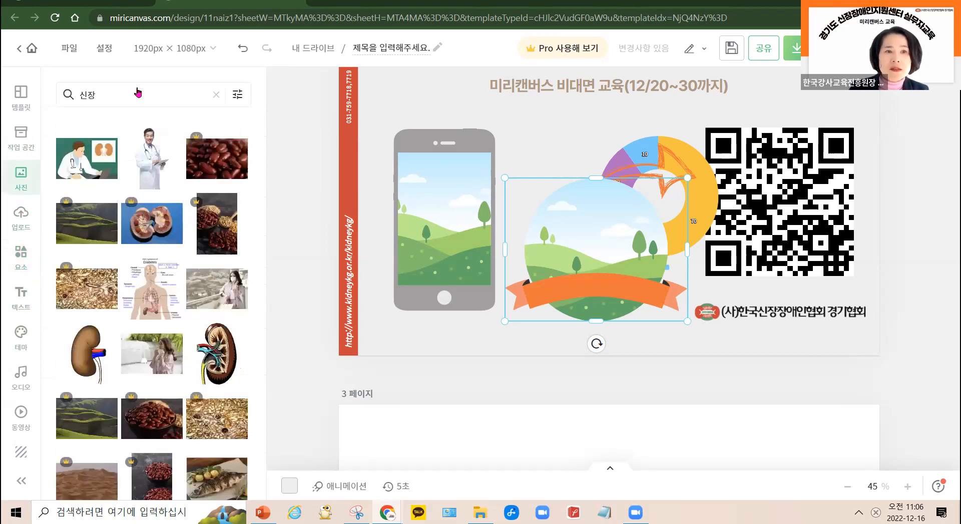
{"action": "left_click", "coordinate": [129, 102]}
{"action": "scroll", "coordinate": [117, 391], "scroll_direction": "down", "scroll_amount": 4}
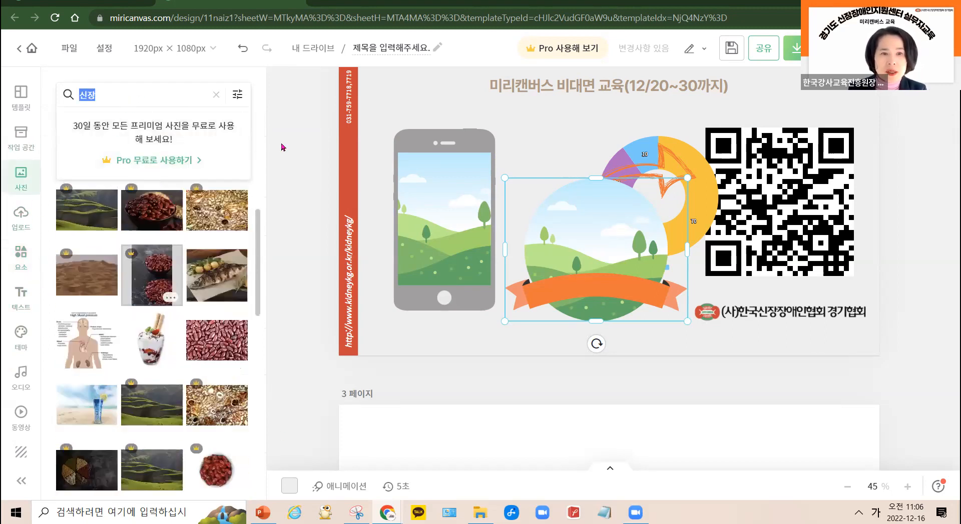
{"action": "scroll", "coordinate": [117, 391], "scroll_direction": "down", "scroll_amount": 5}
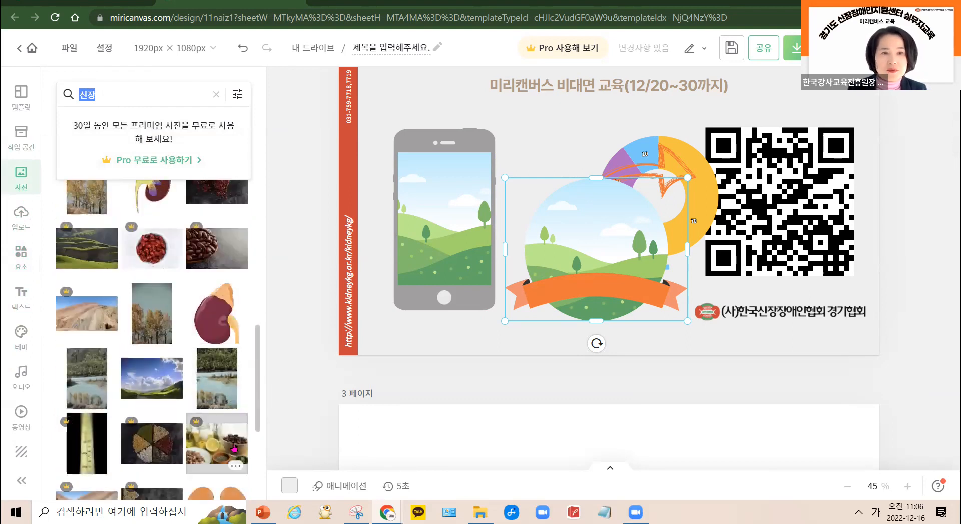
{"action": "scroll", "coordinate": [243, 388], "scroll_direction": "down", "scroll_amount": 4}
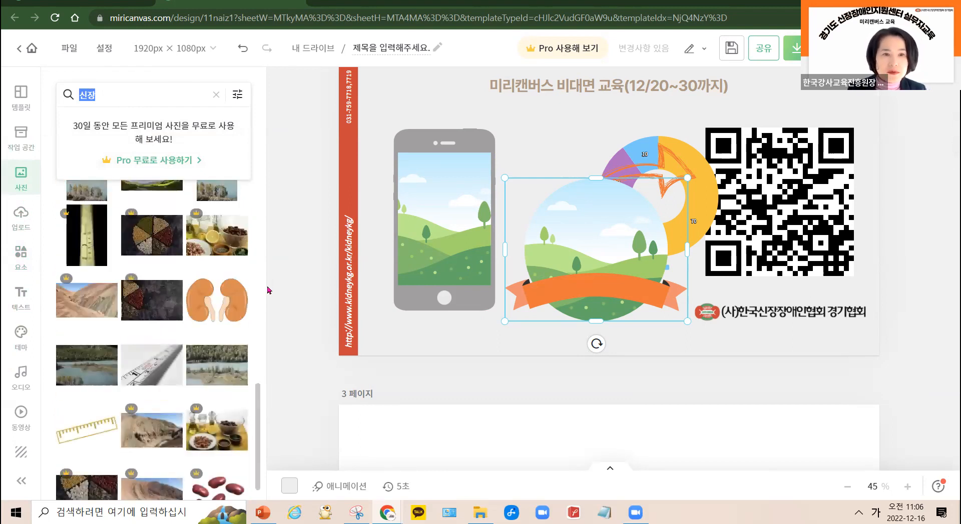
{"action": "left_click_drag", "start_coordinate": [220, 305], "coordinate": [609, 274]}
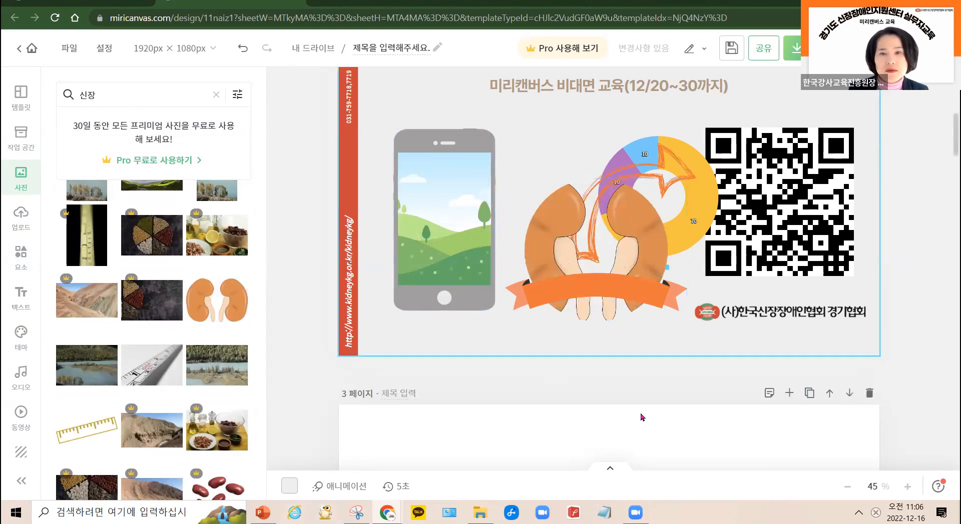
{"action": "left_click", "coordinate": [551, 399]}
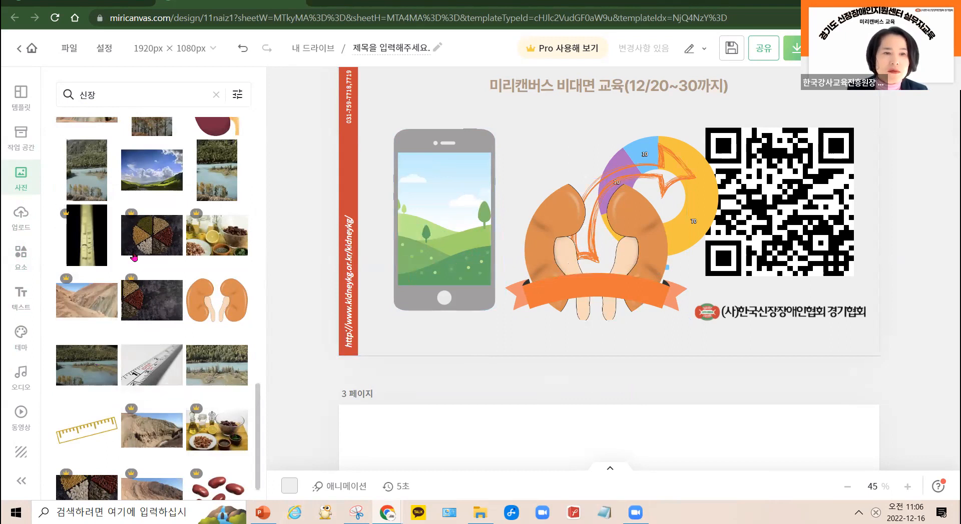
Step: Replace the circular frame's image with the photo of two dark brown lobed kidneys on a wooden board from the 신장 results
{"action": "scroll", "coordinate": [226, 414], "scroll_direction": "down", "scroll_amount": 1}
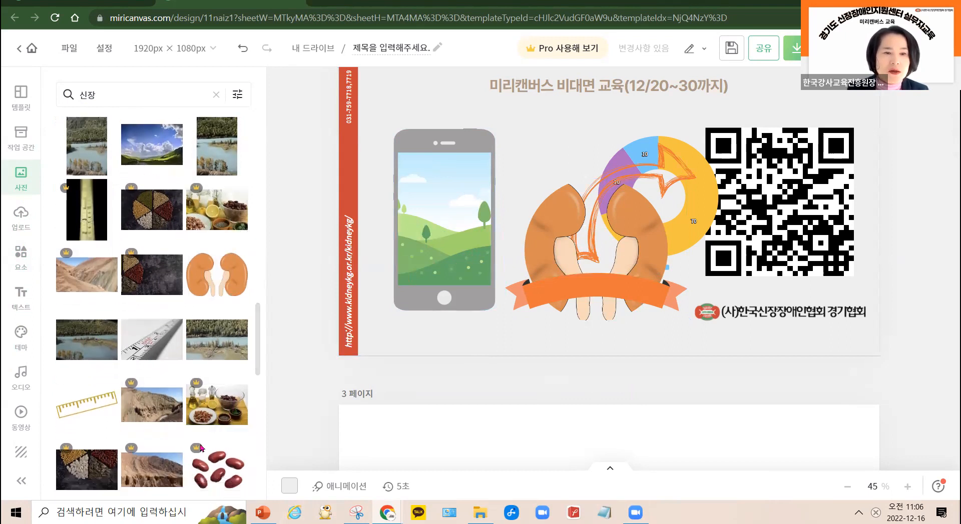
{"action": "scroll", "coordinate": [226, 414], "scroll_direction": "down", "scroll_amount": 4}
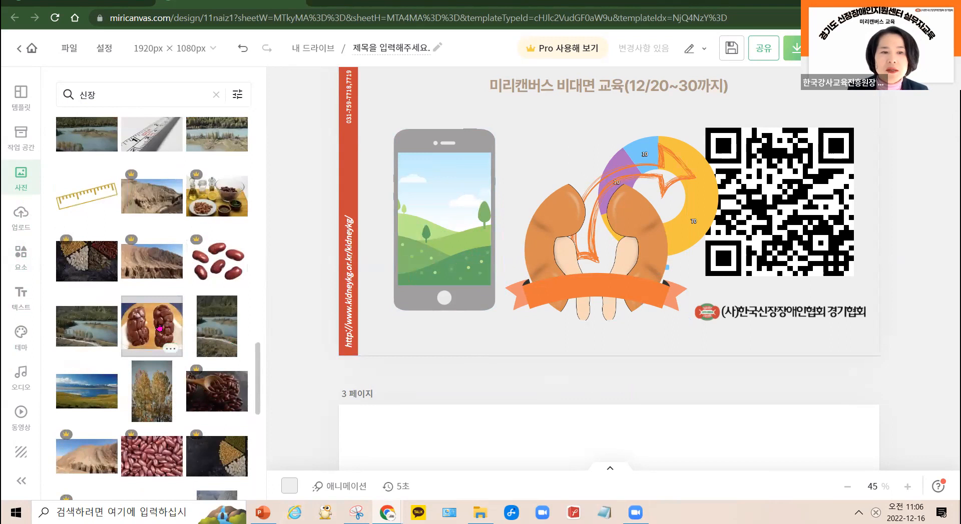
{"action": "left_click_drag", "start_coordinate": [159, 328], "coordinate": [564, 303]}
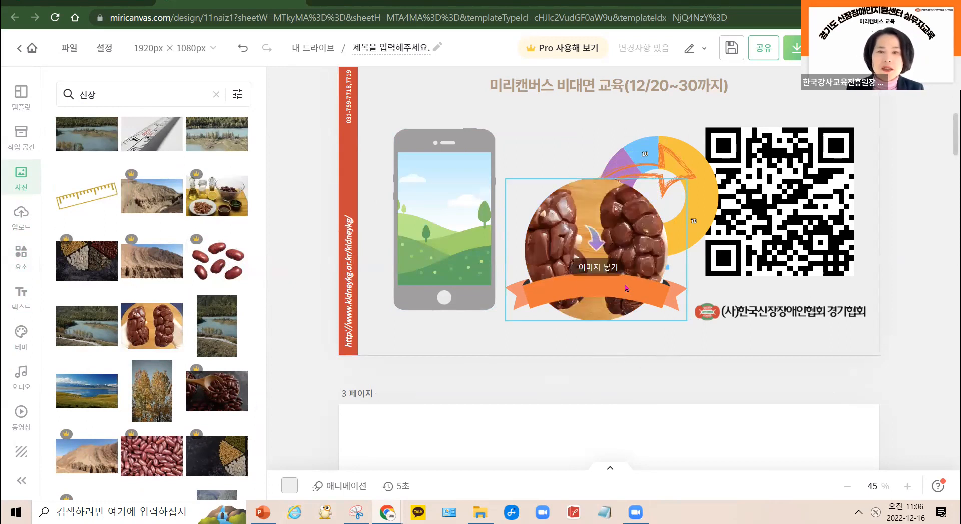
{"action": "left_click_drag", "start_coordinate": [688, 304], "coordinate": [533, 307]}
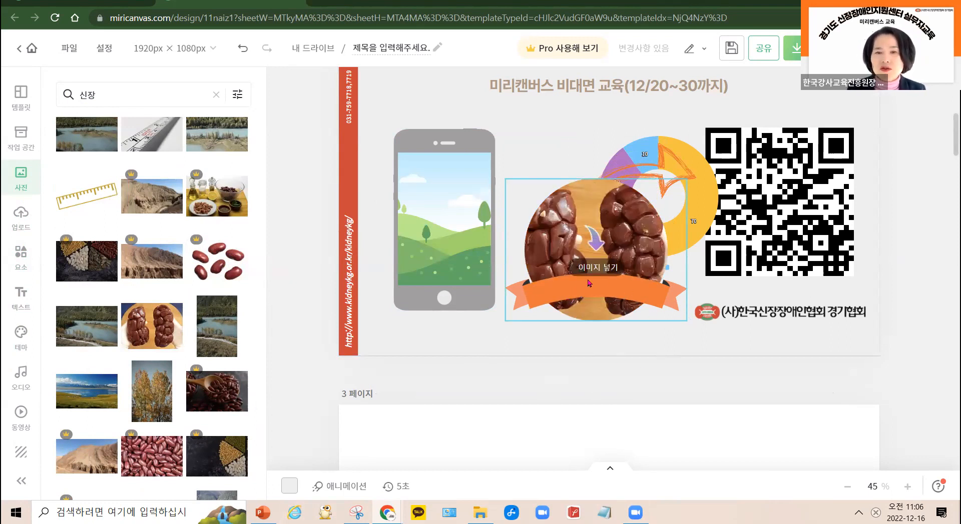
{"action": "left_click_drag", "start_coordinate": [656, 313], "coordinate": [558, 363]}
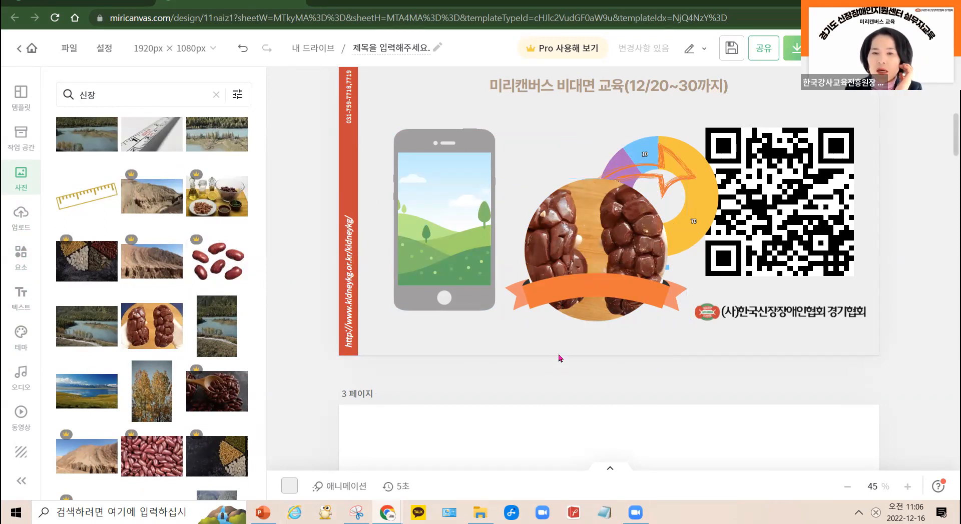
{"action": "scroll", "coordinate": [95, 310], "scroll_direction": "down", "scroll_amount": 4}
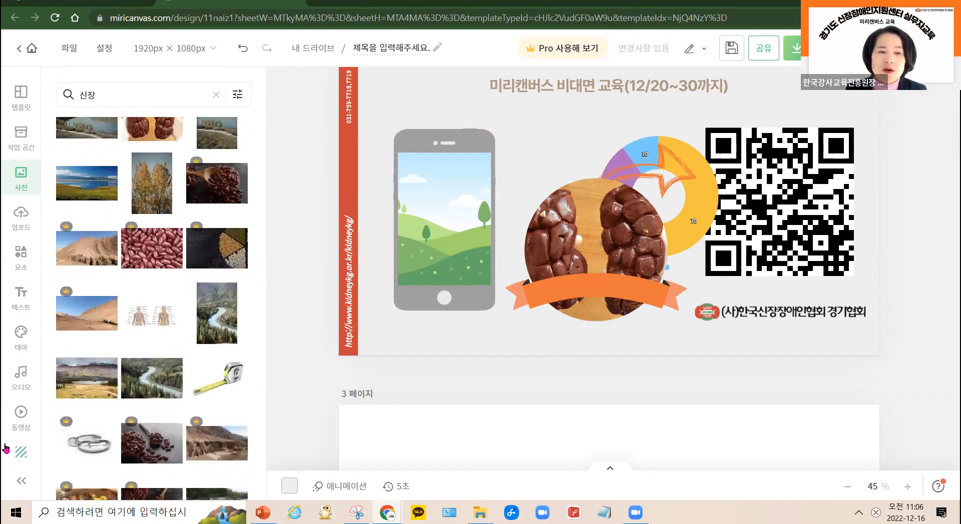
{"action": "scroll", "coordinate": [152, 412], "scroll_direction": "down", "scroll_amount": 9}
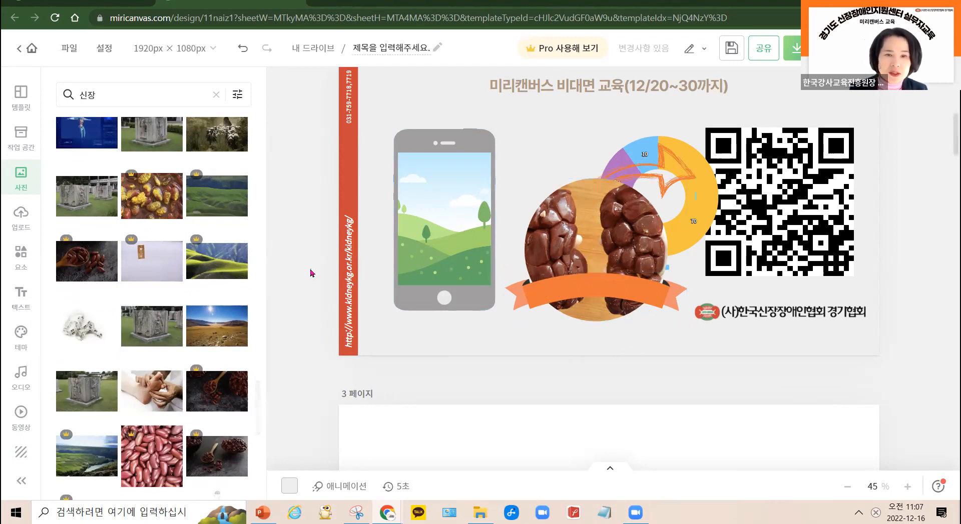
Step: Add a body text reading "신장을 소중하게 지키자!" over the circular photo frame
{"action": "left_click", "coordinate": [23, 295]}
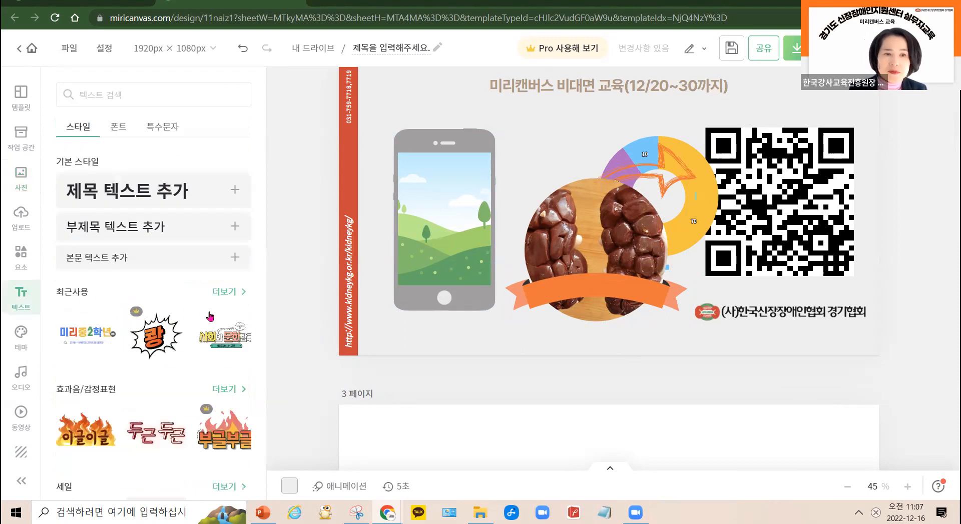
{"action": "left_click", "coordinate": [98, 259]}
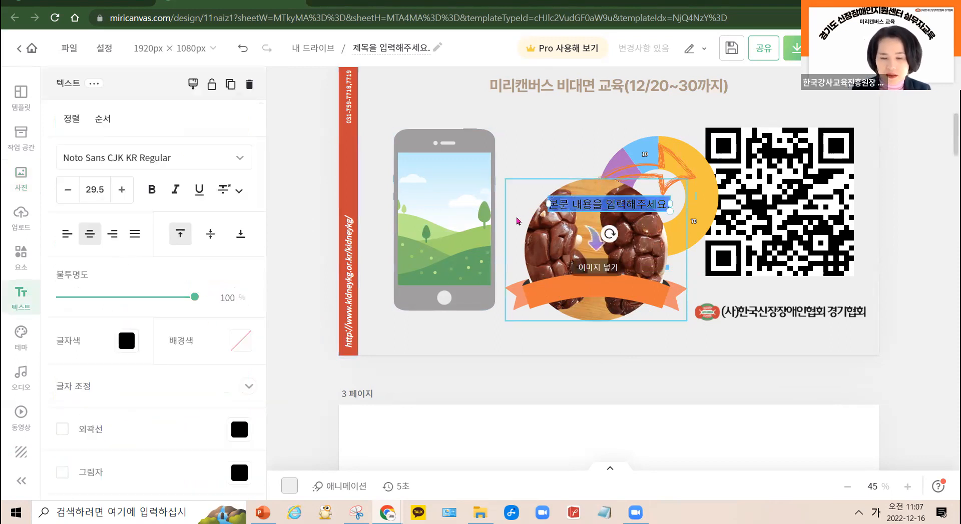
{"action": "key", "text": "BackSpace"}
{"action": "type", "text": "신장을 소중히"}
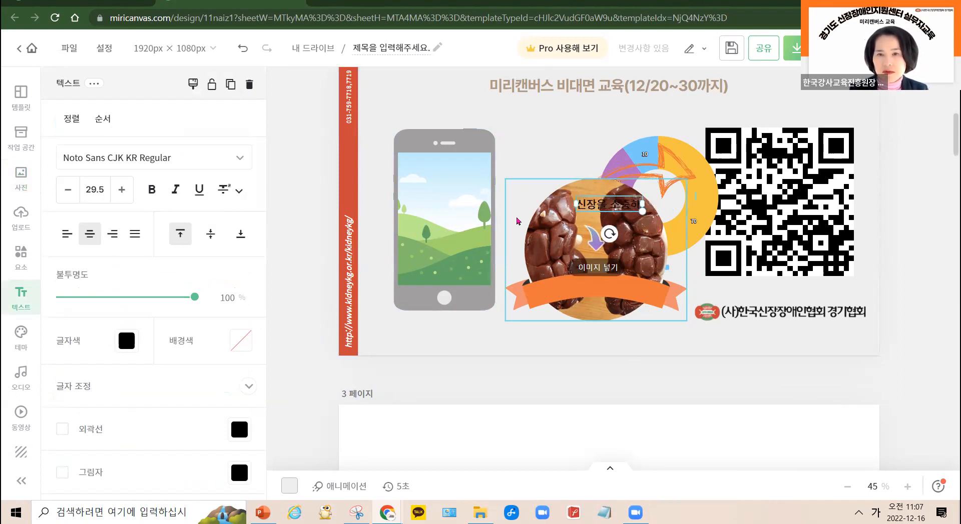
{"action": "key", "text": "BackSpace"}
{"action": "type", "text": "하게 지키"}
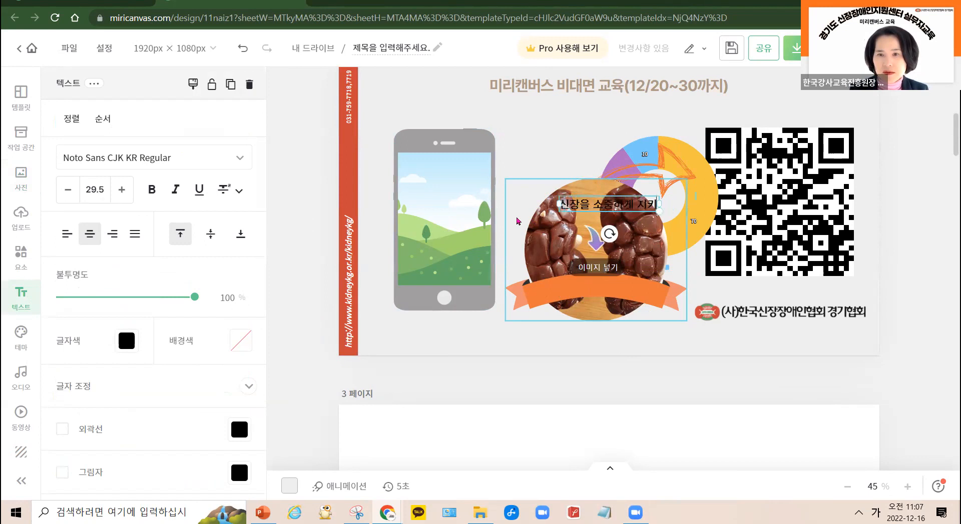
{"action": "type", "text": "자!"}
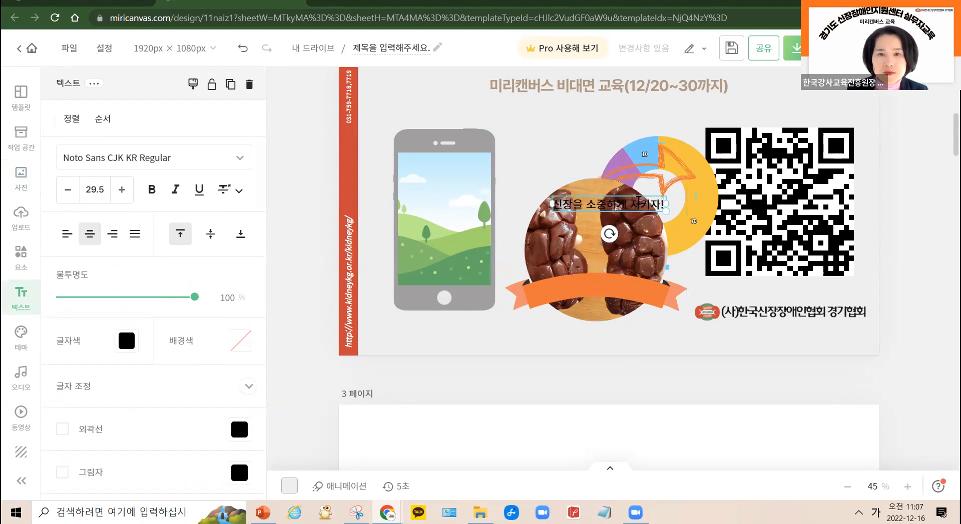
Step: Colour the 신장을 소중하게 지키자! text white
{"action": "left_click", "coordinate": [129, 338]}
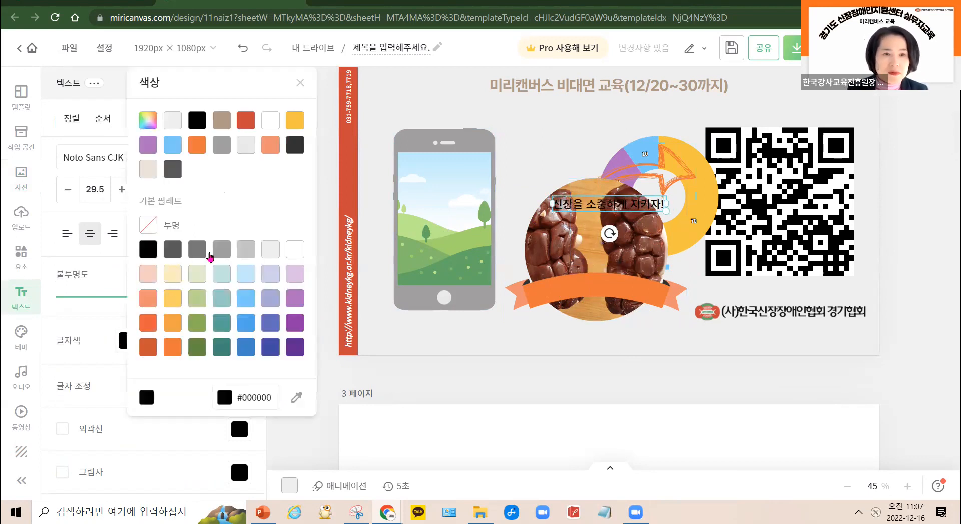
{"action": "left_click", "coordinate": [294, 247]}
{"action": "left_click_drag", "start_coordinate": [619, 207], "coordinate": [612, 269]}
{"action": "left_click", "coordinate": [613, 256]}
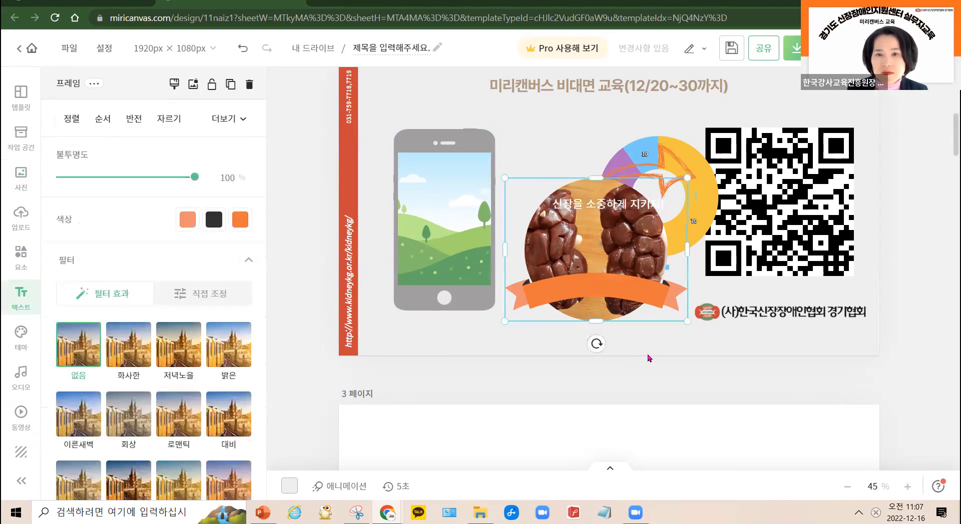
{"action": "left_click", "coordinate": [647, 358]}
Step: Apply the curve effect (곡선) to the white text on the circular frame
{"action": "double_click", "coordinate": [603, 206]}
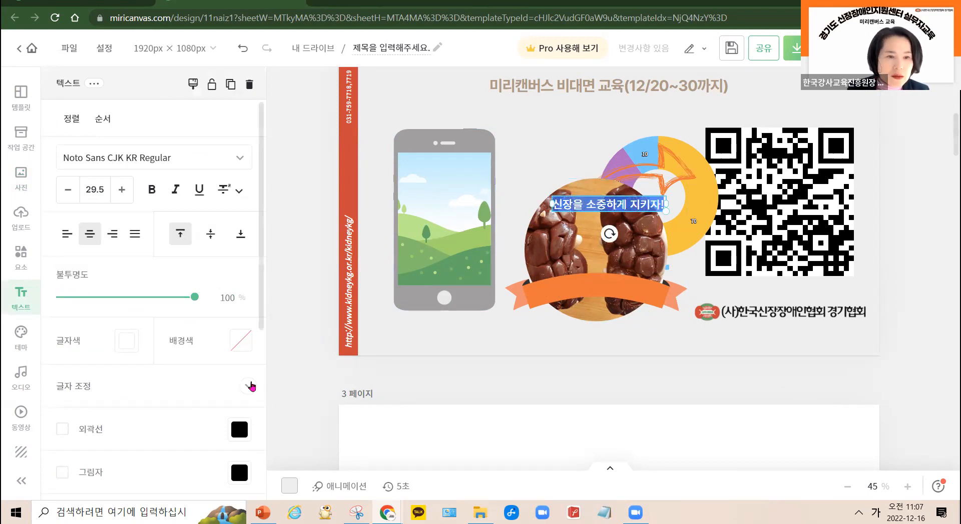
{"action": "scroll", "coordinate": [156, 403], "scroll_direction": "down", "scroll_amount": 4}
{"action": "scroll", "coordinate": [162, 403], "scroll_direction": "down", "scroll_amount": 2}
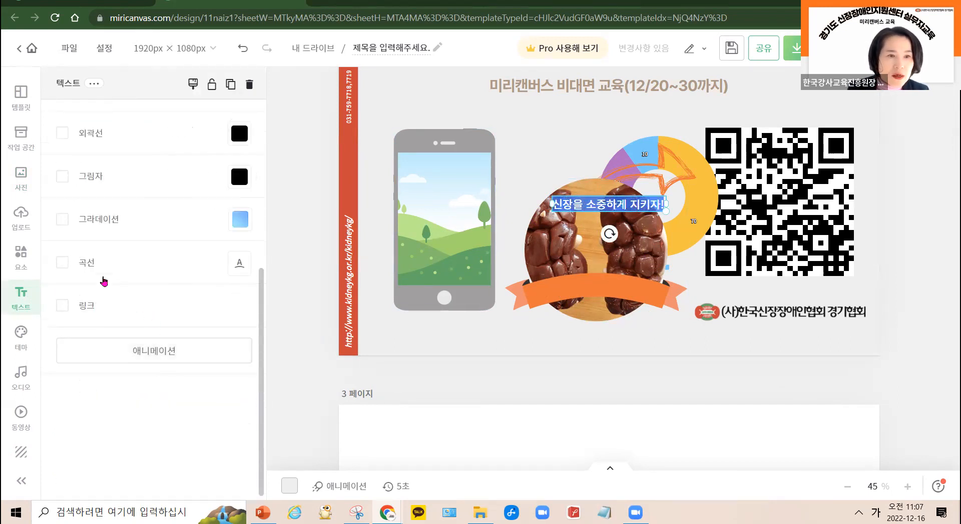
{"action": "left_click", "coordinate": [60, 262]}
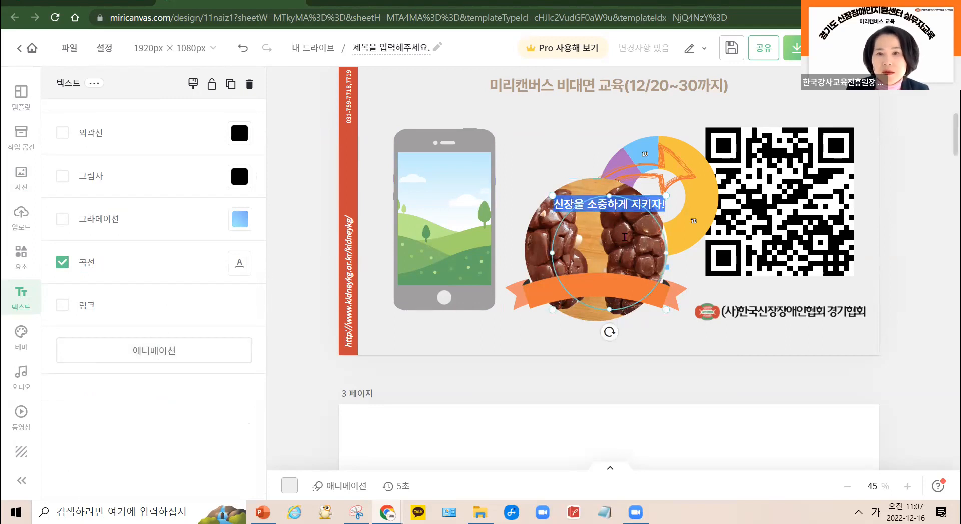
{"action": "left_click", "coordinate": [675, 389]}
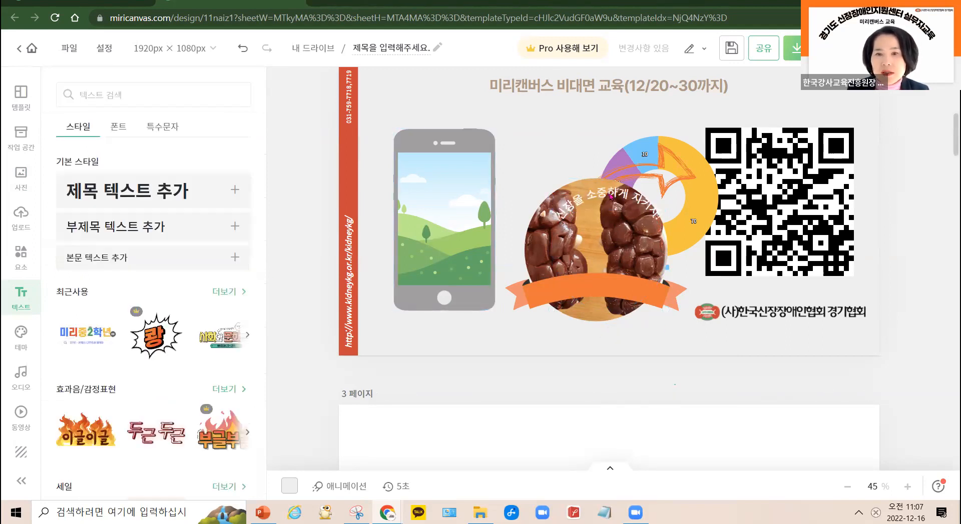
Step: Flatten the curved text's arc by reducing its guide circle to an ellipse about half as high
{"action": "left_click", "coordinate": [575, 201]}
{"action": "left_click", "coordinate": [605, 194]}
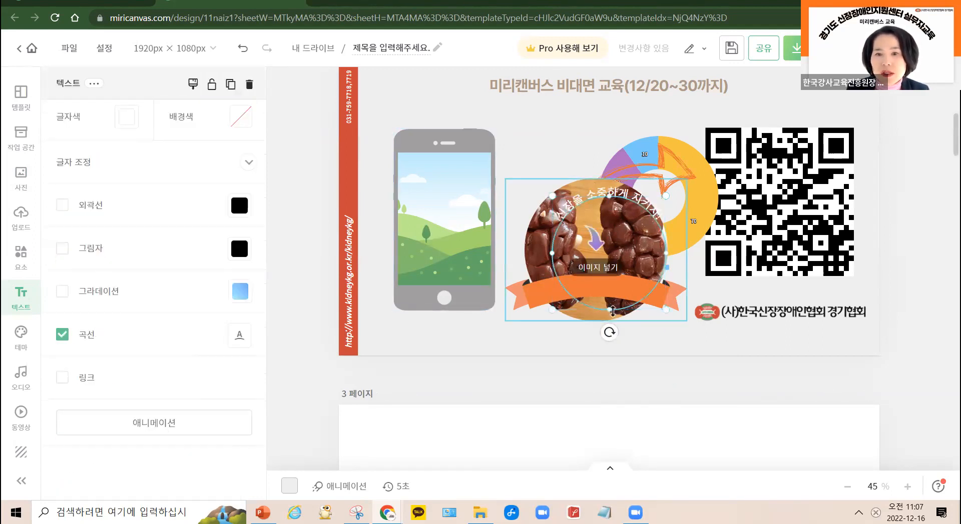
{"action": "left_click_drag", "start_coordinate": [604, 310], "coordinate": [607, 254]}
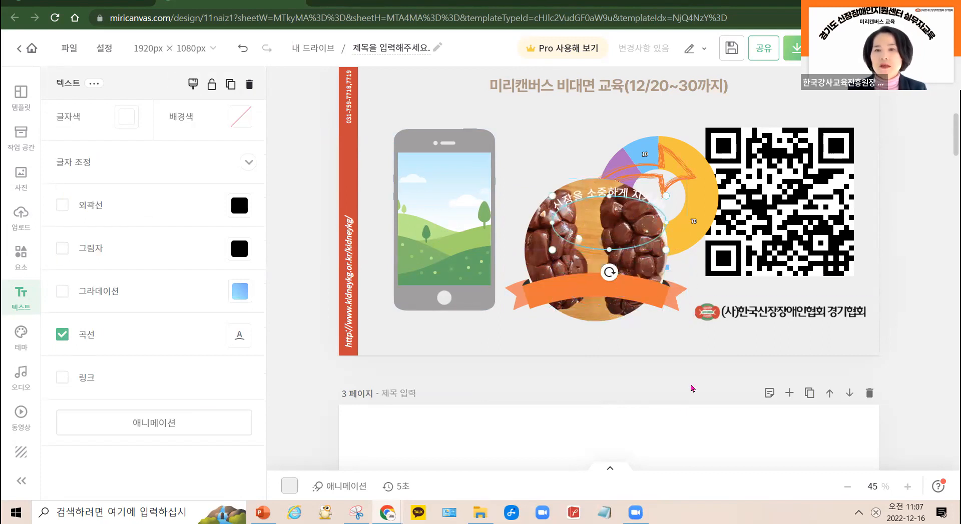
{"action": "left_click", "coordinate": [691, 389]}
Step: Move the curved text onto the orange ribbon banner and flatten its arc further to follow the ribbon
{"action": "left_click", "coordinate": [592, 197]}
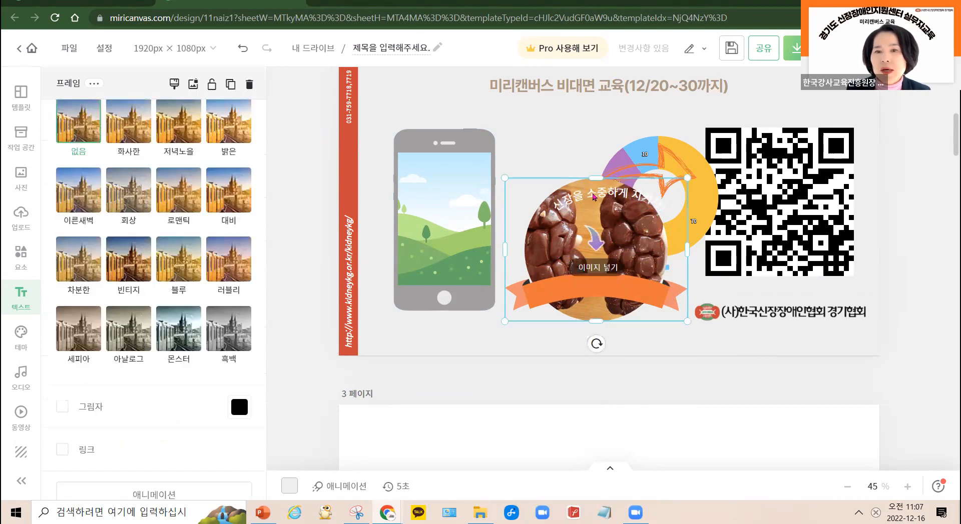
{"action": "left_click", "coordinate": [574, 197]}
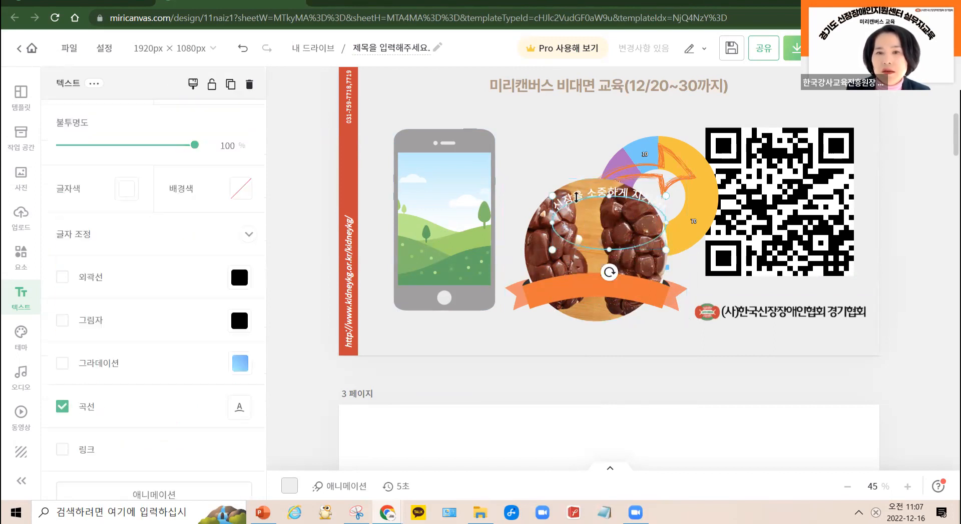
{"action": "mouse_move", "coordinate": [586, 200]}
{"action": "left_mouse_down"}
{"action": "mouse_move", "coordinate": [588, 151]}
{"action": "mouse_move", "coordinate": [590, 227]}
{"action": "mouse_move", "coordinate": [591, 195]}
{"action": "left_mouse_up"}
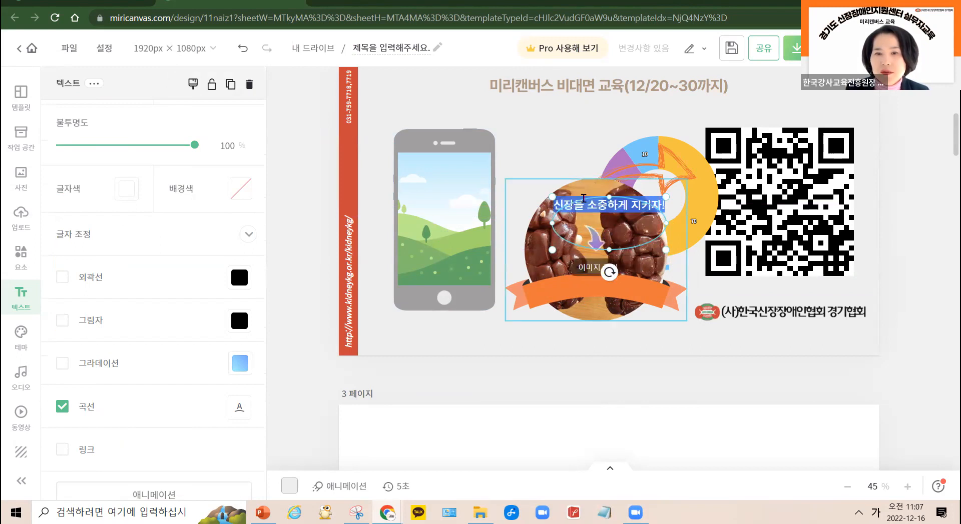
{"action": "left_click", "coordinate": [622, 199]}
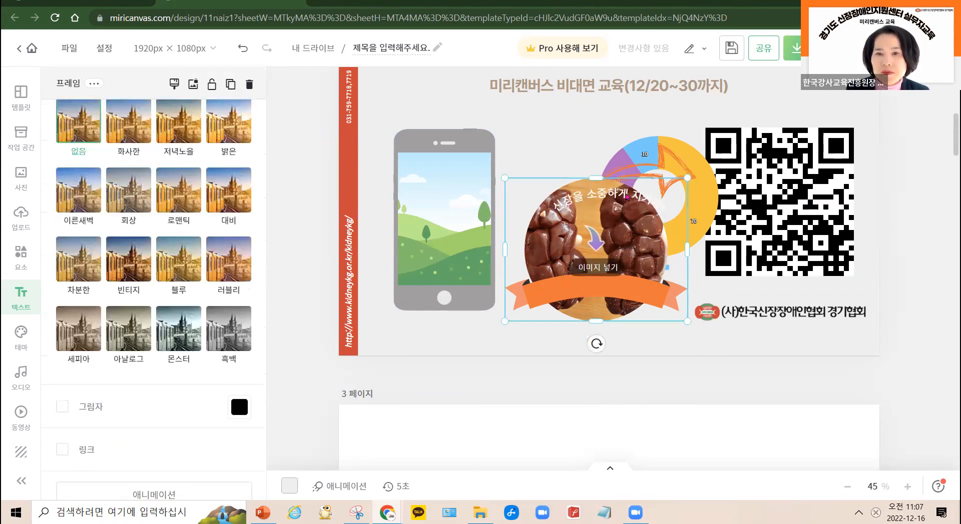
{"action": "left_click_drag", "start_coordinate": [598, 214], "coordinate": [588, 294]}
{"action": "left_click_drag", "start_coordinate": [595, 341], "coordinate": [595, 321]}
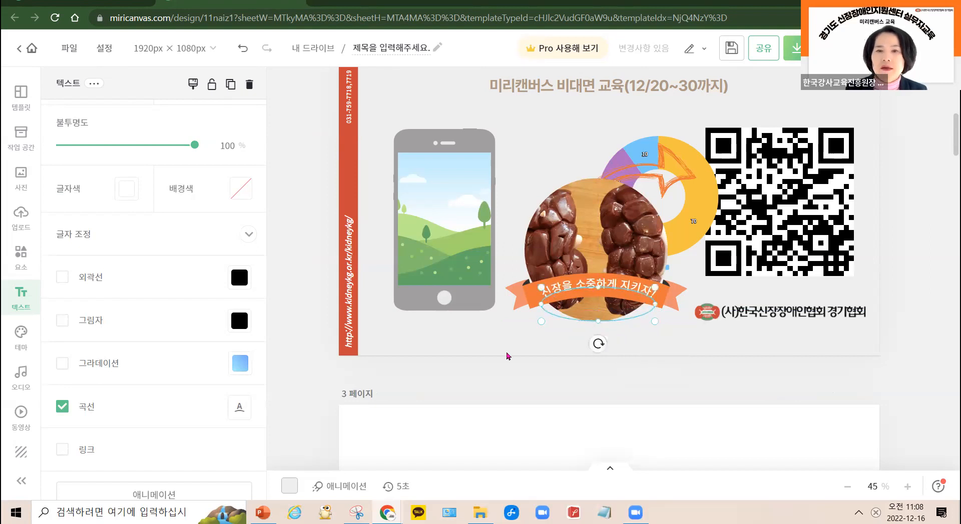
Step: Make the curved text on the ribbon banner bold
{"action": "scroll", "coordinate": [112, 247], "scroll_direction": "up", "scroll_amount": 3}
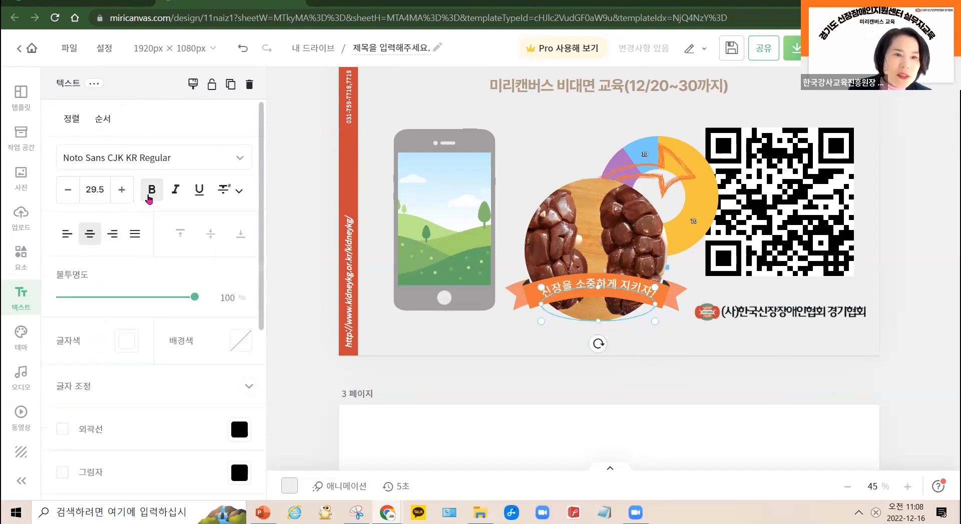
{"action": "left_click", "coordinate": [678, 374]}
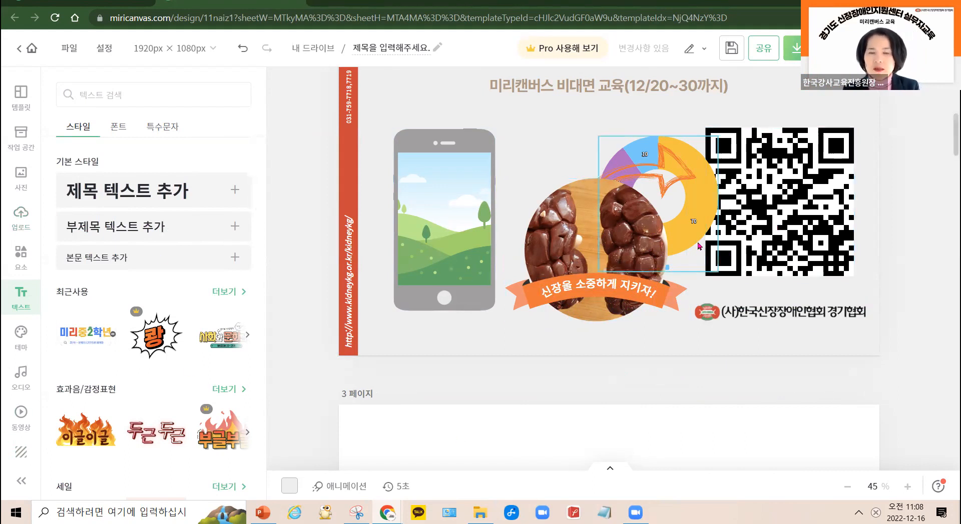
Step: Move the orange hand-drawn arrow up so that it curves above the doughnut chart
{"action": "left_click_drag", "start_coordinate": [681, 169], "coordinate": [673, 116]}
{"action": "left_click", "coordinate": [646, 360]}
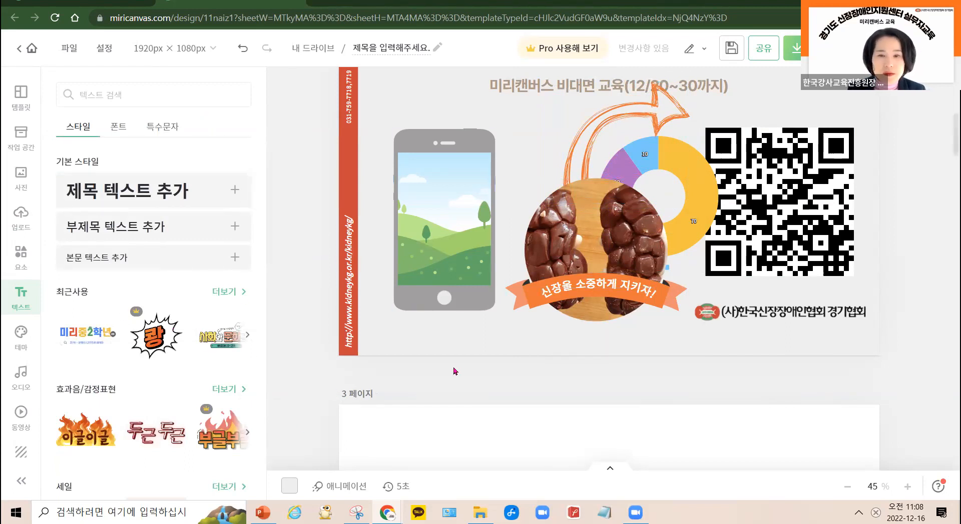
Step: Insert the red "20% 배달 할인" title style from the 로고/타이틀 text styles and place it over the phone and kidney photo
{"action": "scroll", "coordinate": [159, 348], "scroll_direction": "down", "scroll_amount": 4}
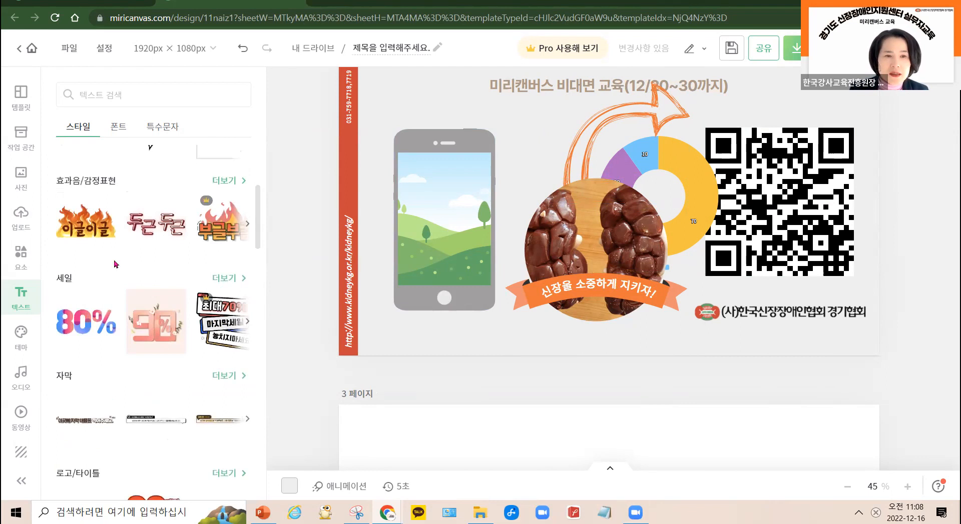
{"action": "scroll", "coordinate": [153, 285], "scroll_direction": "down", "scroll_amount": 8}
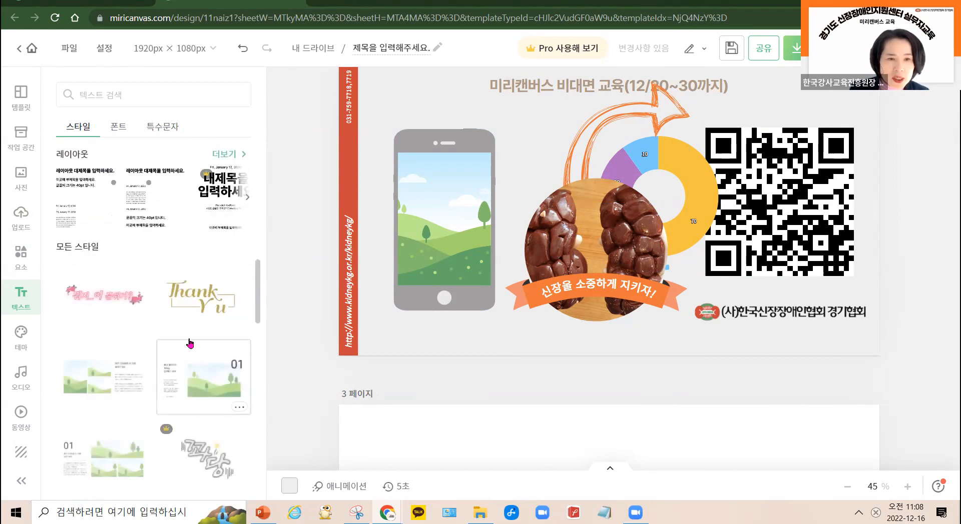
{"action": "scroll", "coordinate": [187, 220], "scroll_direction": "up", "scroll_amount": 4}
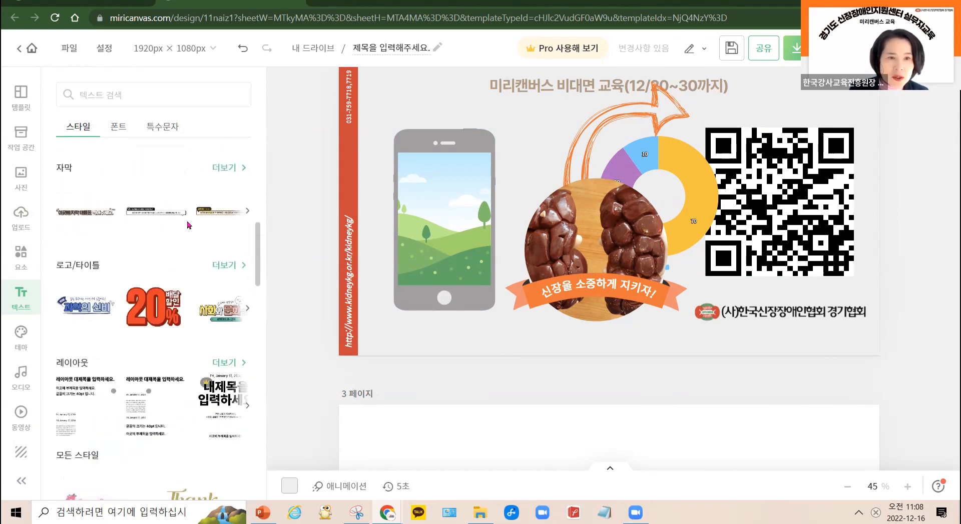
{"action": "left_click", "coordinate": [152, 314]}
{"action": "left_click_drag", "start_coordinate": [653, 230], "coordinate": [560, 148]}
{"action": "left_click_drag", "start_coordinate": [491, 183], "coordinate": [509, 169]}
Step: Ungroup the 20% title and delete its separate "배달 할인" text
{"action": "left_click", "coordinate": [191, 86]}
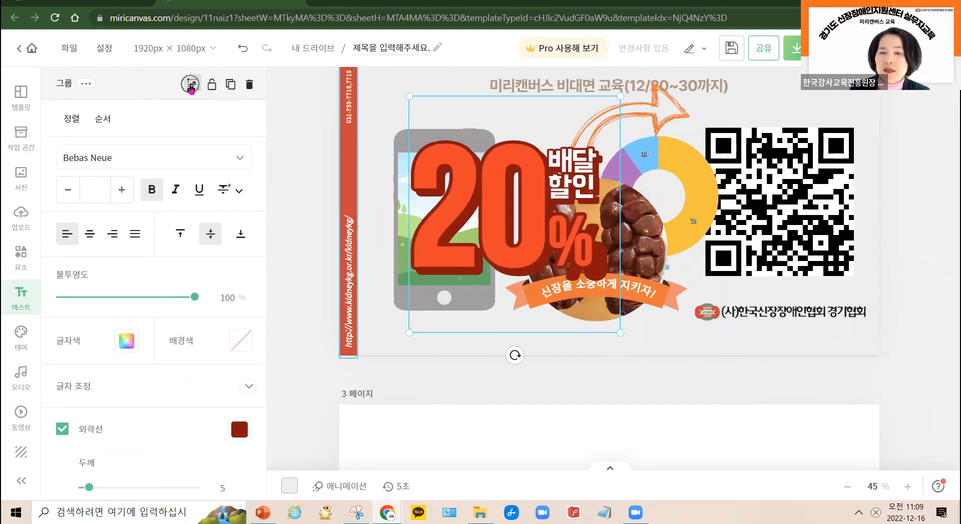
{"action": "left_click", "coordinate": [627, 344]}
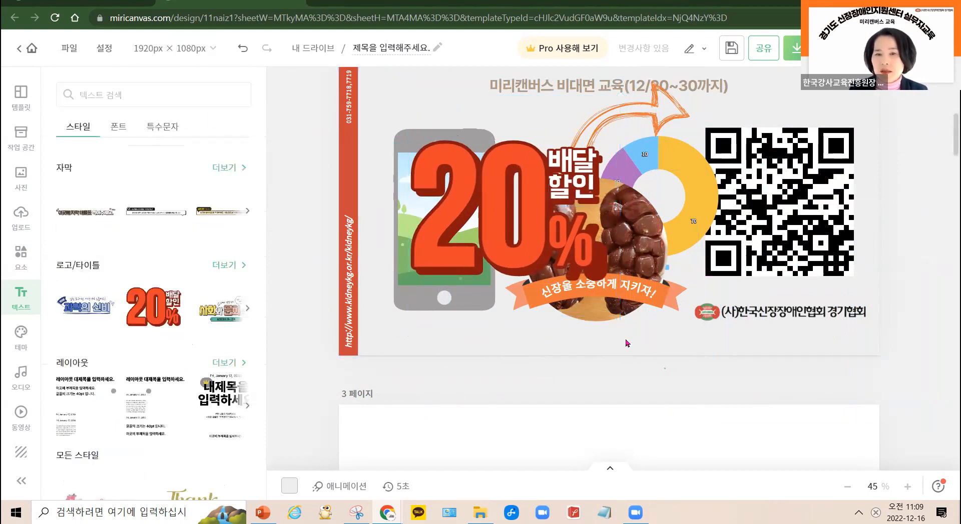
{"action": "left_click_drag", "start_coordinate": [567, 177], "coordinate": [636, 149]}
{"action": "left_click", "coordinate": [535, 192]}
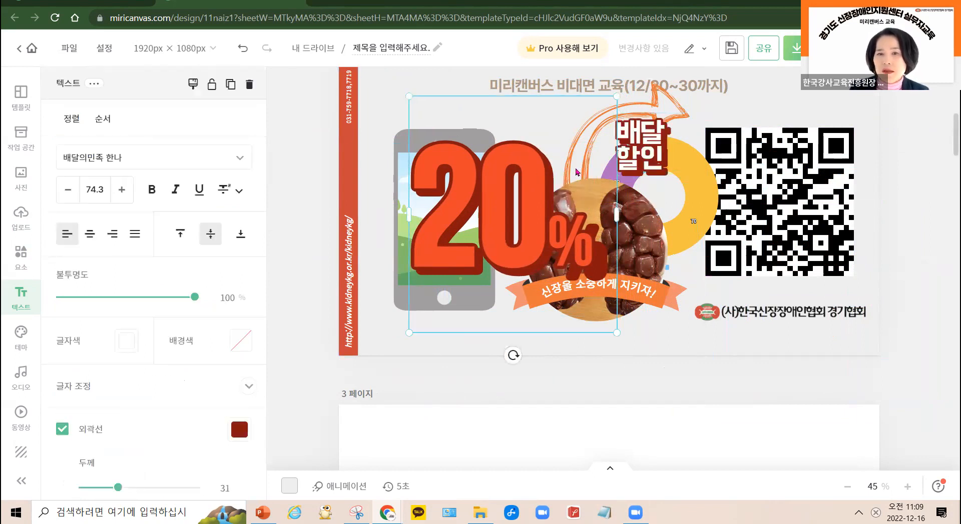
{"action": "left_click", "coordinate": [636, 149]}
{"action": "key", "text": "Delete"}
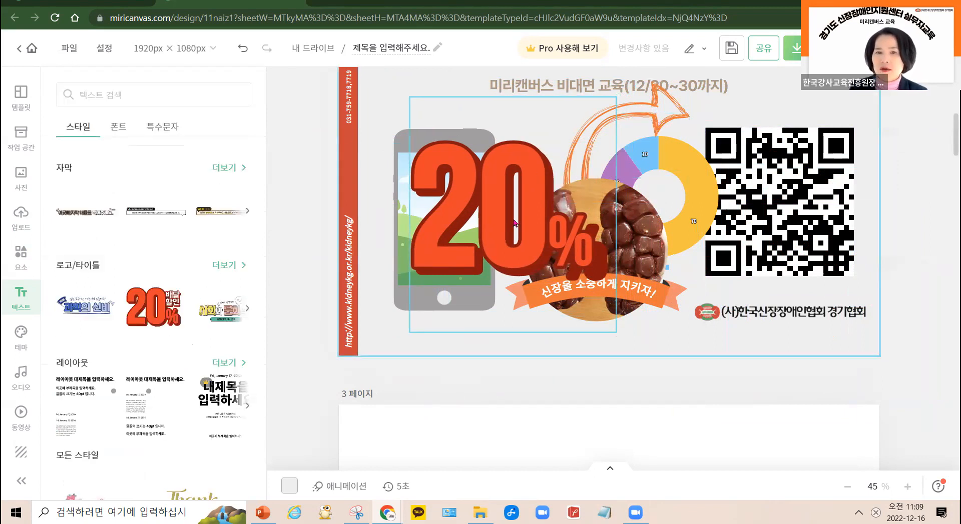
Step: Shrink the 20% text to a little over half its size above the photo and colour it purple #9A30AE
{"action": "left_click_drag", "start_coordinate": [513, 209], "coordinate": [505, 193]}
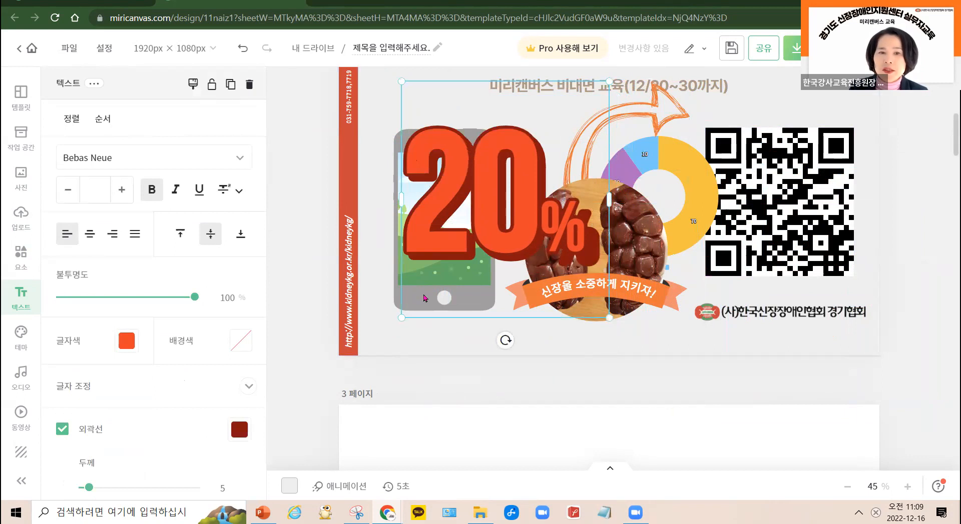
{"action": "left_click_drag", "start_coordinate": [403, 318], "coordinate": [495, 243]}
{"action": "left_click", "coordinate": [127, 341]}
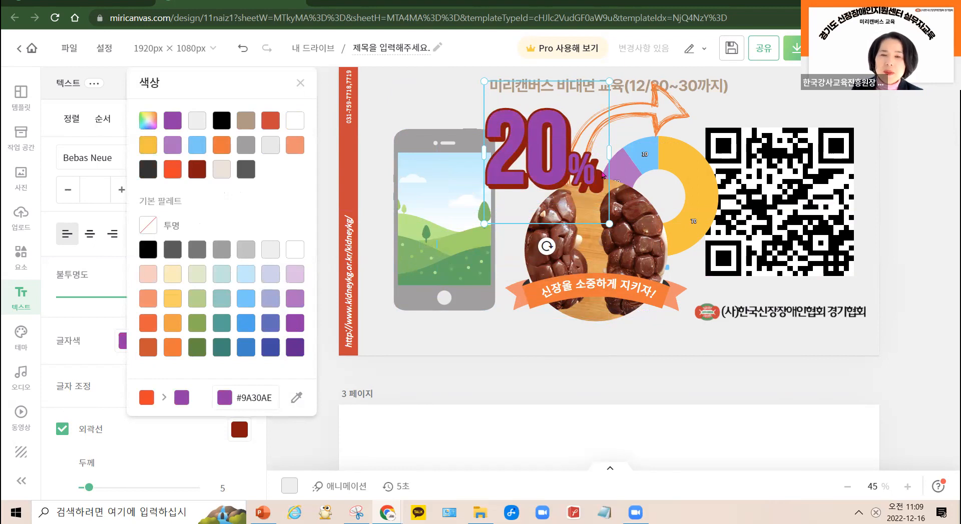
{"action": "left_click", "coordinate": [556, 158]}
{"action": "left_click", "coordinate": [511, 348]}
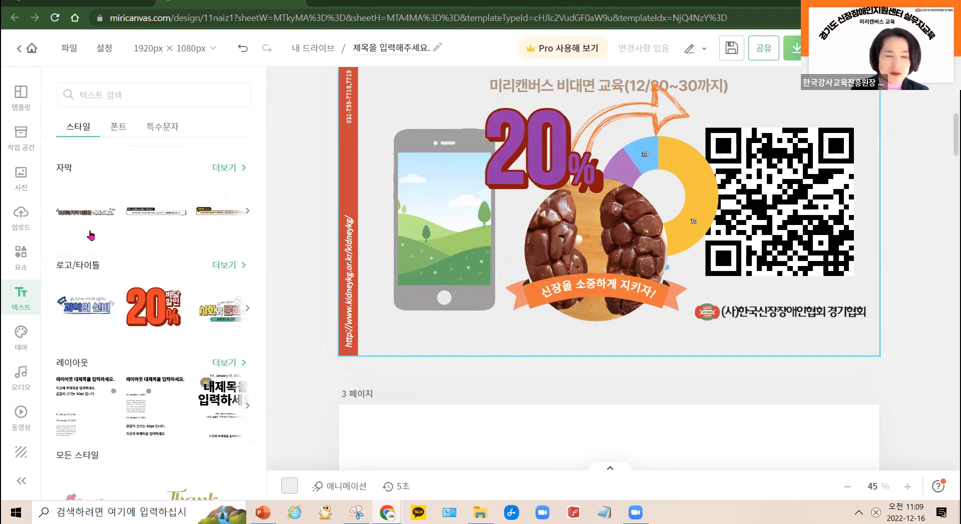
Step: Browse the full list of recently used (최근사용) text styles
{"action": "left_click", "coordinate": [22, 295]}
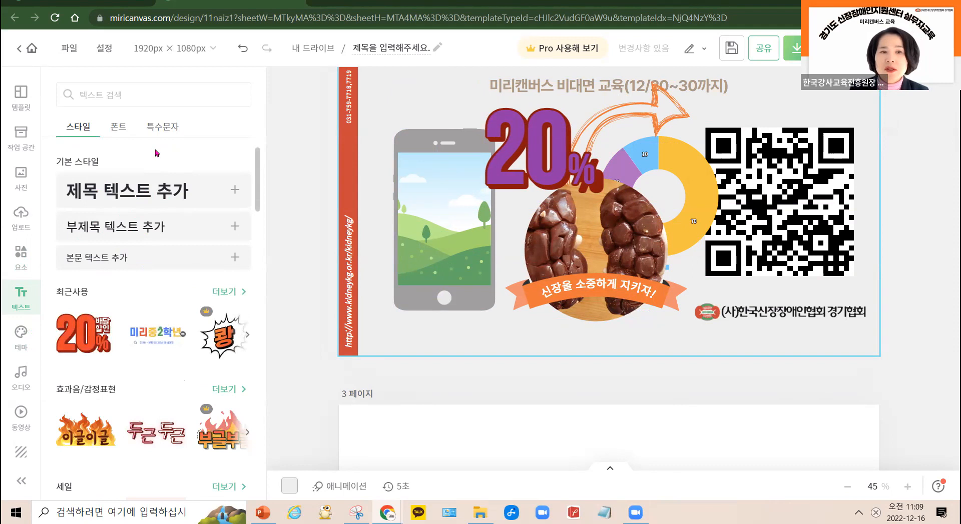
{"action": "scroll", "coordinate": [180, 434], "scroll_direction": "down", "scroll_amount": 4}
{"action": "scroll", "coordinate": [215, 300], "scroll_direction": "up", "scroll_amount": 4}
{"action": "left_click", "coordinate": [234, 293]}
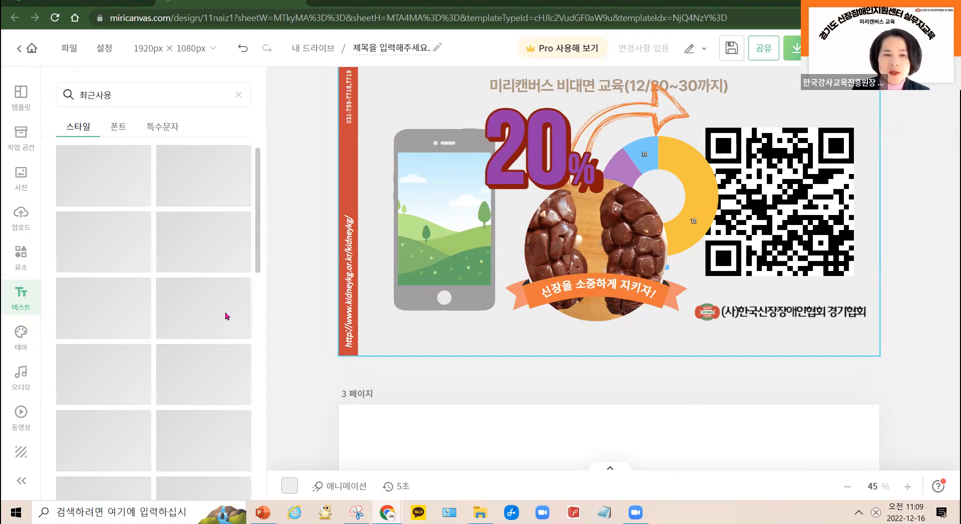
{"action": "scroll", "coordinate": [187, 400], "scroll_direction": "down", "scroll_amount": 2}
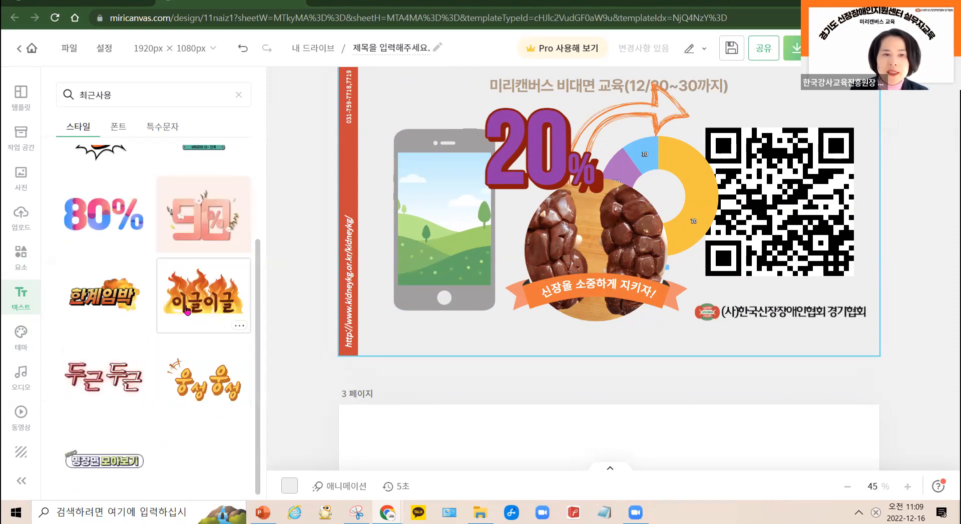
{"action": "scroll", "coordinate": [190, 396], "scroll_direction": "up", "scroll_amount": 2}
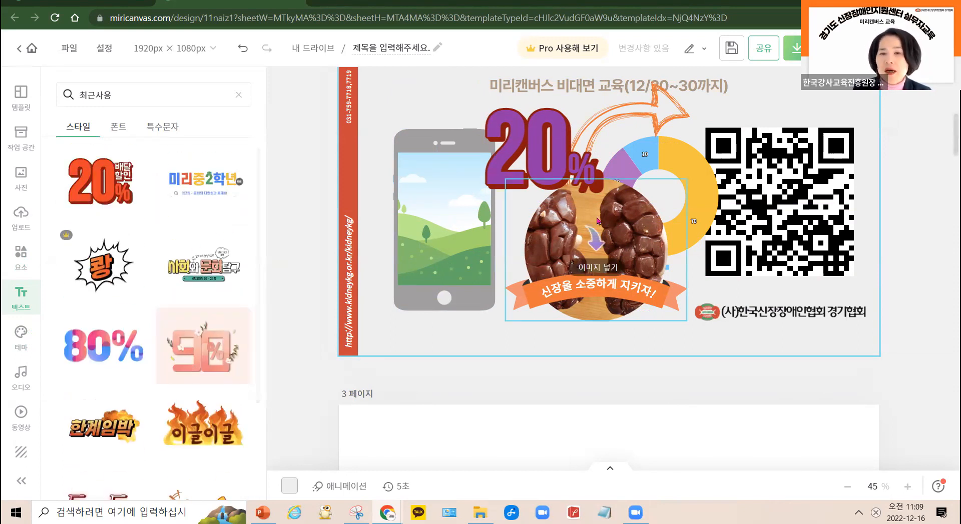
Step: Move the purple 20% text over the phone's lower part, open its text for editing, and delete the whole text object
{"action": "left_click_drag", "start_coordinate": [537, 144], "coordinate": [444, 279]}
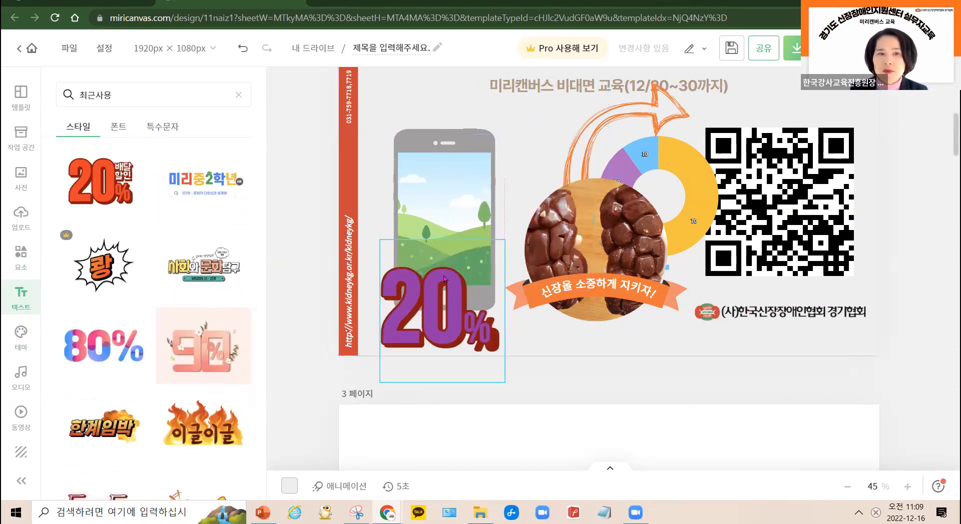
{"action": "double_click", "coordinate": [444, 279]}
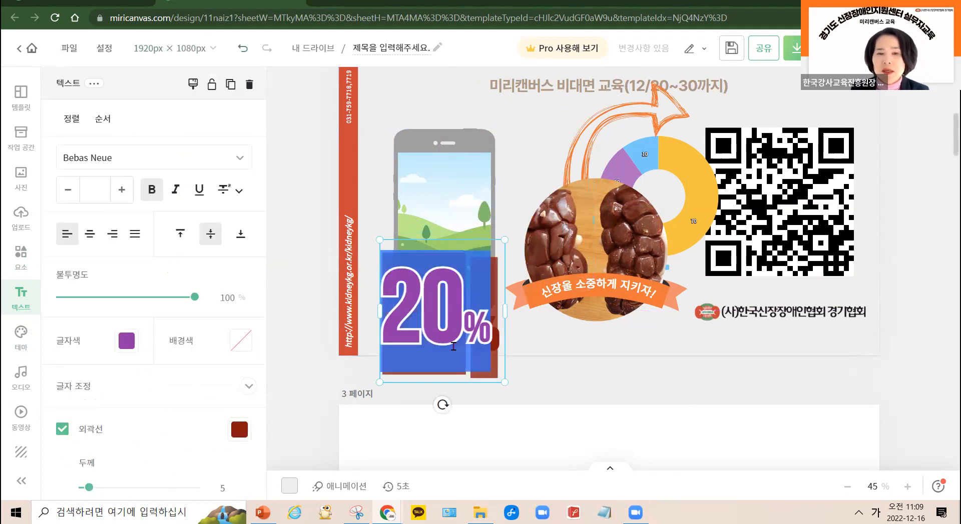
{"action": "key", "text": "Escape"}
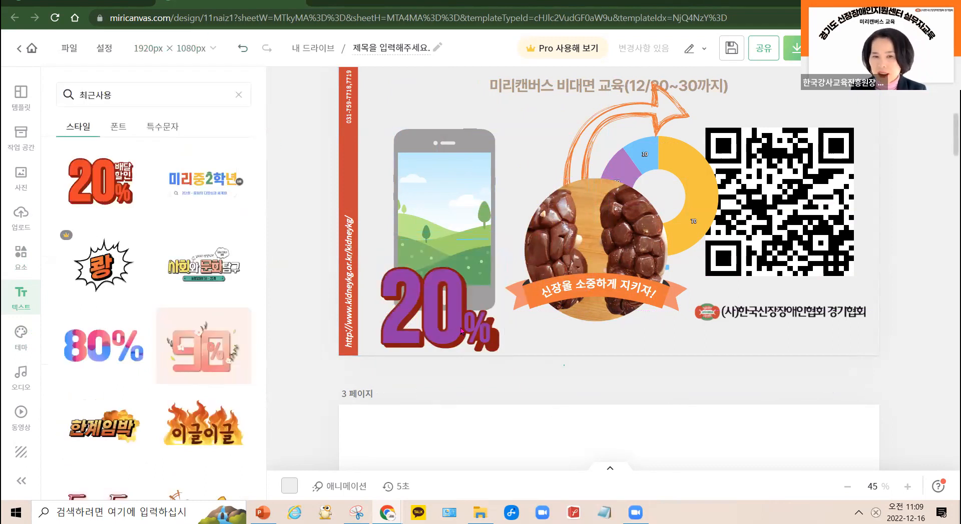
{"action": "left_click", "coordinate": [438, 317]}
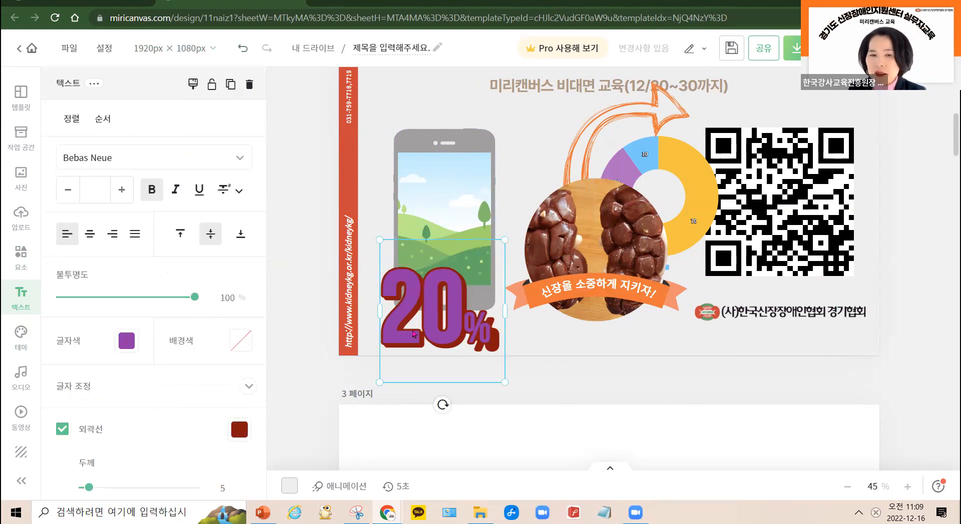
{"action": "key", "text": "Delete"}
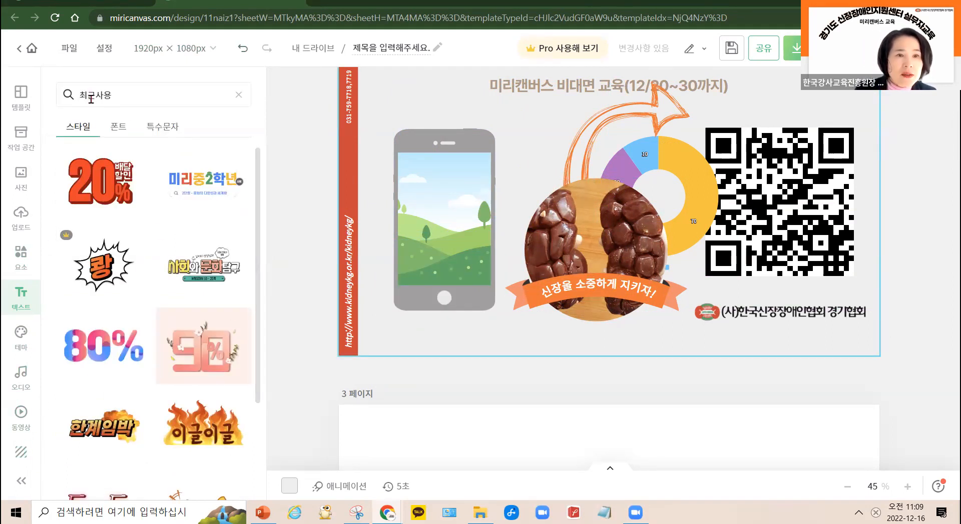
Step: Insert a solid club symbol (♣) from the special characters (특수문자) and colour it orange-red #FC5230
{"action": "left_click", "coordinate": [165, 129]}
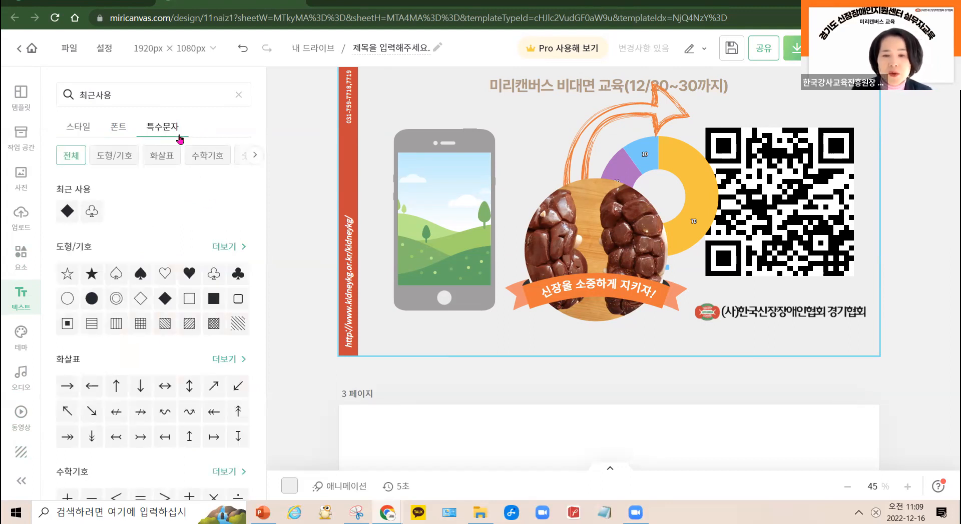
{"action": "scroll", "coordinate": [188, 300], "scroll_direction": "down", "scroll_amount": 15}
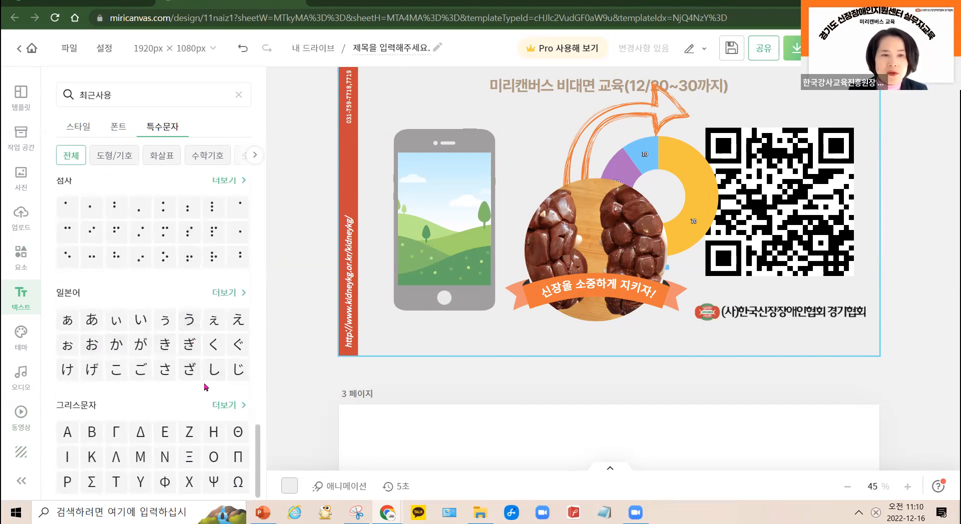
{"action": "scroll", "coordinate": [200, 360], "scroll_direction": "up", "scroll_amount": 15}
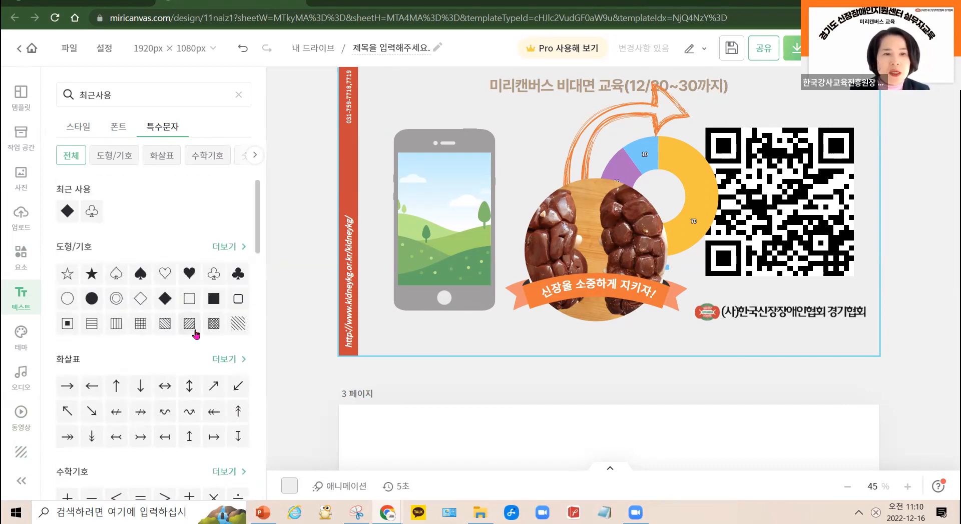
{"action": "left_click", "coordinate": [239, 275]}
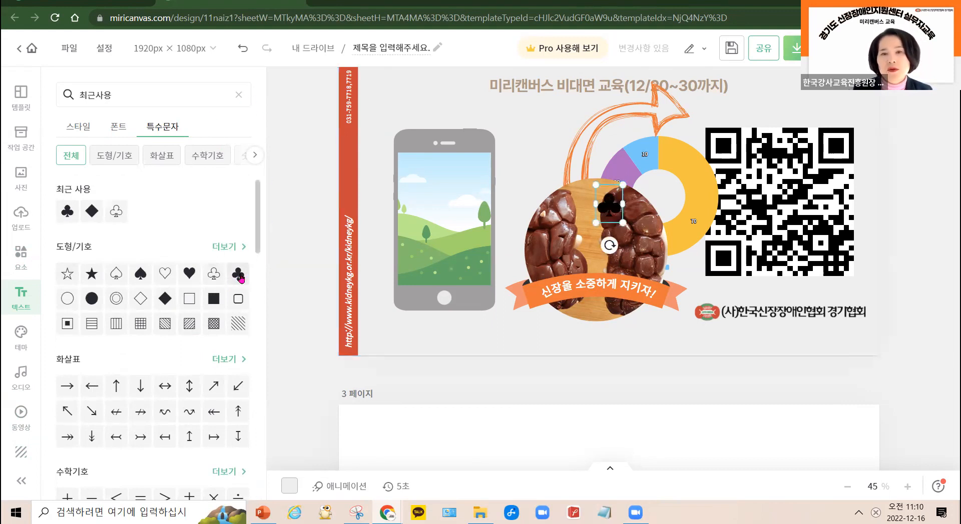
{"action": "double_click", "coordinate": [618, 210]}
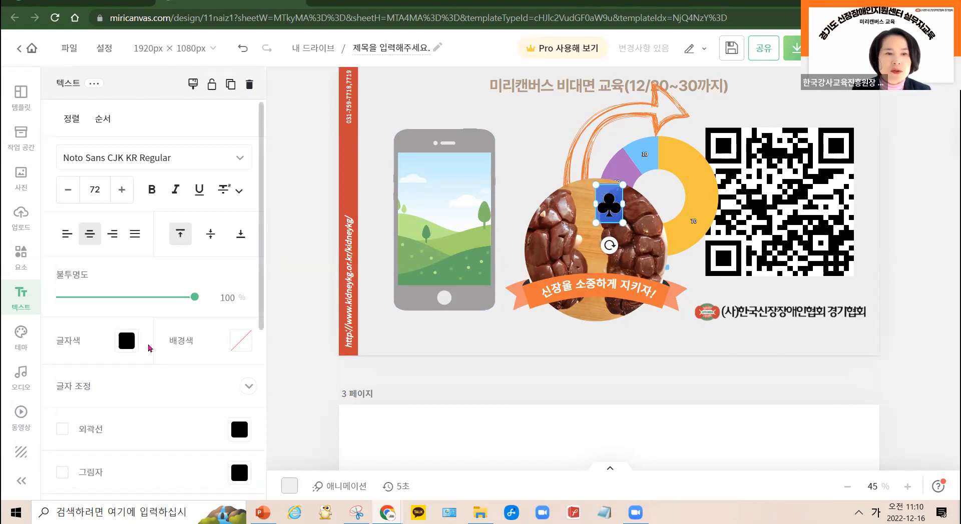
{"action": "left_click", "coordinate": [126, 342]}
{"action": "left_click", "coordinate": [147, 319]}
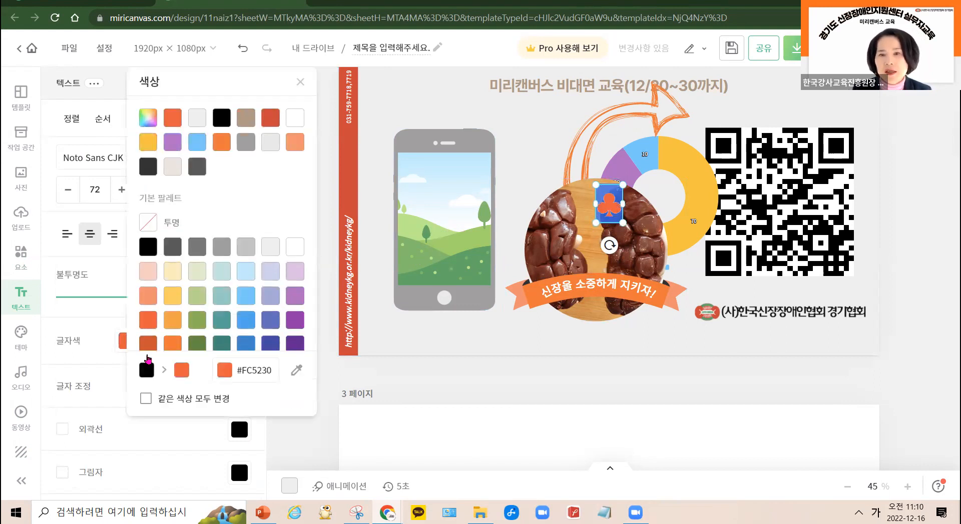
{"action": "left_click", "coordinate": [621, 356]}
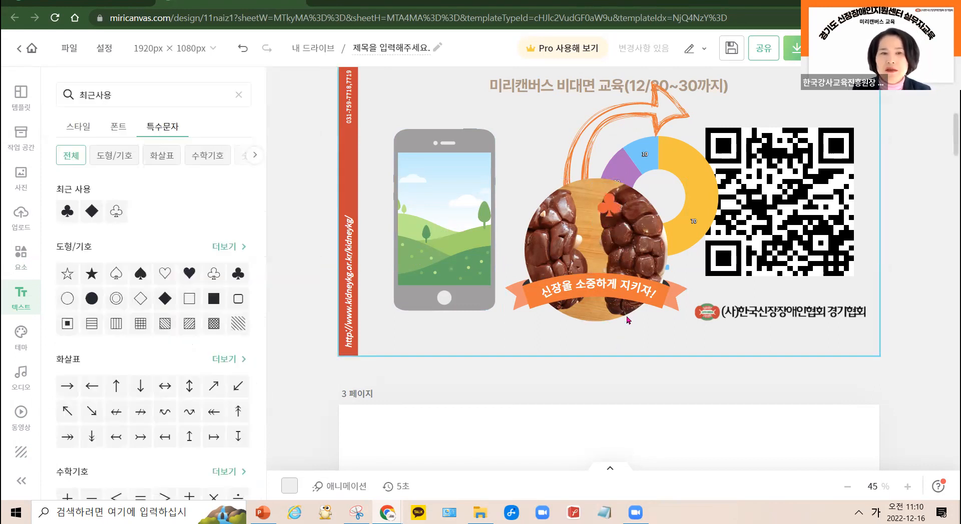
Step: Move the club symbol off the photo to the empty area below the ribbon's left end
{"action": "left_click", "coordinate": [605, 210]}
{"action": "left_click_drag", "start_coordinate": [605, 210], "coordinate": [516, 320]}
{"action": "left_click", "coordinate": [505, 369]}
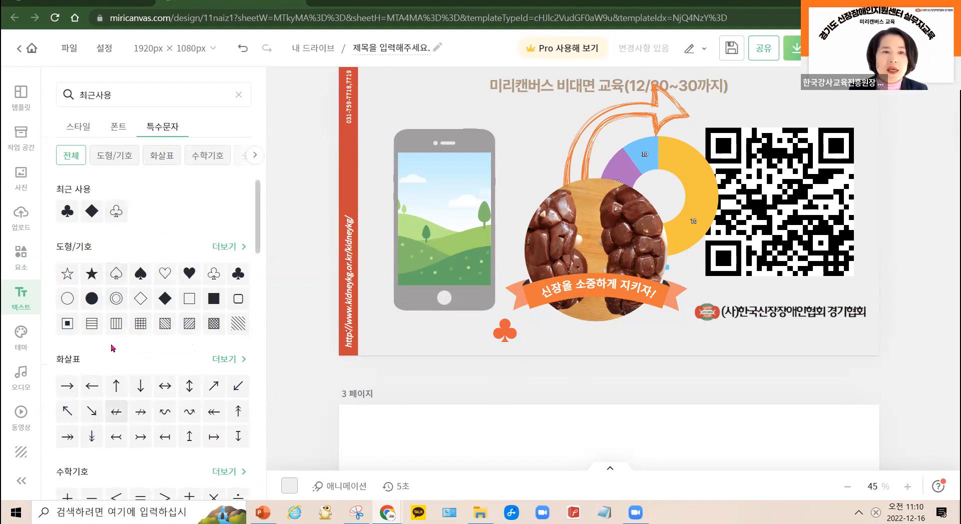
Step: Browse the special character categories, including shapes (도형/기호), arrows (화살표) and math symbols (수학기호)
{"action": "left_click", "coordinate": [116, 157]}
{"action": "left_click", "coordinate": [168, 159]}
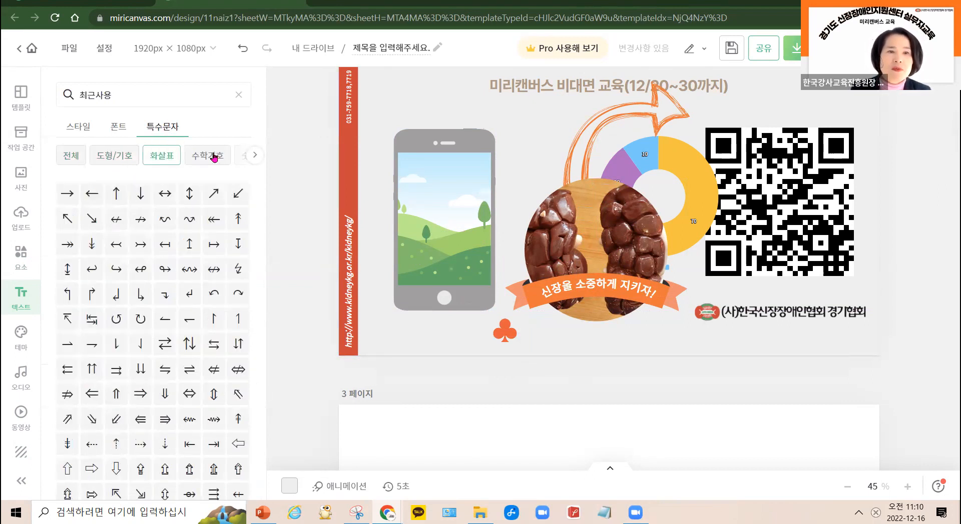
{"action": "left_click", "coordinate": [214, 157]}
{"action": "left_click", "coordinate": [254, 156]}
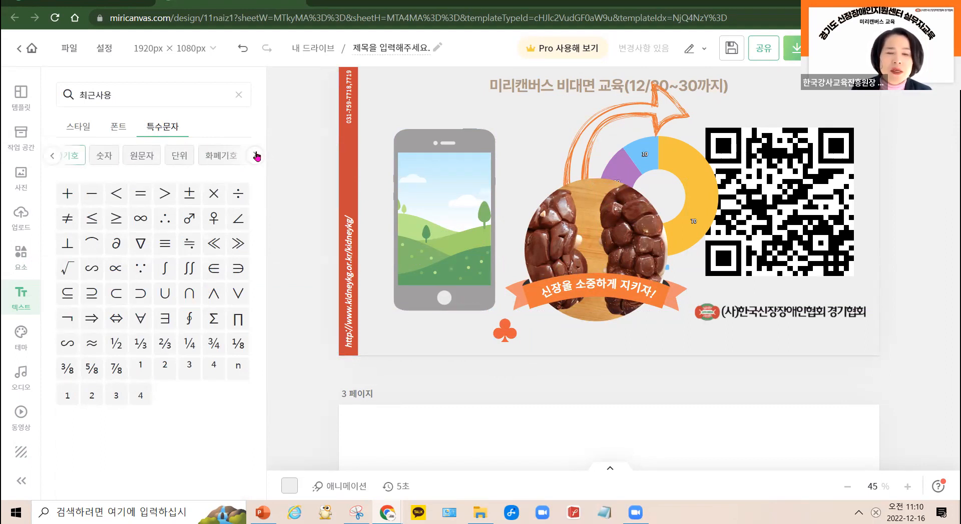
{"action": "left_click", "coordinate": [256, 157]}
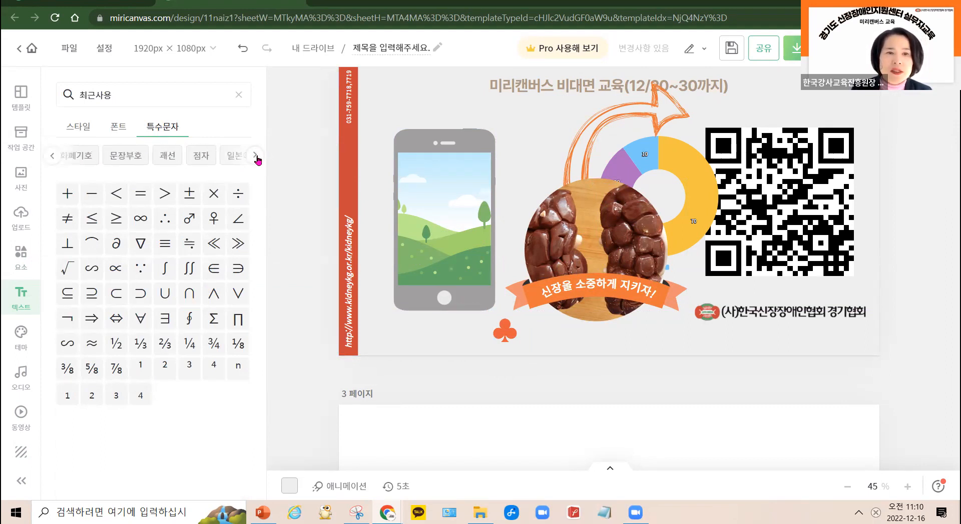
{"action": "left_click", "coordinate": [256, 157]}
{"action": "left_click", "coordinate": [50, 157]}
{"action": "left_click", "coordinate": [50, 157]}
{"action": "left_click", "coordinate": [51, 157]}
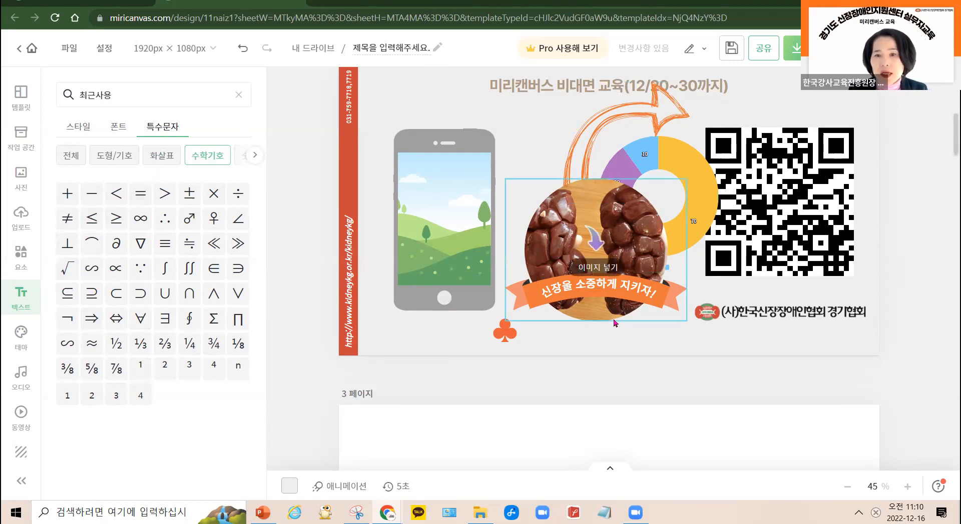
Step: Search the stock videos for 사랑 and add the red heart video to the blank page 3
{"action": "scroll", "coordinate": [620, 310], "scroll_direction": "down", "scroll_amount": 8}
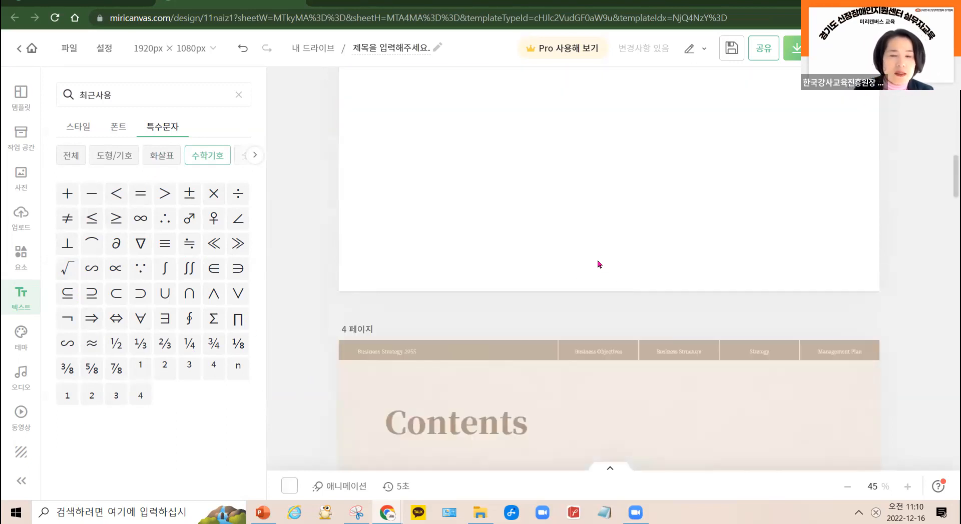
{"action": "scroll", "coordinate": [633, 261], "scroll_direction": "up", "scroll_amount": 3}
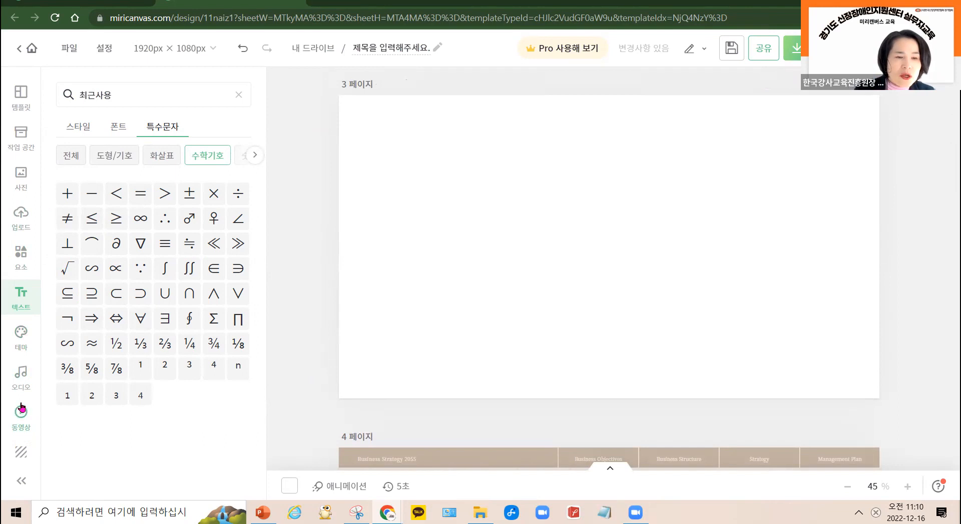
{"action": "left_click", "coordinate": [23, 424]}
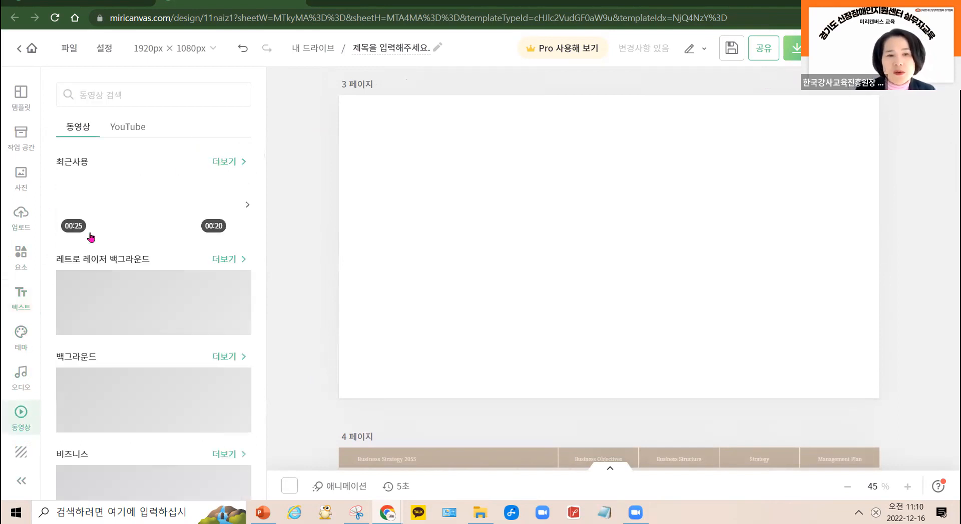
{"action": "scroll", "coordinate": [136, 381], "scroll_direction": "down", "scroll_amount": 4}
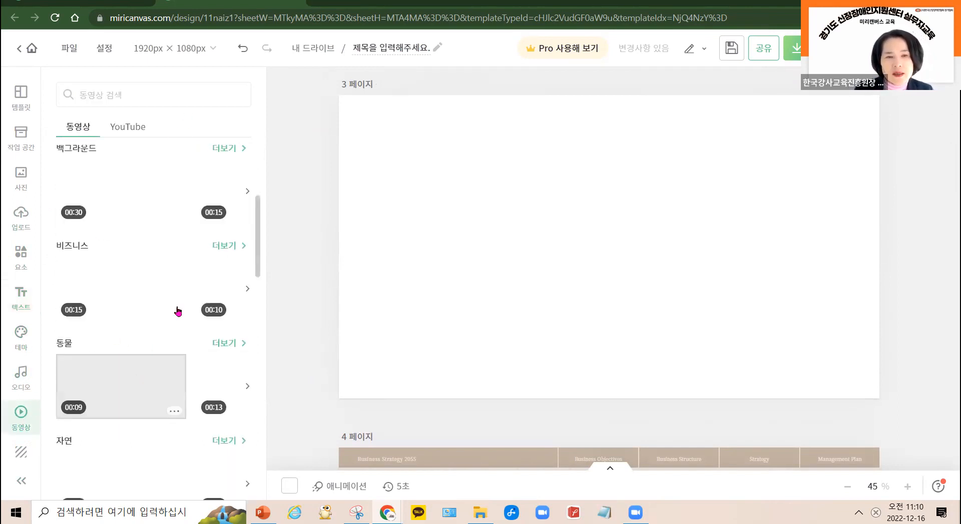
{"action": "scroll", "coordinate": [160, 442], "scroll_direction": "down", "scroll_amount": 5}
{"action": "scroll", "coordinate": [167, 216], "scroll_direction": "up", "scroll_amount": 10}
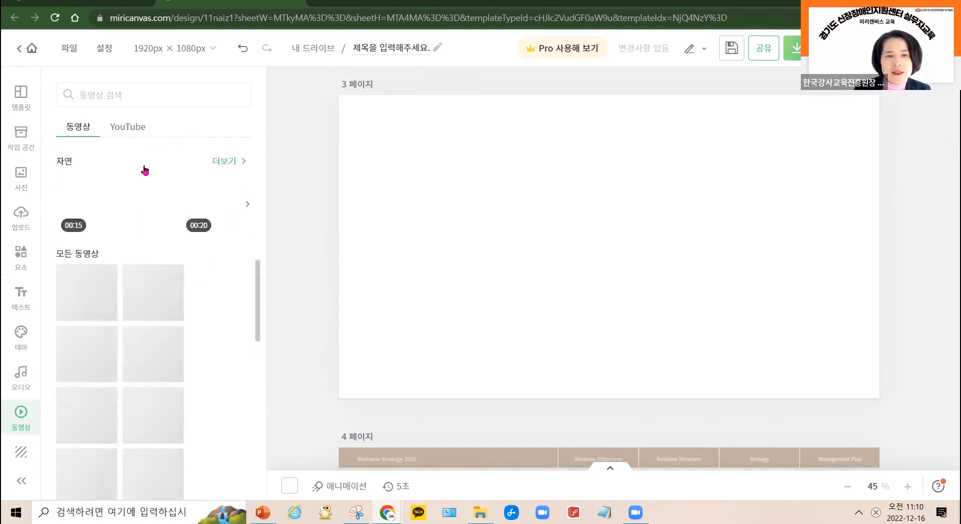
{"action": "left_click", "coordinate": [110, 95]}
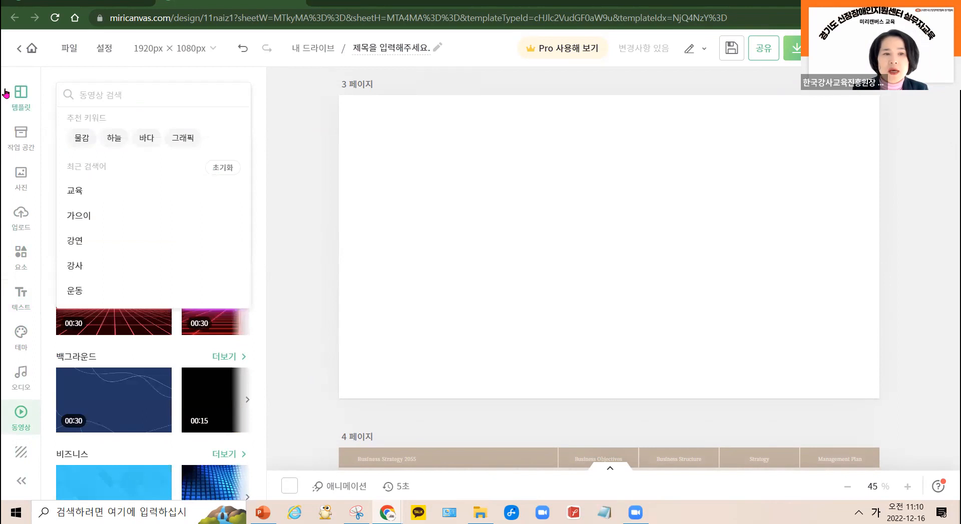
{"action": "type", "text": "사랑"}
{"action": "key", "text": "Return"}
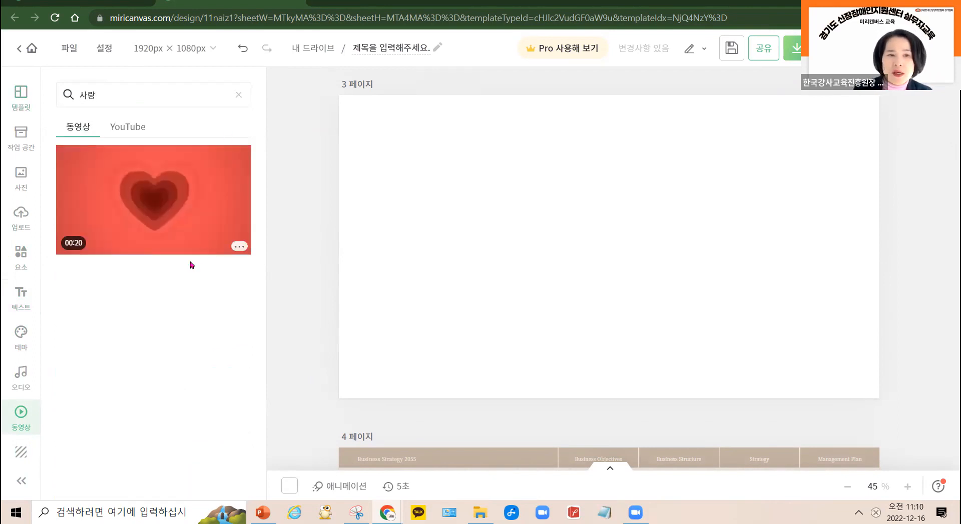
{"action": "left_click", "coordinate": [169, 205]}
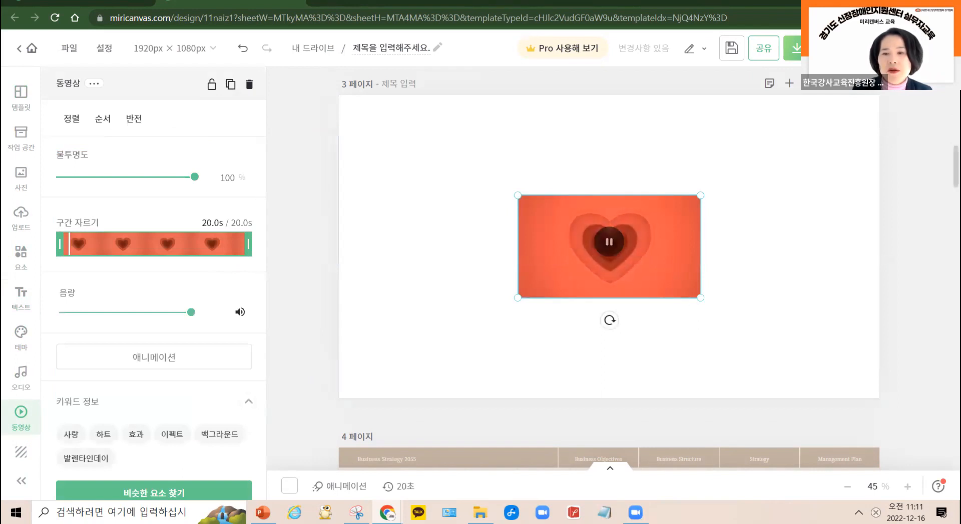
Step: Enlarge the heart video around the middle of page 3 and trim its end so the clip lasts 3.7 s
{"action": "left_click_drag", "start_coordinate": [700, 298], "coordinate": [805, 359]}
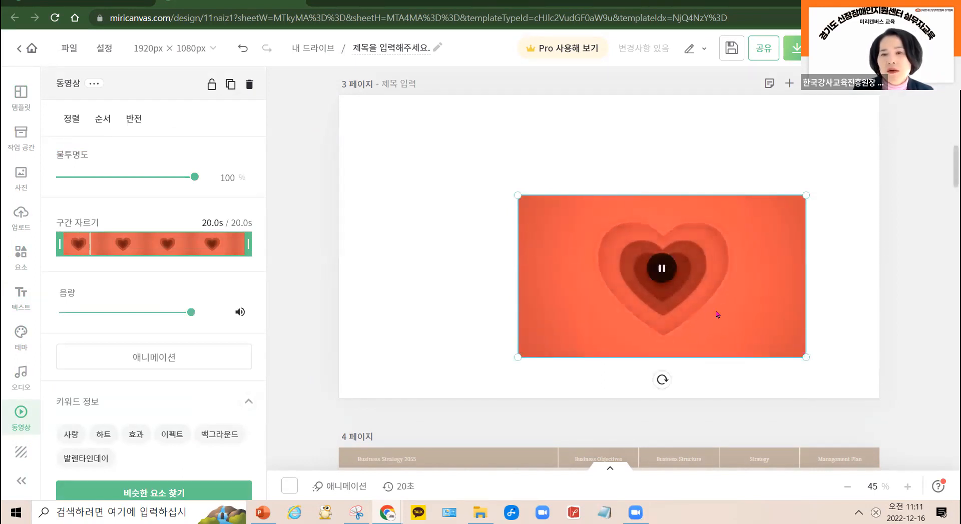
{"action": "left_click_drag", "start_coordinate": [715, 315], "coordinate": [651, 276]}
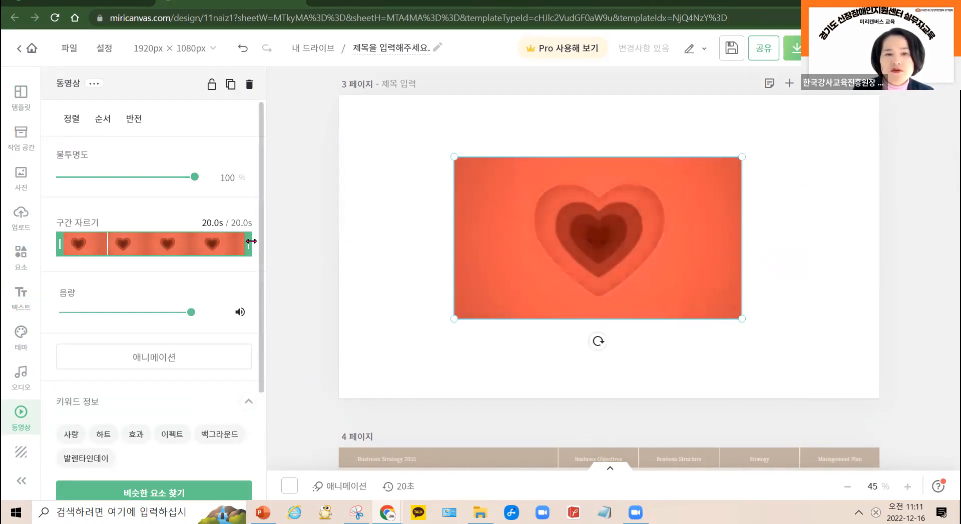
{"action": "left_click_drag", "start_coordinate": [252, 241], "coordinate": [149, 243]}
{"action": "left_click_drag", "start_coordinate": [224, 248], "coordinate": [93, 240]}
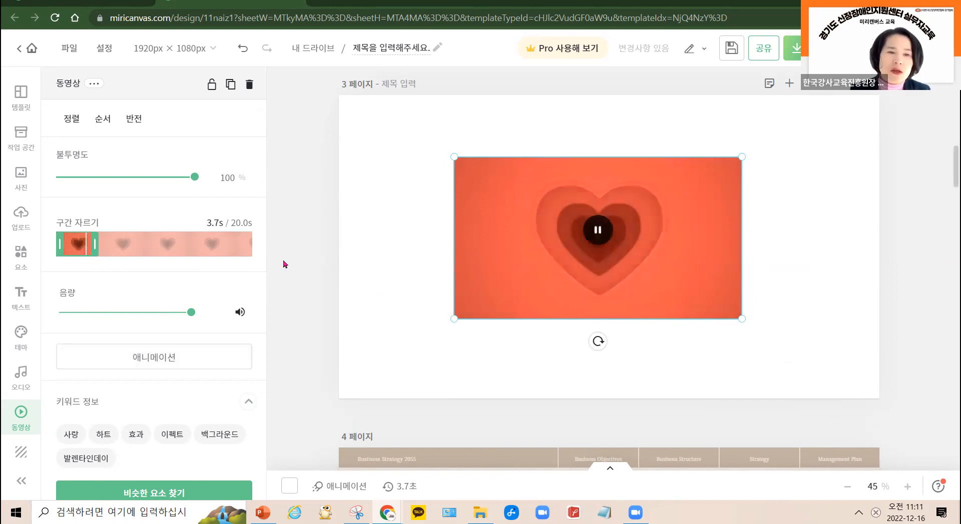
{"action": "left_click", "coordinate": [394, 302]}
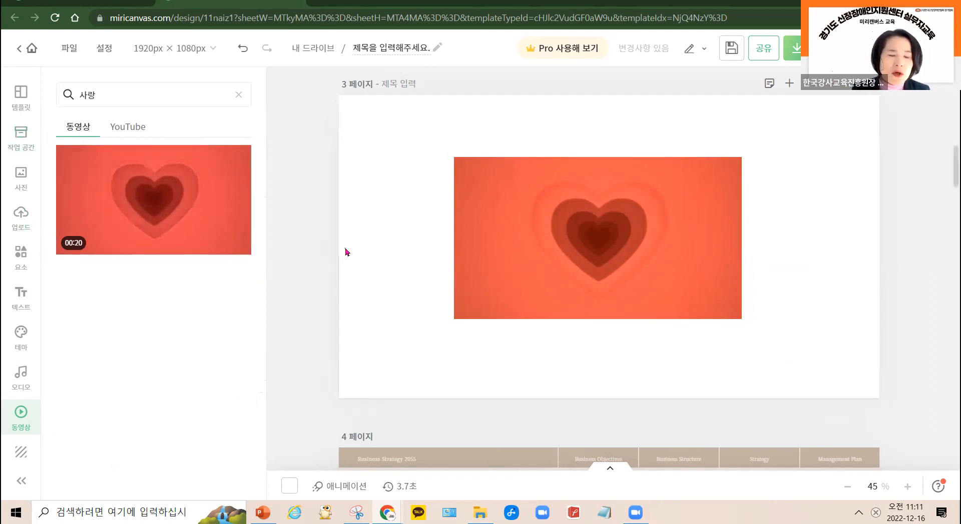
Step: Filter the uploaded files to videos (동영상) and look through the available clips
{"action": "left_click", "coordinate": [26, 218]}
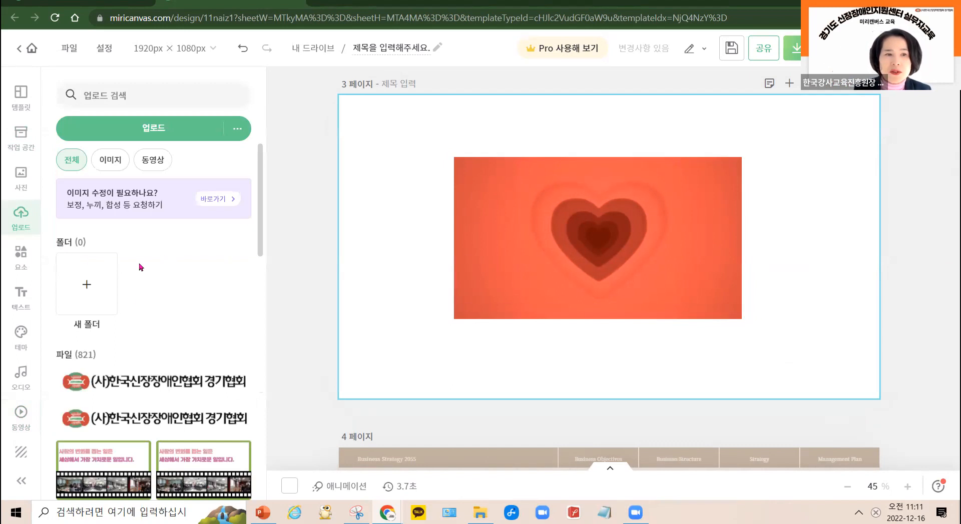
{"action": "scroll", "coordinate": [186, 289], "scroll_direction": "down", "scroll_amount": 5}
{"action": "scroll", "coordinate": [185, 289], "scroll_direction": "down", "scroll_amount": 5}
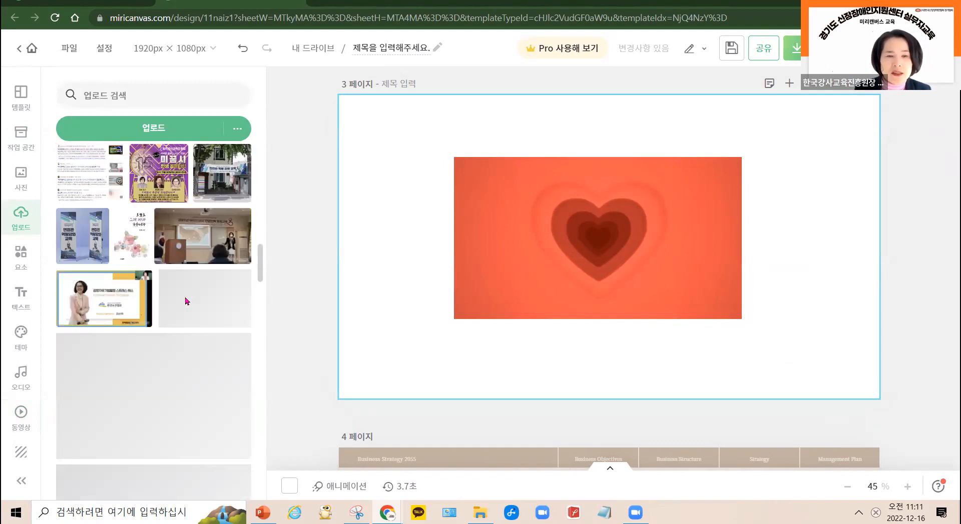
{"action": "scroll", "coordinate": [208, 388], "scroll_direction": "up", "scroll_amount": 15}
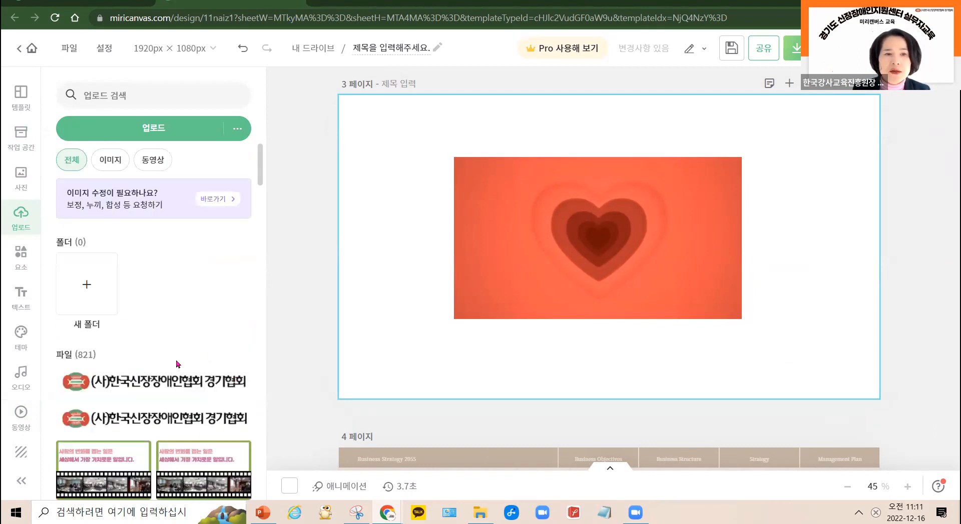
{"action": "left_click", "coordinate": [154, 160]}
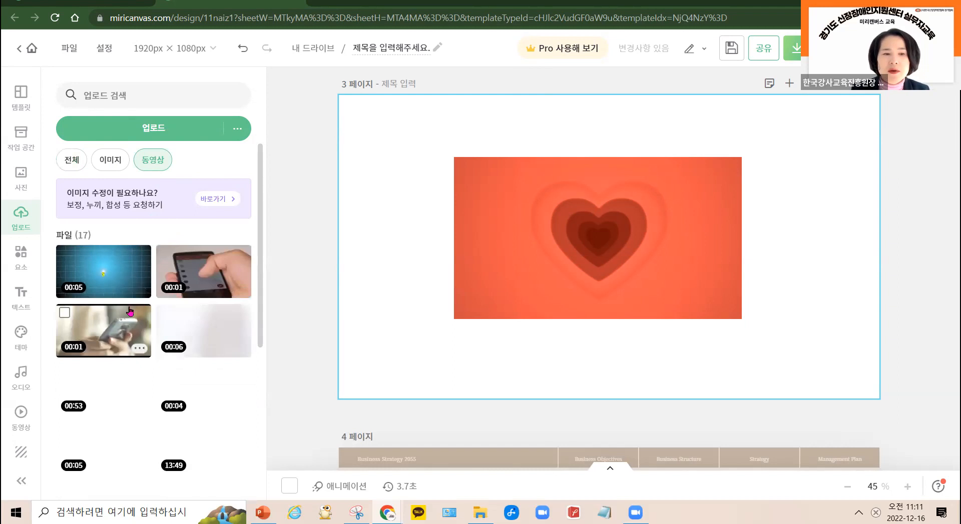
{"action": "scroll", "coordinate": [187, 391], "scroll_direction": "down", "scroll_amount": 5}
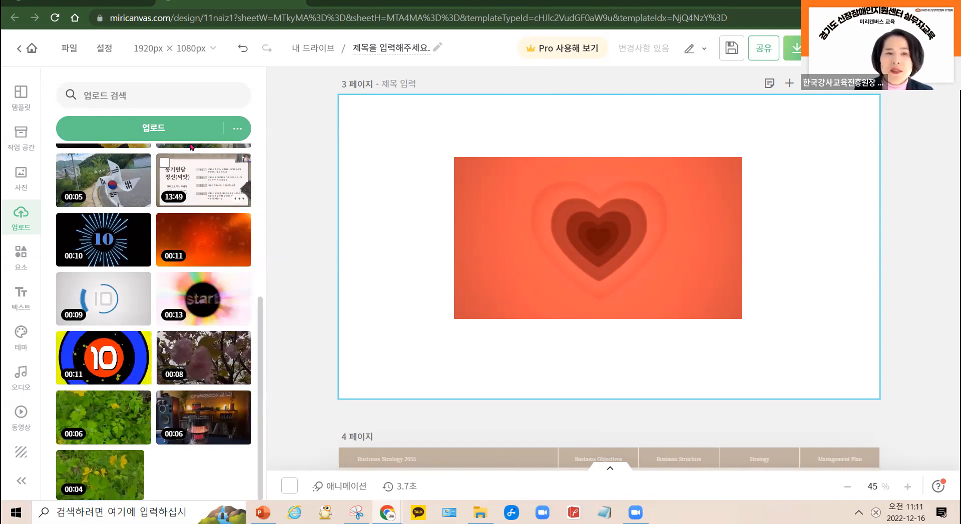
Step: Upload the laughing-face video KakaoTalk_20220718_062752813 from the computer's 동영상 folder
{"action": "left_click", "coordinate": [154, 128]}
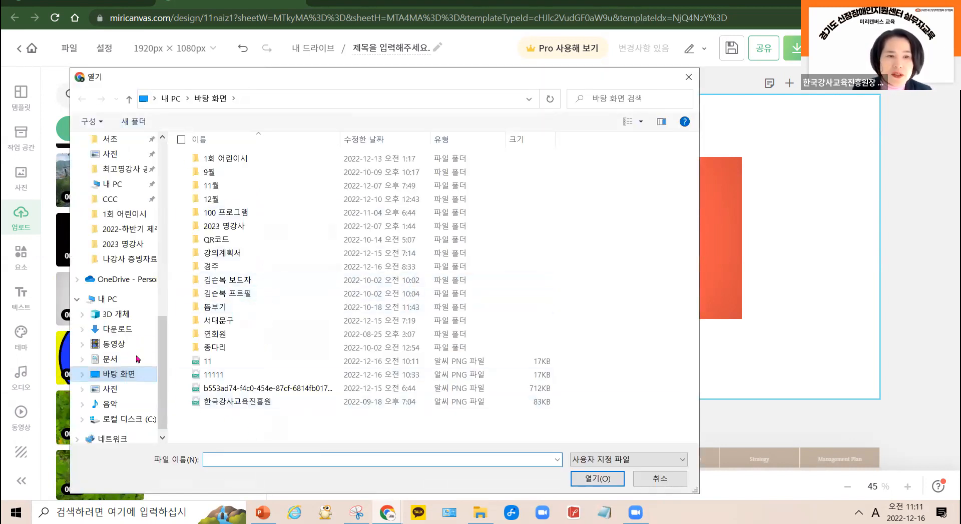
{"action": "left_click", "coordinate": [115, 345]}
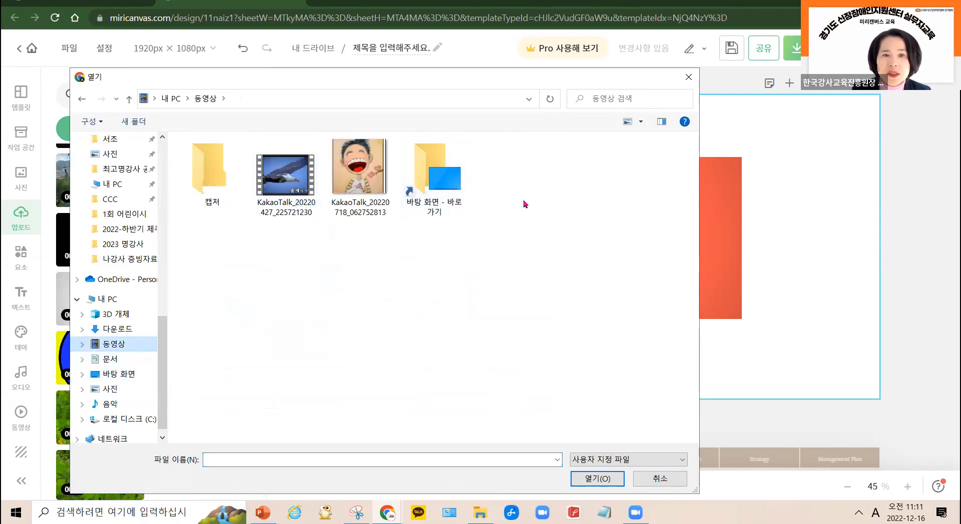
{"action": "left_click", "coordinate": [289, 181]}
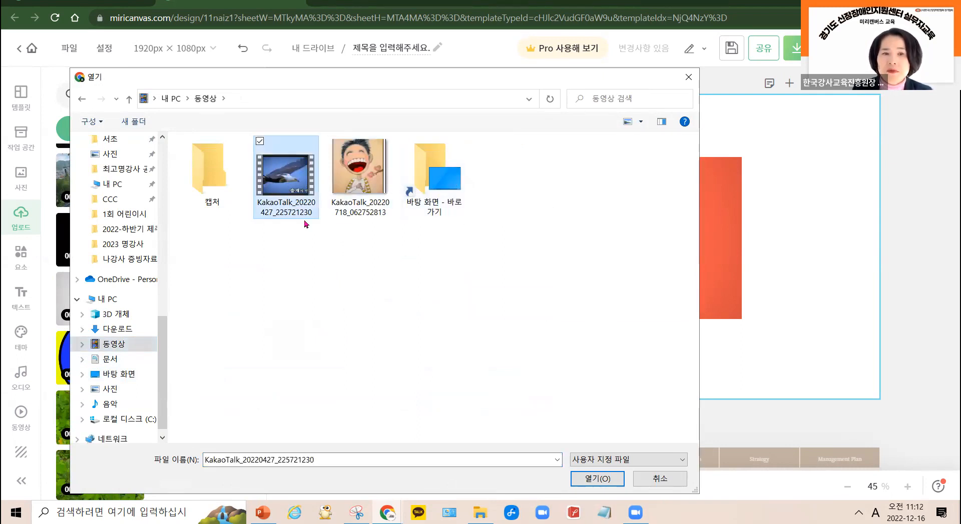
{"action": "left_click", "coordinate": [359, 205]}
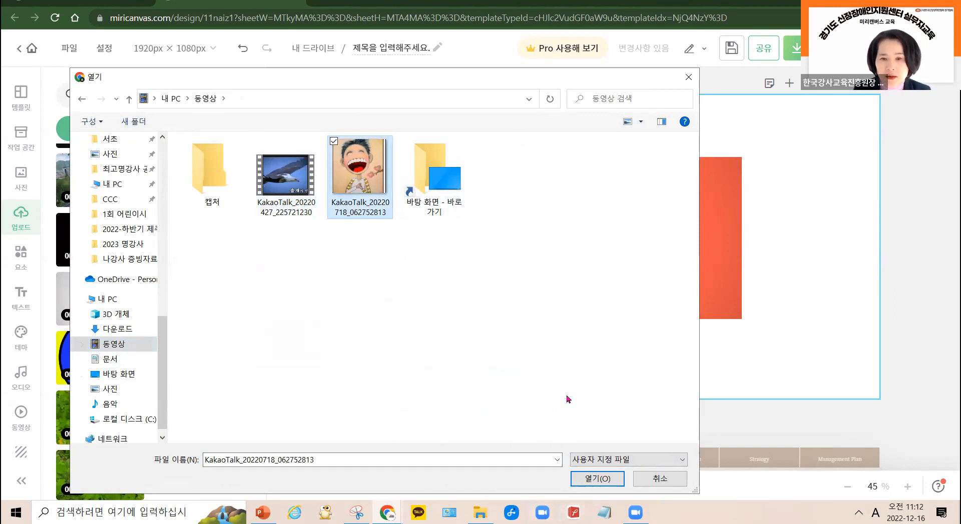
{"action": "left_click_drag", "start_coordinate": [517, 81], "coordinate": [518, 36]}
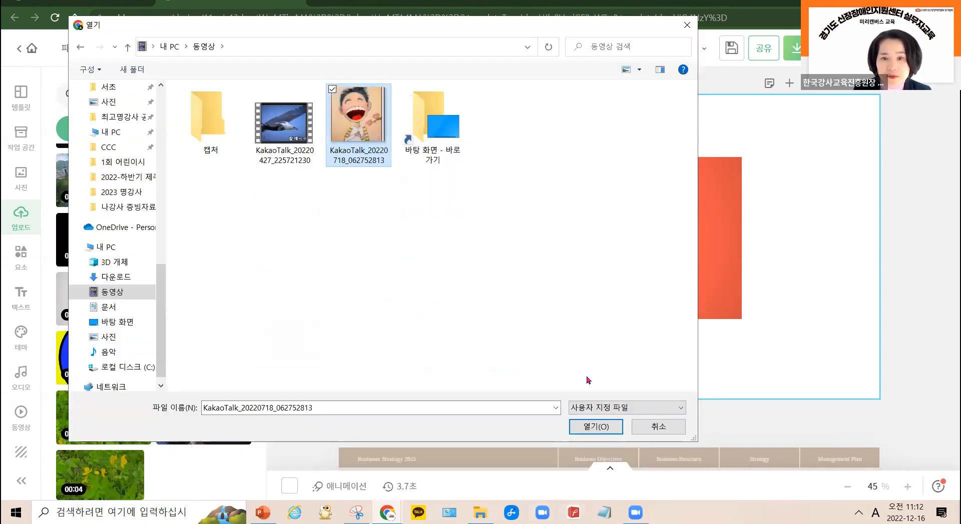
{"action": "left_click", "coordinate": [593, 426]}
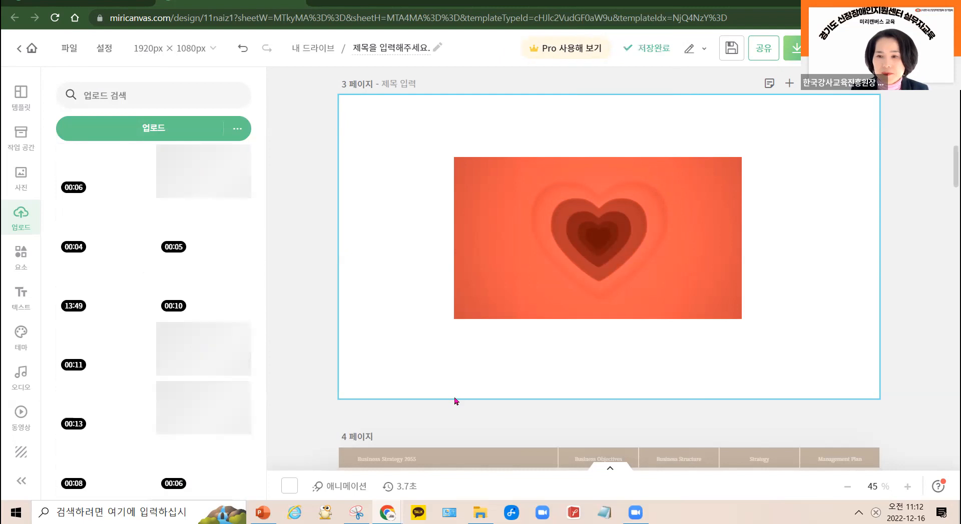
{"action": "scroll", "coordinate": [177, 252], "scroll_direction": "up", "scroll_amount": 5}
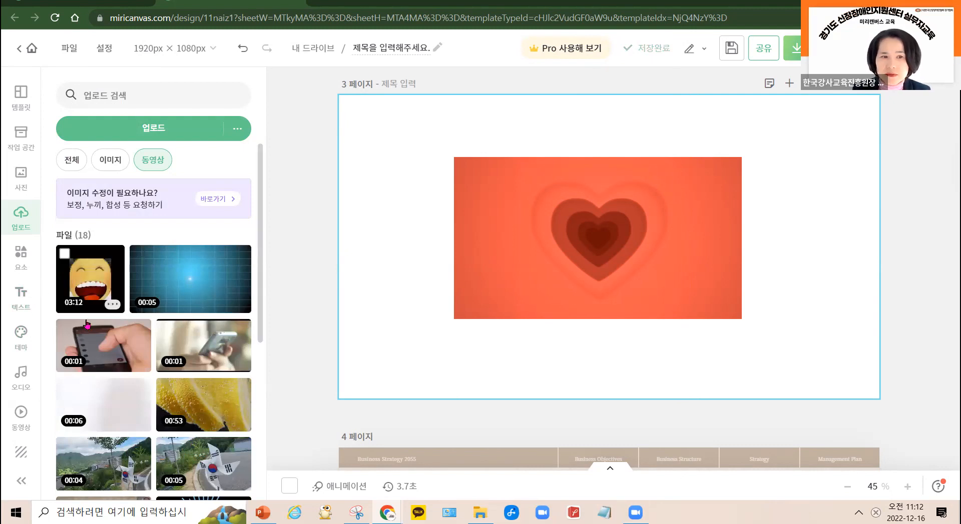
Step: Place the uploaded laughing-face video on page 3 to preview it, and delete it from the page
{"action": "left_click", "coordinate": [103, 282]}
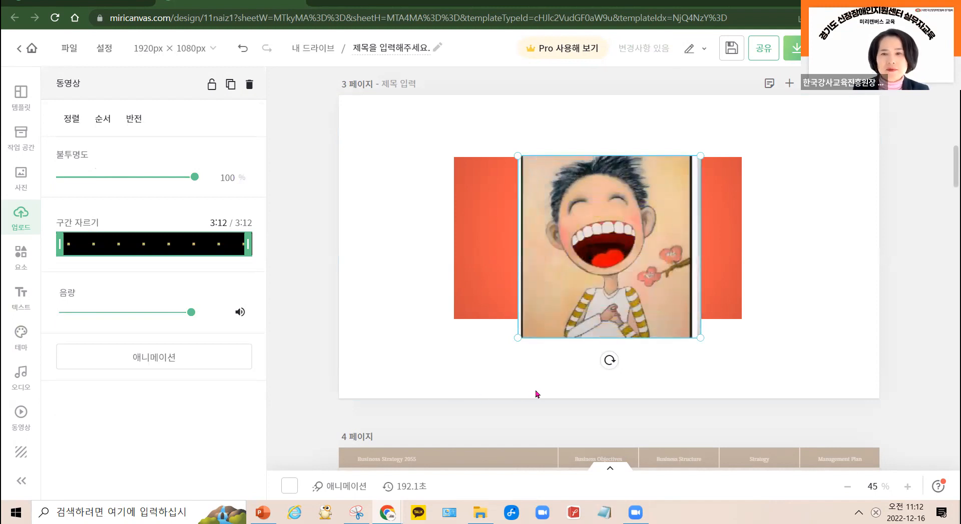
{"action": "mouse_move", "coordinate": [624, 313]}
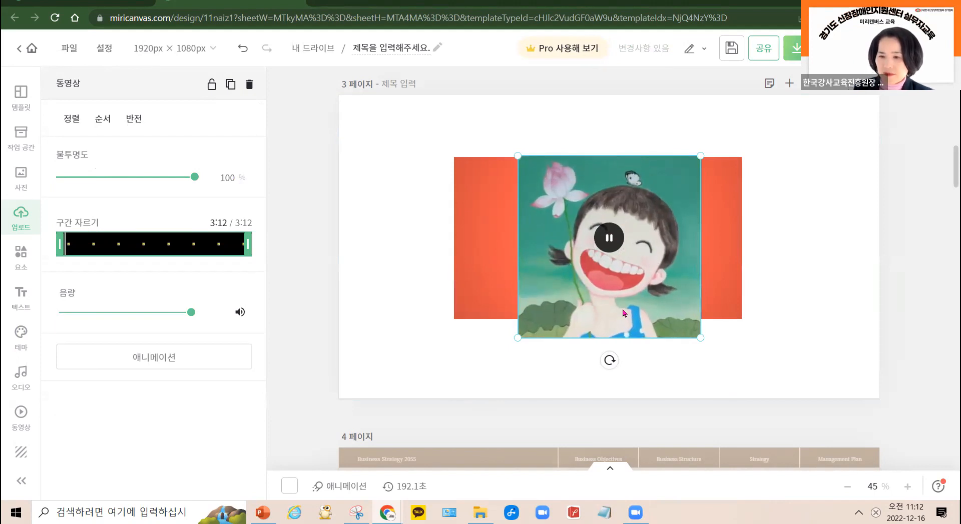
{"action": "key", "text": "Delete"}
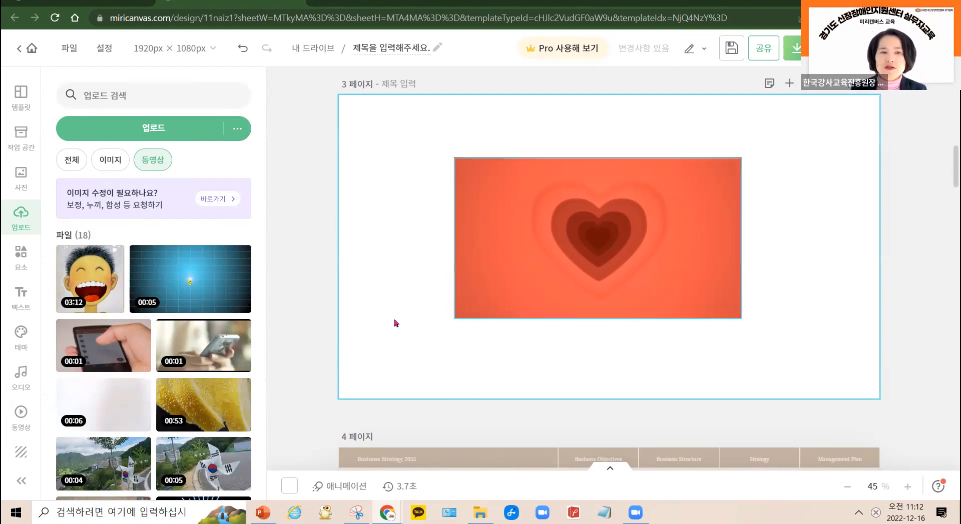
Step: Delete the heart video from page 3 so the page is blank
{"action": "left_click", "coordinate": [304, 356]}
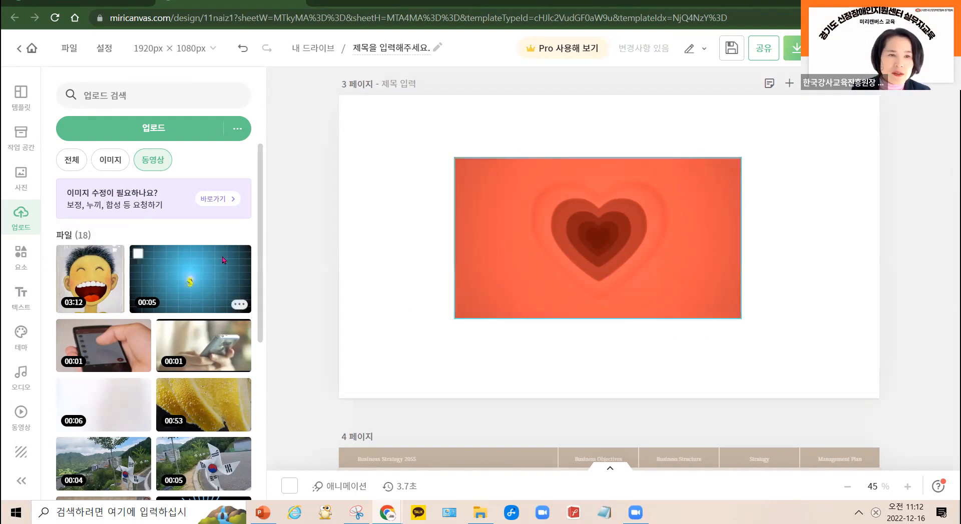
{"action": "scroll", "coordinate": [636, 331], "scroll_direction": "up", "scroll_amount": 10}
{"action": "scroll", "coordinate": [636, 330], "scroll_direction": "down", "scroll_amount": 7}
{"action": "scroll", "coordinate": [636, 330], "scroll_direction": "down", "scroll_amount": 3}
{"action": "left_click", "coordinate": [612, 236]}
{"action": "key", "text": "Delete"}
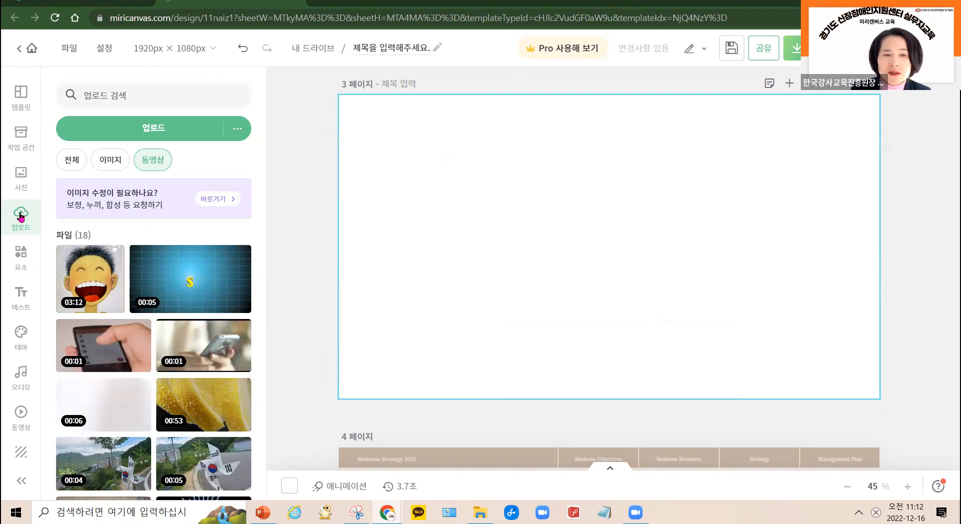
Step: Filter the uploads to images (이미지) and add the (사)한국신장장애인협회 경기협회 logo to page 3
{"action": "scroll", "coordinate": [105, 280], "scroll_direction": "down", "scroll_amount": 4}
{"action": "scroll", "coordinate": [105, 280], "scroll_direction": "up", "scroll_amount": 4}
{"action": "scroll", "coordinate": [236, 282], "scroll_direction": "down", "scroll_amount": 2}
{"action": "scroll", "coordinate": [236, 283], "scroll_direction": "up", "scroll_amount": 2}
{"action": "left_click", "coordinate": [114, 163]}
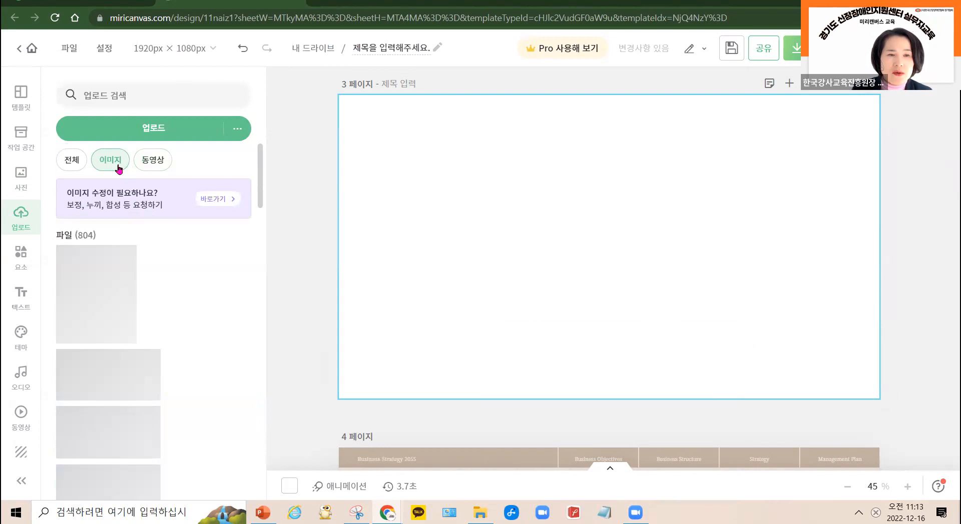
{"action": "left_click", "coordinate": [146, 287]}
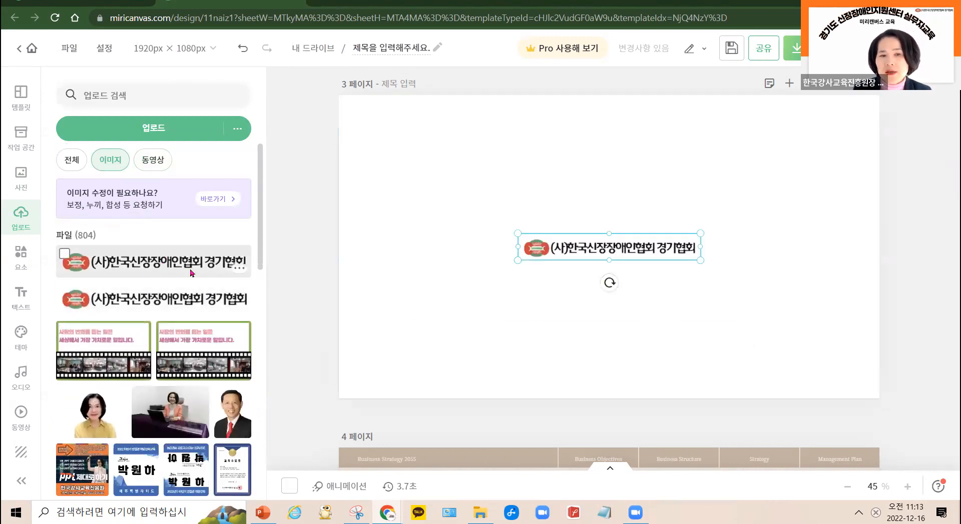
Step: Move the association logo to the lower middle of page 3 and enlarge it slightly
{"action": "left_click", "coordinate": [571, 355]}
{"action": "left_click_drag", "start_coordinate": [615, 248], "coordinate": [597, 334]}
{"action": "left_click_drag", "start_coordinate": [679, 283], "coordinate": [722, 276]}
{"action": "left_click_drag", "start_coordinate": [631, 305], "coordinate": [636, 303]}
Step: Examine the vertical web address text on page 1's orange strip, and return to page 3 with its logo selected
{"action": "scroll", "coordinate": [432, 196], "scroll_direction": "up", "scroll_amount": 10}
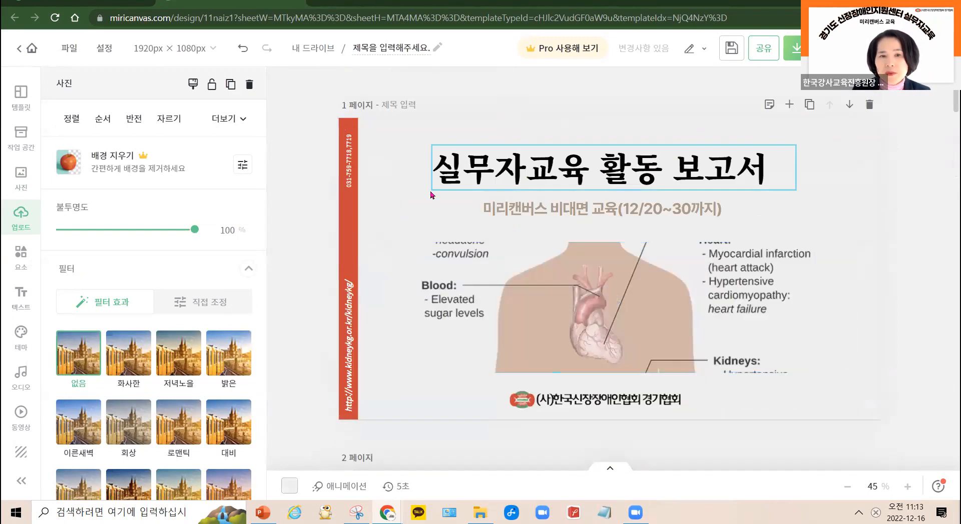
{"action": "left_click", "coordinate": [350, 356]}
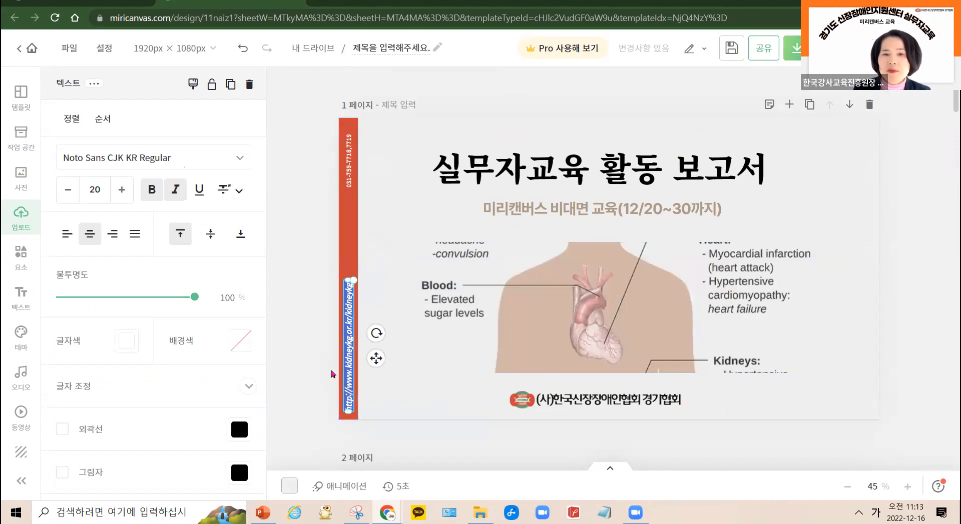
{"action": "scroll", "coordinate": [414, 399], "scroll_direction": "down", "scroll_amount": 12}
{"action": "scroll", "coordinate": [580, 279], "scroll_direction": "down", "scroll_amount": 3}
{"action": "scroll", "coordinate": [632, 188], "scroll_direction": "up", "scroll_amount": 3}
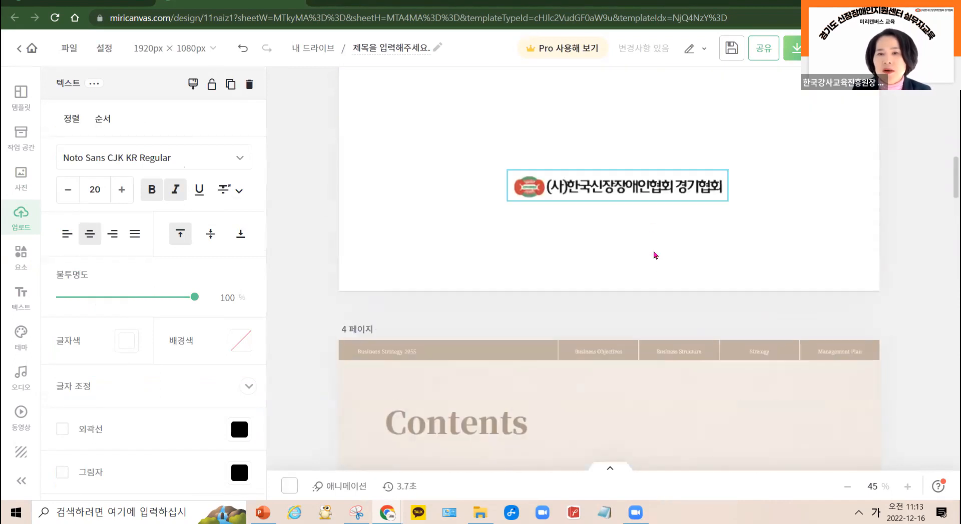
{"action": "left_click", "coordinate": [607, 190]}
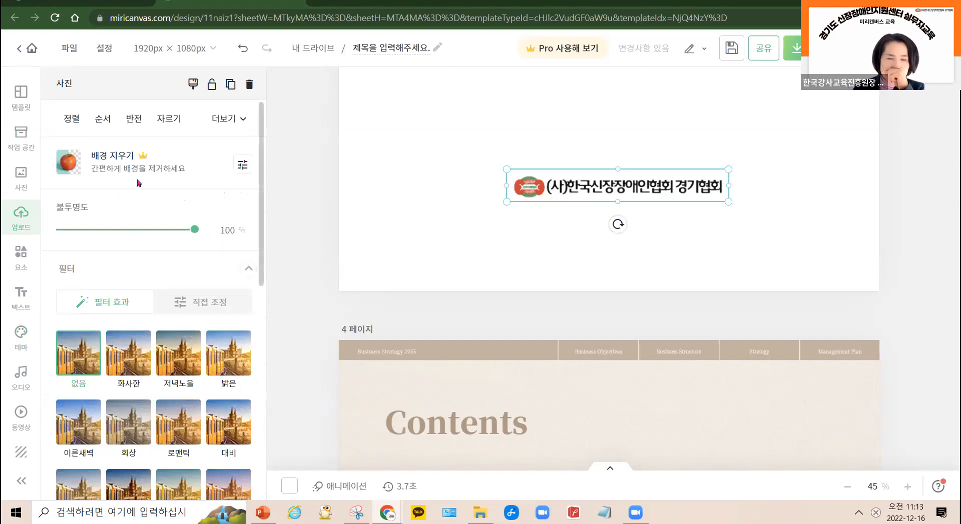
{"action": "scroll", "coordinate": [187, 245], "scroll_direction": "down", "scroll_amount": 8}
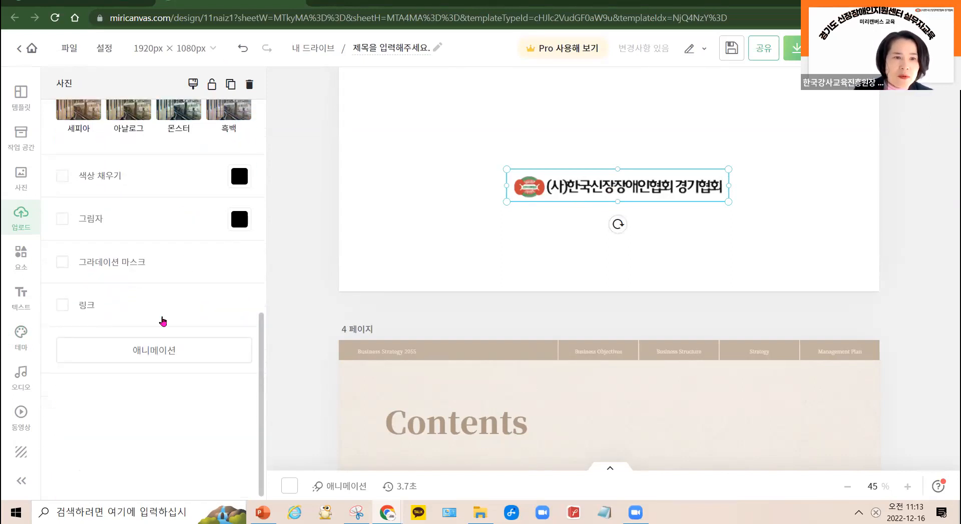
{"action": "left_click", "coordinate": [62, 306]}
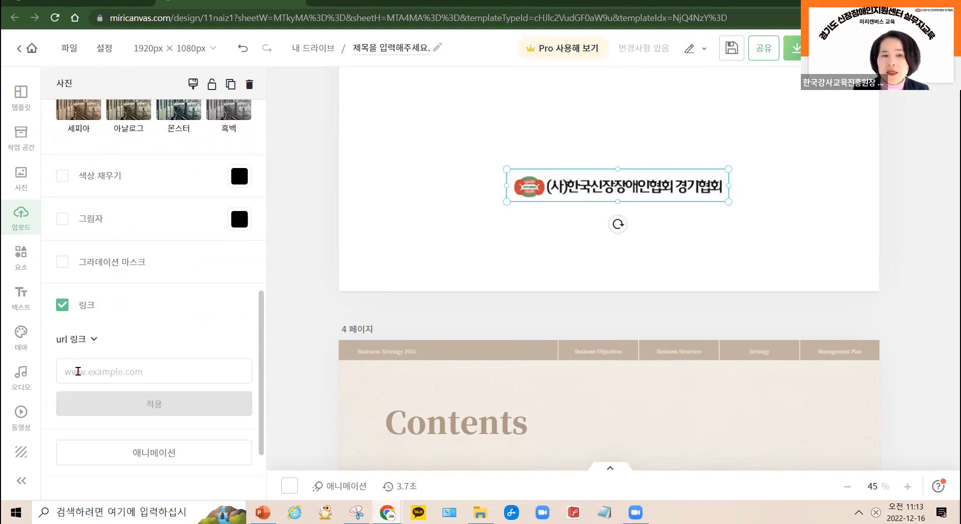
{"action": "left_click", "coordinate": [180, 372]}
{"action": "type", "text": "http://www.kidneykg.or.kr/kidneykg/"}
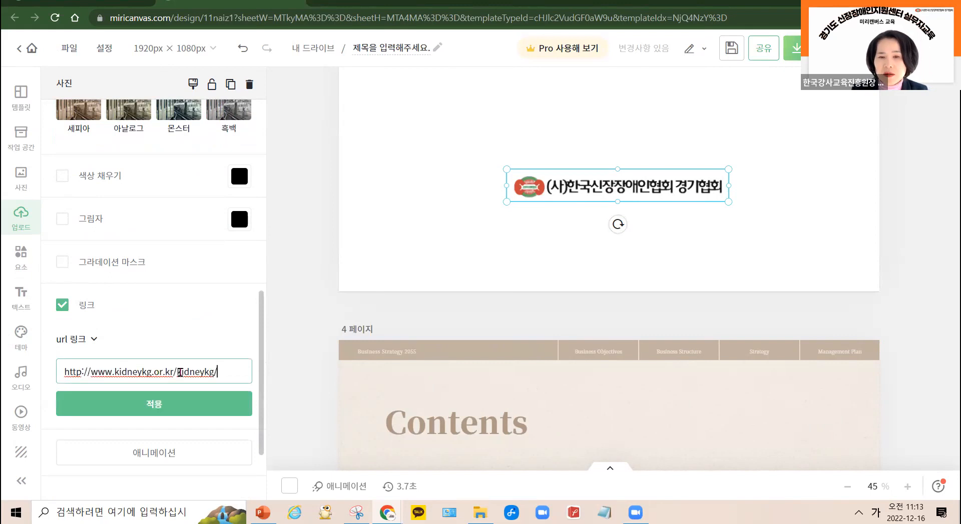
{"action": "left_click", "coordinate": [170, 405]}
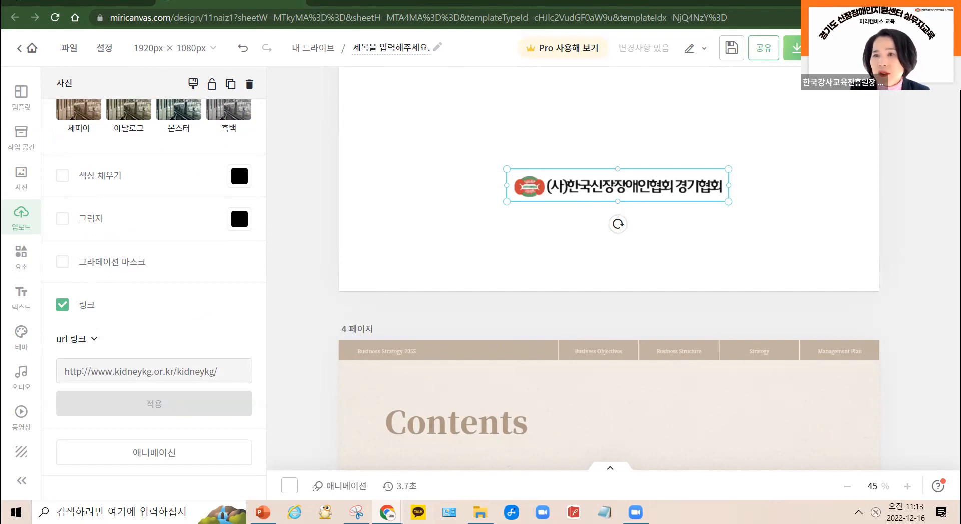
{"action": "key", "text": "F11"}
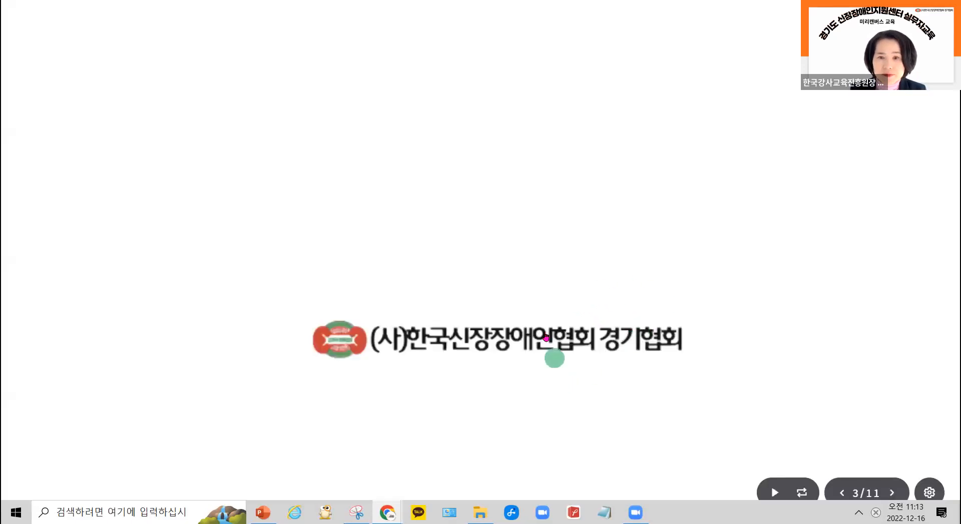
{"action": "left_click", "coordinate": [541, 343]}
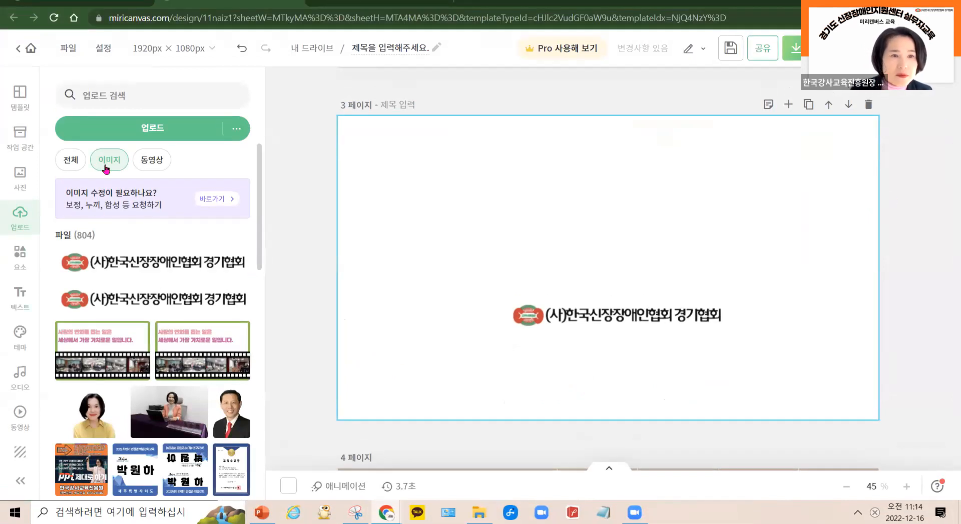
Step: Turn on the shadow effect (그림자) for the association logo on page 3
{"action": "left_click", "coordinate": [608, 324]}
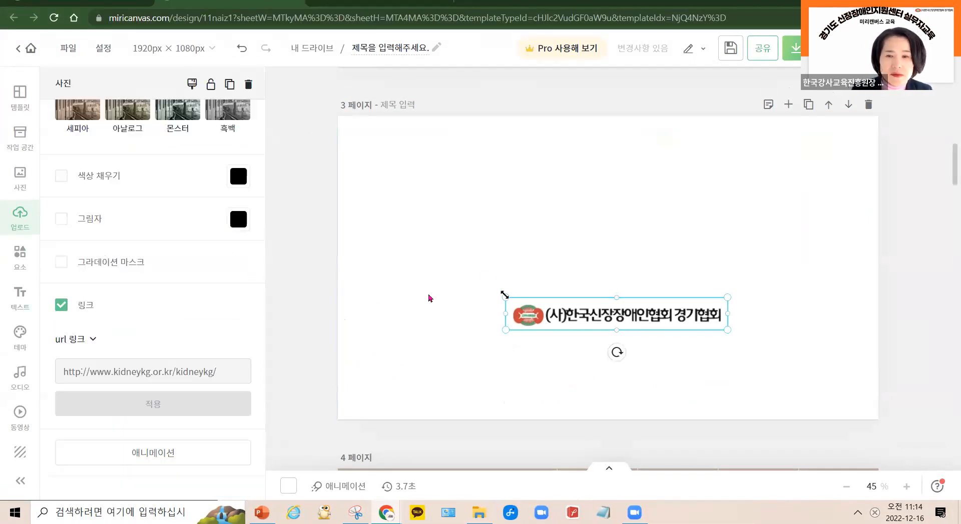
{"action": "scroll", "coordinate": [108, 391], "scroll_direction": "down", "scroll_amount": 2}
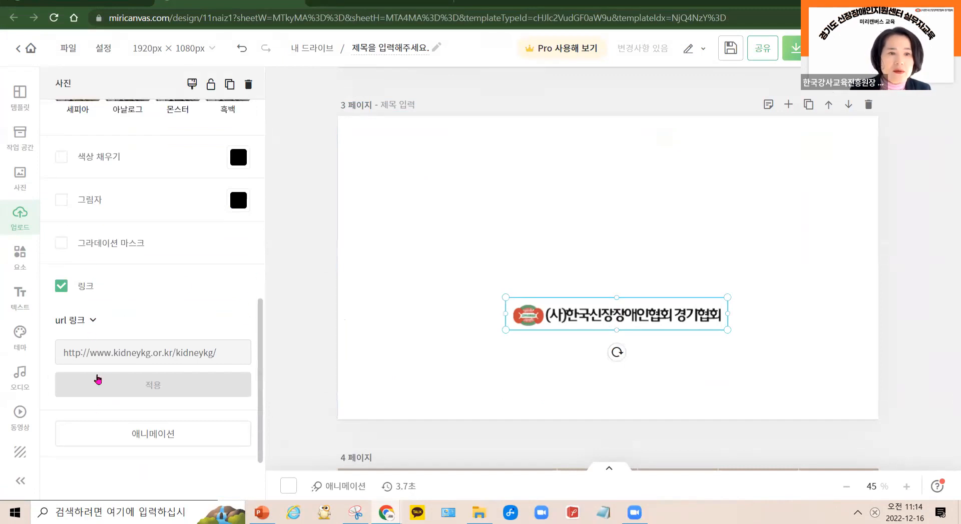
{"action": "scroll", "coordinate": [110, 308], "scroll_direction": "up", "scroll_amount": 3}
{"action": "scroll", "coordinate": [110, 308], "scroll_direction": "up", "scroll_amount": 5}
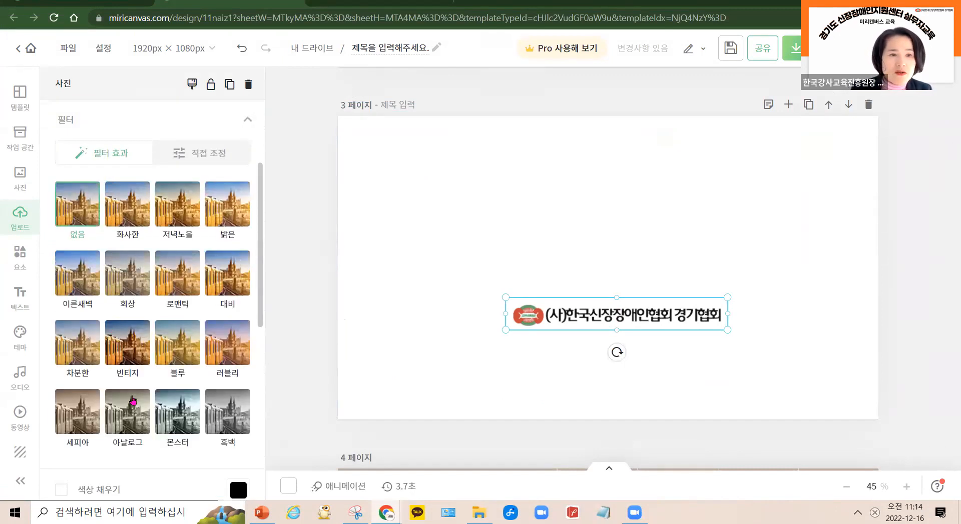
{"action": "scroll", "coordinate": [135, 395], "scroll_direction": "down", "scroll_amount": 4}
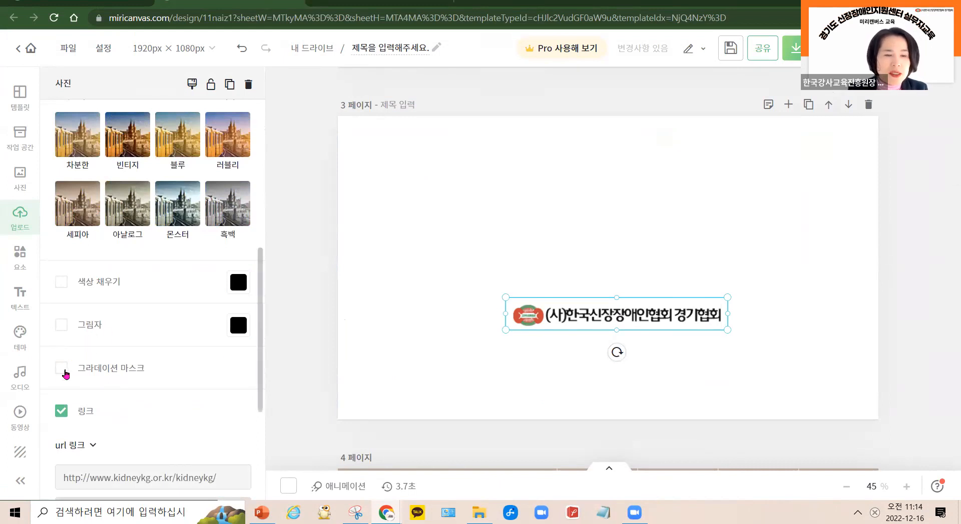
{"action": "left_click", "coordinate": [62, 327]}
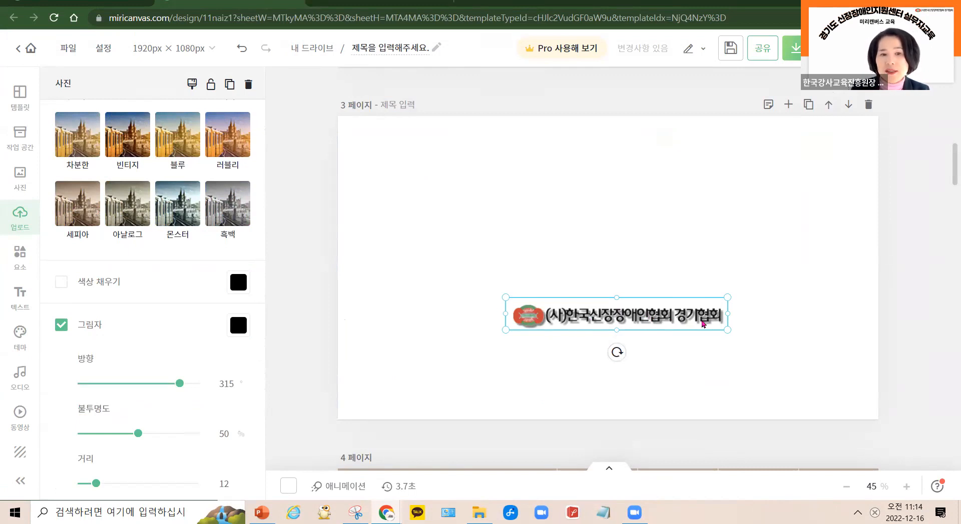
Step: Try light pink and light purple for the logo's shadow, and set its color to purple #9A30AE
{"action": "left_click", "coordinate": [238, 325]}
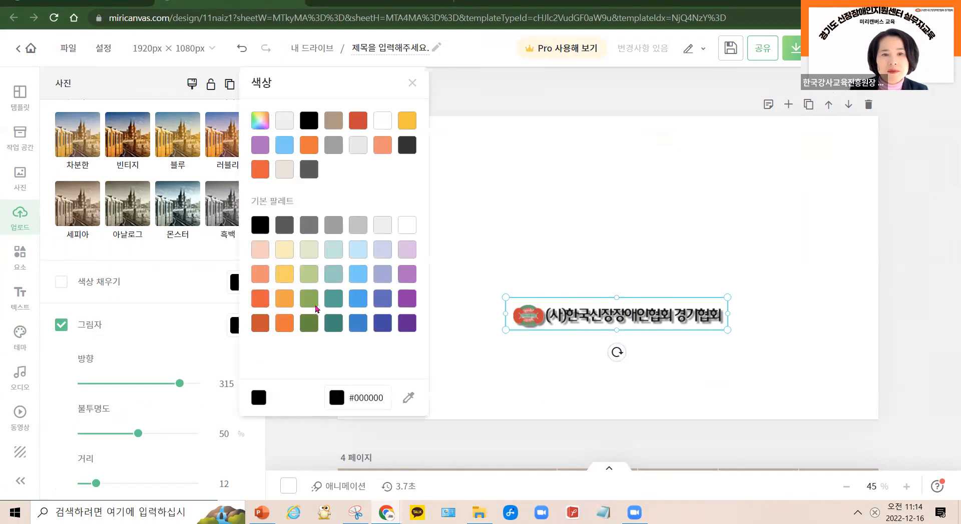
{"action": "left_click", "coordinate": [259, 248]}
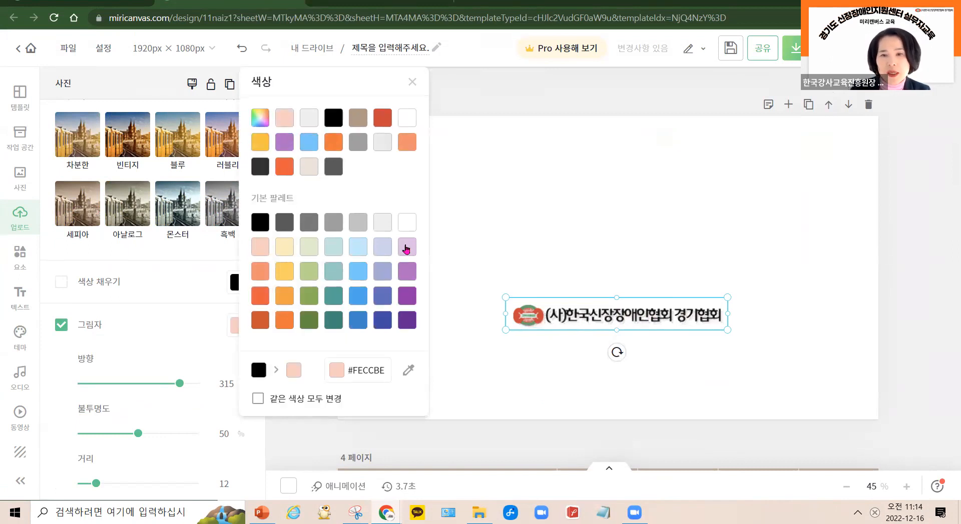
{"action": "left_click", "coordinate": [402, 249]}
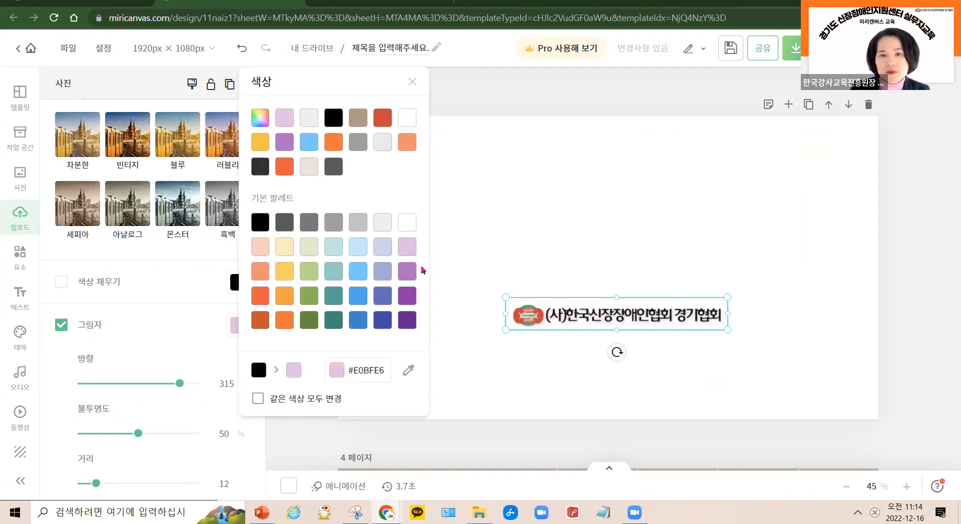
{"action": "left_click", "coordinate": [408, 296]}
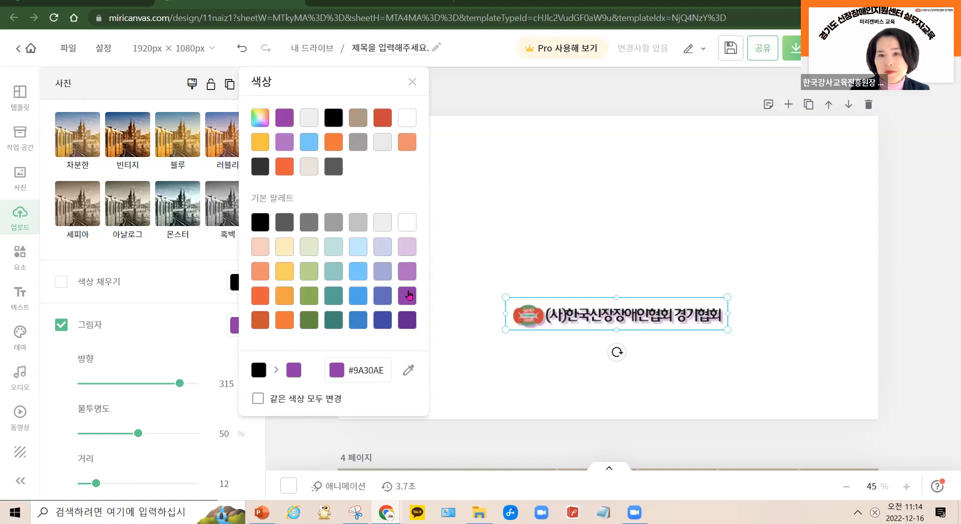
{"action": "left_click", "coordinate": [701, 380]}
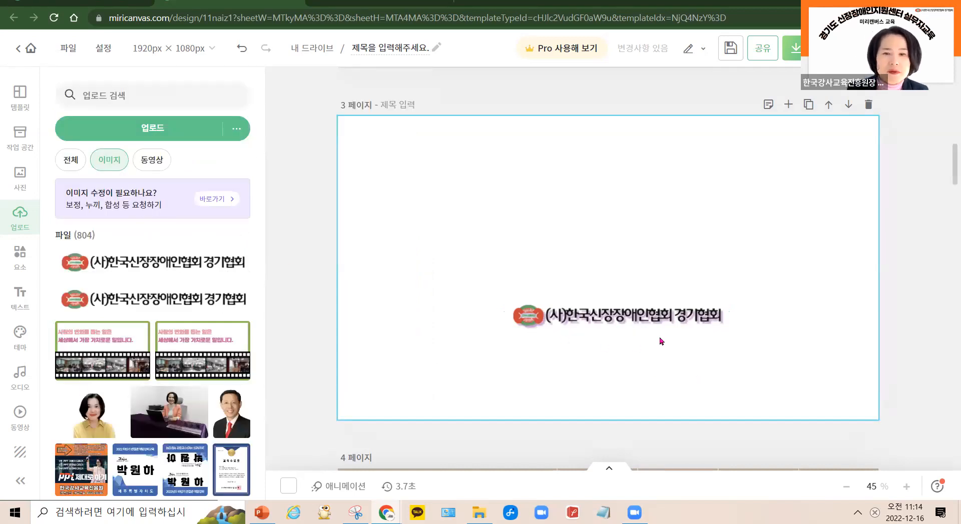
Step: Examine the filter effects (필터 효과) and manual adjustment settings (직접 조정) available for the page 3 logo
{"action": "left_click", "coordinate": [514, 323]}
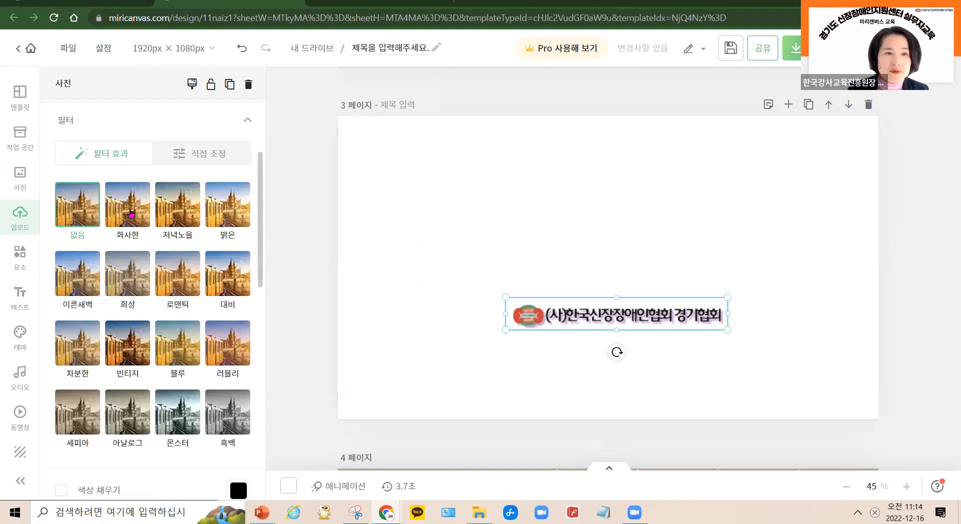
{"action": "scroll", "coordinate": [137, 198], "scroll_direction": "up", "scroll_amount": 3}
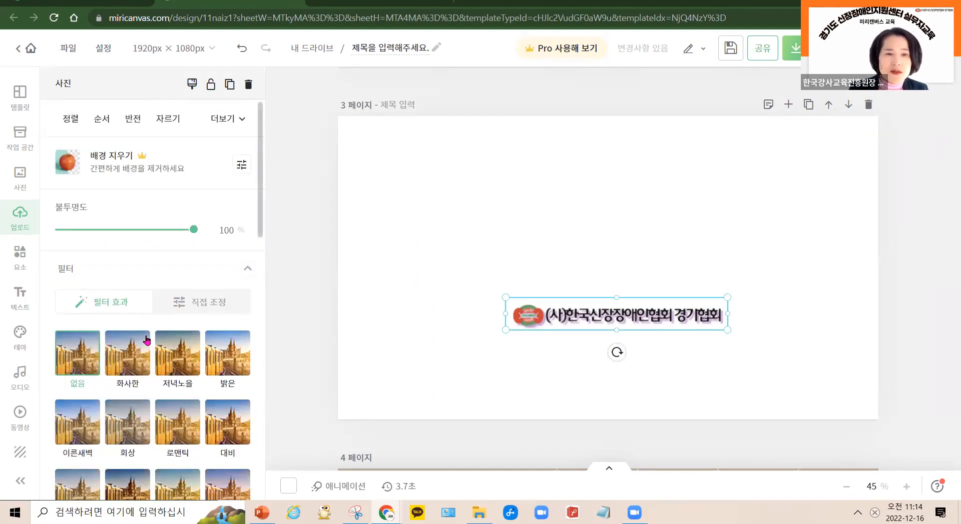
{"action": "scroll", "coordinate": [162, 347], "scroll_direction": "down", "scroll_amount": 3}
{"action": "scroll", "coordinate": [211, 256], "scroll_direction": "up", "scroll_amount": 3}
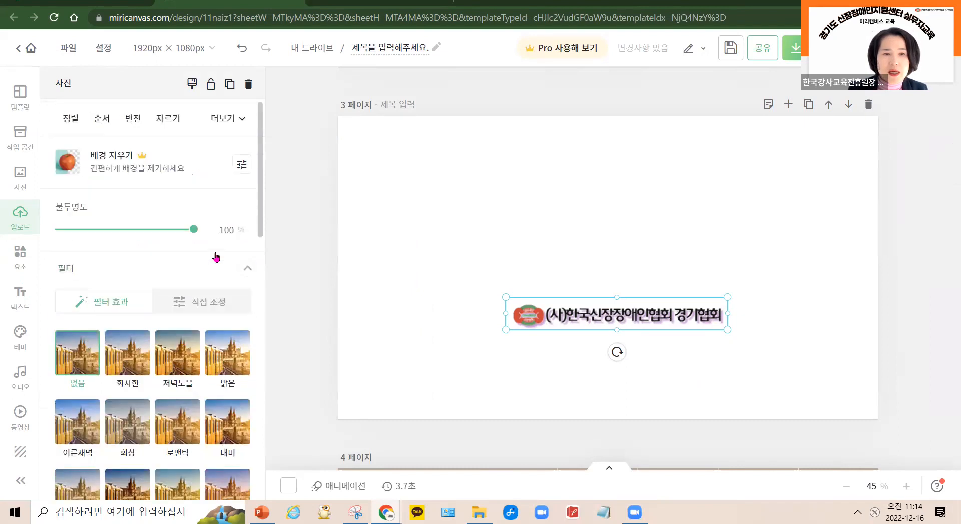
{"action": "left_click", "coordinate": [227, 306]}
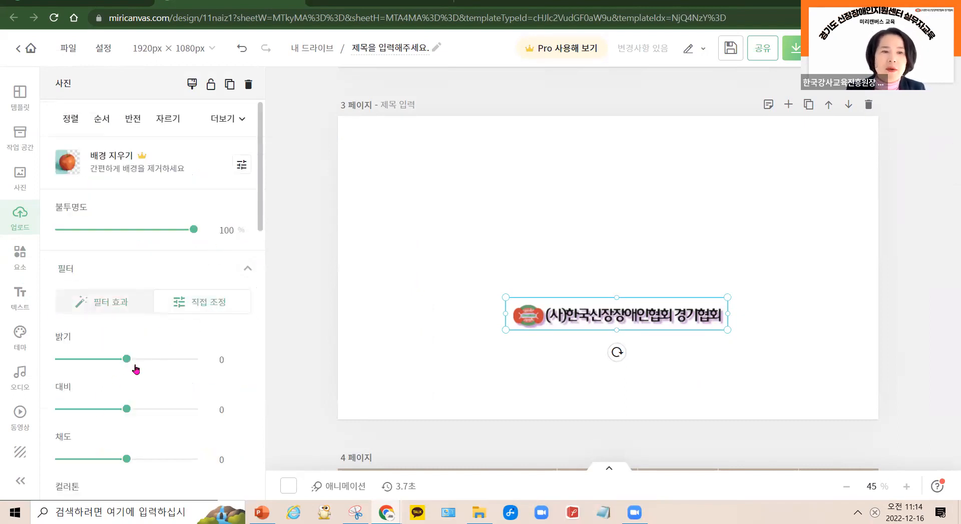
{"action": "scroll", "coordinate": [135, 368], "scroll_direction": "down", "scroll_amount": 4}
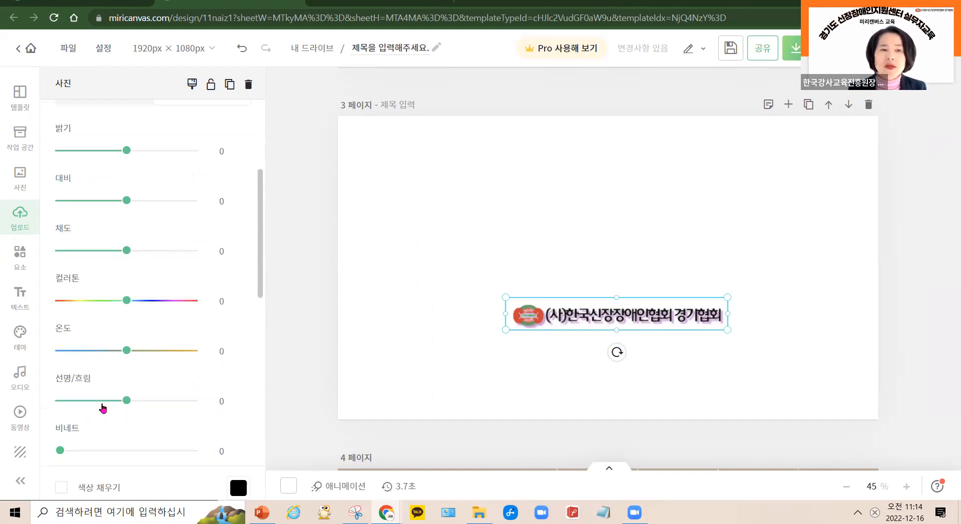
{"action": "scroll", "coordinate": [118, 405], "scroll_direction": "up", "scroll_amount": 5}
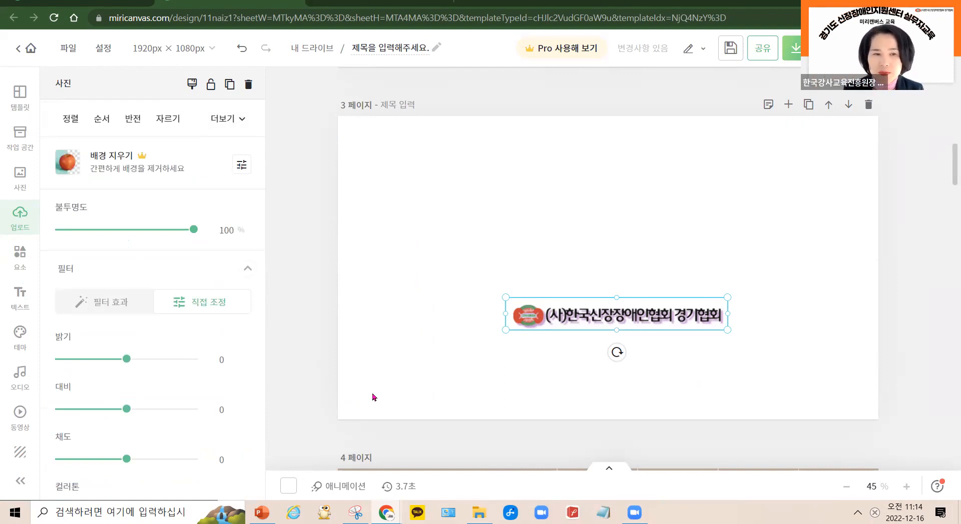
{"action": "left_click", "coordinate": [121, 306]}
{"action": "scroll", "coordinate": [140, 406], "scroll_direction": "down", "scroll_amount": 4}
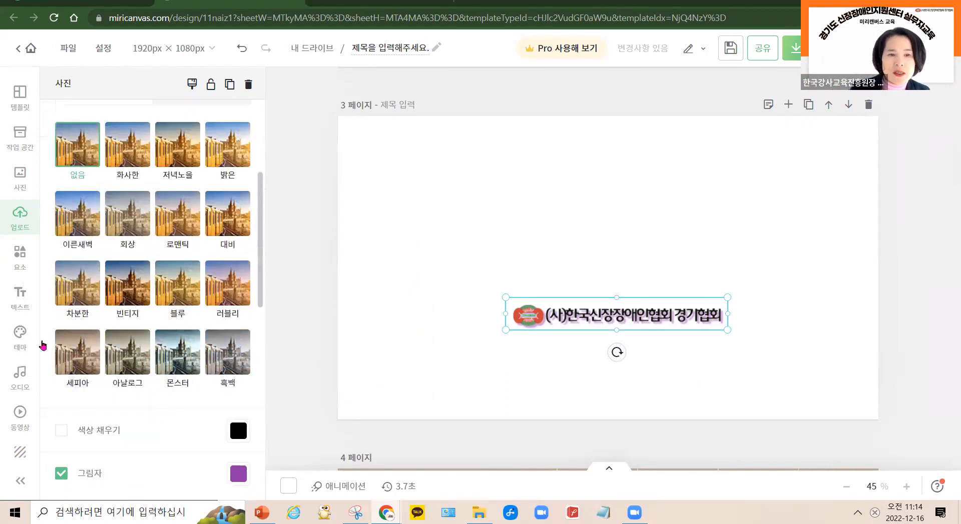
{"action": "scroll", "coordinate": [228, 307], "scroll_direction": "up", "scroll_amount": 5}
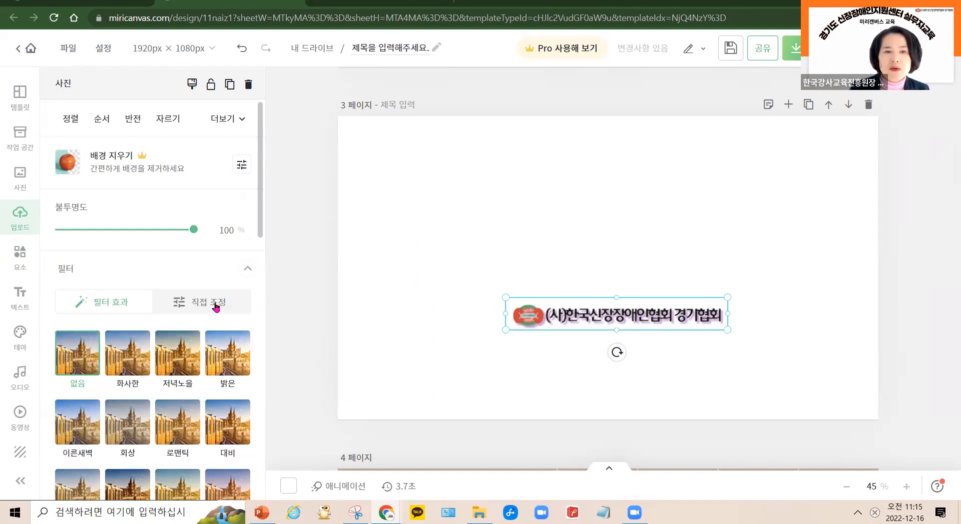
{"action": "left_click", "coordinate": [214, 304]}
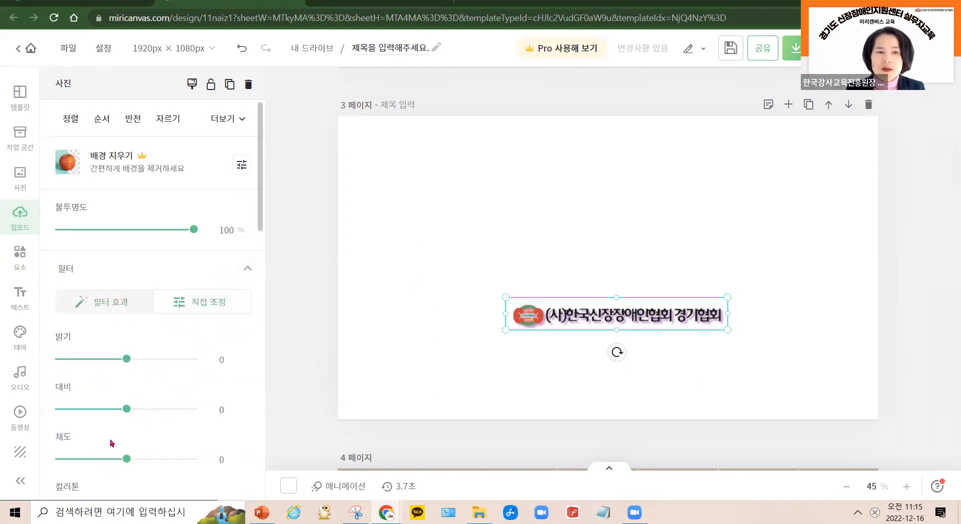
{"action": "scroll", "coordinate": [89, 393], "scroll_direction": "down", "scroll_amount": 4}
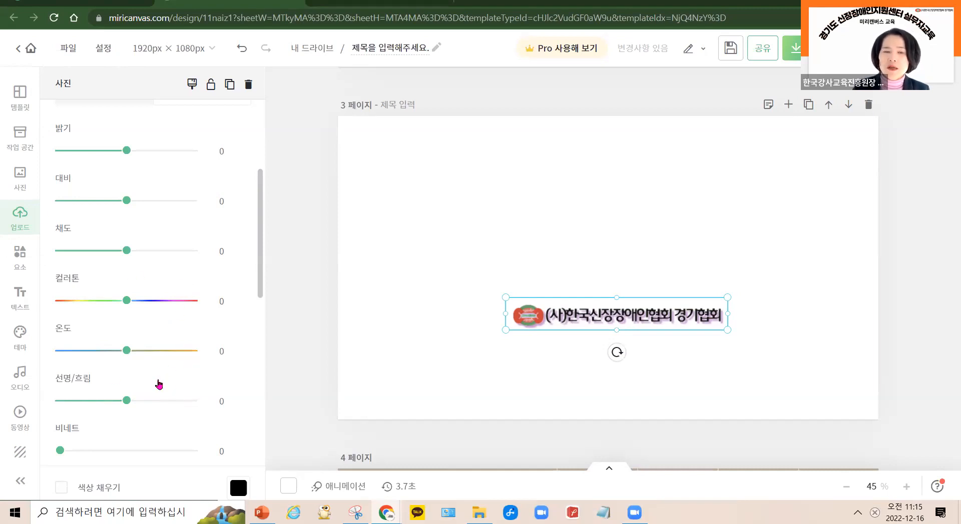
{"action": "scroll", "coordinate": [261, 317], "scroll_direction": "up", "scroll_amount": 4}
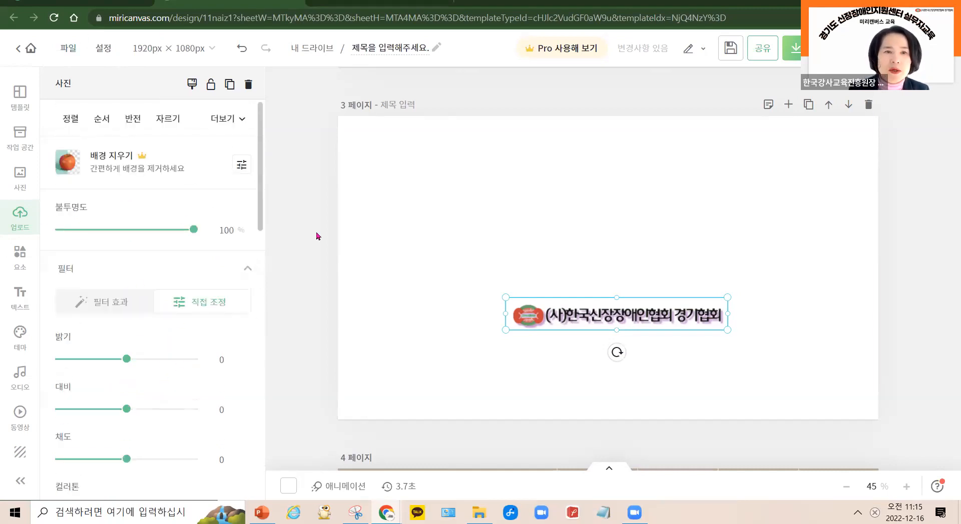
Step: Look through the text formatting options and remaining sidebar categories, hiding and reopening the side panel
{"action": "left_click", "coordinate": [316, 236]}
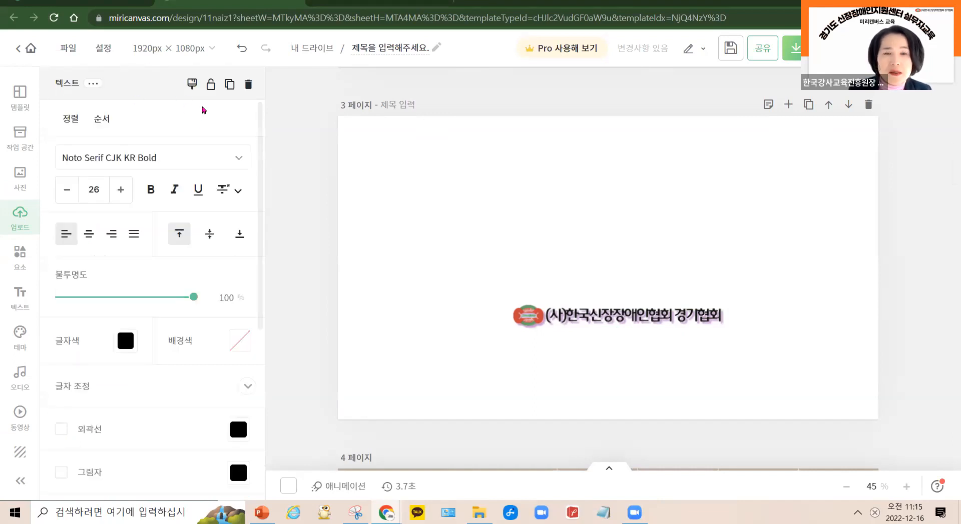
{"action": "scroll", "coordinate": [58, 385], "scroll_direction": "down", "scroll_amount": 5}
{"action": "scroll", "coordinate": [27, 473], "scroll_direction": "down", "scroll_amount": 1}
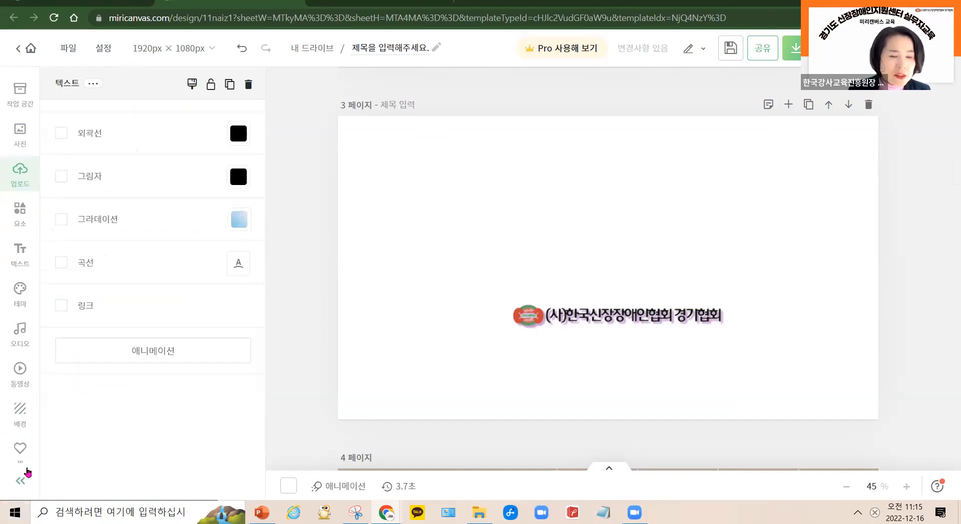
{"action": "scroll", "coordinate": [28, 473], "scroll_direction": "down", "scroll_amount": 1}
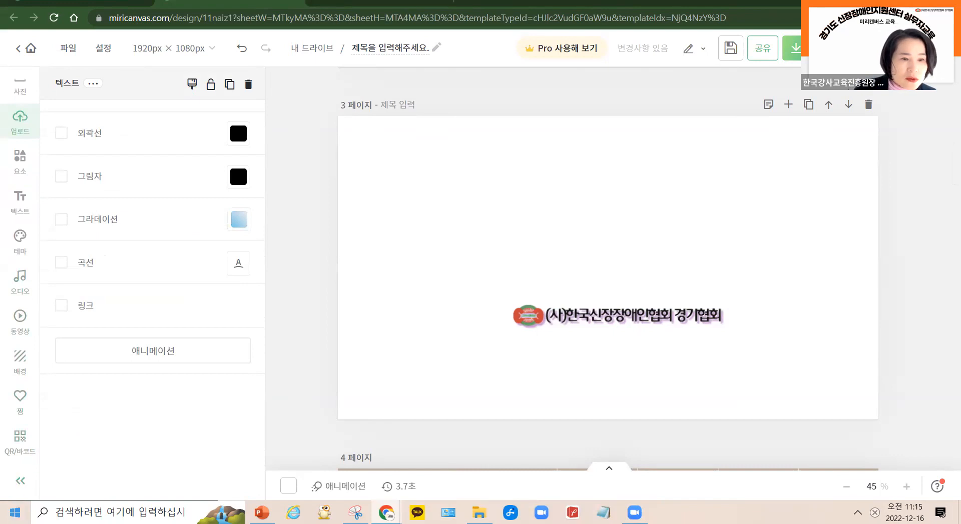
{"action": "left_click", "coordinate": [20, 481]}
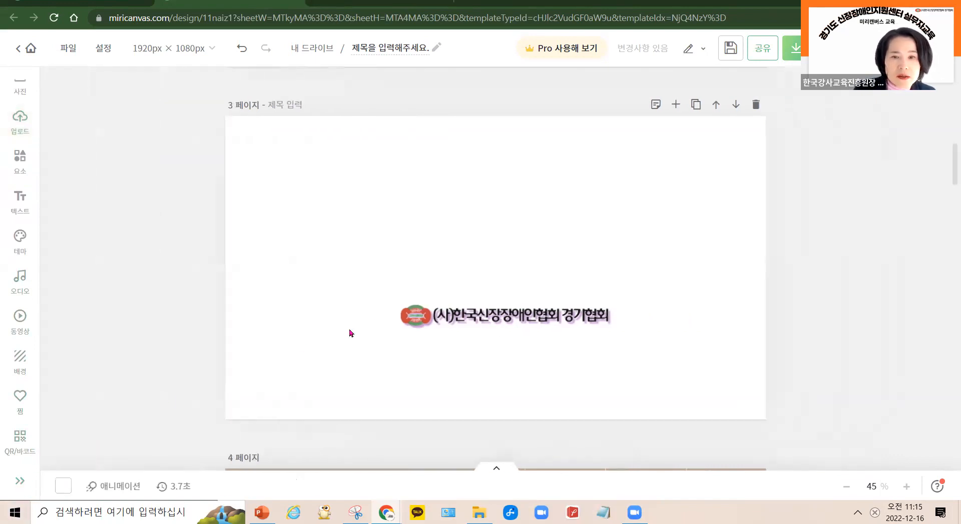
{"action": "left_click", "coordinate": [19, 481]}
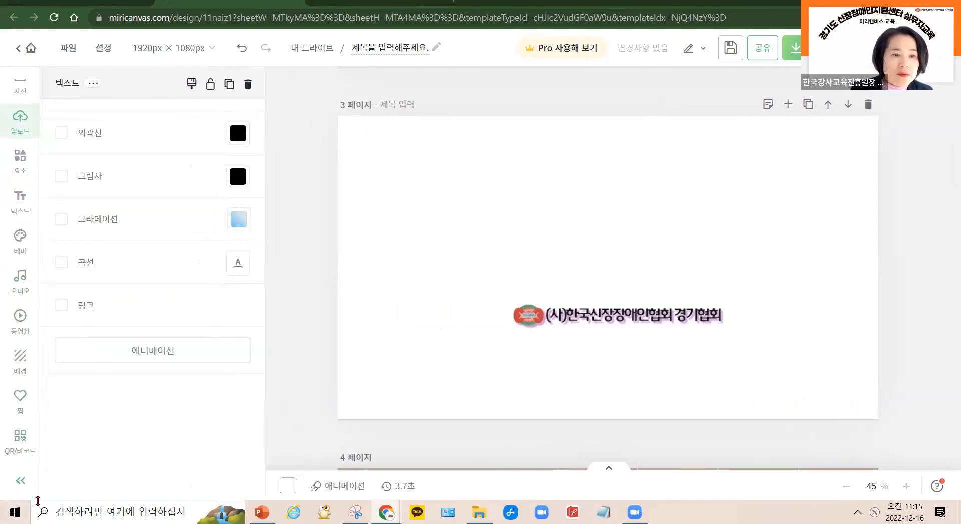
{"action": "scroll", "coordinate": [195, 154], "scroll_direction": "up", "scroll_amount": 6}
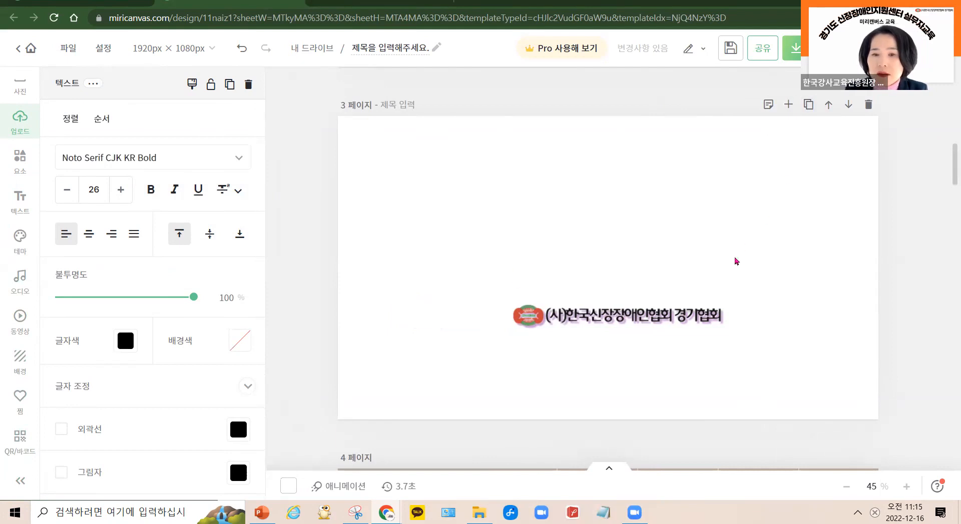
Step: Move page 2 up one position in the page order and back down again
{"action": "scroll", "coordinate": [736, 261], "scroll_direction": "up", "scroll_amount": 8}
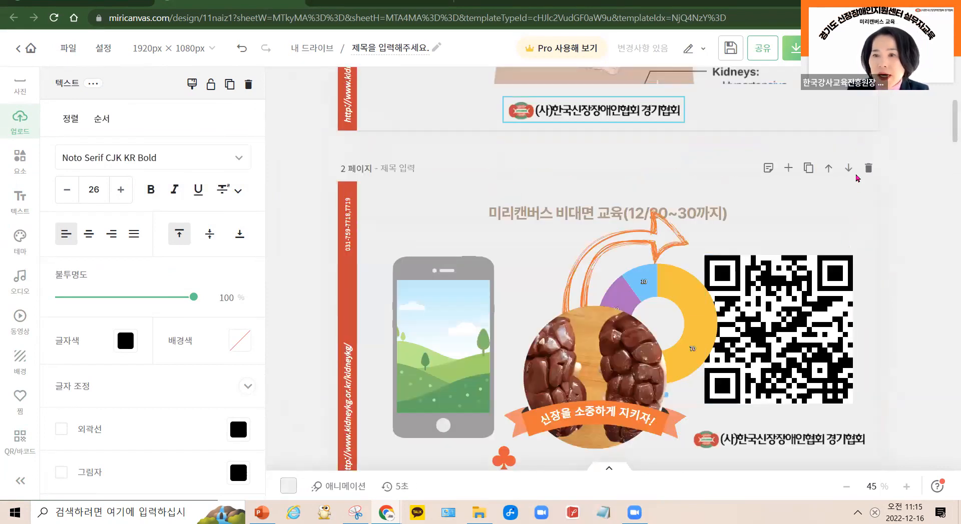
{"action": "left_click", "coordinate": [830, 169]}
{"action": "left_click", "coordinate": [847, 105]}
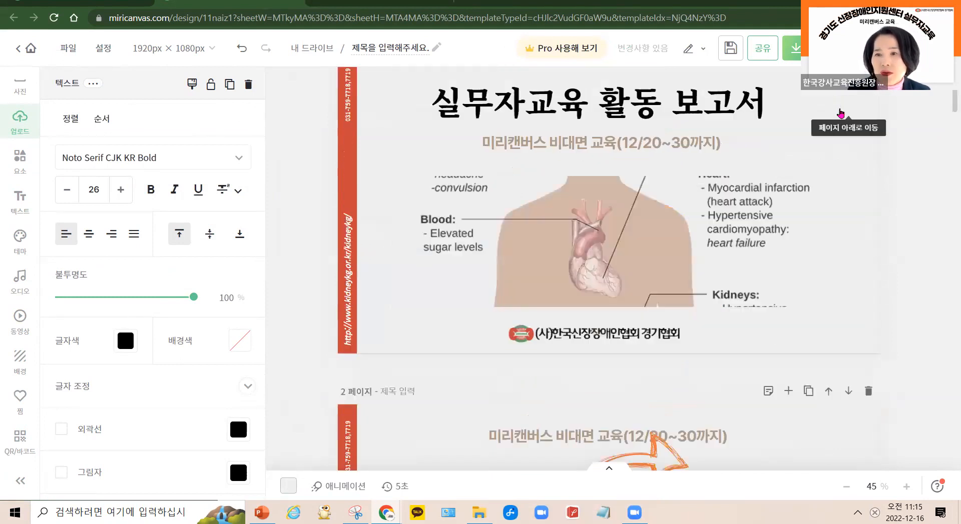
Step: Swap the first two pages once more, restore their order, and look over the remaining slides
{"action": "left_click", "coordinate": [829, 105]}
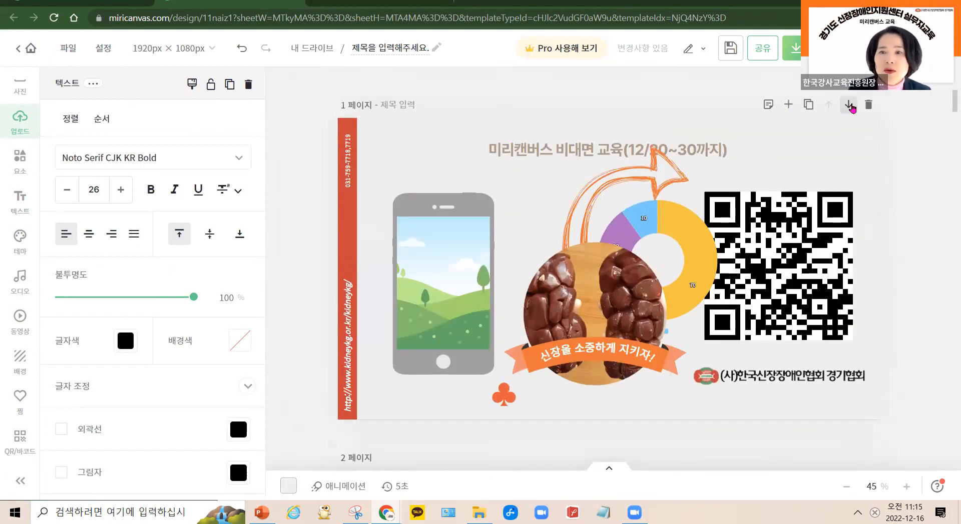
{"action": "left_click", "coordinate": [849, 105]}
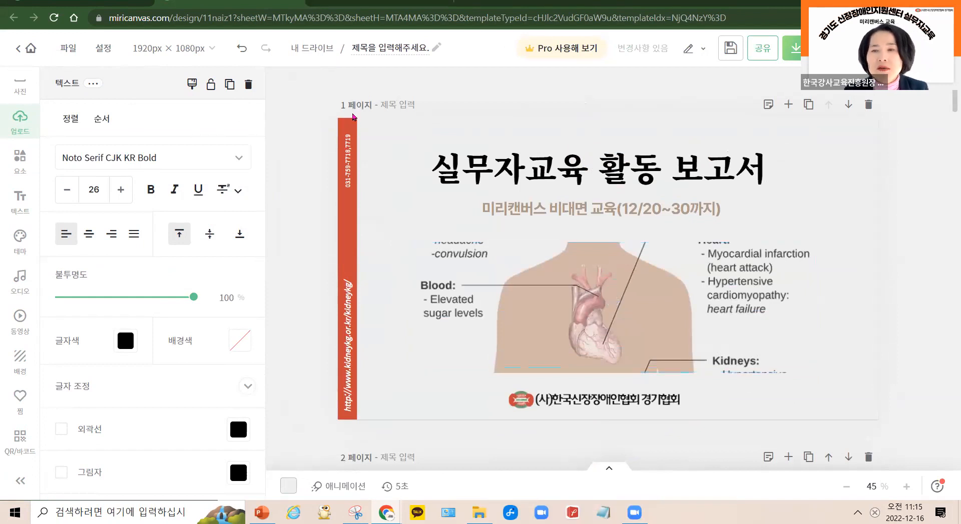
{"action": "scroll", "coordinate": [611, 220], "scroll_direction": "down", "scroll_amount": 10}
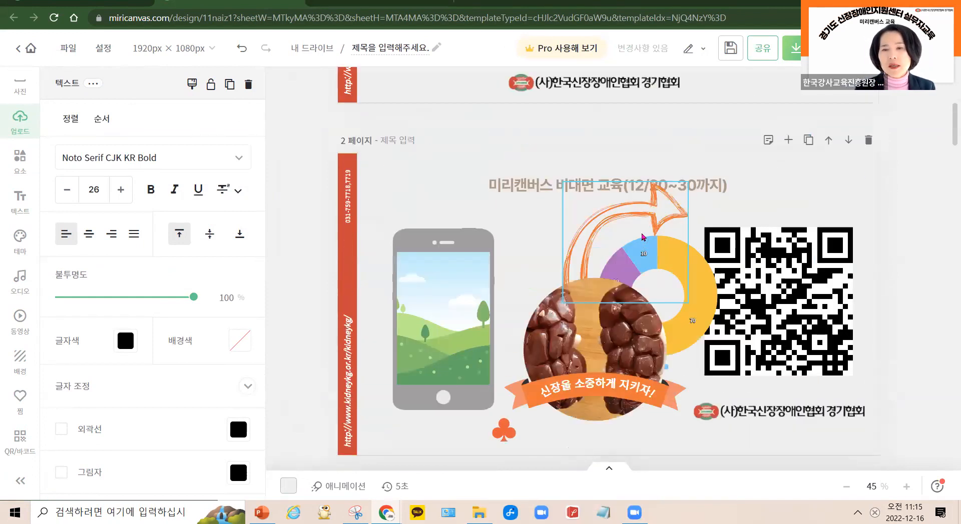
{"action": "scroll", "coordinate": [610, 220], "scroll_direction": "down", "scroll_amount": 20}
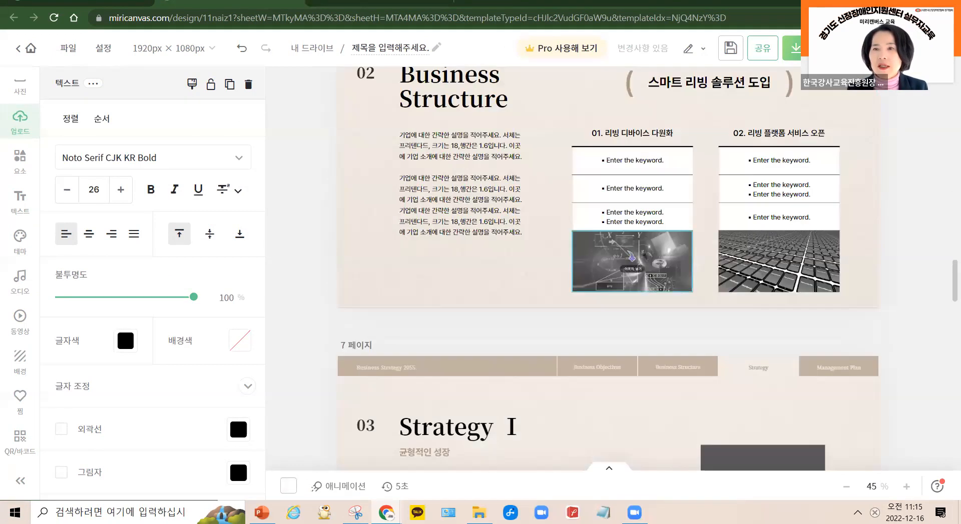
{"action": "scroll", "coordinate": [619, 256], "scroll_direction": "up", "scroll_amount": 16}
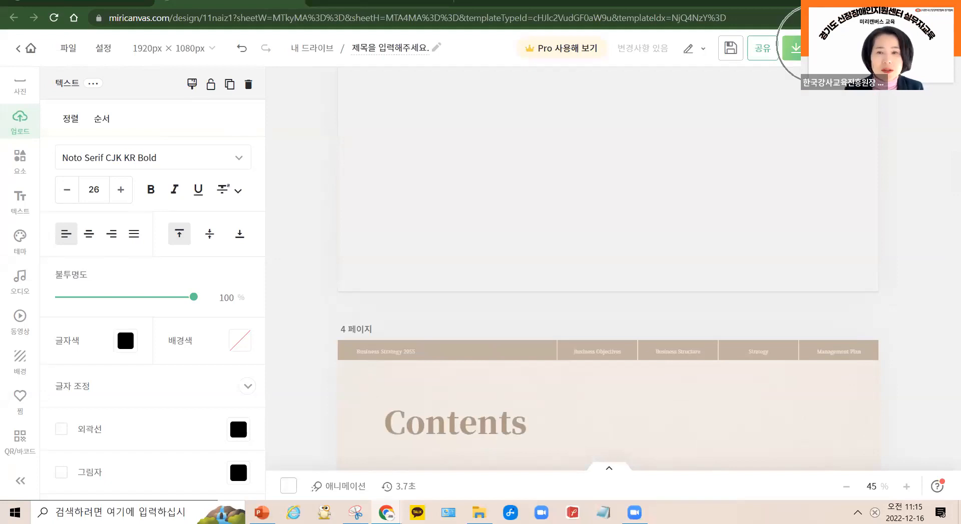
Step: Set the download options to PDF with only pages 1 and 2 selected, and close them without downloading
{"action": "left_click", "coordinate": [794, 48]}
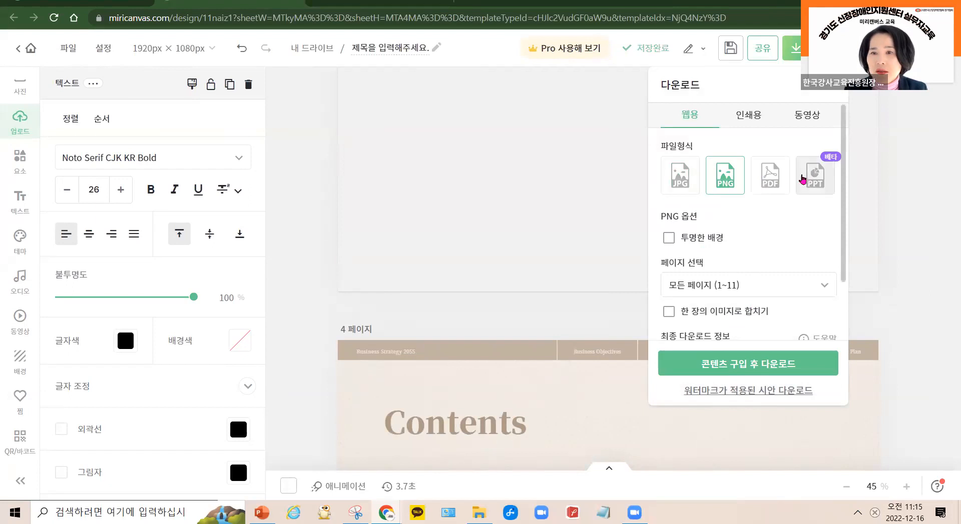
{"action": "left_click", "coordinate": [771, 181]}
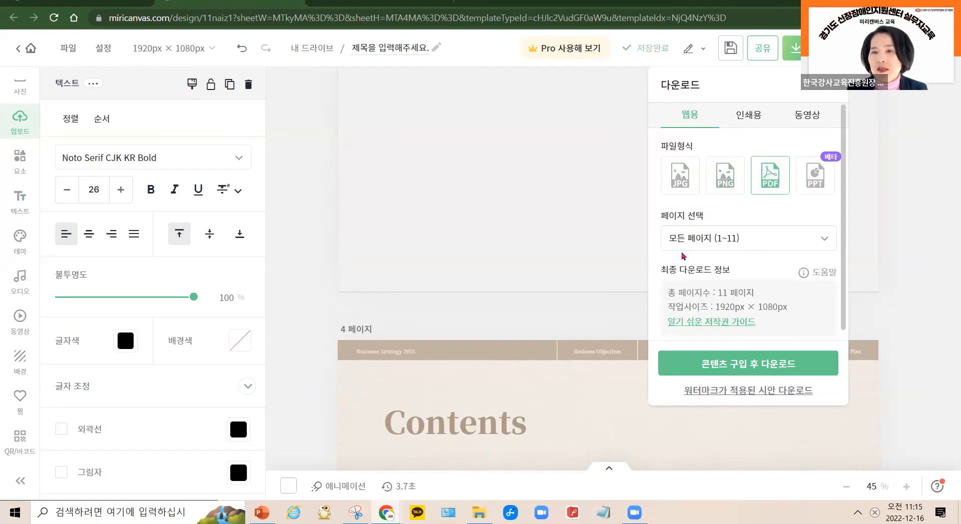
{"action": "left_click", "coordinate": [823, 239]}
{"action": "scroll", "coordinate": [723, 350], "scroll_direction": "down", "scroll_amount": 3}
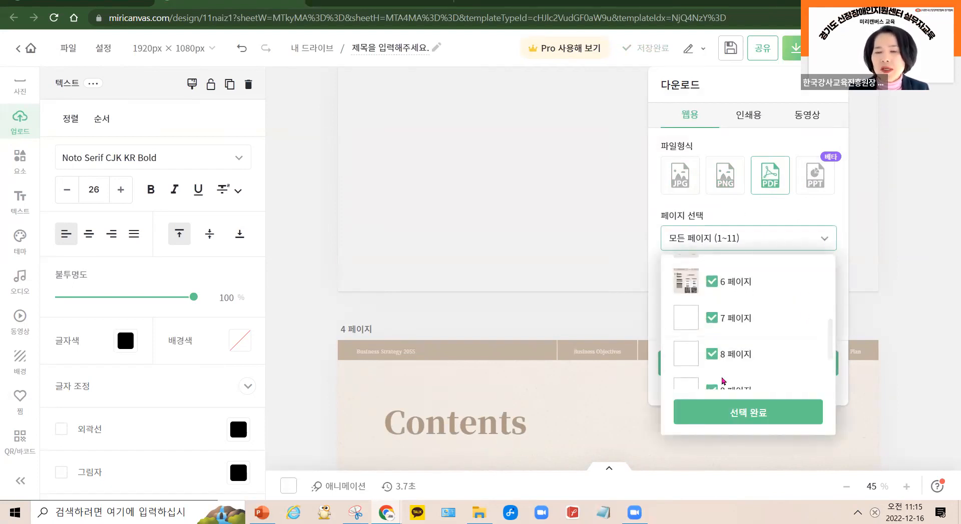
{"action": "scroll", "coordinate": [722, 350], "scroll_direction": "up", "scroll_amount": 5}
{"action": "left_click", "coordinate": [682, 272]}
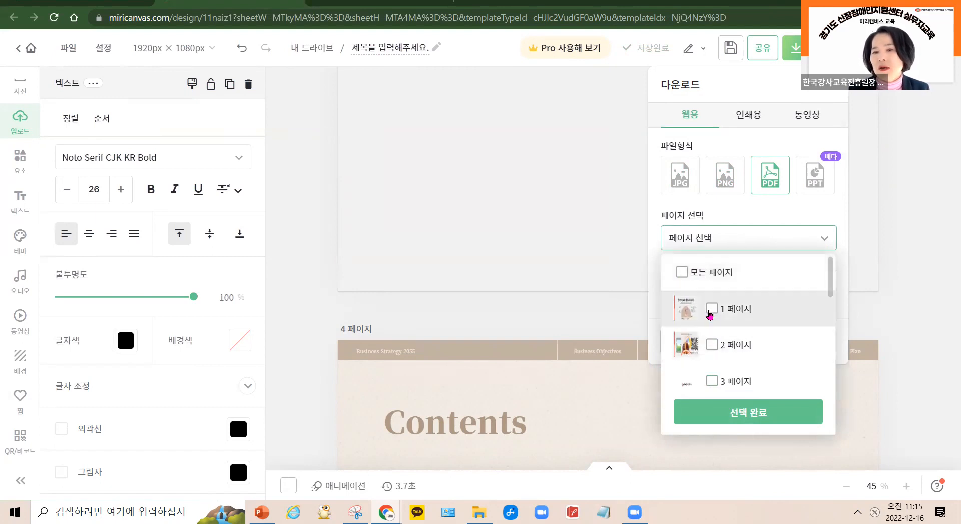
{"action": "left_click", "coordinate": [711, 309]}
{"action": "left_click", "coordinate": [712, 346]}
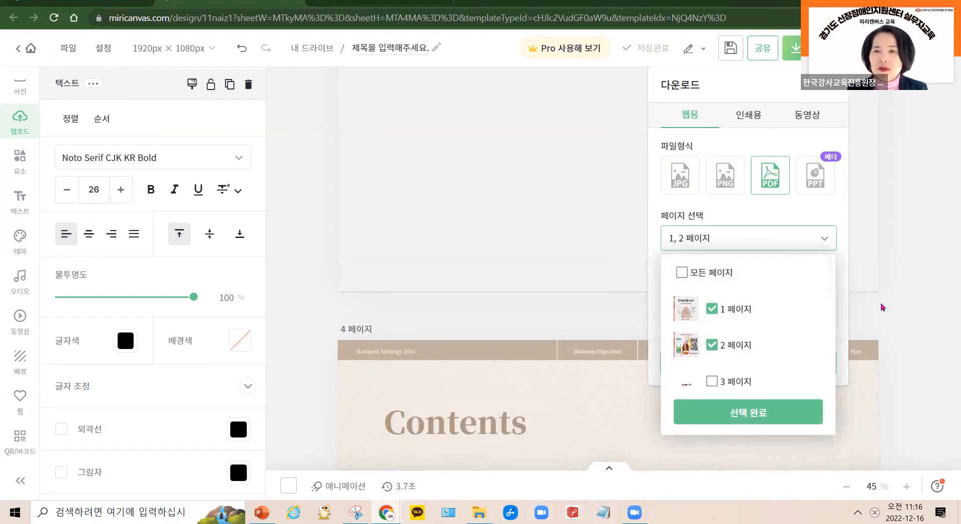
{"action": "left_click", "coordinate": [589, 193]}
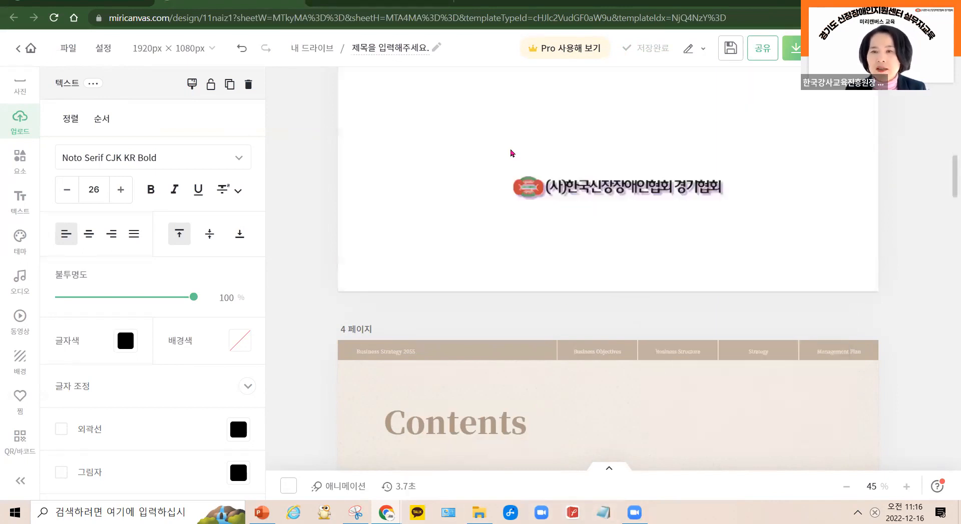
Step: Make the design document public (디자인 문서 공개) in the web publishing settings and copy its share link
{"action": "scroll", "coordinate": [538, 254], "scroll_direction": "up", "scroll_amount": 5}
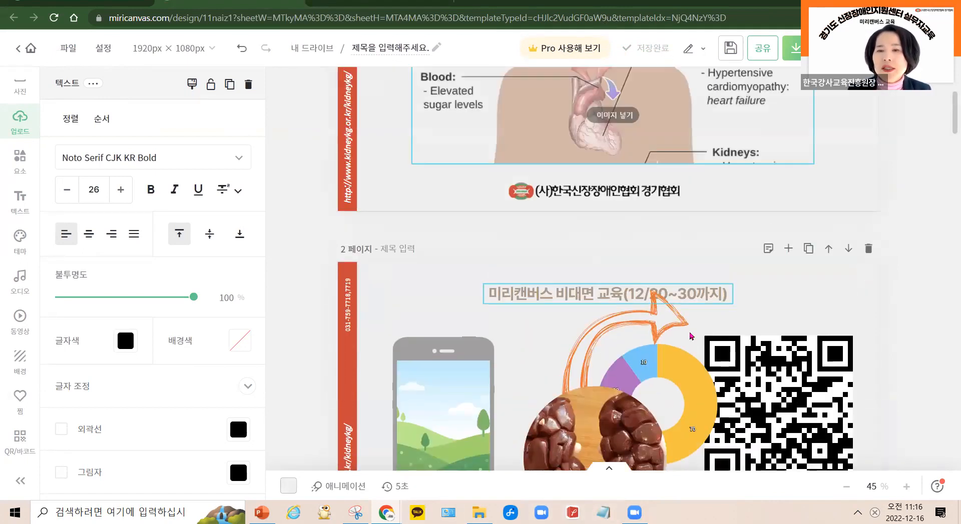
{"action": "scroll", "coordinate": [689, 336], "scroll_direction": "down", "scroll_amount": 3}
{"action": "scroll", "coordinate": [410, 231], "scroll_direction": "up", "scroll_amount": 10}
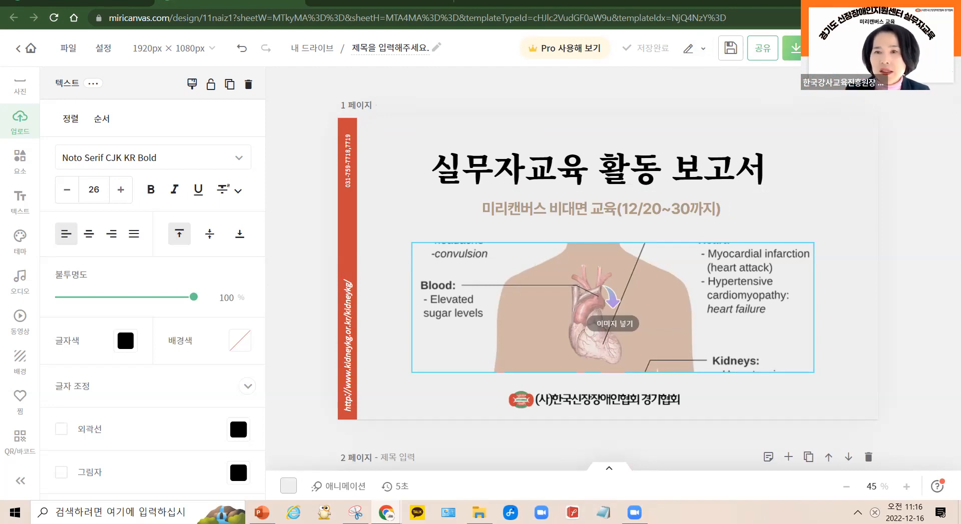
{"action": "left_click", "coordinate": [771, 51]}
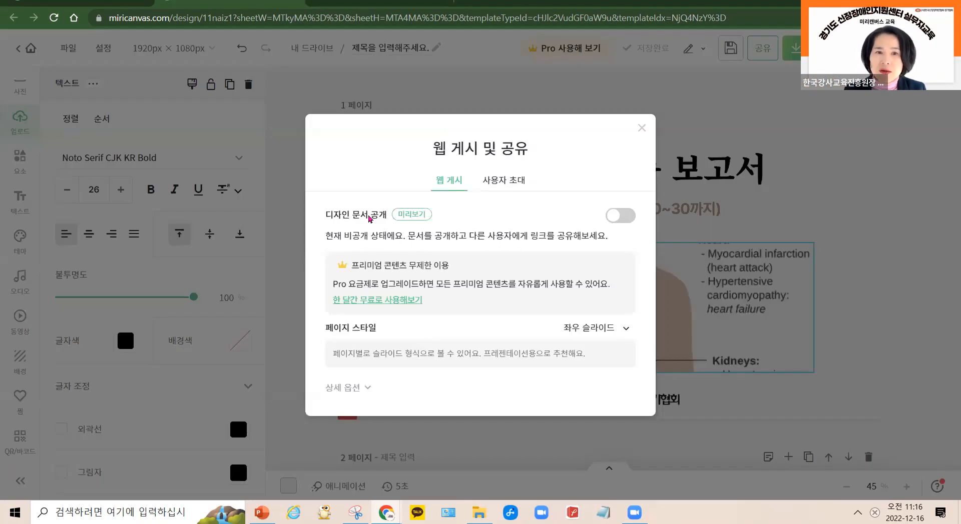
{"action": "left_click", "coordinate": [622, 216]}
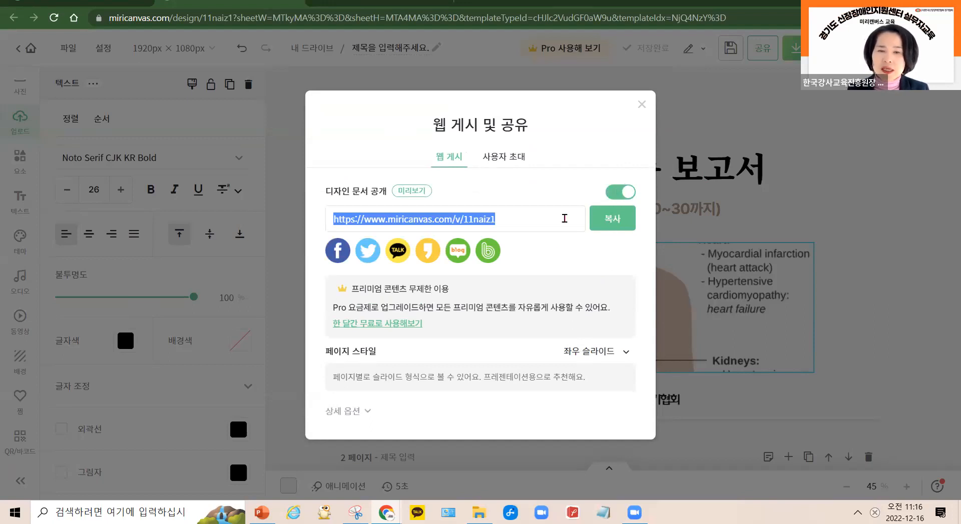
{"action": "left_click", "coordinate": [621, 221]}
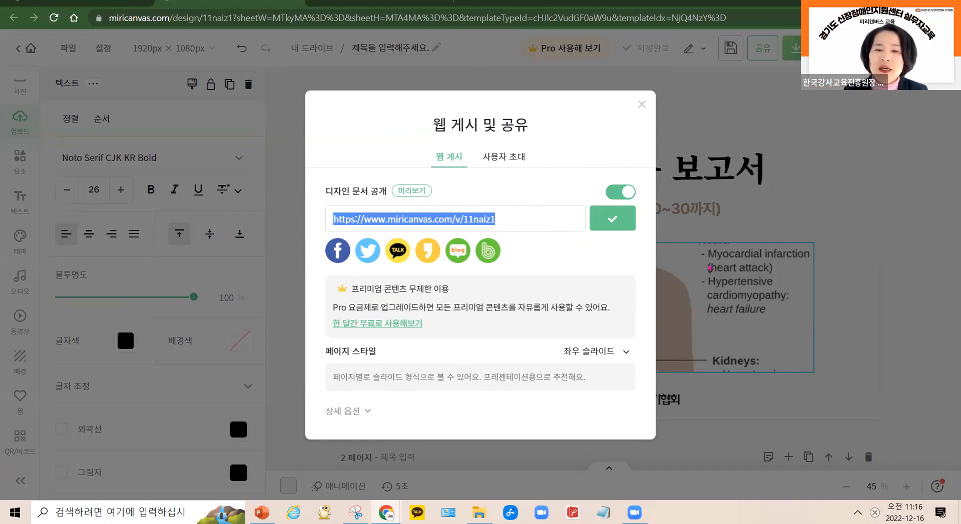
Step: Examine the page style choices, keeping 좌우 슬라이드, and the detailed options (상세 옵션) for web publishing
{"action": "left_click", "coordinate": [626, 353]}
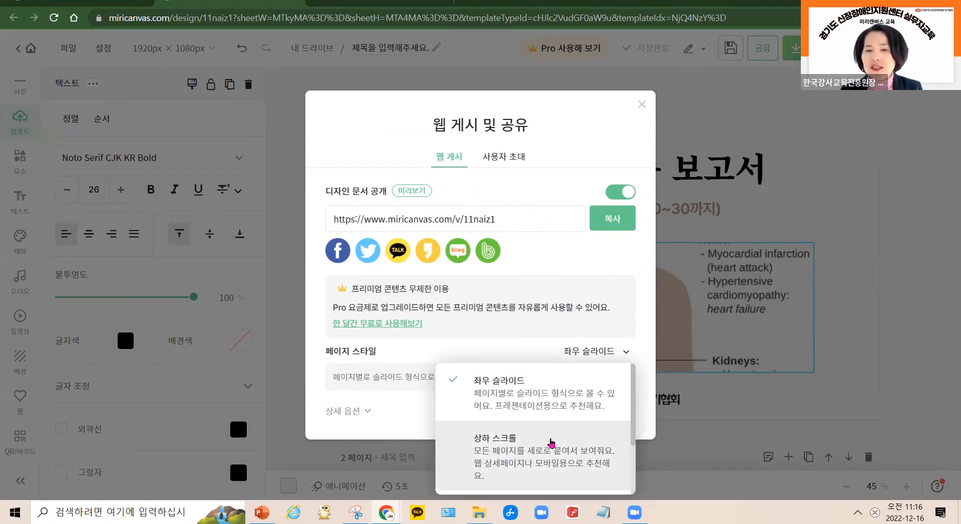
{"action": "left_click", "coordinate": [626, 354]}
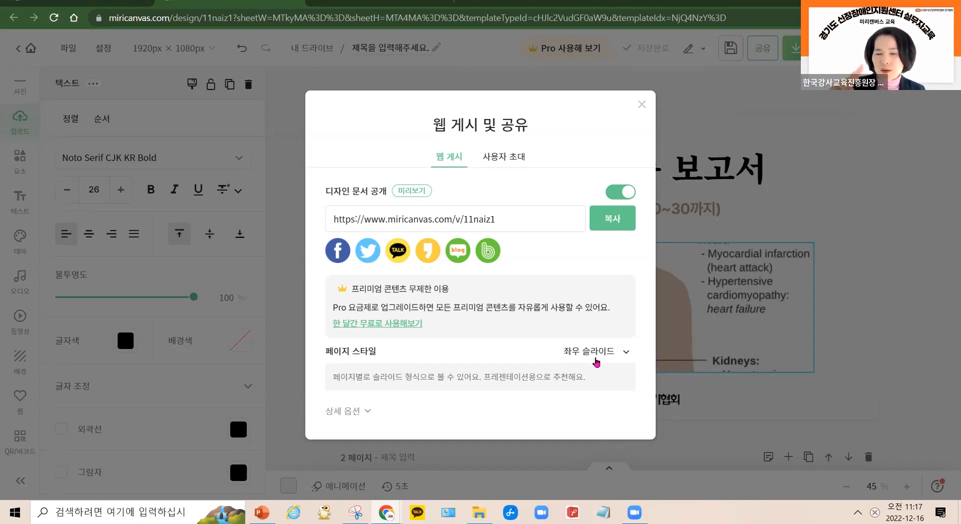
{"action": "left_click", "coordinate": [627, 353]}
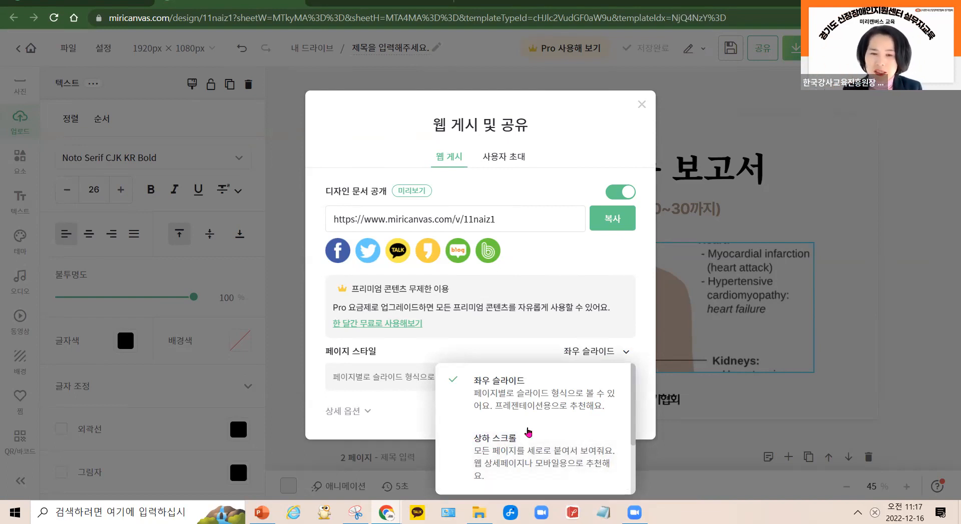
{"action": "left_click", "coordinate": [551, 408]}
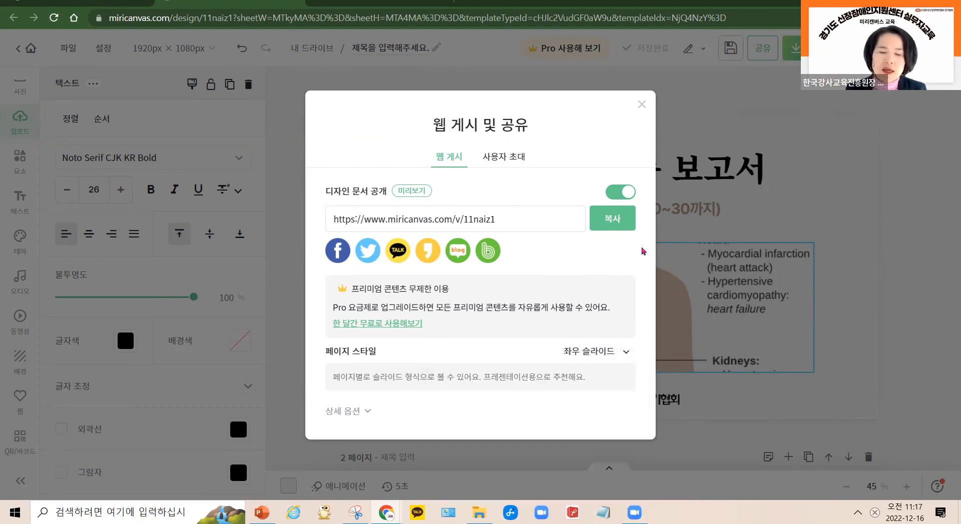
{"action": "left_click", "coordinate": [374, 414]}
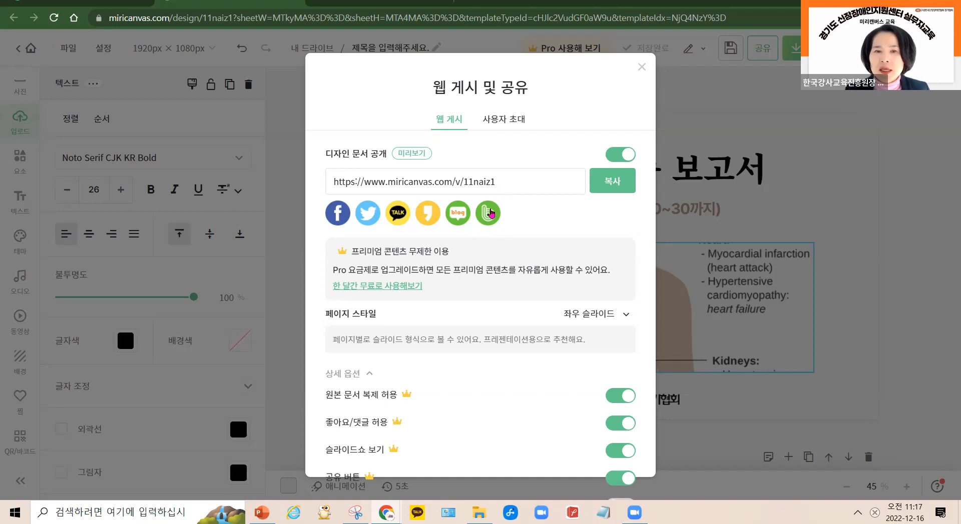
Step: View the user invitation settings (사용자 초대), reopen the web publishing settings and copy the design's public link again
{"action": "left_click", "coordinate": [510, 125]}
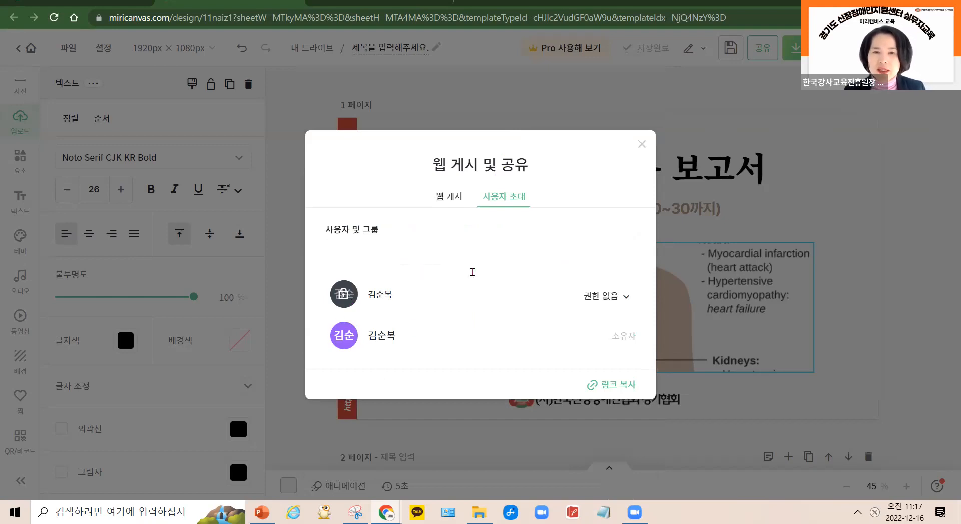
{"action": "left_click", "coordinate": [370, 258]}
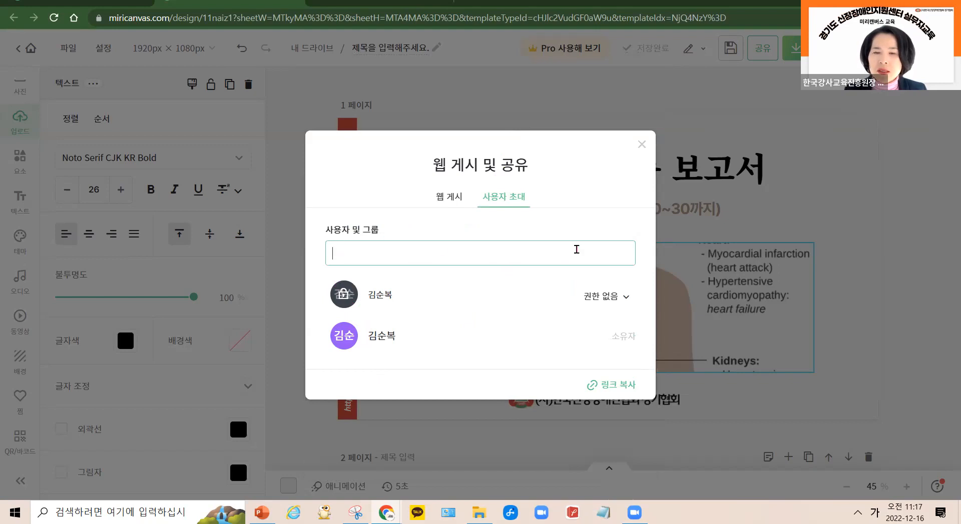
{"action": "left_click", "coordinate": [641, 145]}
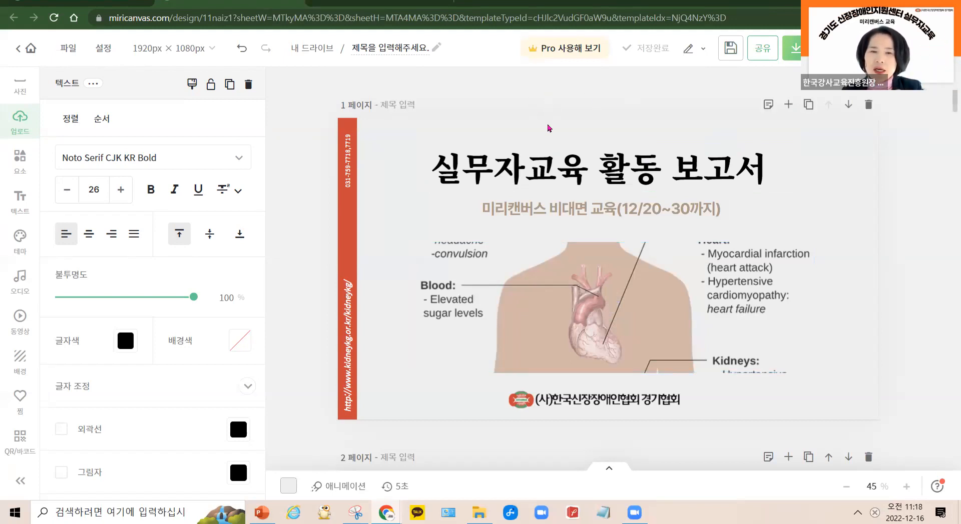
{"action": "left_click", "coordinate": [761, 48]}
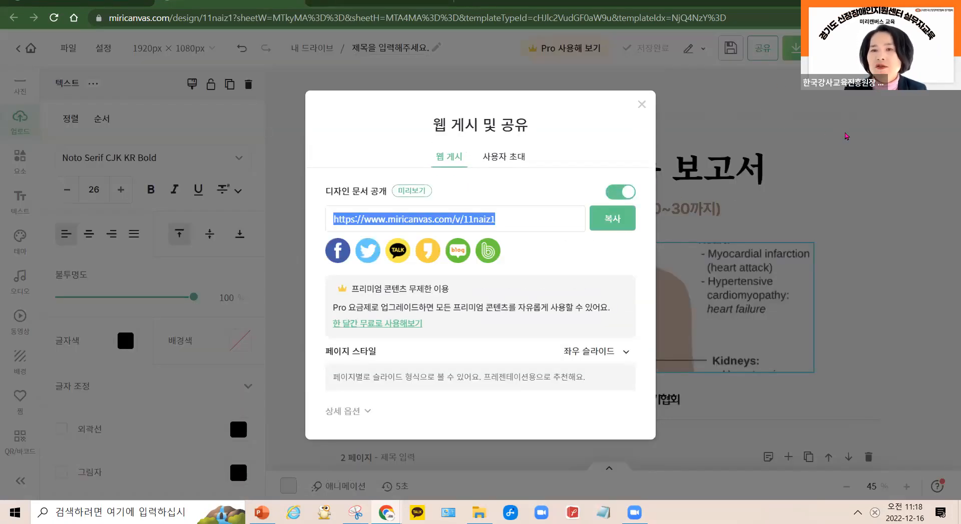
{"action": "left_click", "coordinate": [608, 219]}
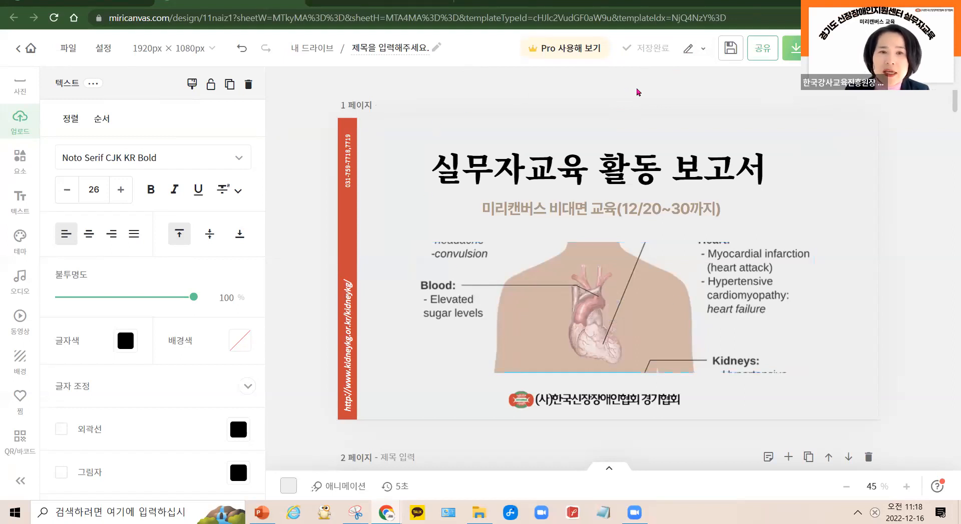
Step: Open the design's title for editing with its whole placeholder text selected
{"action": "left_click", "coordinate": [388, 48]}
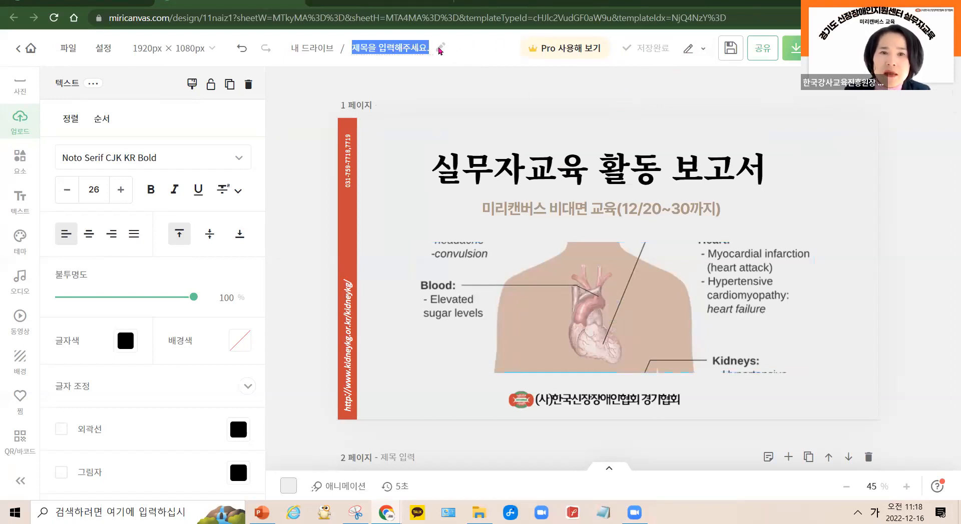
{"action": "left_click", "coordinate": [365, 48]}
{"action": "left_click_drag", "start_coordinate": [353, 48], "coordinate": [447, 48]}
{"action": "left_click", "coordinate": [449, 41]}
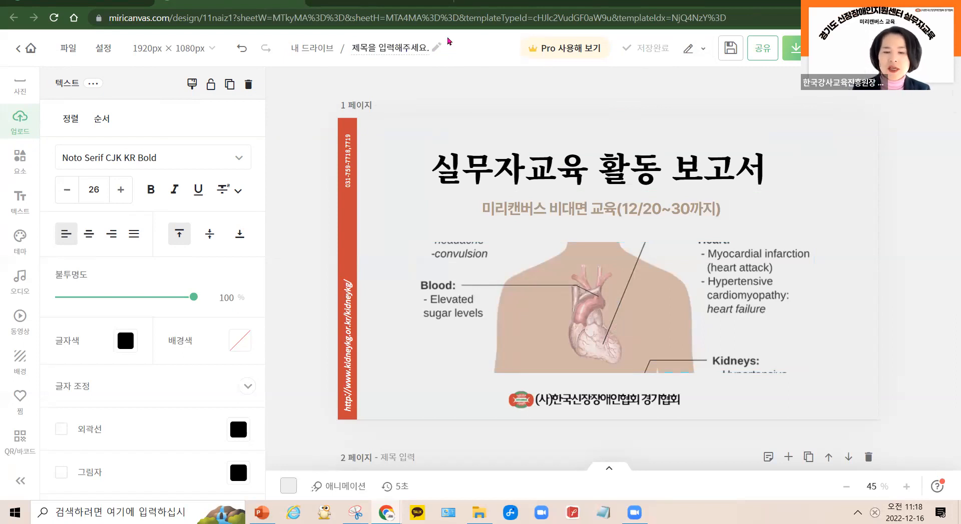
{"action": "left_click", "coordinate": [391, 45]}
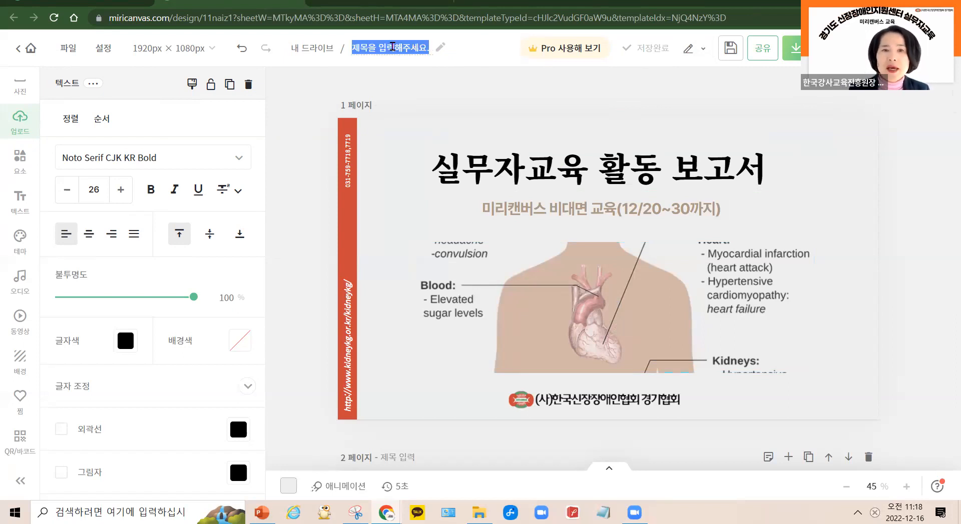
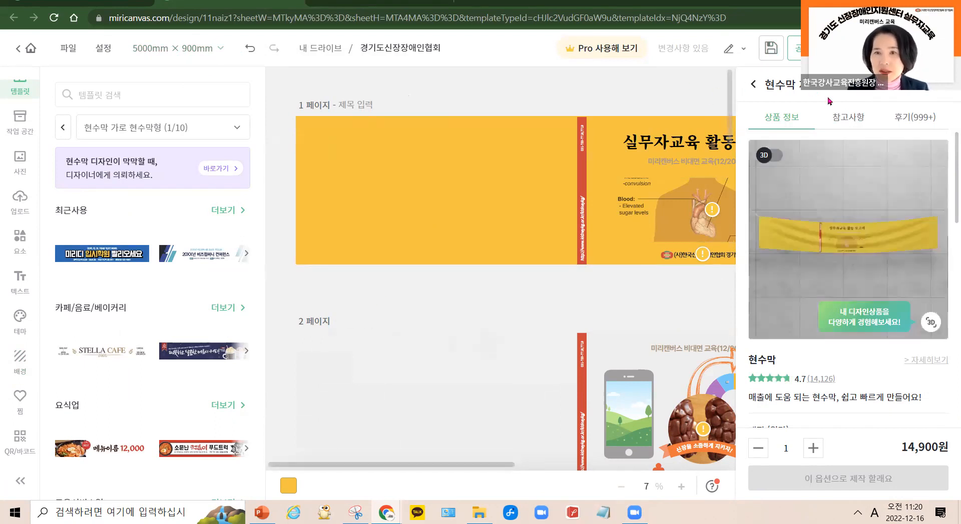
Step: Close the banner product details and apply the recently used blue 미리디 입시학원 빨리오세요 banner template to page 1
{"action": "left_click", "coordinate": [942, 85]}
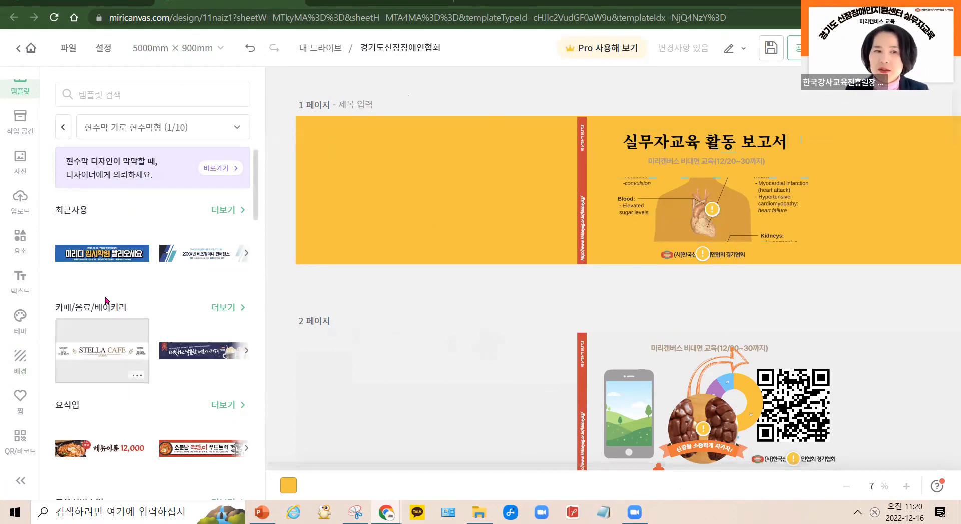
{"action": "left_click", "coordinate": [113, 258]}
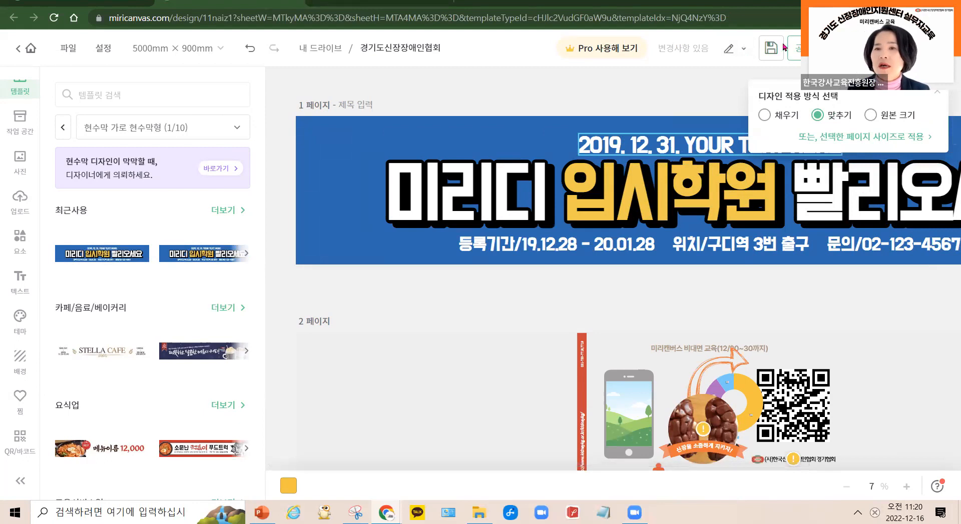
Step: Replace the large headline of the blue banner on page 1 with 경기도 신장장애인지원센터
{"action": "left_click", "coordinate": [675, 198]}
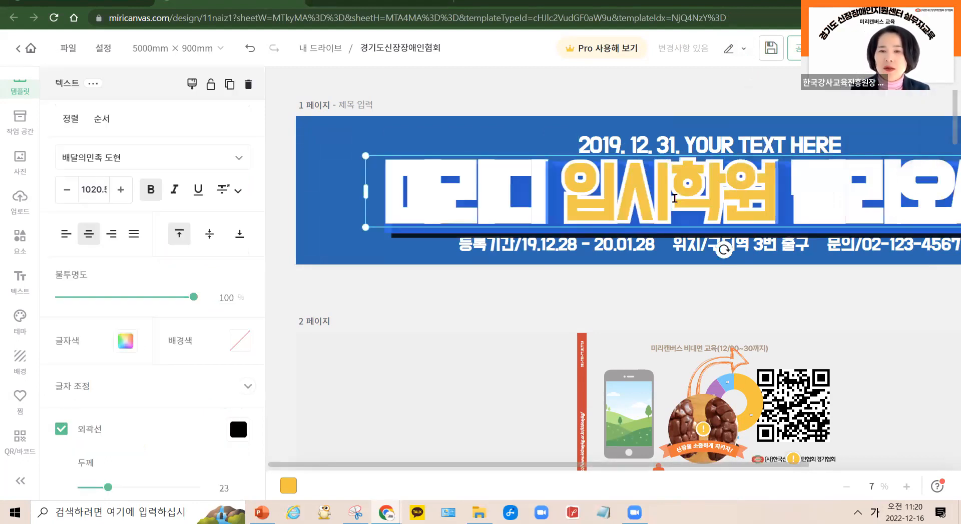
{"action": "type", "text": "경기"}
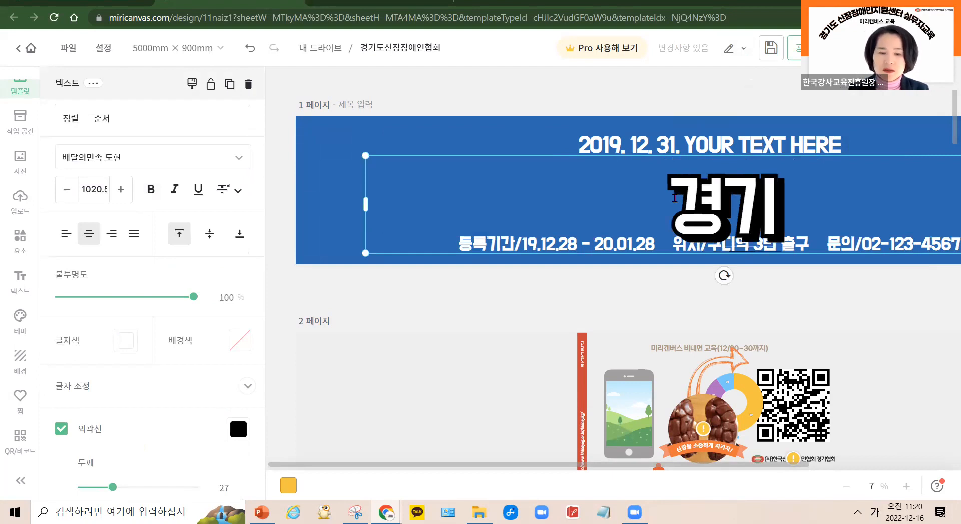
{"action": "type", "text": "도"}
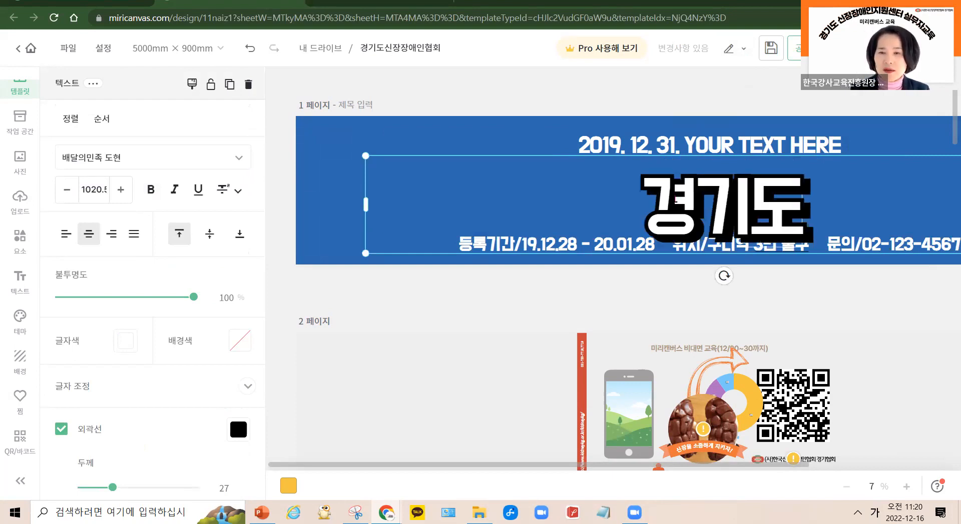
{"action": "type", "text": " ㅛㅣ"}
{"action": "key", "text": "BackSpace"}
{"action": "key", "text": "BackSpace"}
{"action": "type", "text": "시ㄴ장장앵니협"}
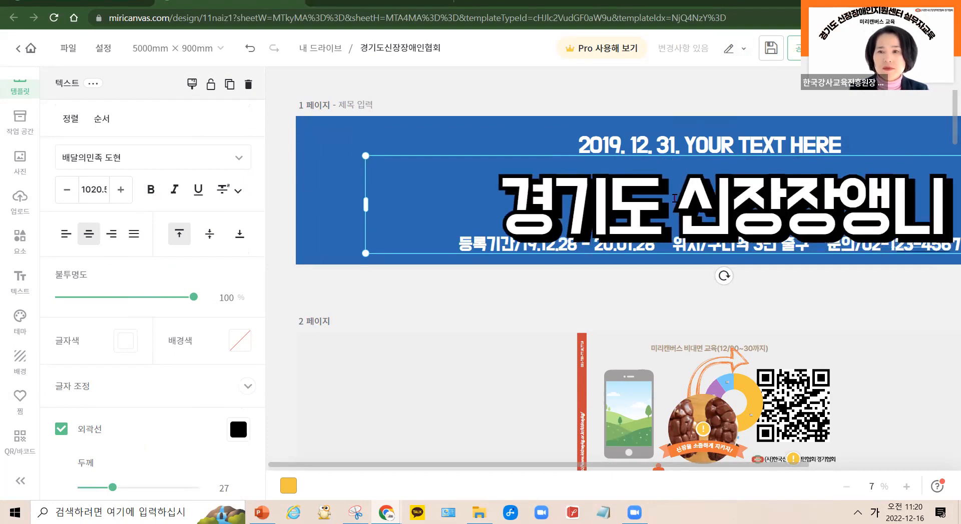
{"action": "key", "text": "BackSpace"}
{"action": "key", "text": "BackSpace"}
{"action": "key", "text": "BackSpace"}
{"action": "type", "text": "양"}
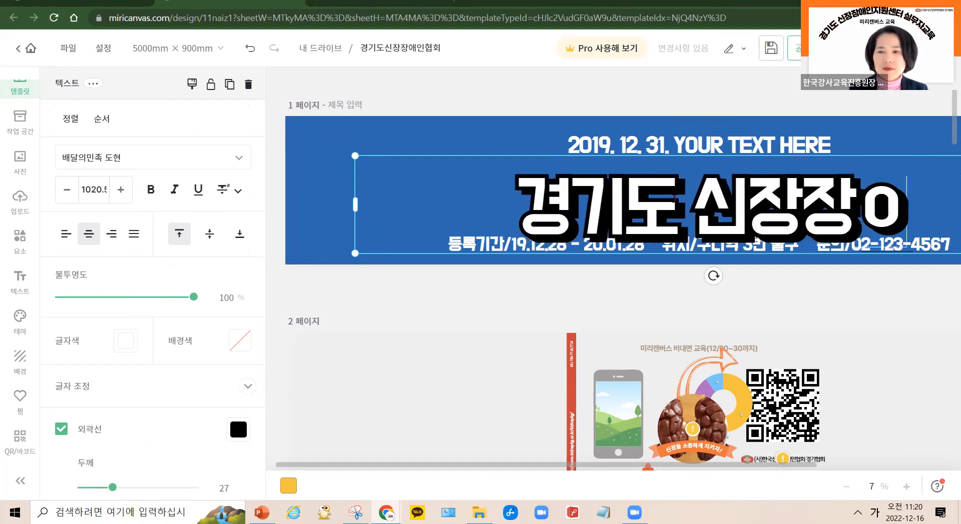
{"action": "key", "text": "BackSpace"}
{"action": "key", "text": "BackSpace"}
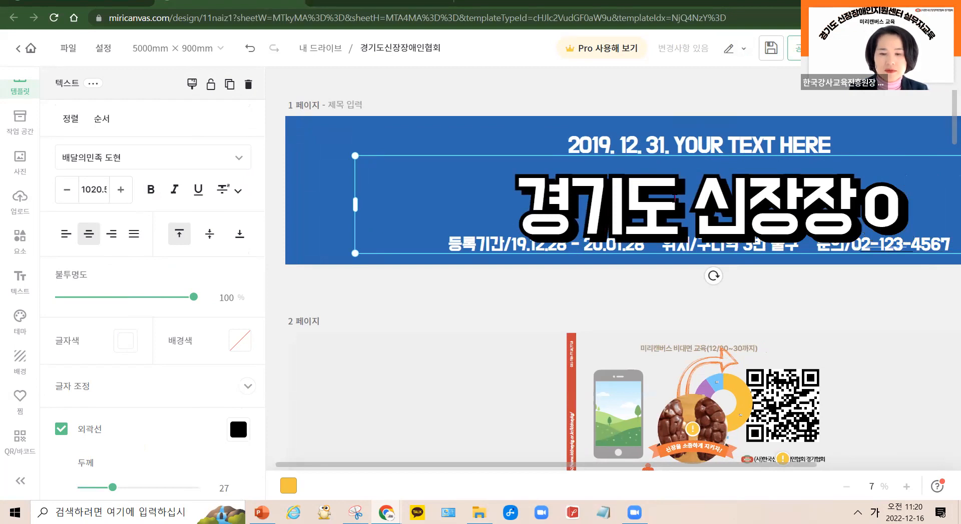
{"action": "type", "text": "ㅐ인지원센터"}
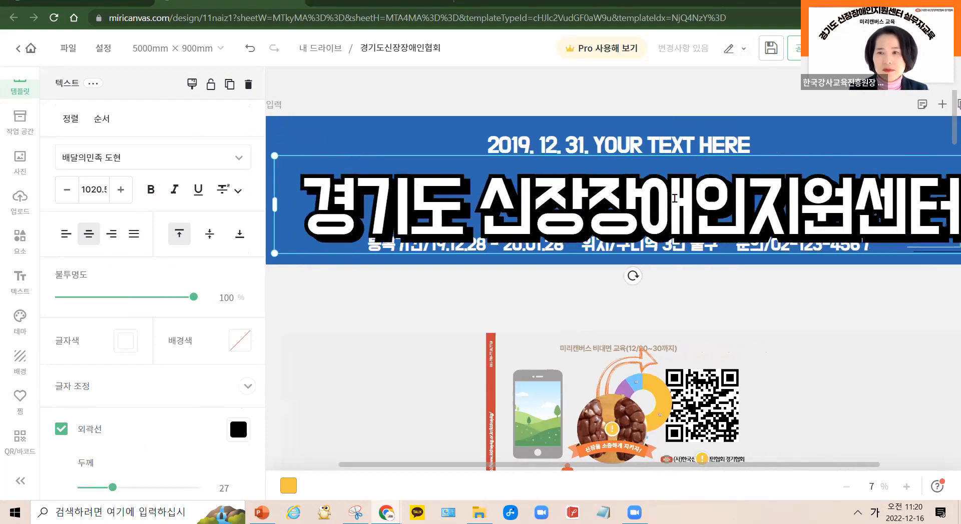
{"action": "key", "text": "Escape"}
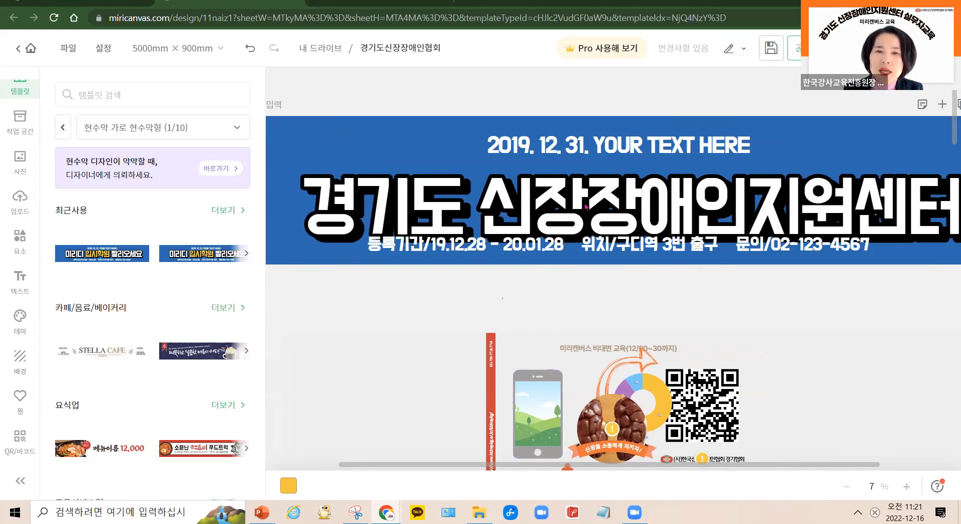
Step: Move the banner's headline upward so it sits clear of the registration and location line
{"action": "left_click_drag", "start_coordinate": [586, 206], "coordinate": [590, 171]}
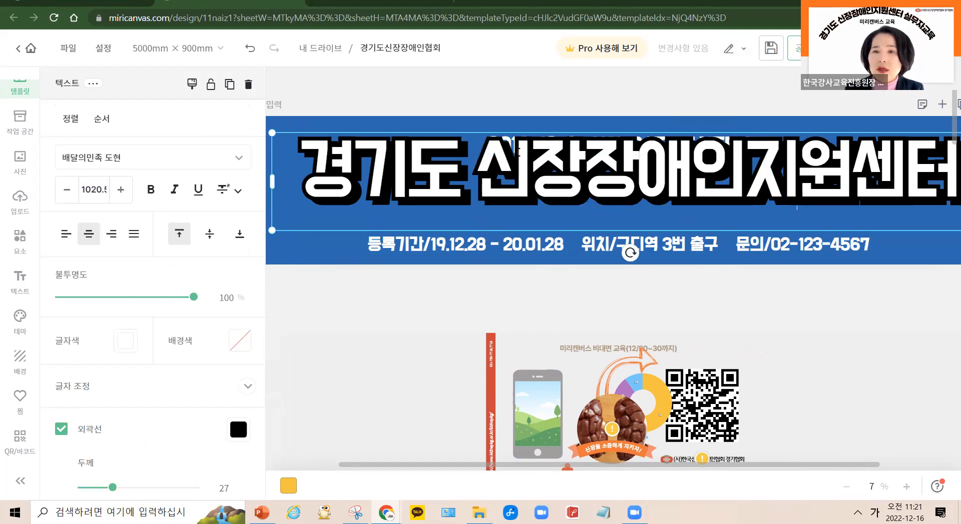
{"action": "left_click", "coordinate": [331, 133]}
{"action": "left_click", "coordinate": [331, 137]}
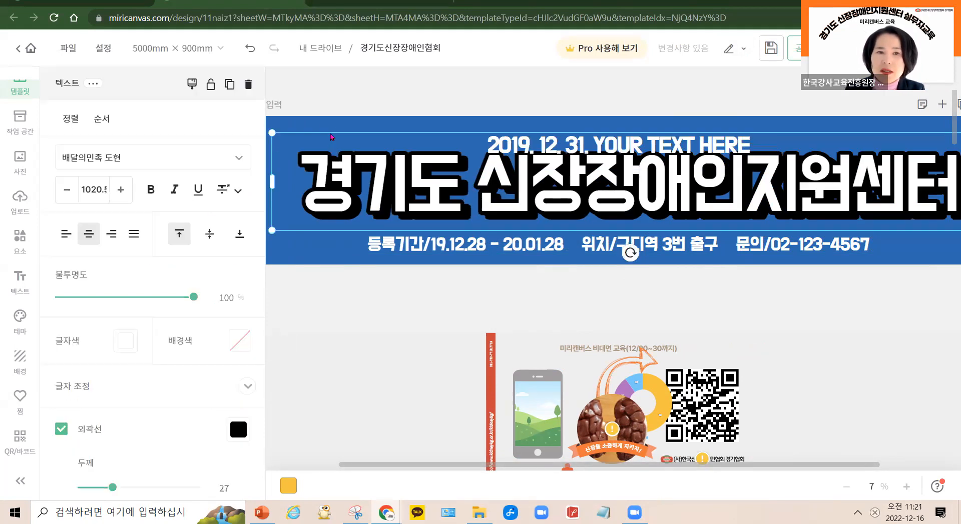
{"action": "left_click", "coordinate": [334, 137]}
{"action": "left_click", "coordinate": [343, 145]}
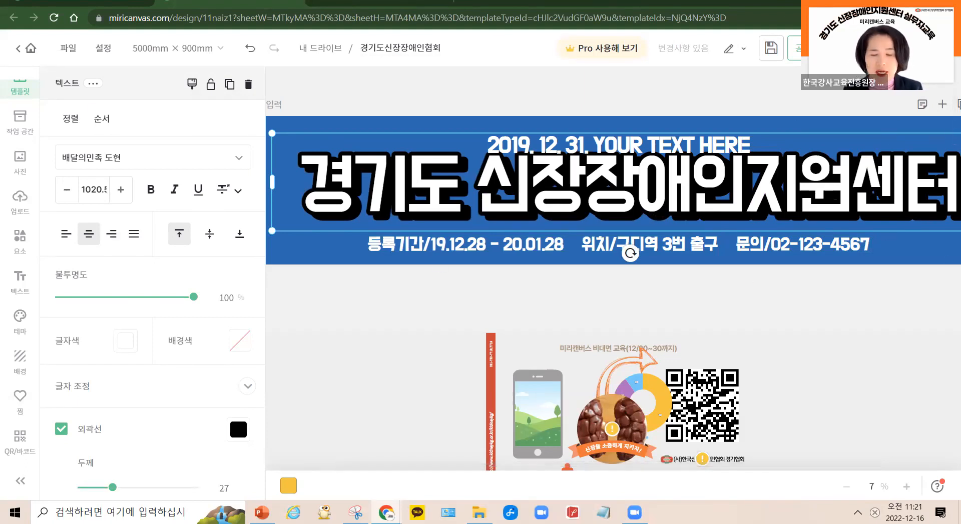
Step: Open the banner product order options and set the design to print (인쇄할 디자인 선택) to 1 페이지 only
{"action": "left_click", "coordinate": [903, 49]}
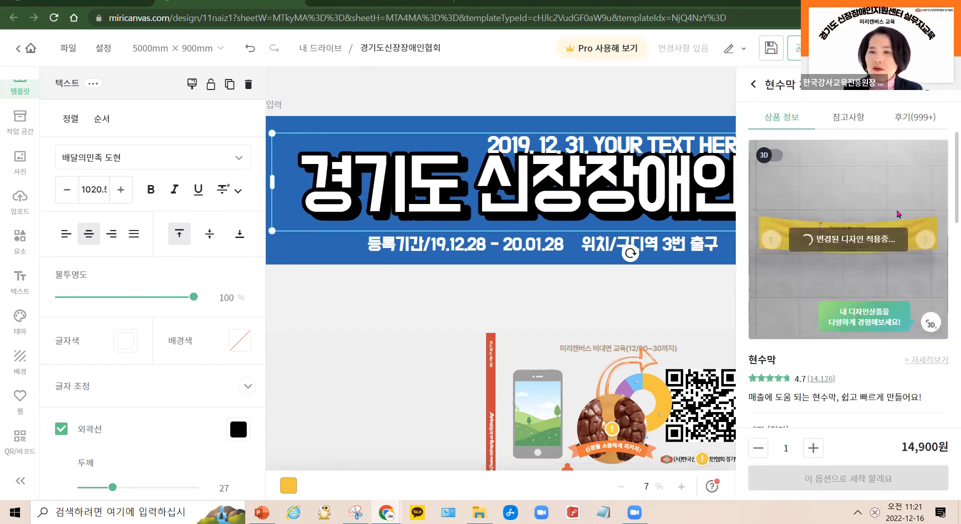
{"action": "scroll", "coordinate": [896, 235], "scroll_direction": "down", "scroll_amount": 5}
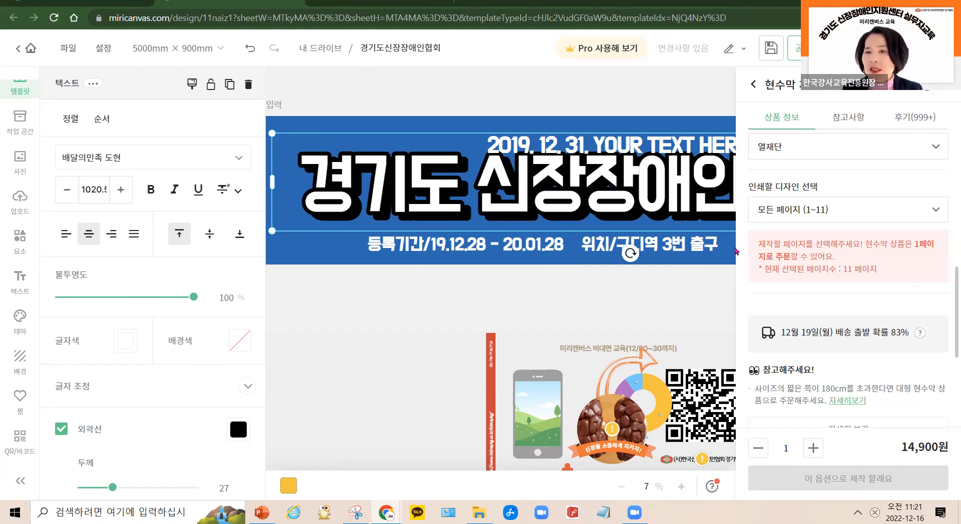
{"action": "scroll", "coordinate": [926, 227], "scroll_direction": "up", "scroll_amount": 1}
{"action": "scroll", "coordinate": [924, 226], "scroll_direction": "up", "scroll_amount": 3}
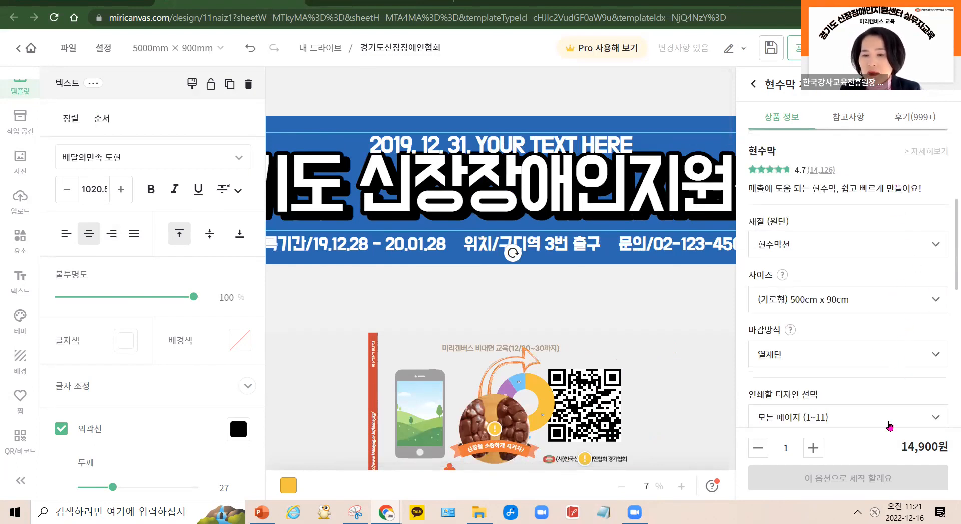
{"action": "left_click", "coordinate": [934, 419]}
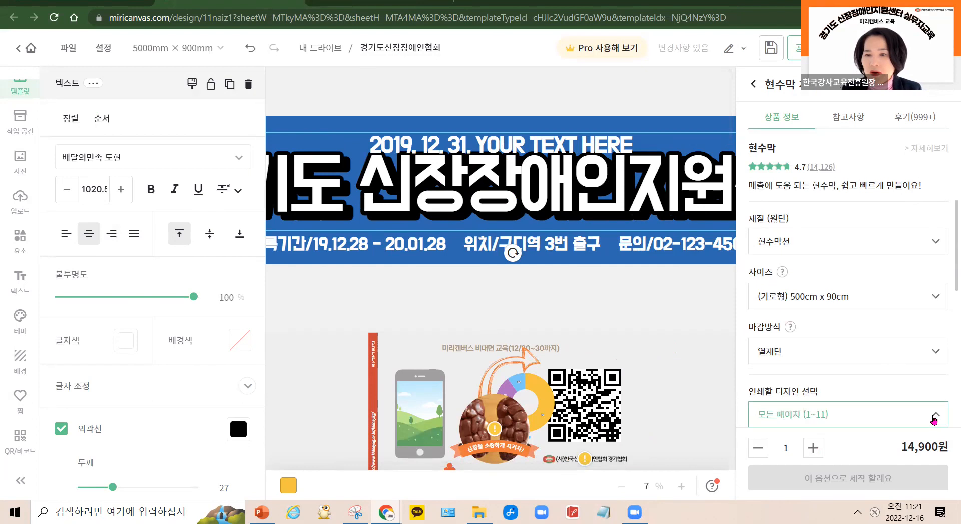
{"action": "left_click", "coordinate": [777, 280]}
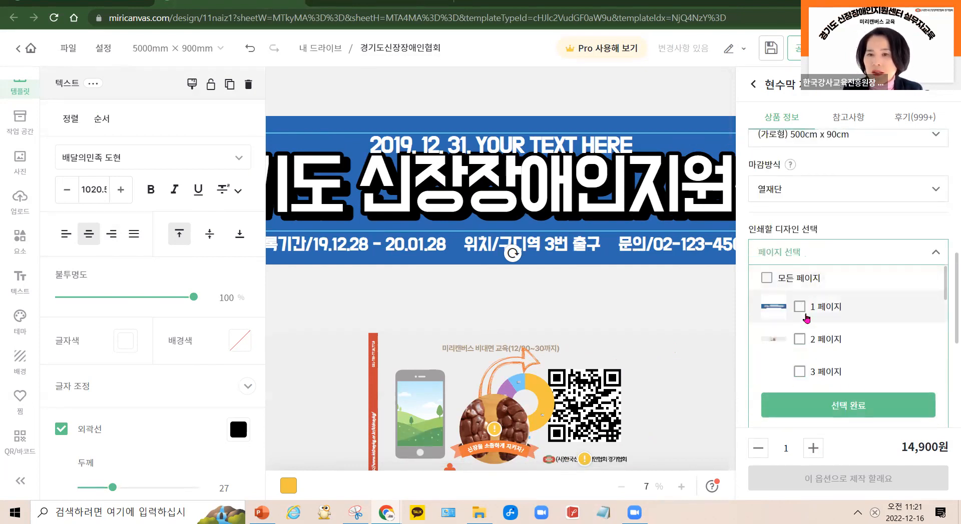
{"action": "left_click", "coordinate": [805, 314]}
{"action": "left_click", "coordinate": [833, 405]}
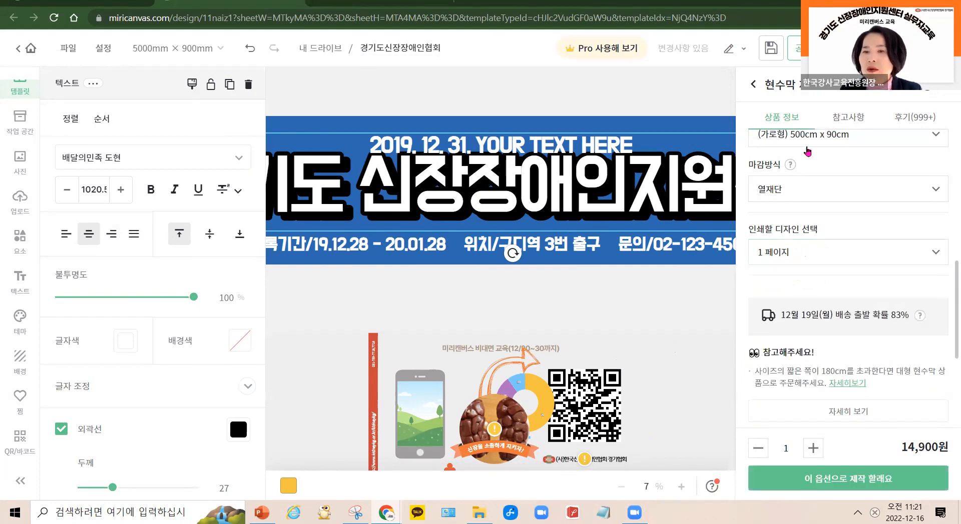
Step: Choose 현수막천 as the banner material and (가로형) 500cm x 90cm as its size
{"action": "scroll", "coordinate": [807, 151], "scroll_direction": "up", "scroll_amount": 7}
{"action": "scroll", "coordinate": [866, 336], "scroll_direction": "down", "scroll_amount": 4}
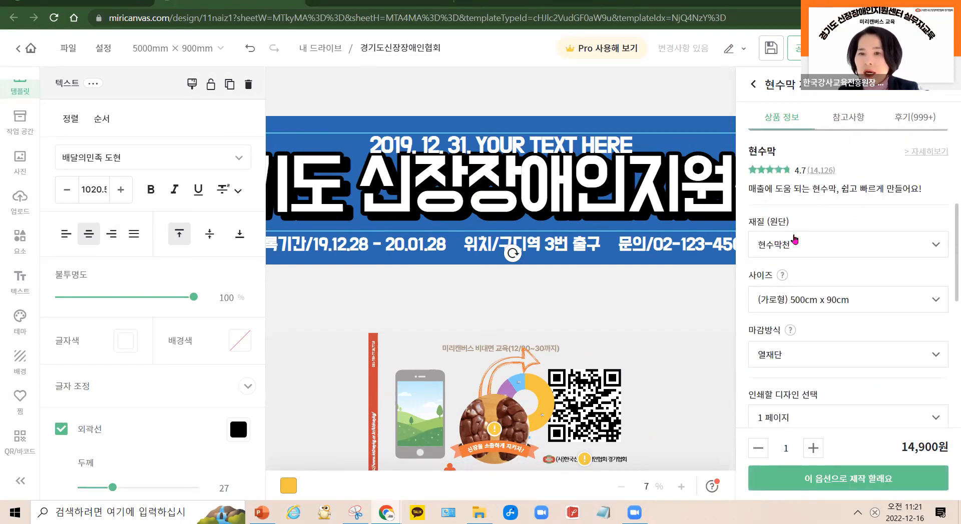
{"action": "left_click", "coordinate": [933, 249]}
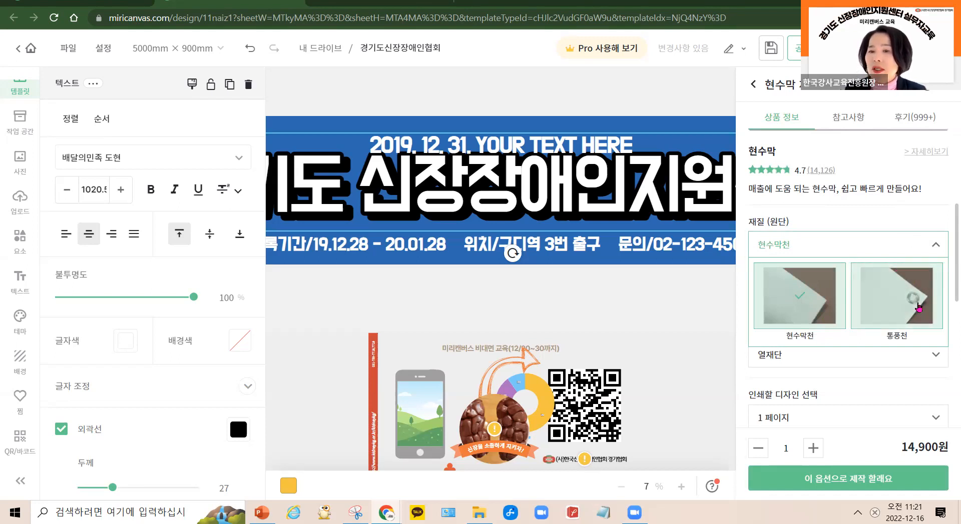
{"action": "left_click", "coordinate": [798, 298]}
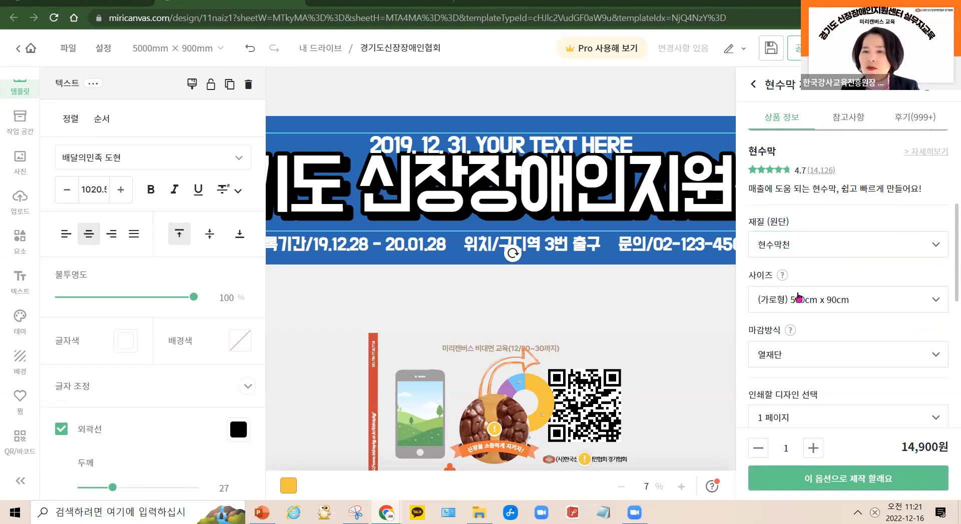
{"action": "left_click", "coordinate": [937, 301]}
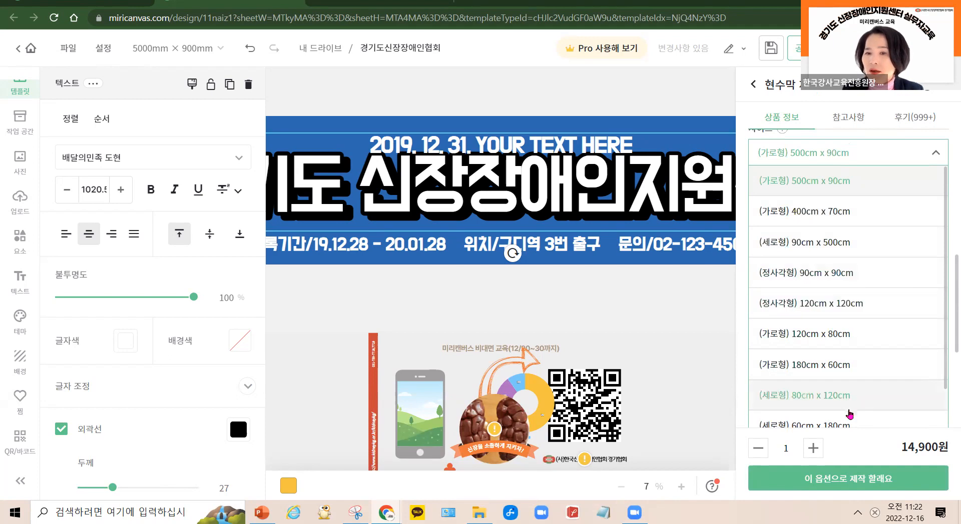
{"action": "left_click", "coordinate": [693, 303]}
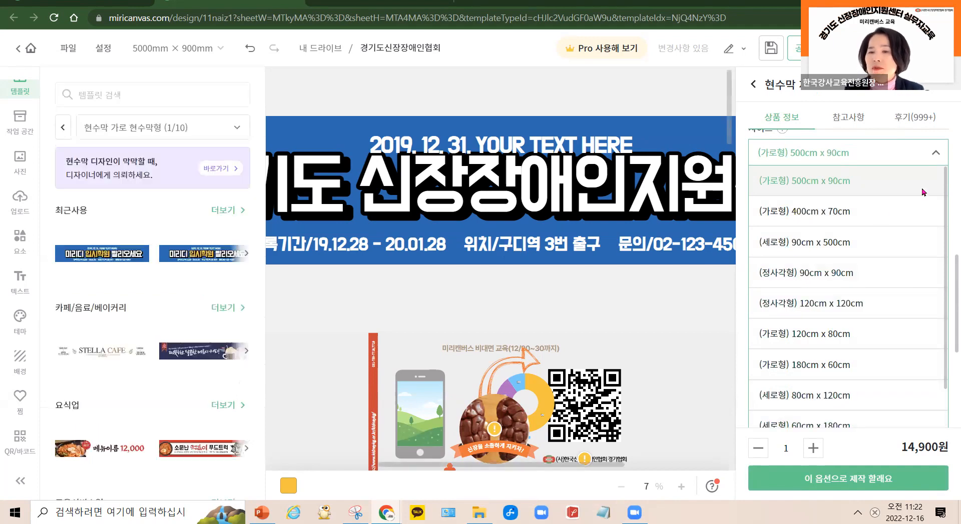
{"action": "left_click", "coordinate": [853, 179]}
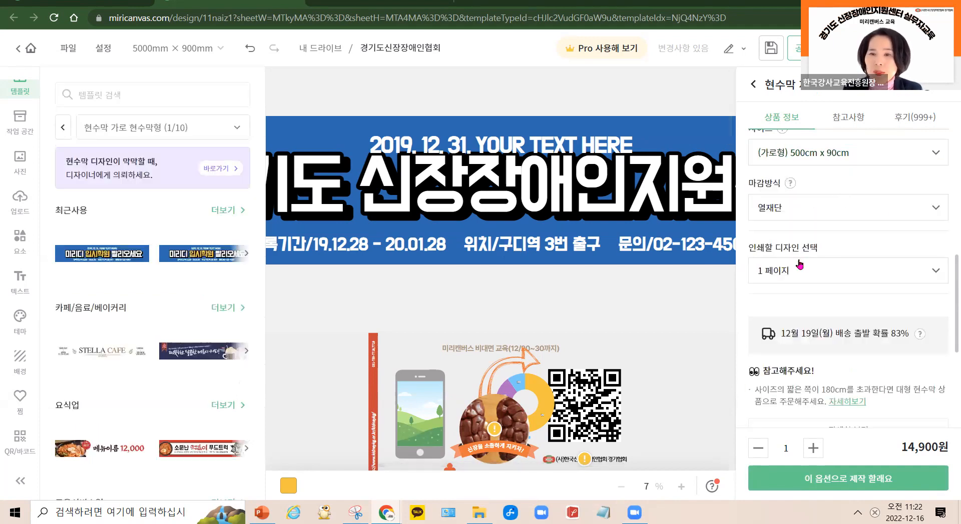
Step: Set the banner's finishing method (마감방식) to 양면테이프
{"action": "left_click", "coordinate": [936, 209]}
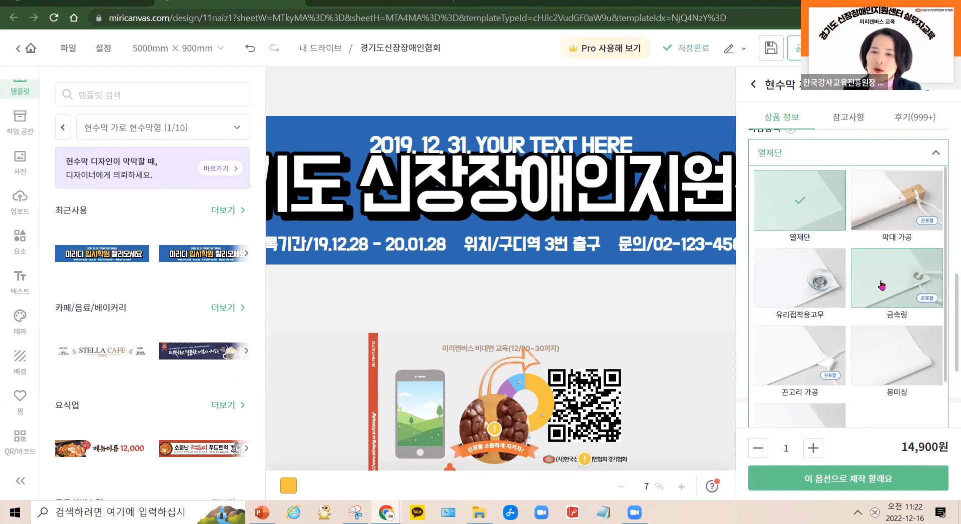
{"action": "scroll", "coordinate": [855, 383], "scroll_direction": "down", "scroll_amount": 1}
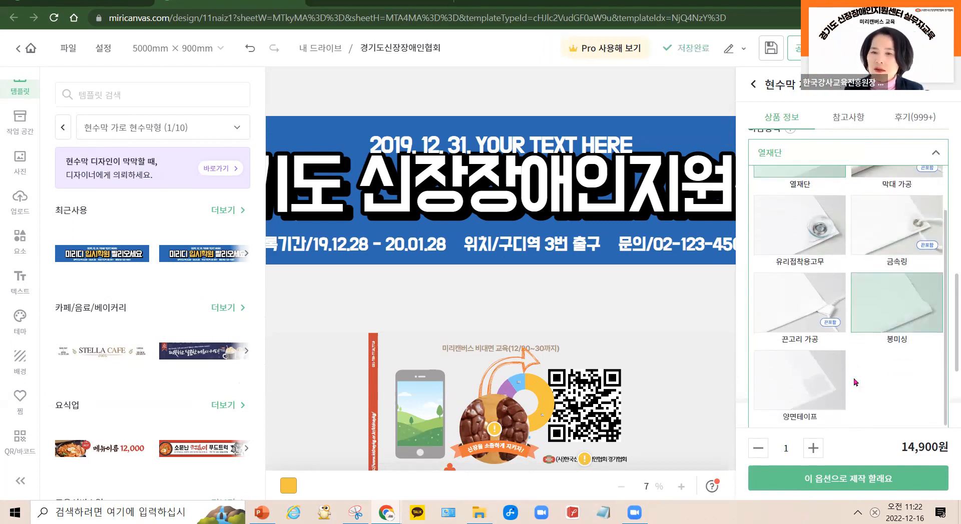
{"action": "left_click", "coordinate": [806, 398]}
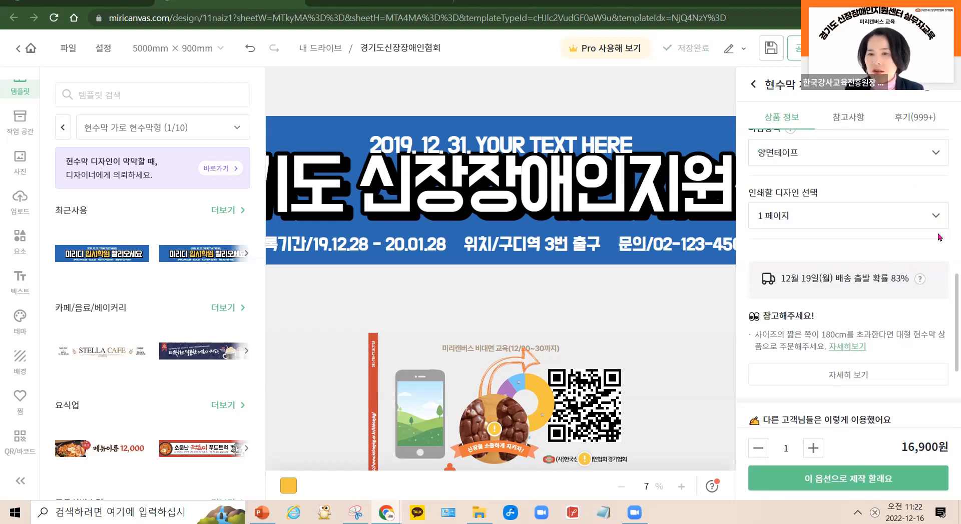
Step: Proceed to production with these banner options and connect the most recently used 비즈하우스 account
{"action": "scroll", "coordinate": [939, 236], "scroll_direction": "down", "scroll_amount": 3}
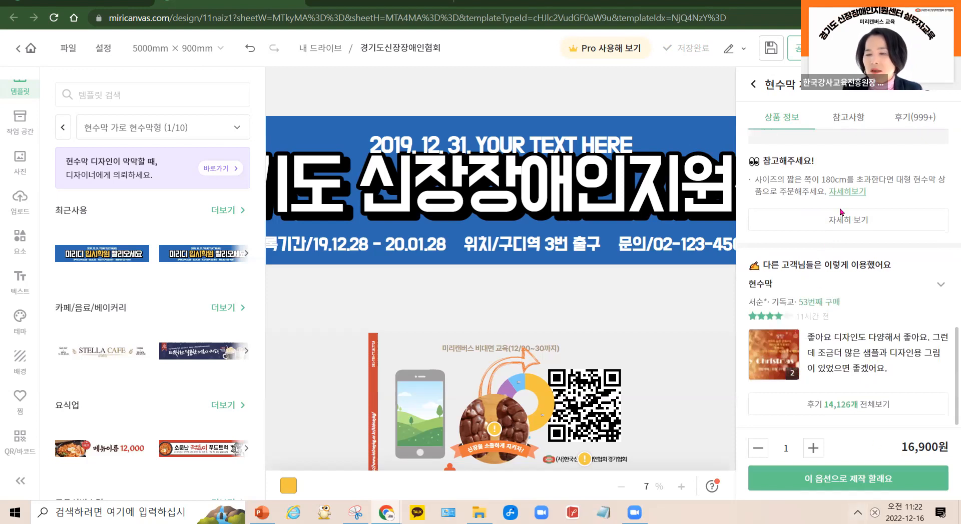
{"action": "left_click", "coordinate": [837, 481]}
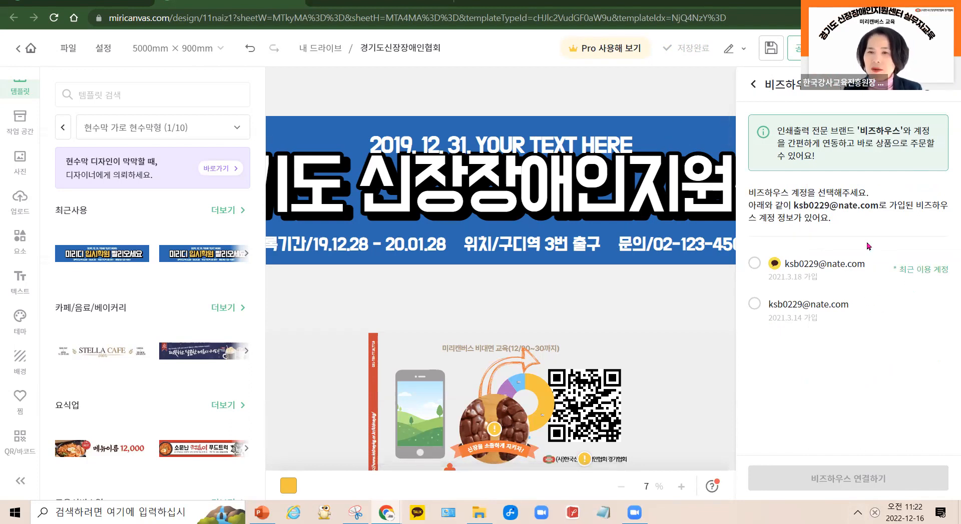
{"action": "left_click", "coordinate": [755, 263]}
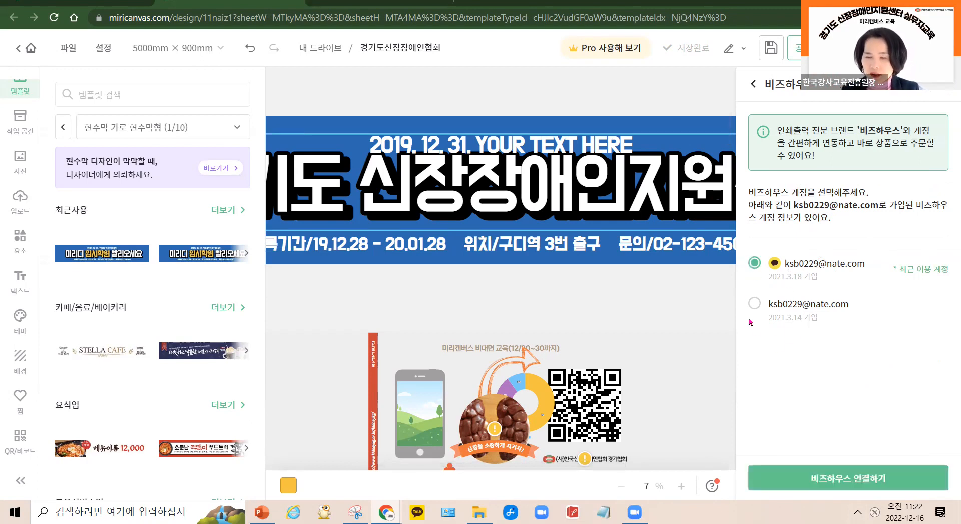
{"action": "left_click", "coordinate": [847, 472]}
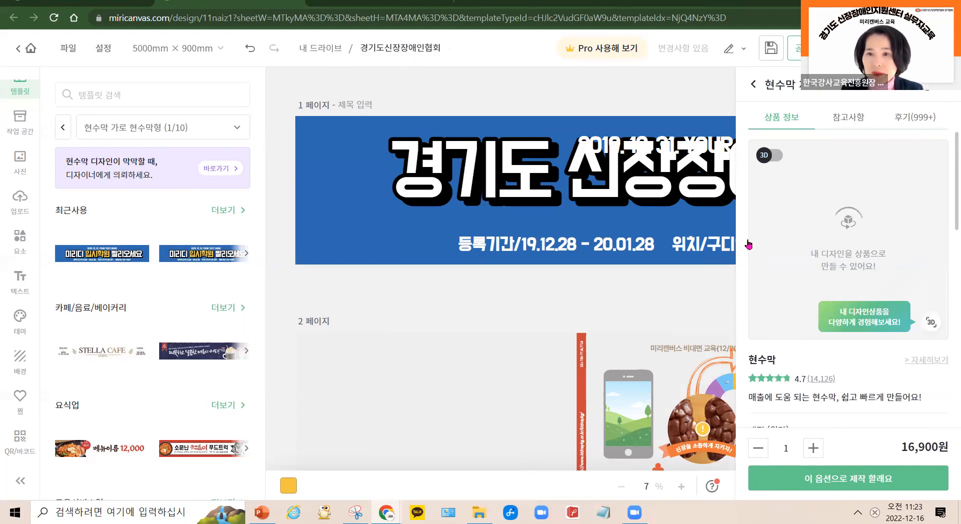
Step: Close the banner's product options and leave the 경기도신장장애인협회 design, closing its browser tab
{"action": "left_click", "coordinate": [750, 86]}
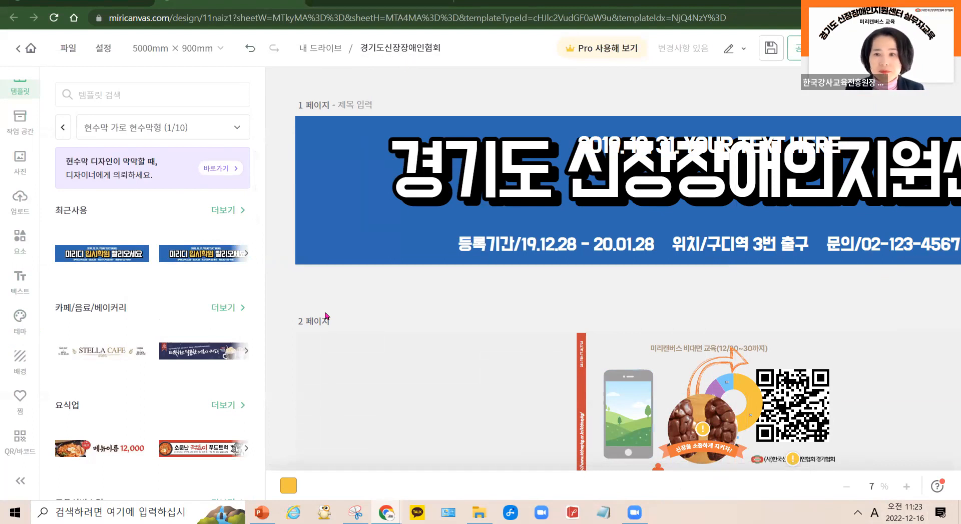
{"action": "left_click", "coordinate": [22, 122]}
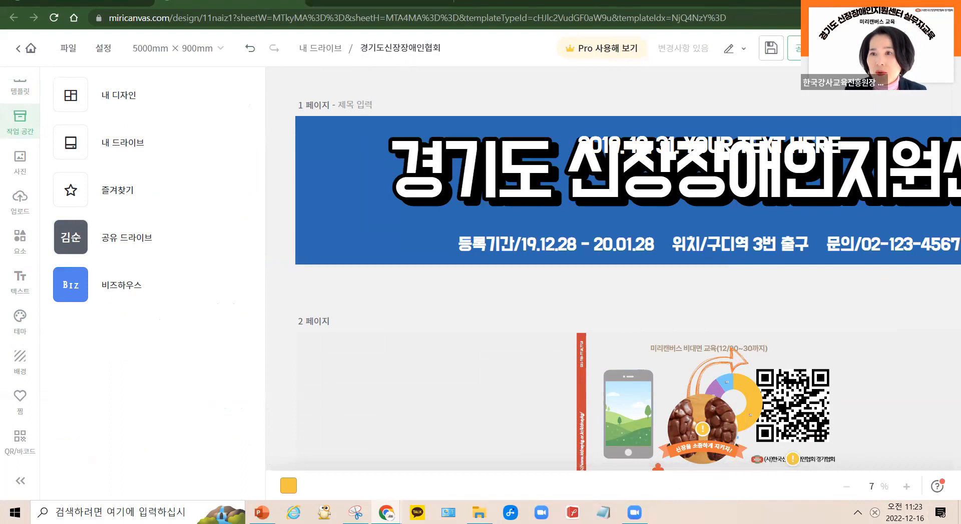
{"action": "key", "text": "ctrl+w"}
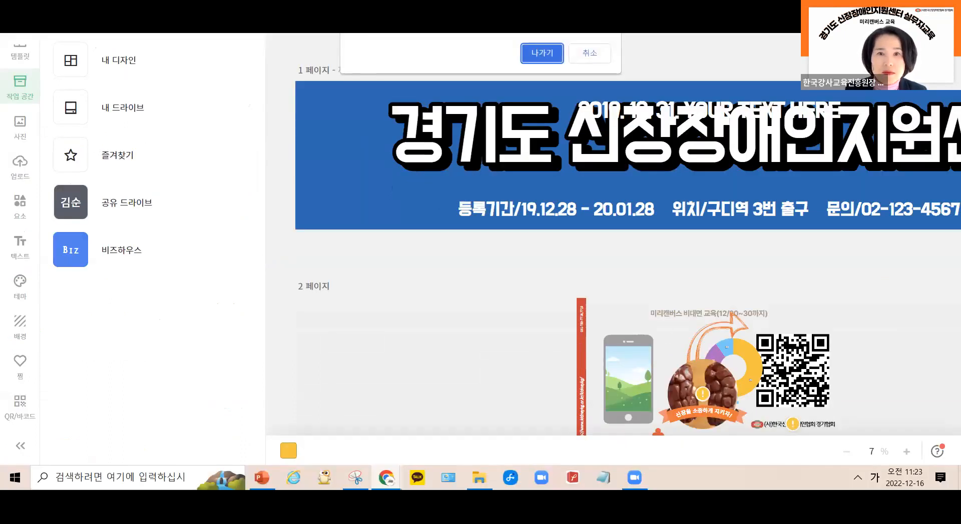
{"action": "key", "text": "Return"}
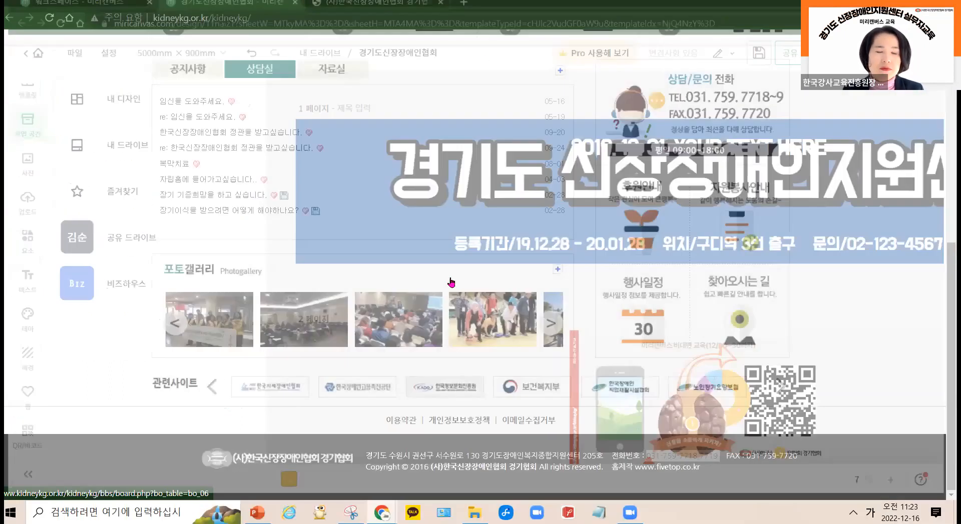
{"action": "scroll", "coordinate": [236, 246], "scroll_direction": "up", "scroll_amount": 8}
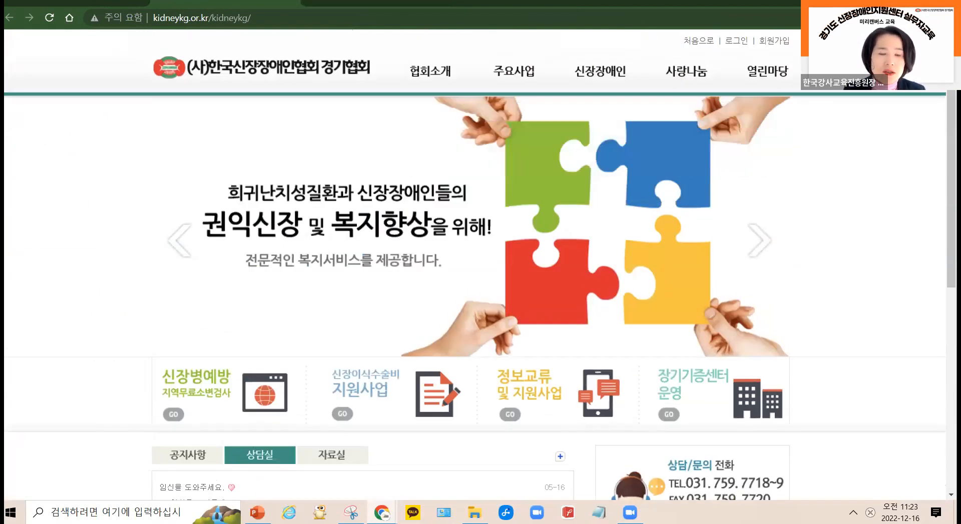
Step: Open a new Chrome window, go to the bookmarked 미리캔버스 site and open the account's workspace (워크스페이스)
{"action": "left_click", "coordinate": [11, 512]}
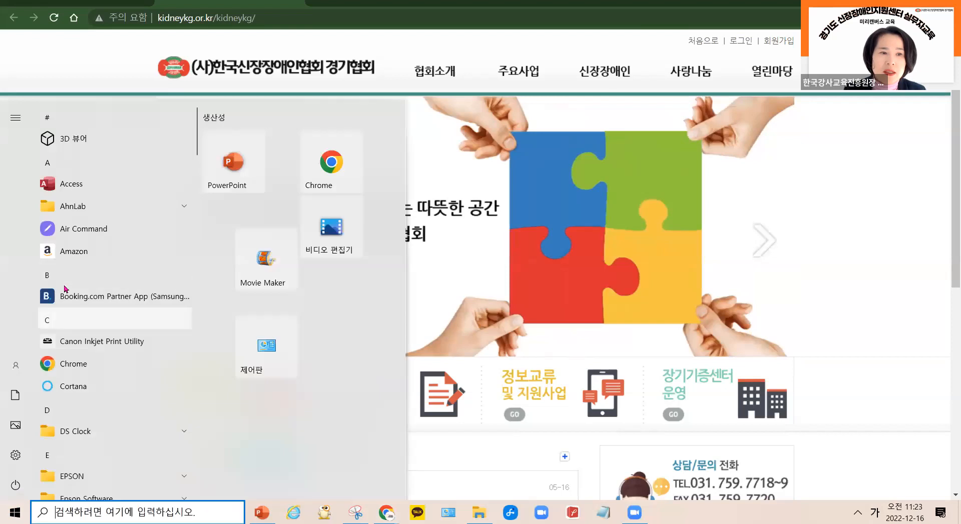
{"action": "left_click", "coordinate": [64, 365]}
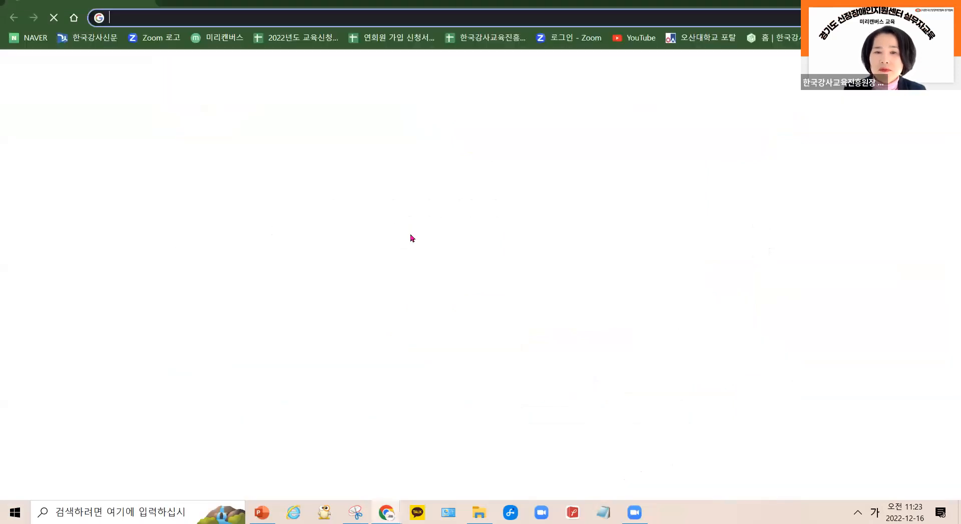
{"action": "left_click", "coordinate": [227, 38]}
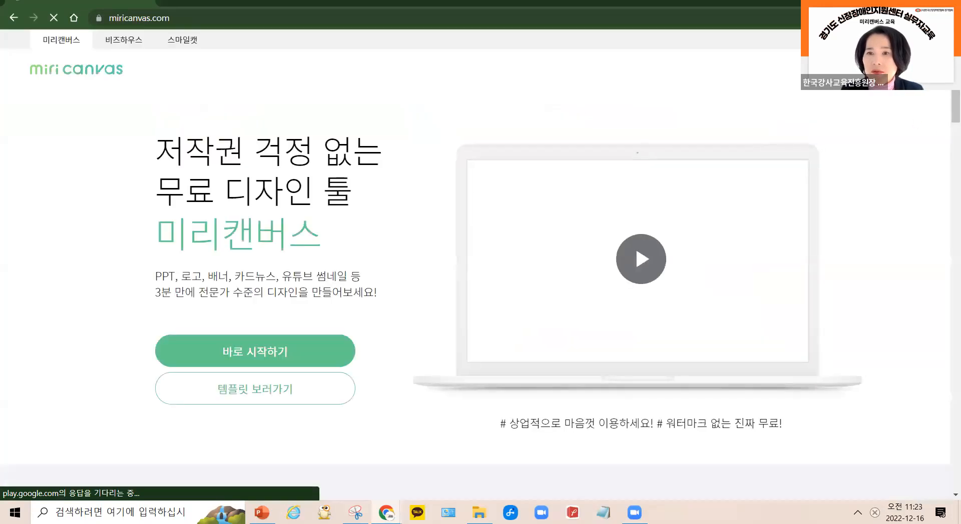
{"action": "left_click", "coordinate": [910, 106]}
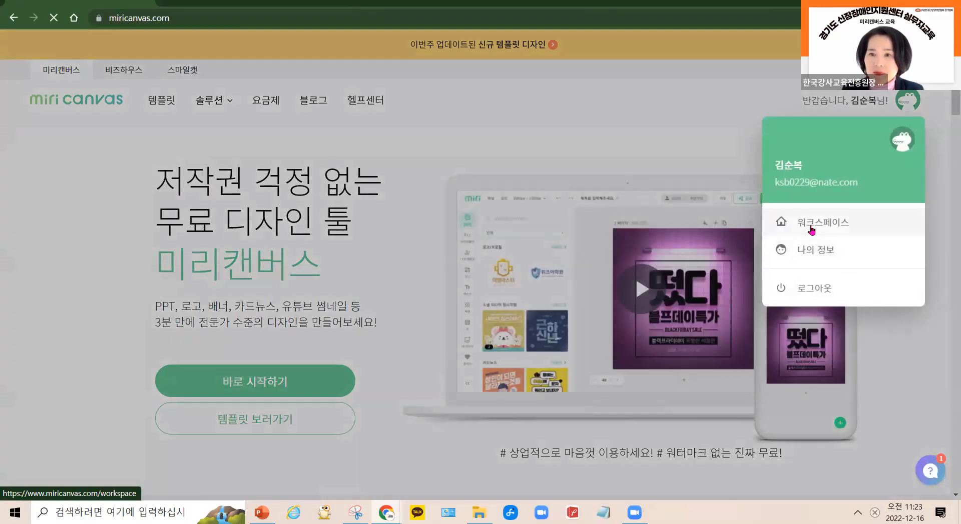
{"action": "left_click", "coordinate": [813, 228]}
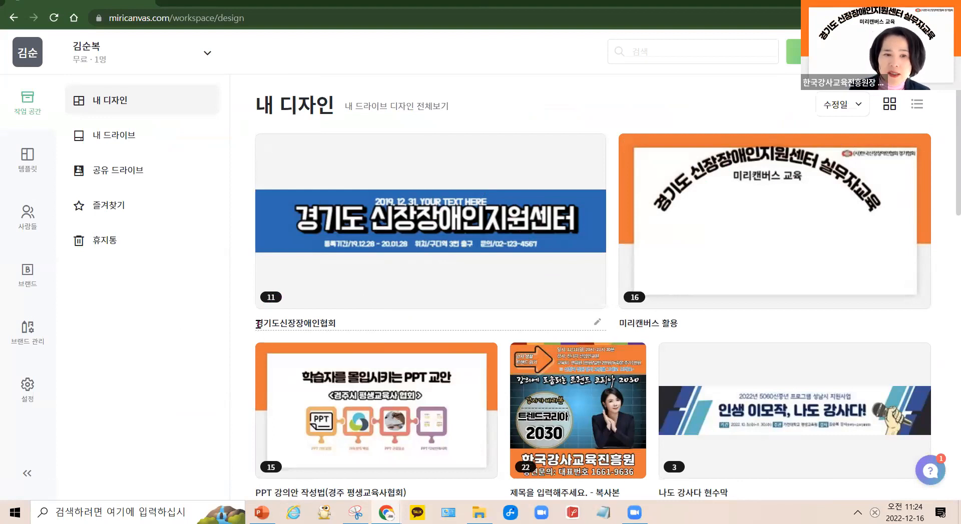
Step: Make a copy (사본 만들기) of the 경기도신장장애인협회 design in 내 디자인
{"action": "key", "text": "ctrl"}
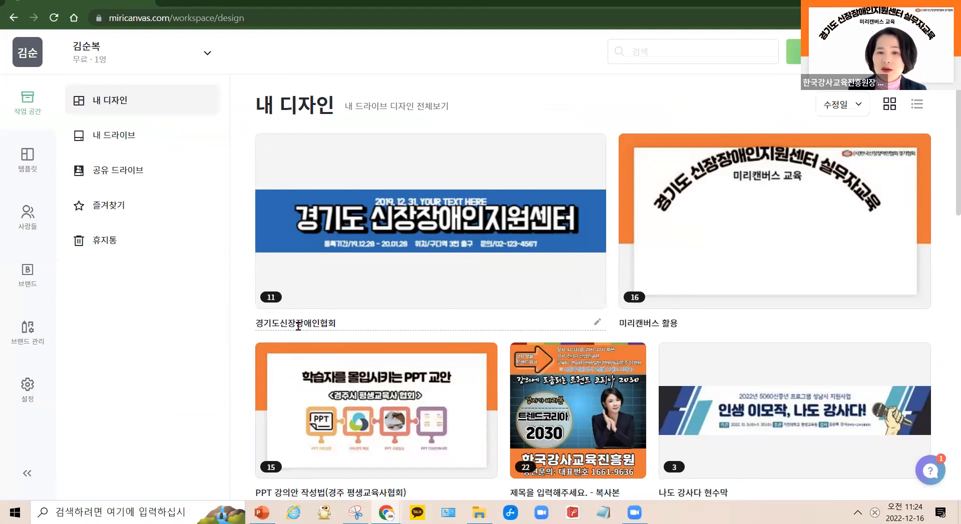
{"action": "left_click", "coordinate": [595, 325]}
{"action": "left_click", "coordinate": [345, 321]}
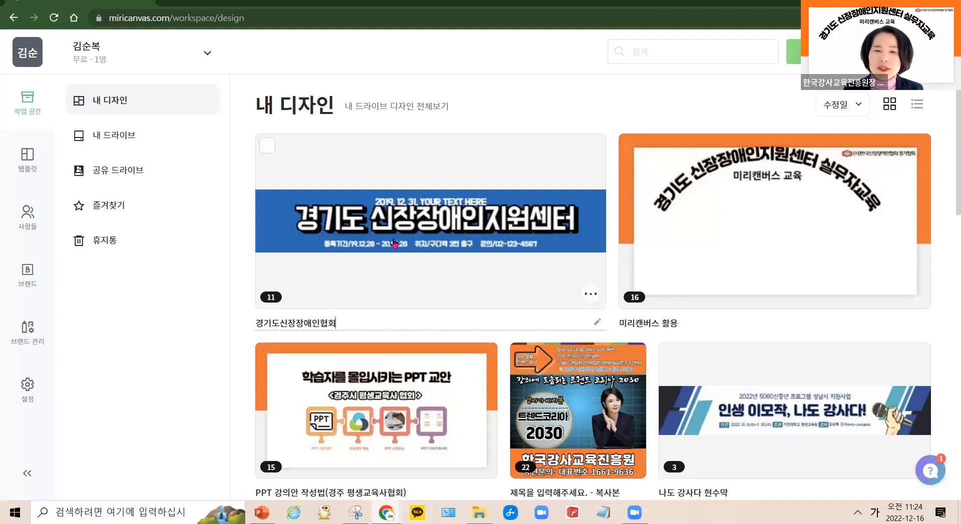
{"action": "left_click", "coordinate": [590, 296]}
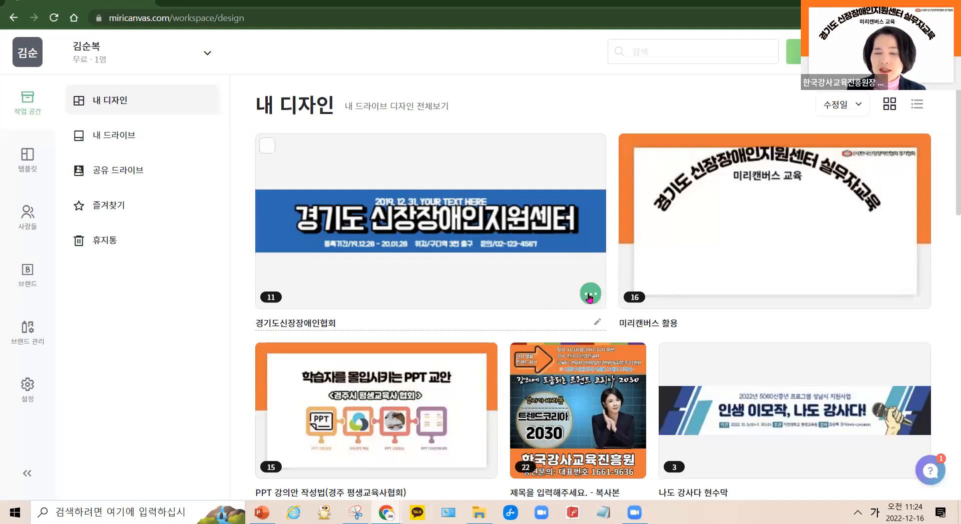
{"action": "left_click", "coordinate": [589, 297]}
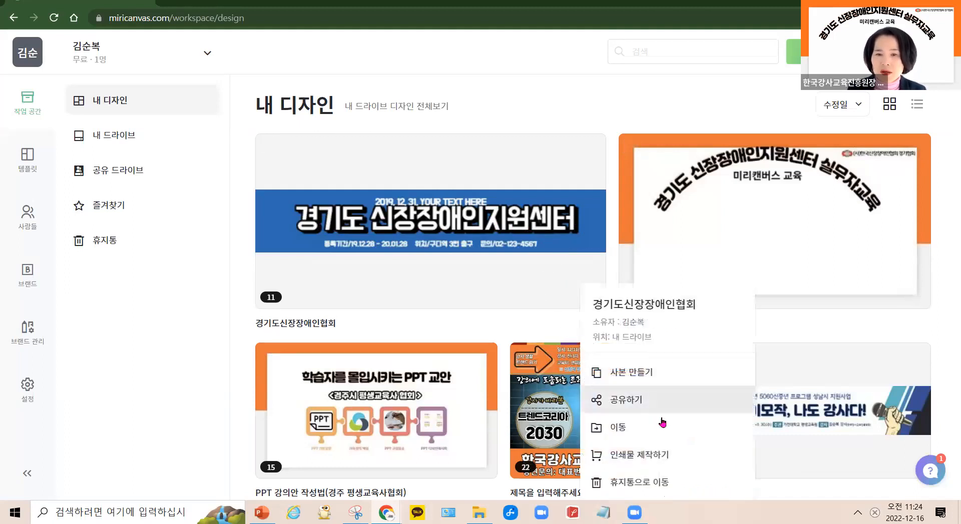
{"action": "left_click", "coordinate": [638, 375]}
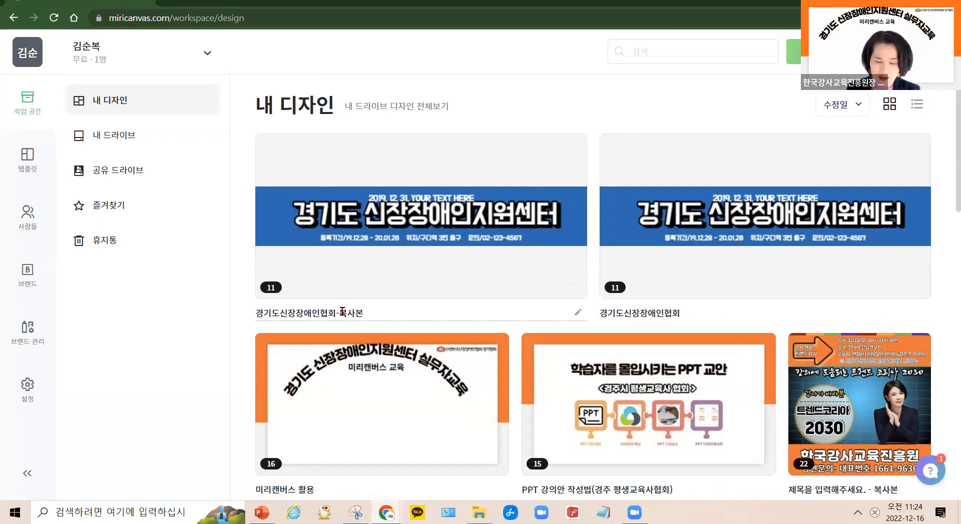
Step: Open the copied design 경기도신장장애인협회-복사본 for editing and look over its pages and the available work modes
{"action": "left_click", "coordinate": [378, 314]}
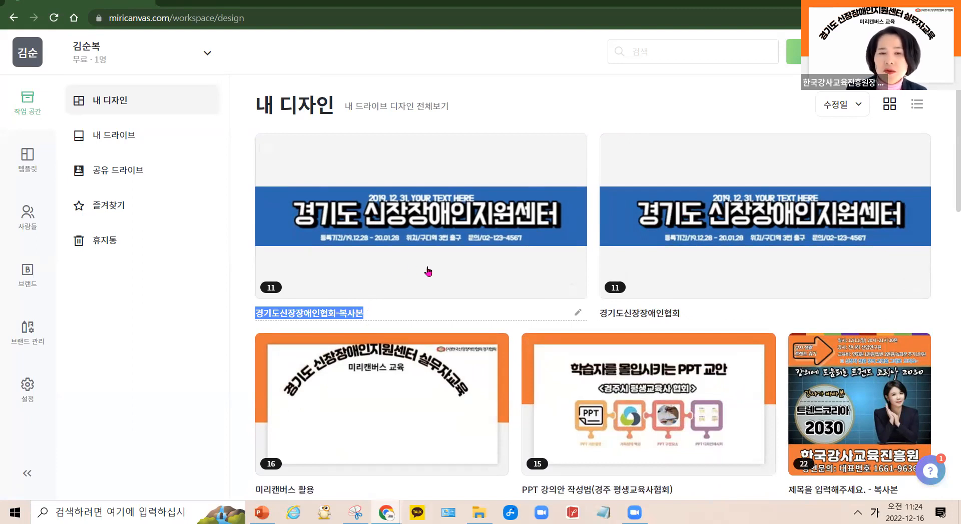
{"action": "left_click", "coordinate": [461, 221]}
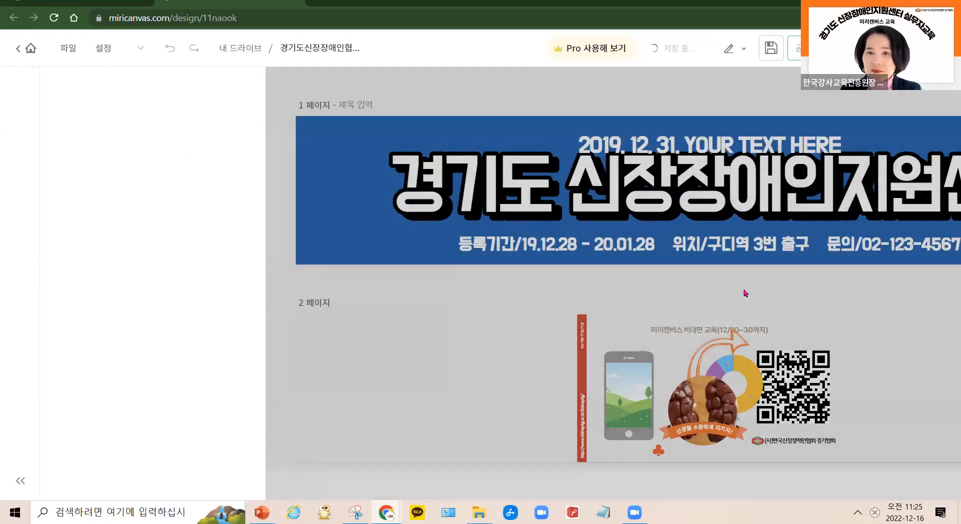
{"action": "scroll", "coordinate": [769, 315], "scroll_direction": "down", "scroll_amount": 15}
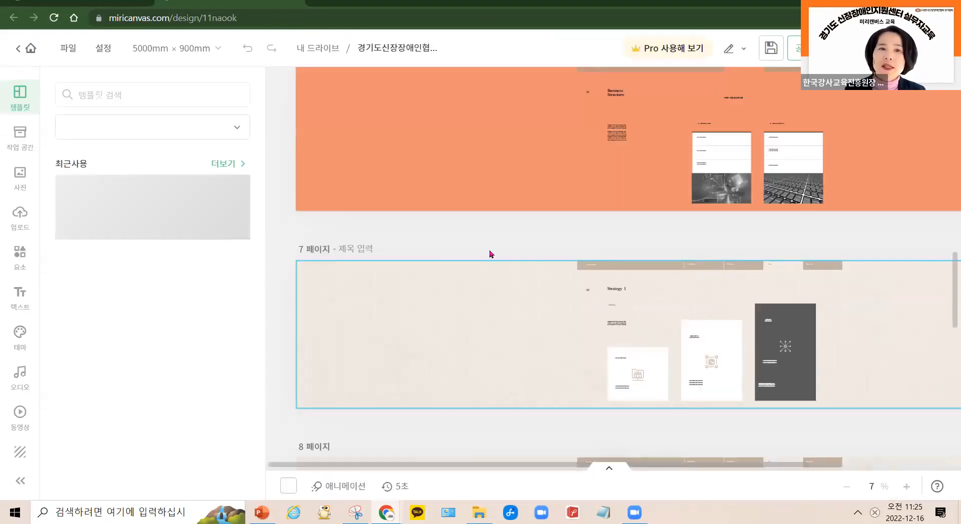
{"action": "scroll", "coordinate": [490, 255], "scroll_direction": "up", "scroll_amount": 15}
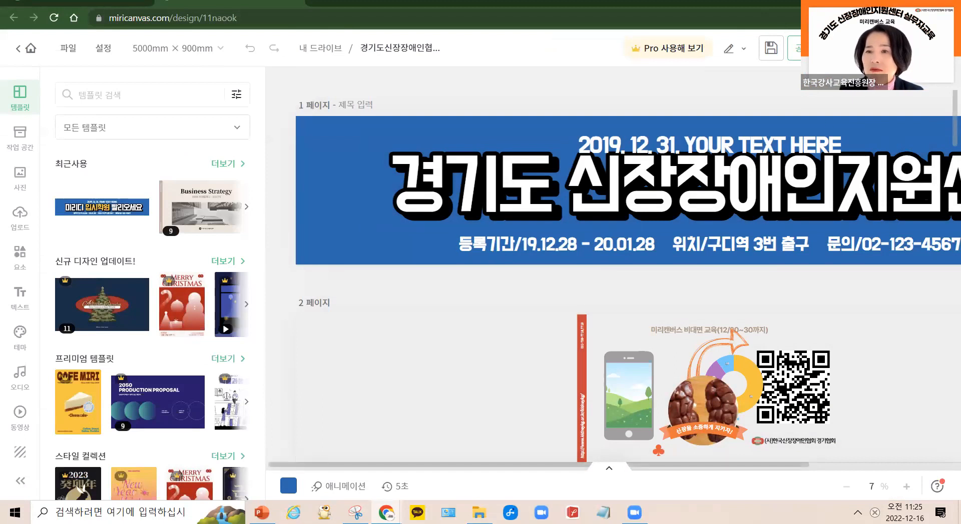
{"action": "left_click", "coordinate": [745, 50]}
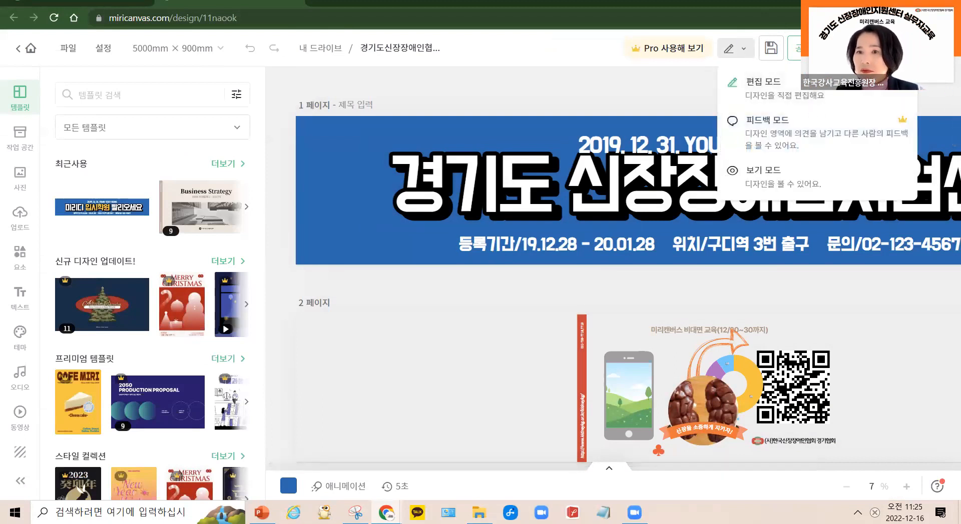
{"action": "left_click", "coordinate": [386, 72]}
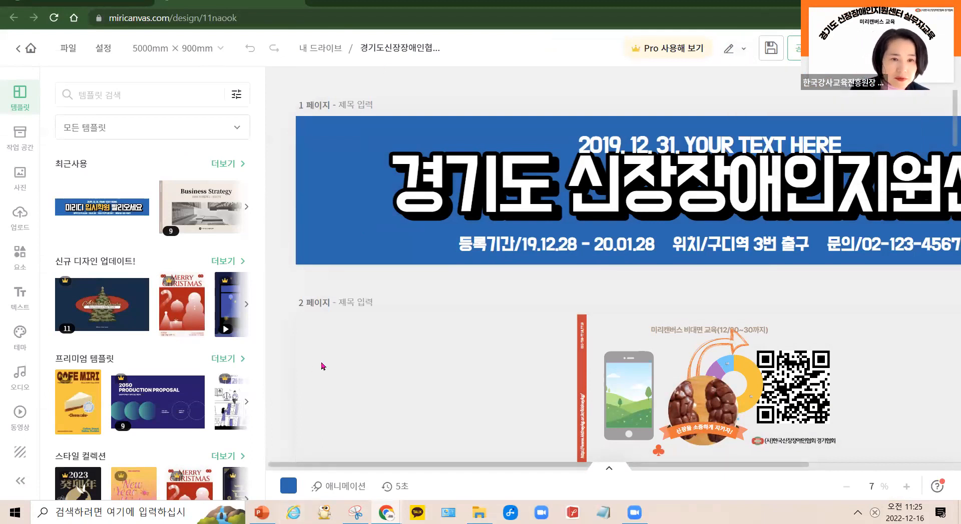
Step: Examine the template offerings and the web (웹용) and print (인쇄용) categories available under 모든 템플릿
{"action": "scroll", "coordinate": [610, 380], "scroll_direction": "down", "scroll_amount": 10}
{"action": "scroll", "coordinate": [574, 368], "scroll_direction": "down", "scroll_amount": 7}
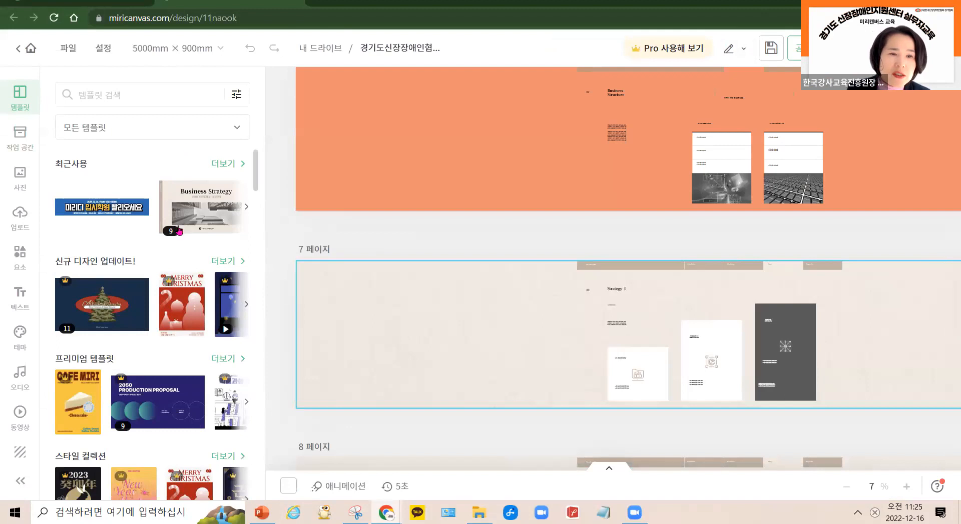
{"action": "scroll", "coordinate": [253, 173], "scroll_direction": "down", "scroll_amount": 4}
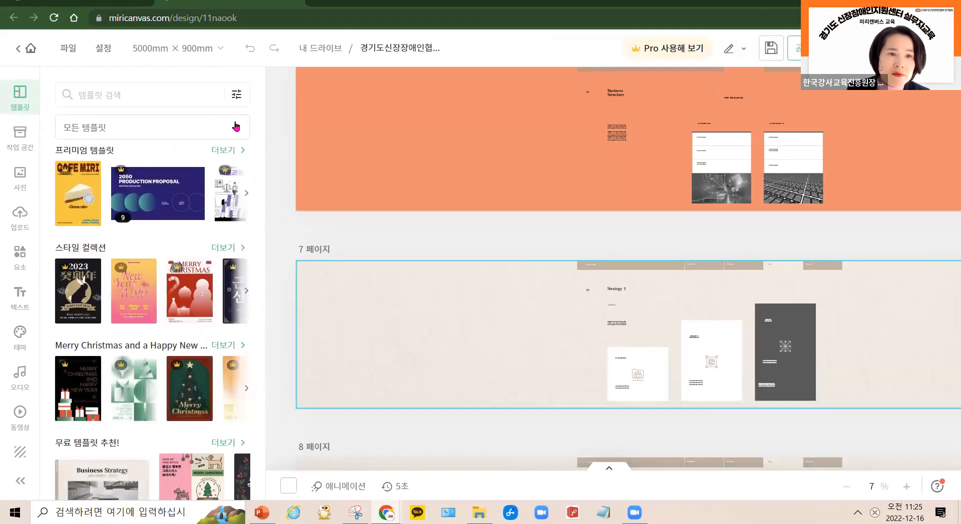
{"action": "left_click", "coordinate": [235, 126]}
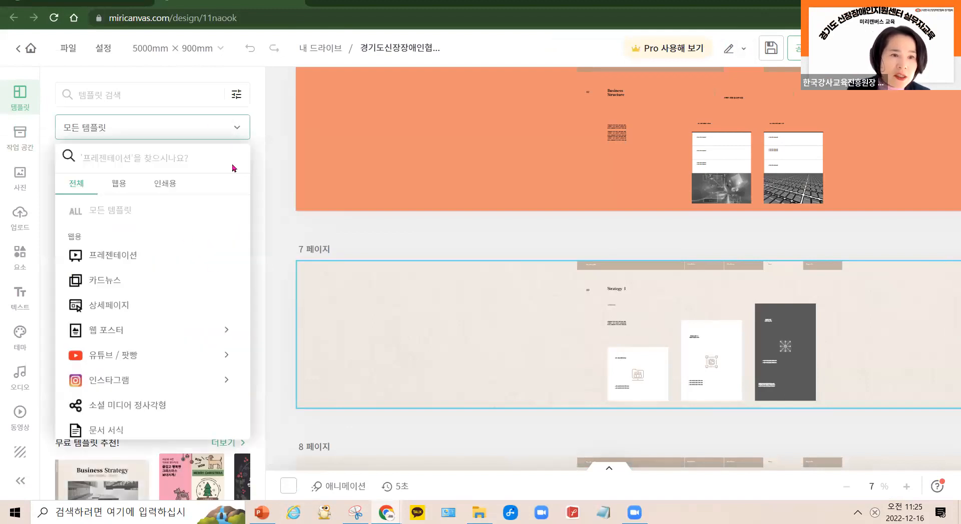
{"action": "left_click", "coordinate": [239, 130]}
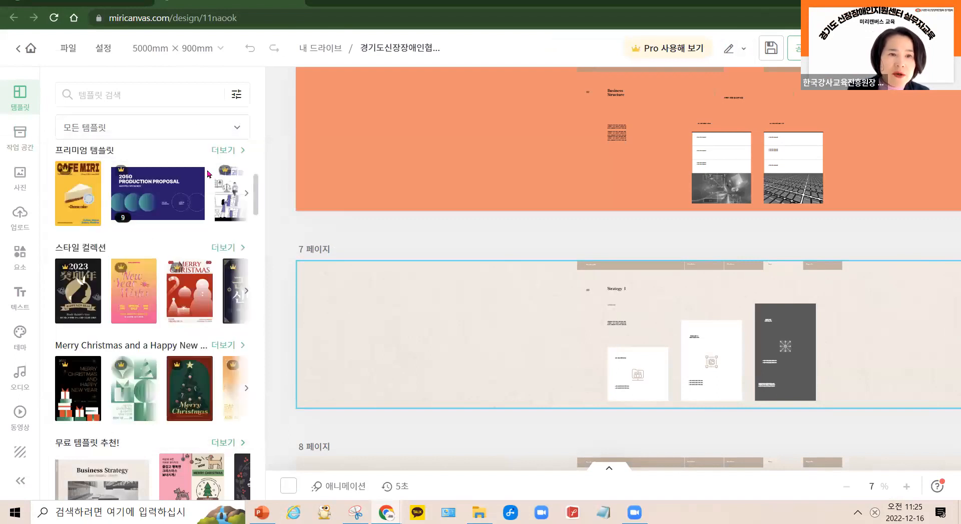
{"action": "left_click", "coordinate": [238, 129]}
{"action": "scroll", "coordinate": [120, 320], "scroll_direction": "down", "scroll_amount": 4}
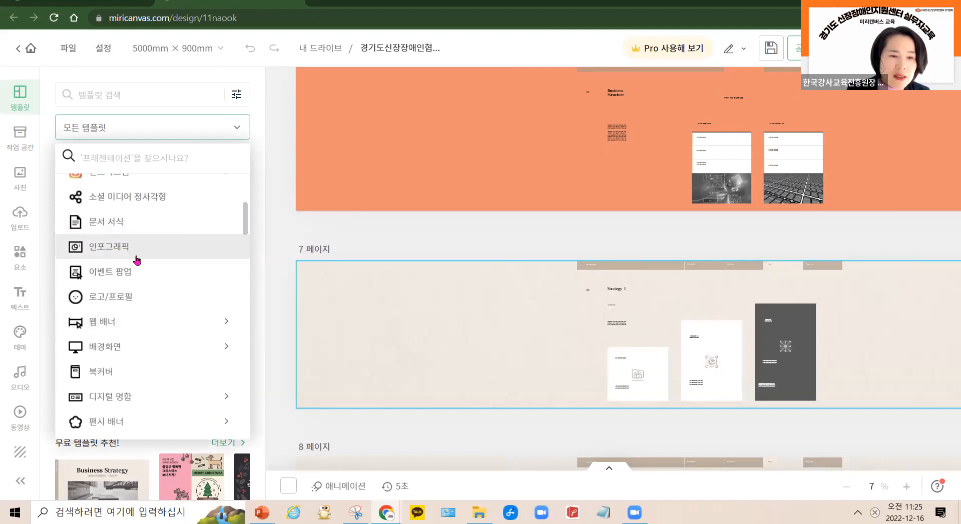
{"action": "scroll", "coordinate": [170, 396], "scroll_direction": "down", "scroll_amount": 4}
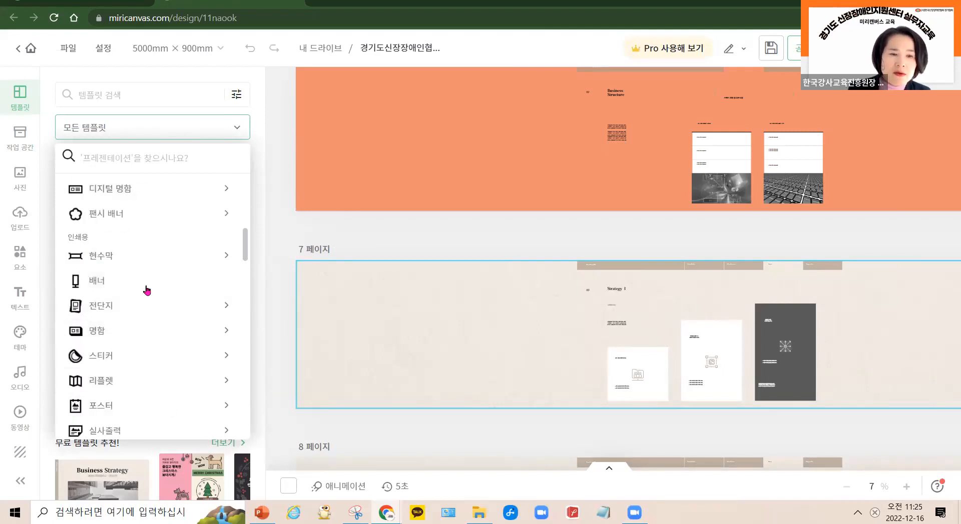
{"action": "scroll", "coordinate": [125, 370], "scroll_direction": "down", "scroll_amount": 8}
{"action": "scroll", "coordinate": [141, 393], "scroll_direction": "down", "scroll_amount": 2}
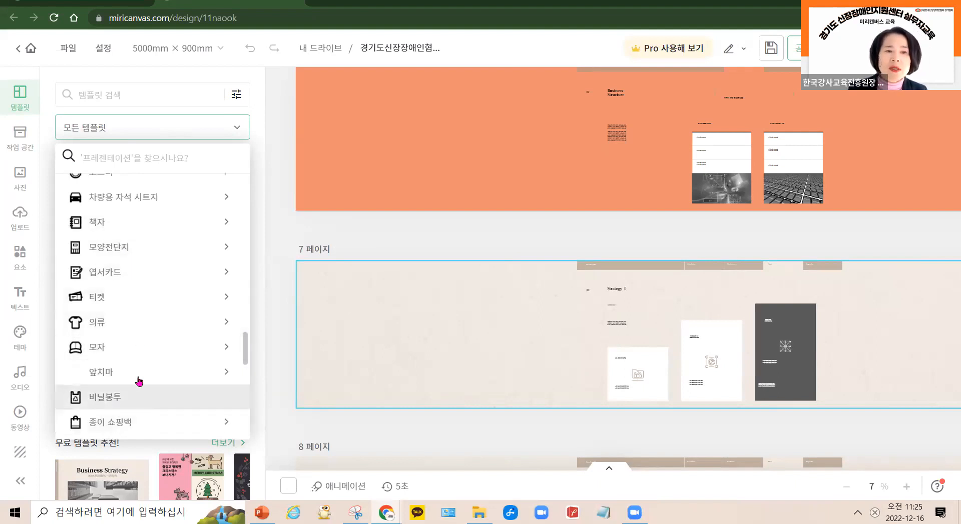
{"action": "scroll", "coordinate": [178, 402], "scroll_direction": "down", "scroll_amount": 10}
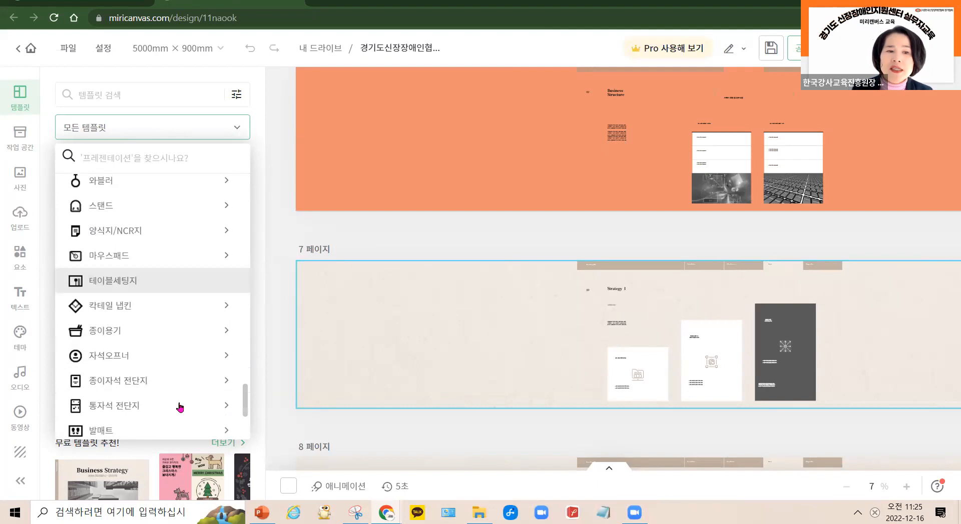
{"action": "scroll", "coordinate": [178, 411], "scroll_direction": "up", "scroll_amount": 12}
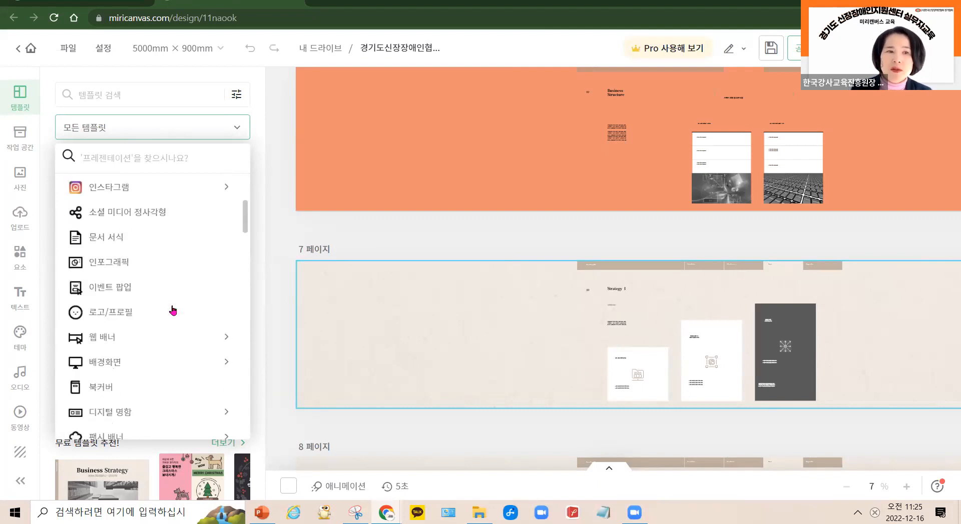
{"action": "left_click", "coordinate": [280, 196]}
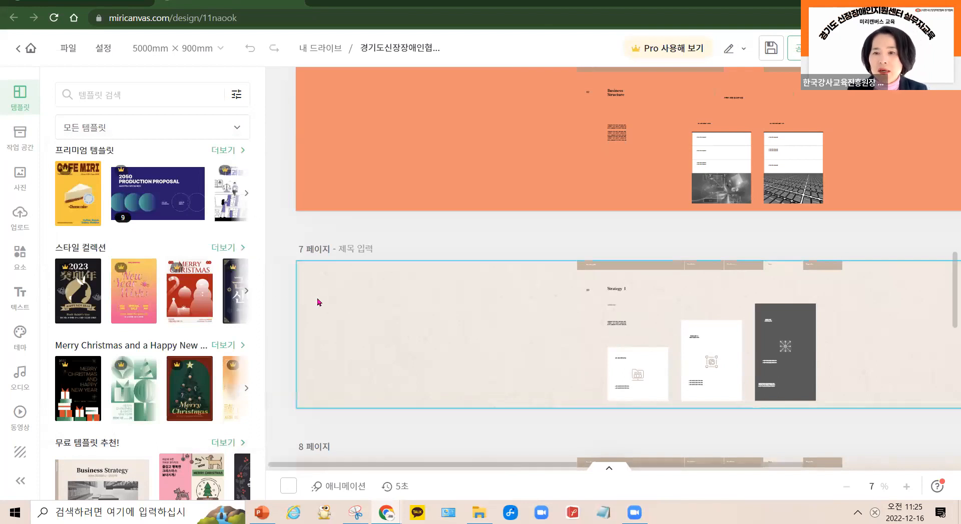